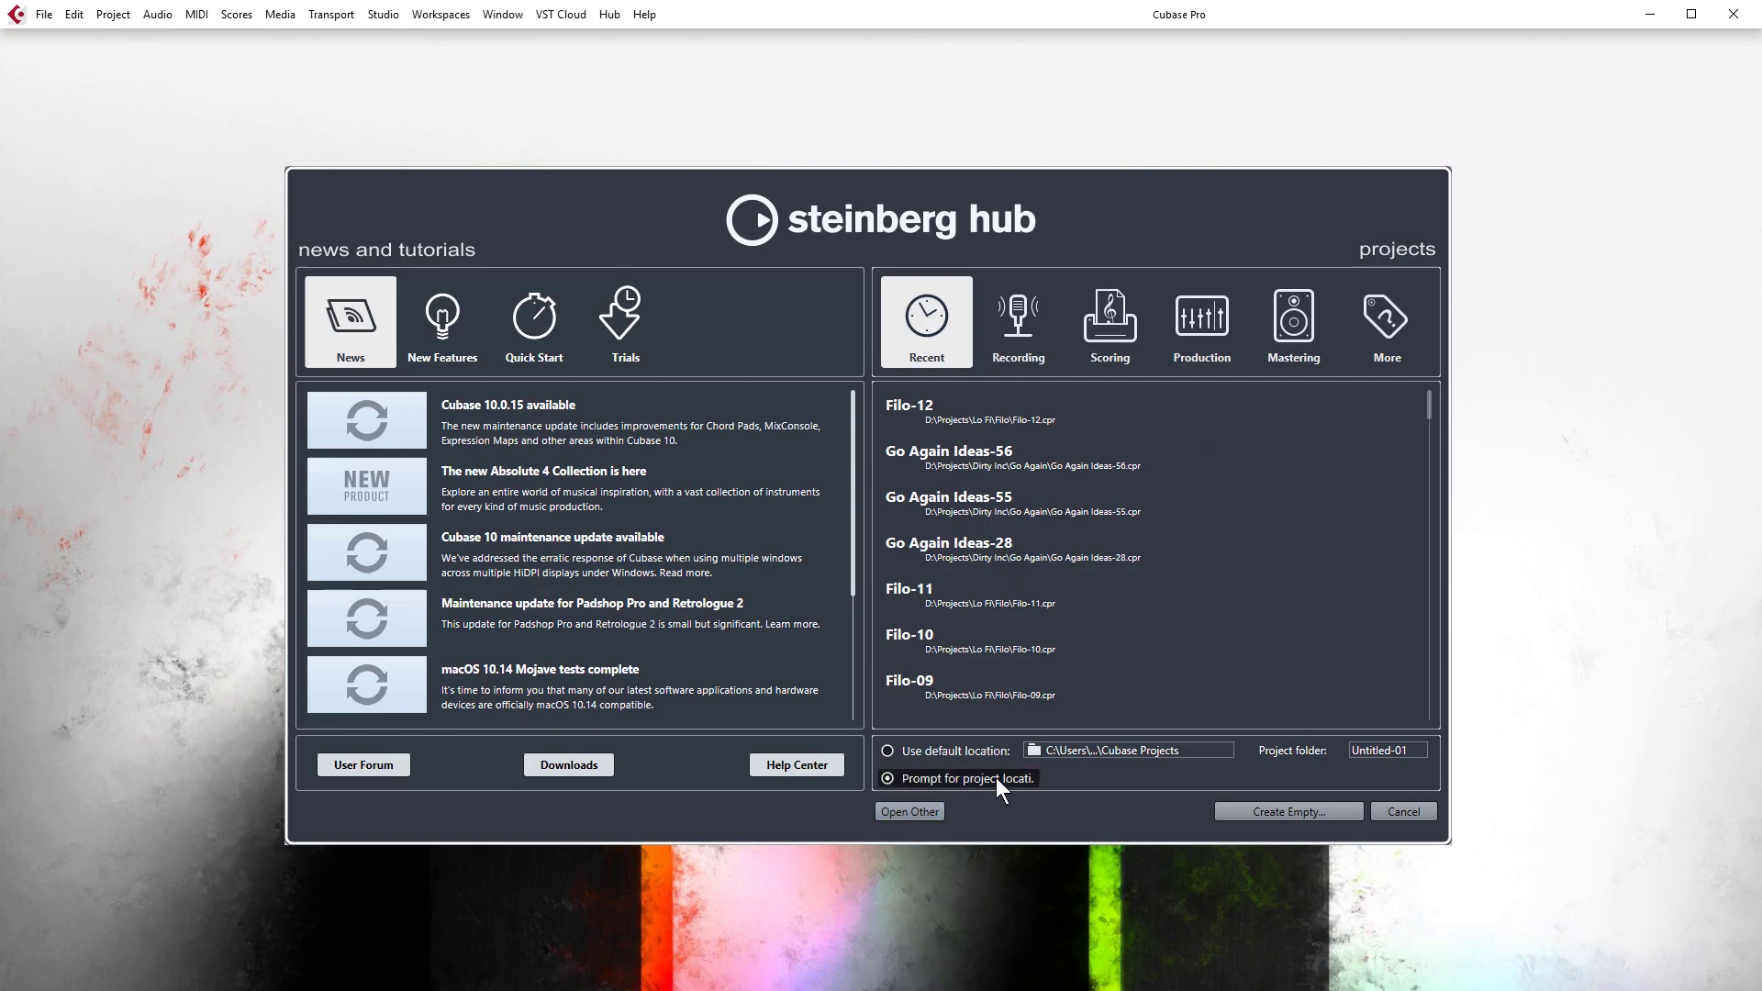
# Start an empty project and create a folder named Express Yourself on the Desktop for it.
pyautogui.click(1279, 811)
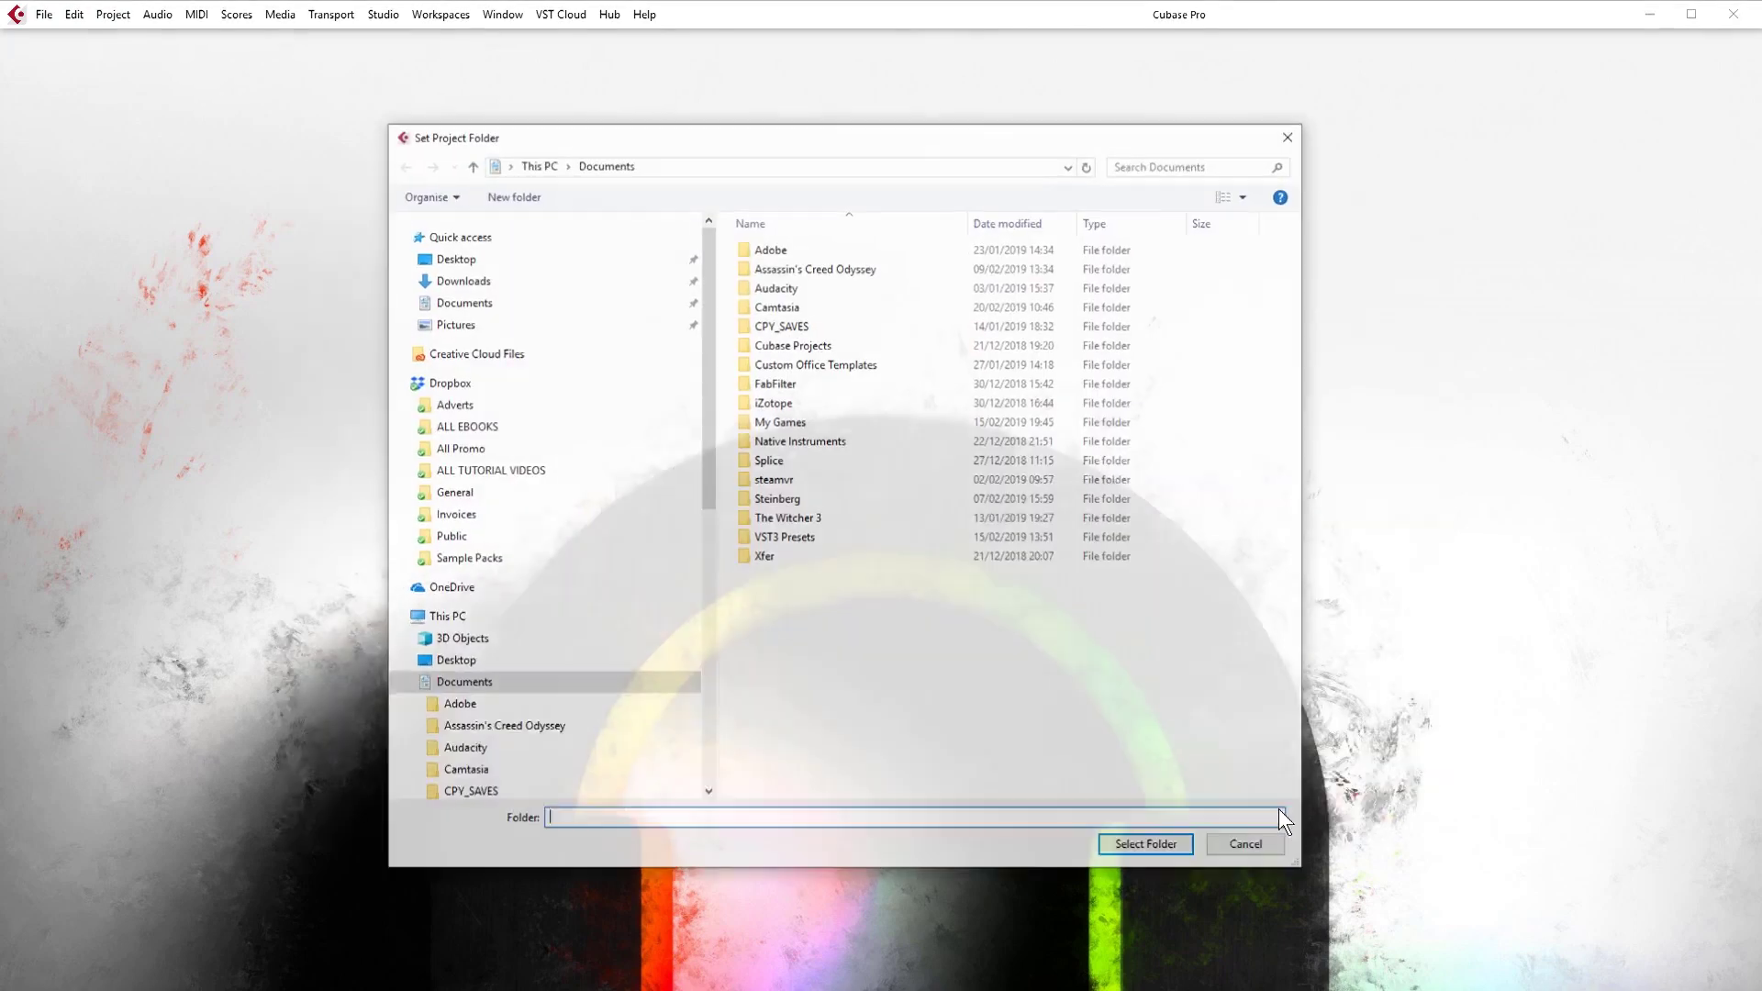
pyautogui.click(451, 258)
pyautogui.rightClick(872, 421)
pyautogui.moveTo(1000, 617)
pyautogui.click(1105, 617)
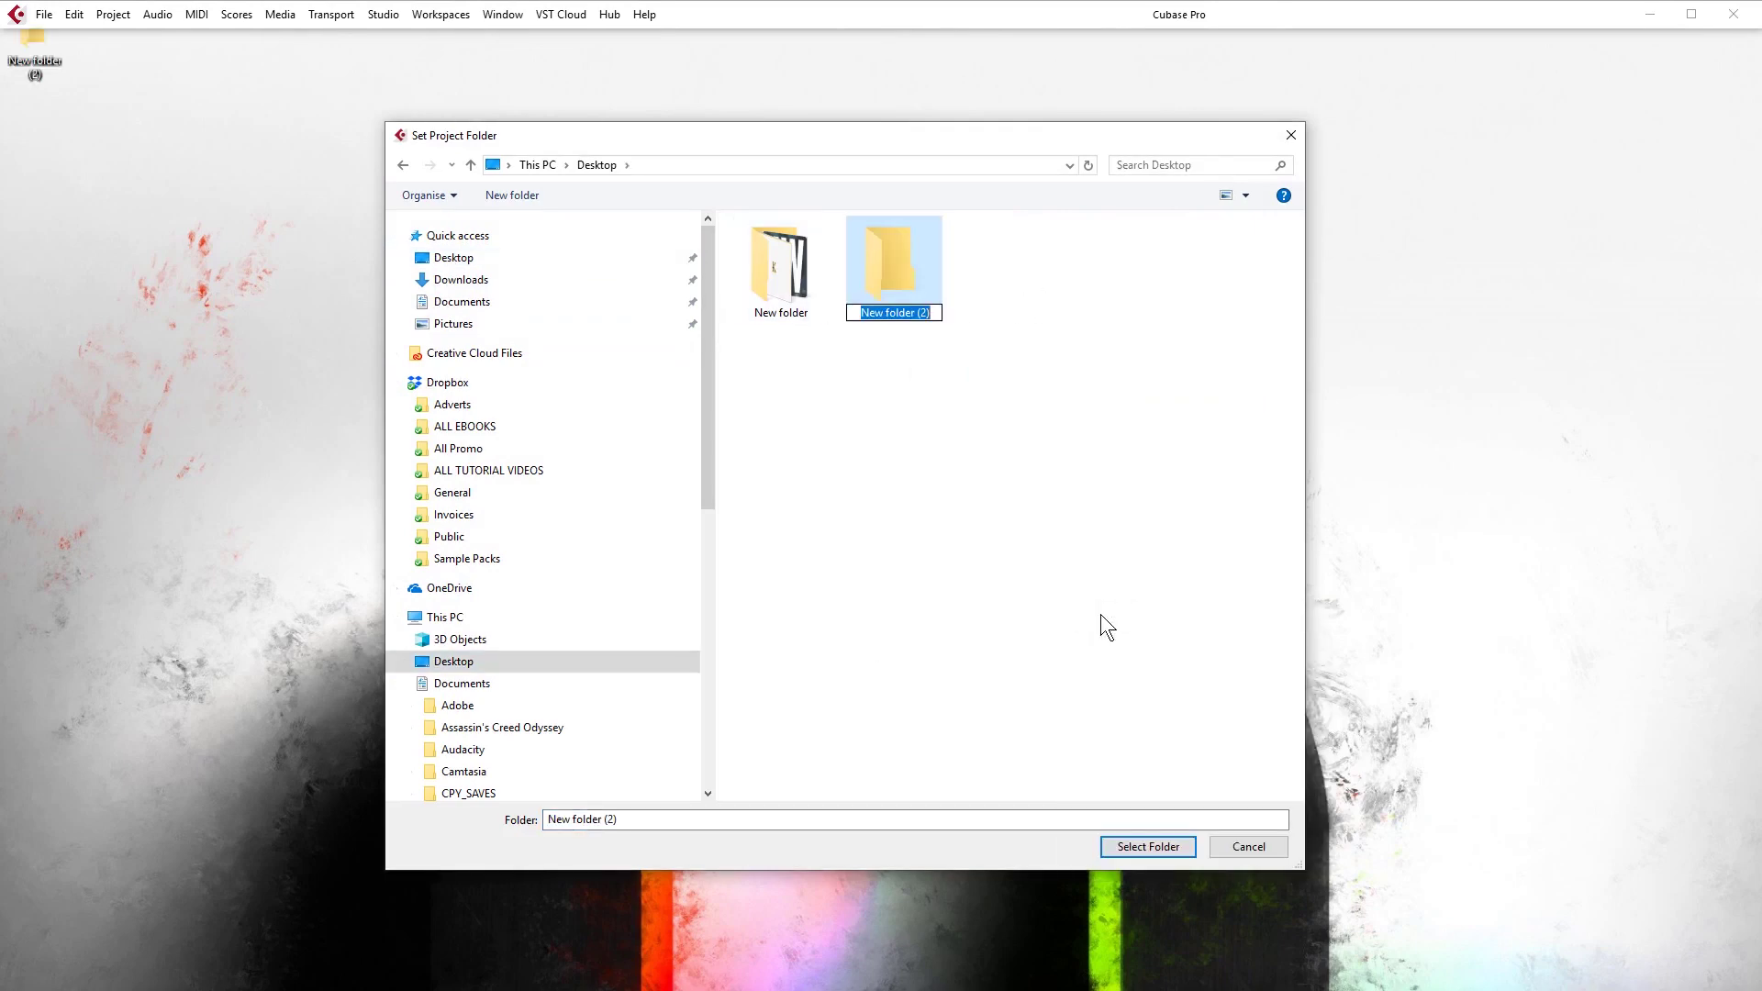
pyautogui.write('Express Yourself')
pyautogui.press('Return')
# Set the Express Yourself folder on the Desktop as the project folder.
pyautogui.hotkey('alt', 'Up')
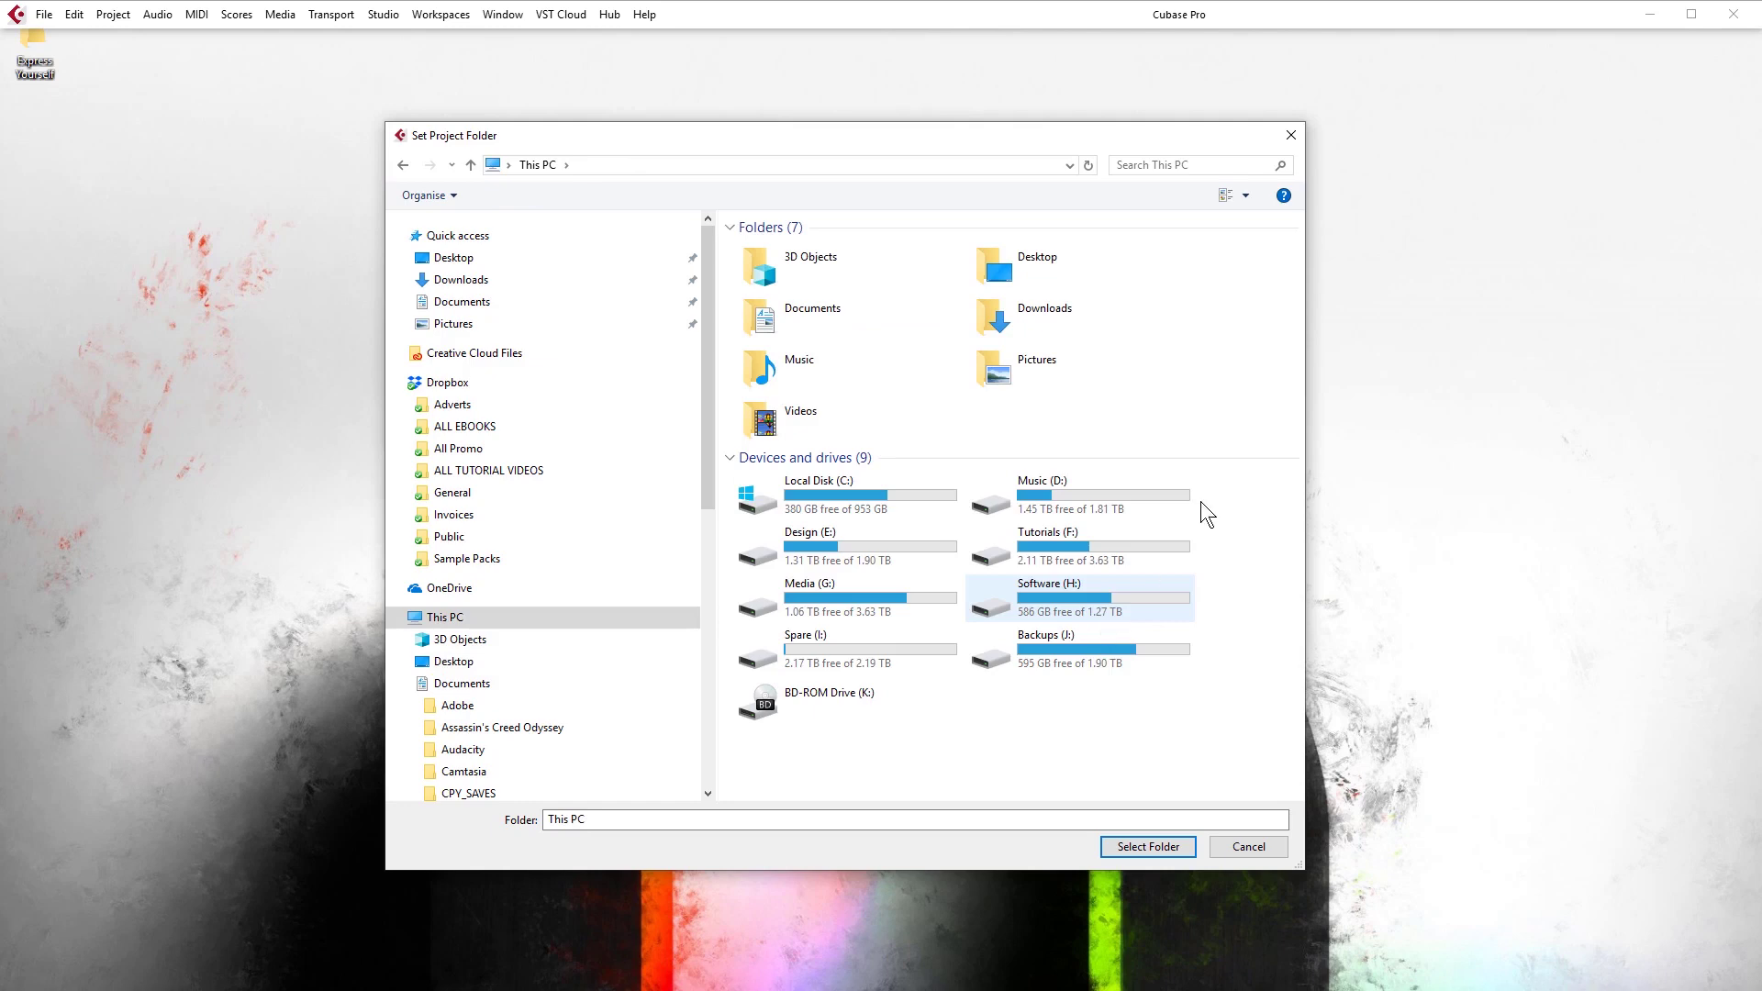
pyautogui.click(453, 257)
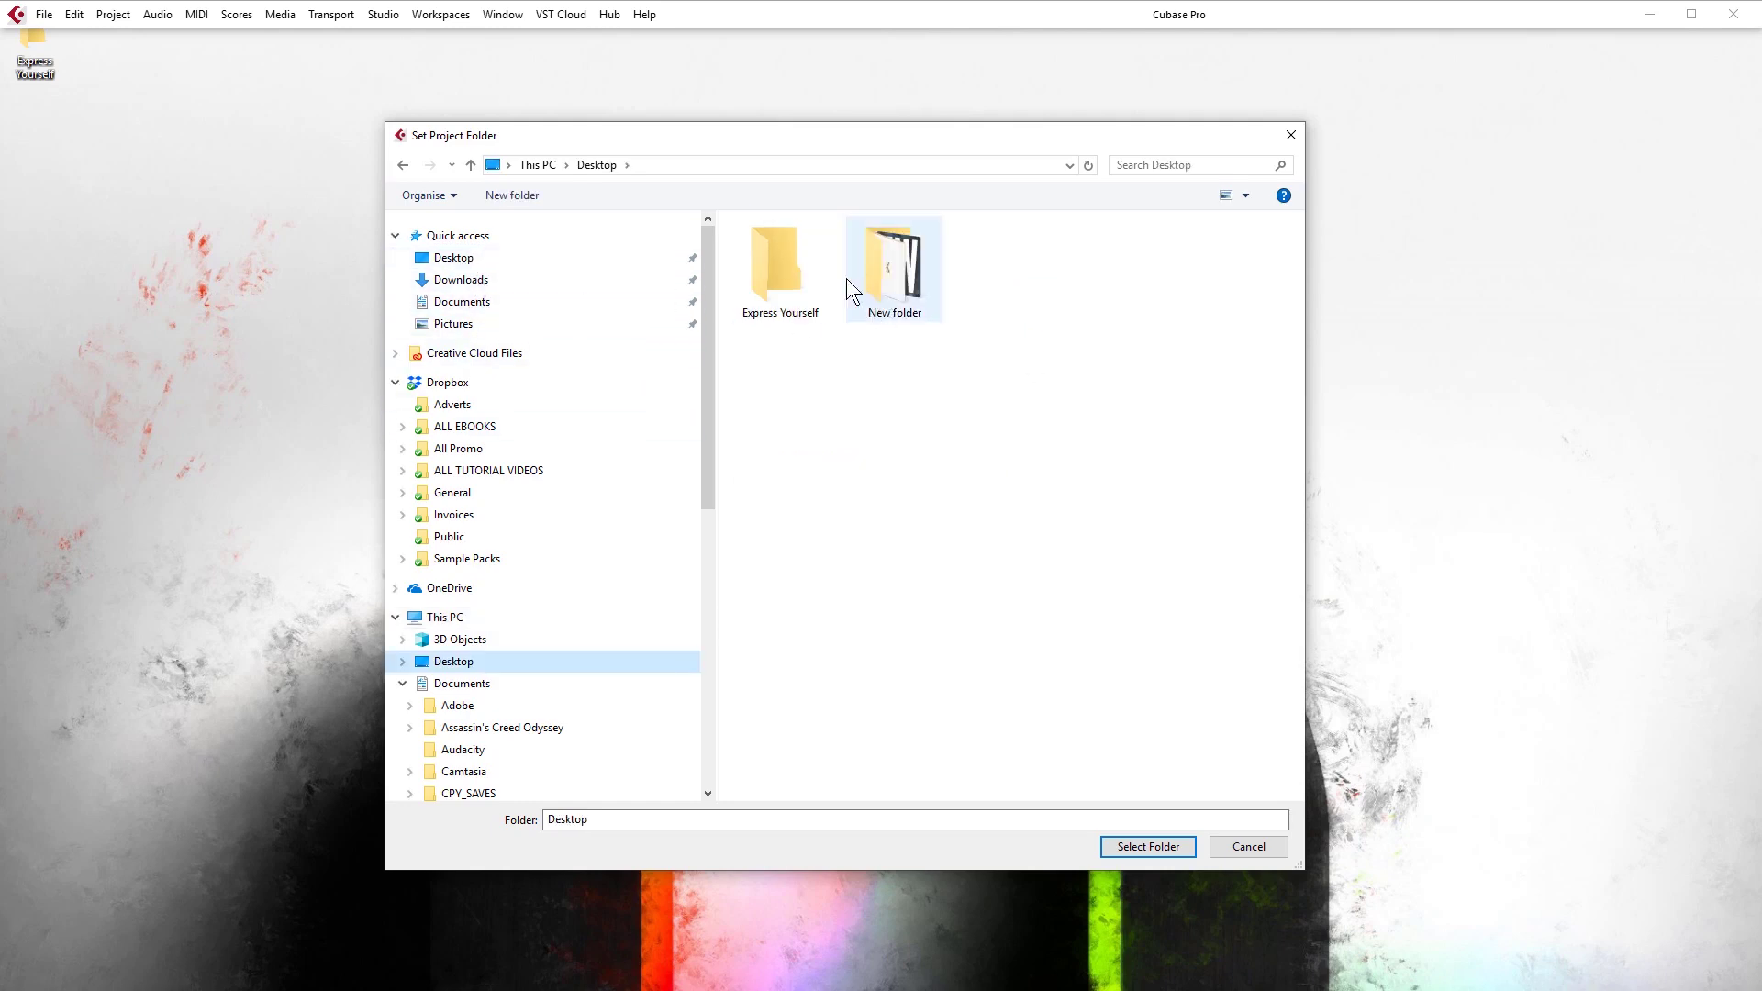
pyautogui.doubleClick(784, 264)
pyautogui.click(1125, 855)
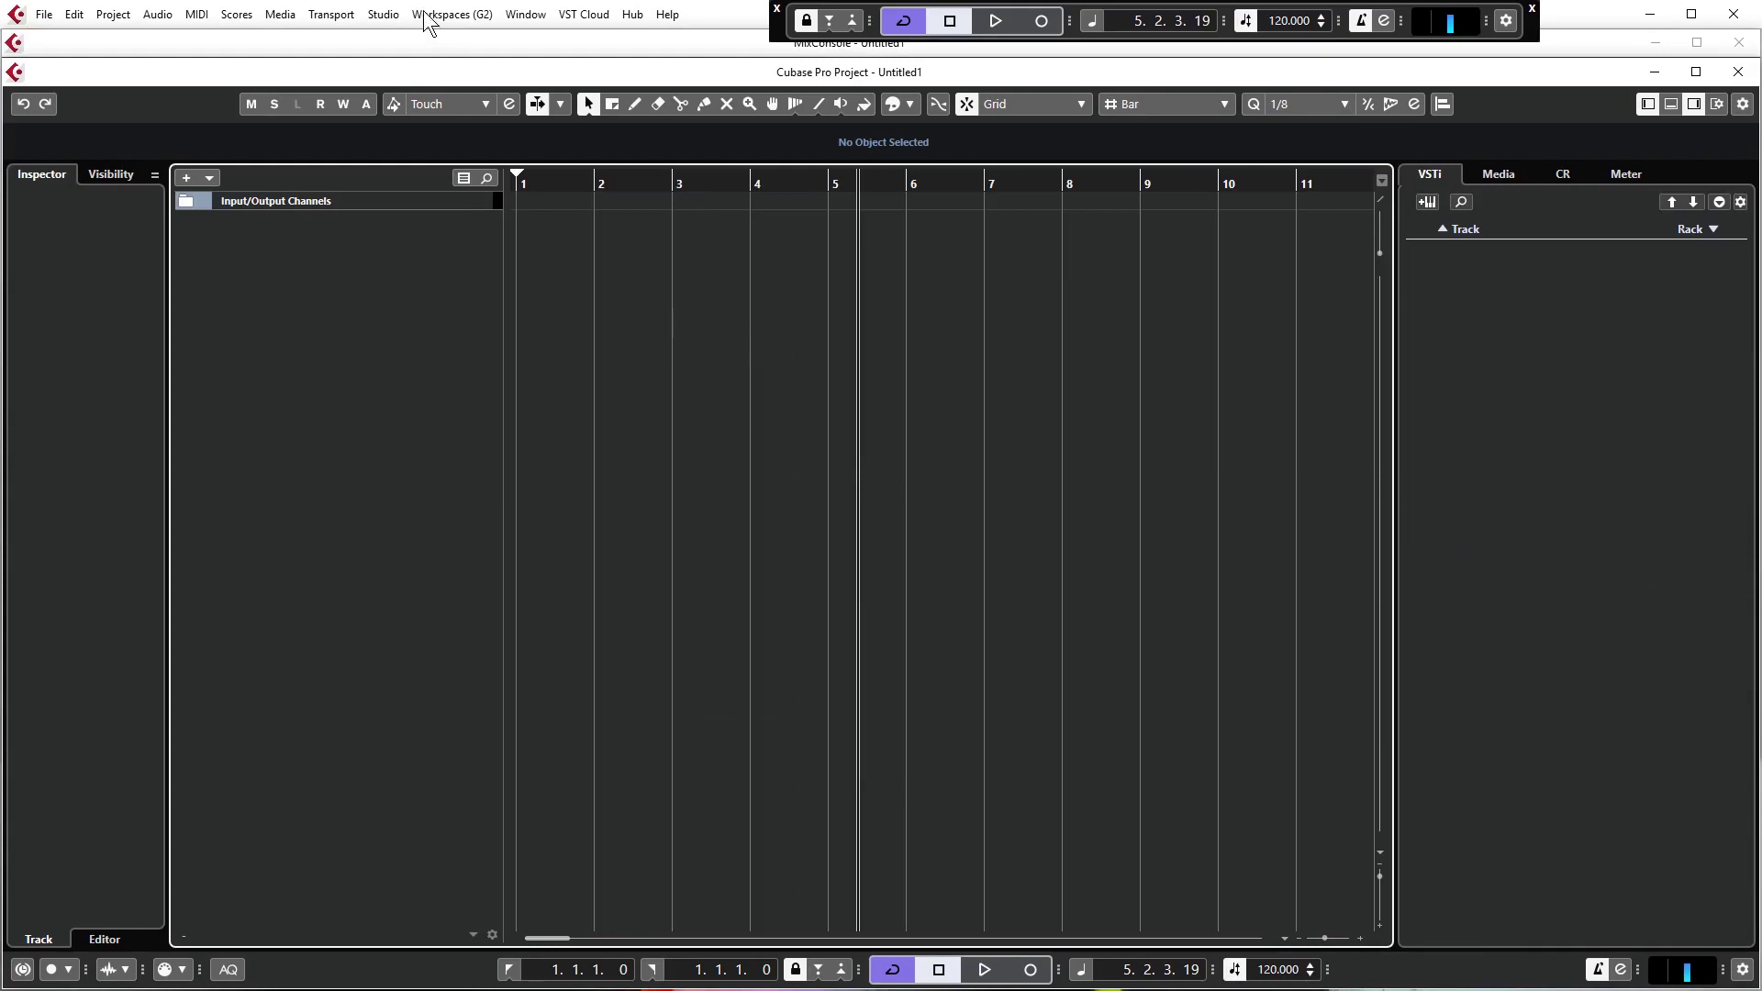
# Save the new project in its project folder under the name Express Yourself.
pyautogui.click(44, 14)
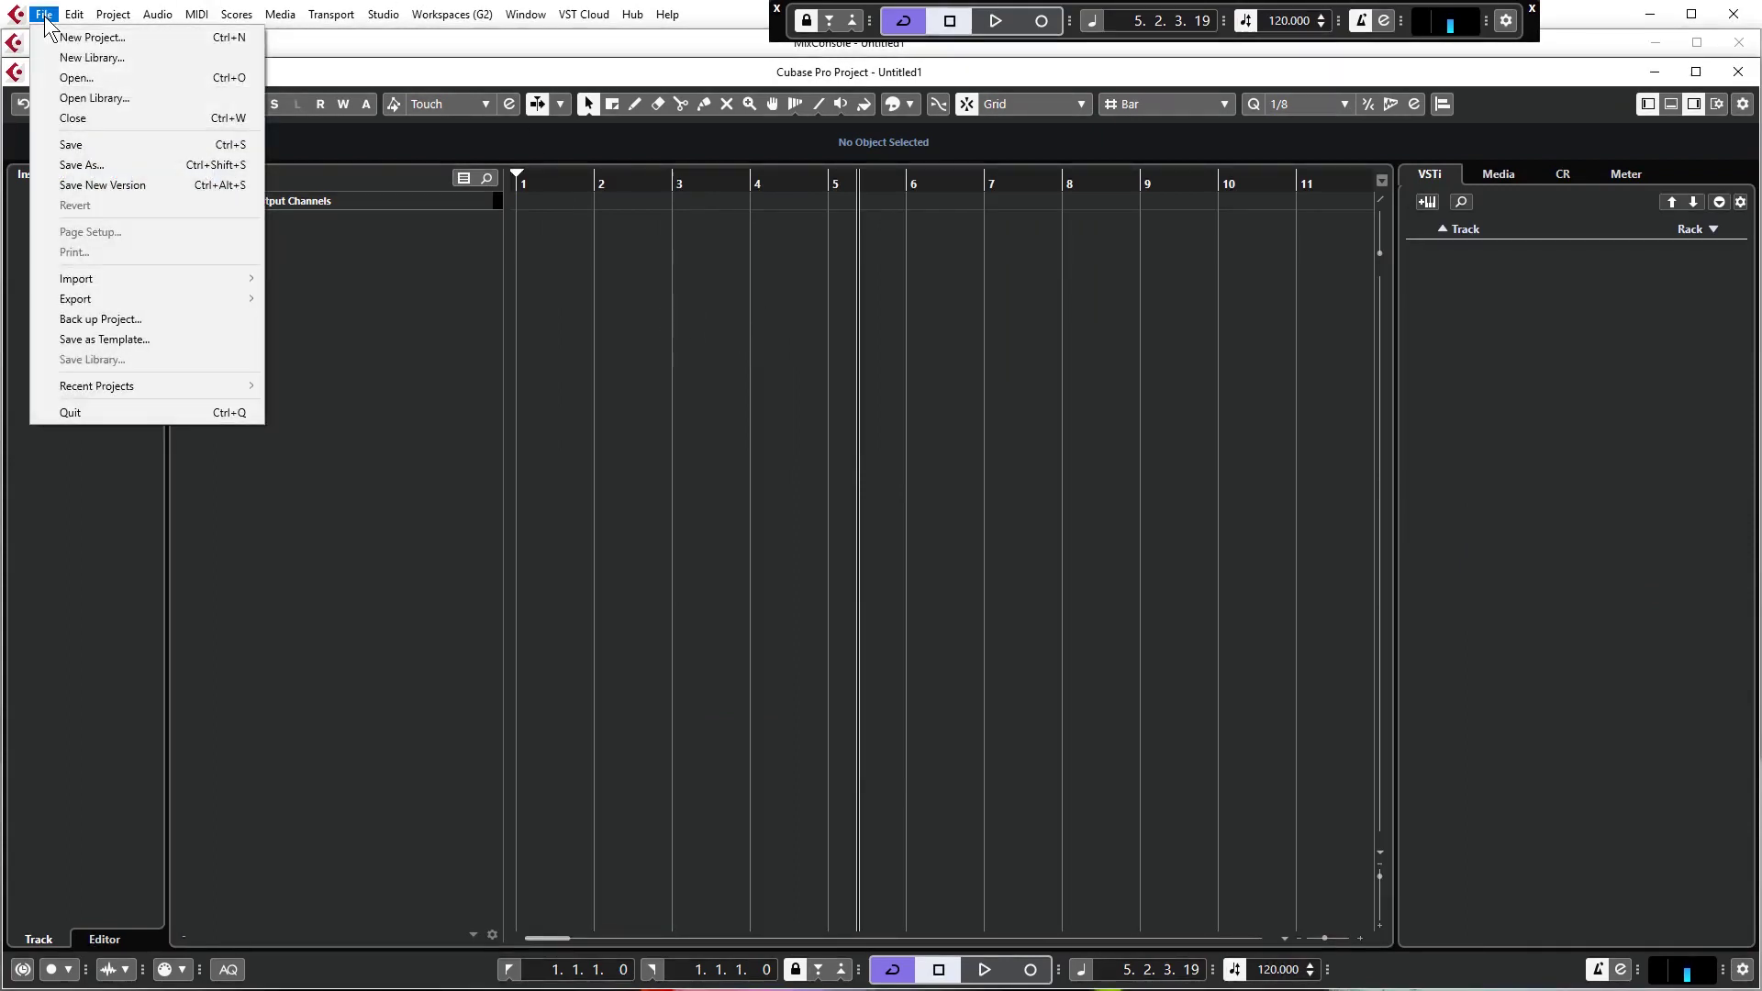
pyautogui.click(44, 15)
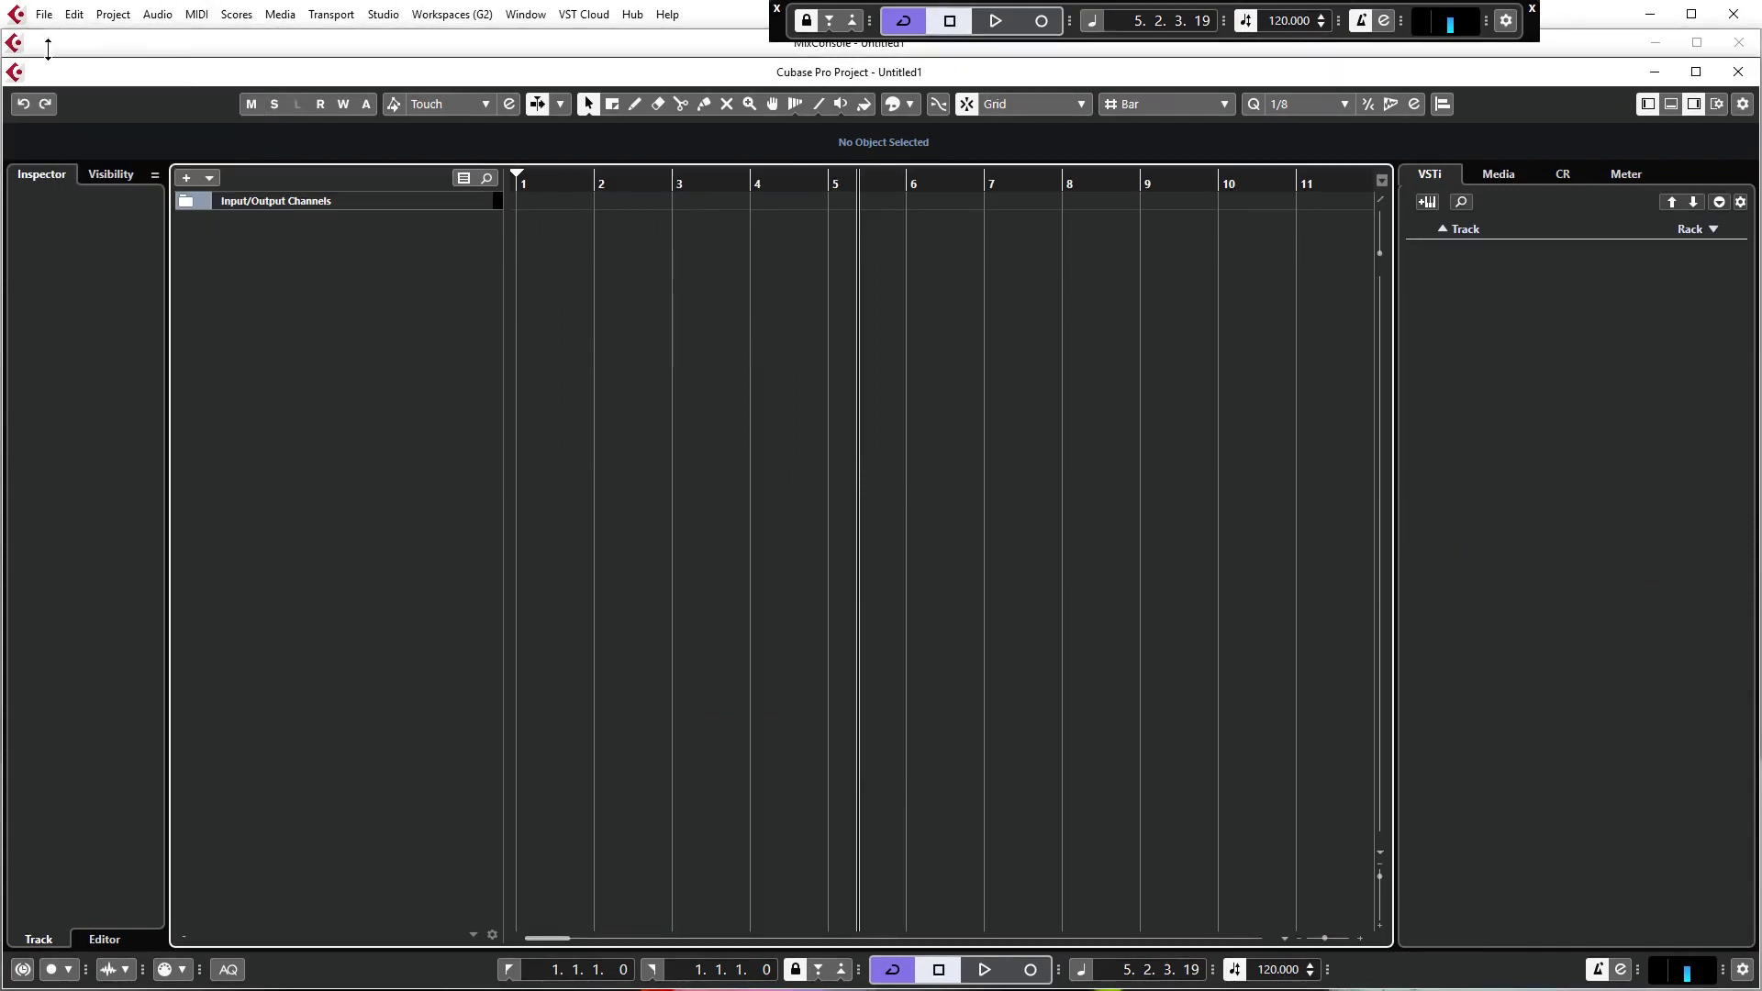
pyautogui.click(42, 14)
pyautogui.click(103, 168)
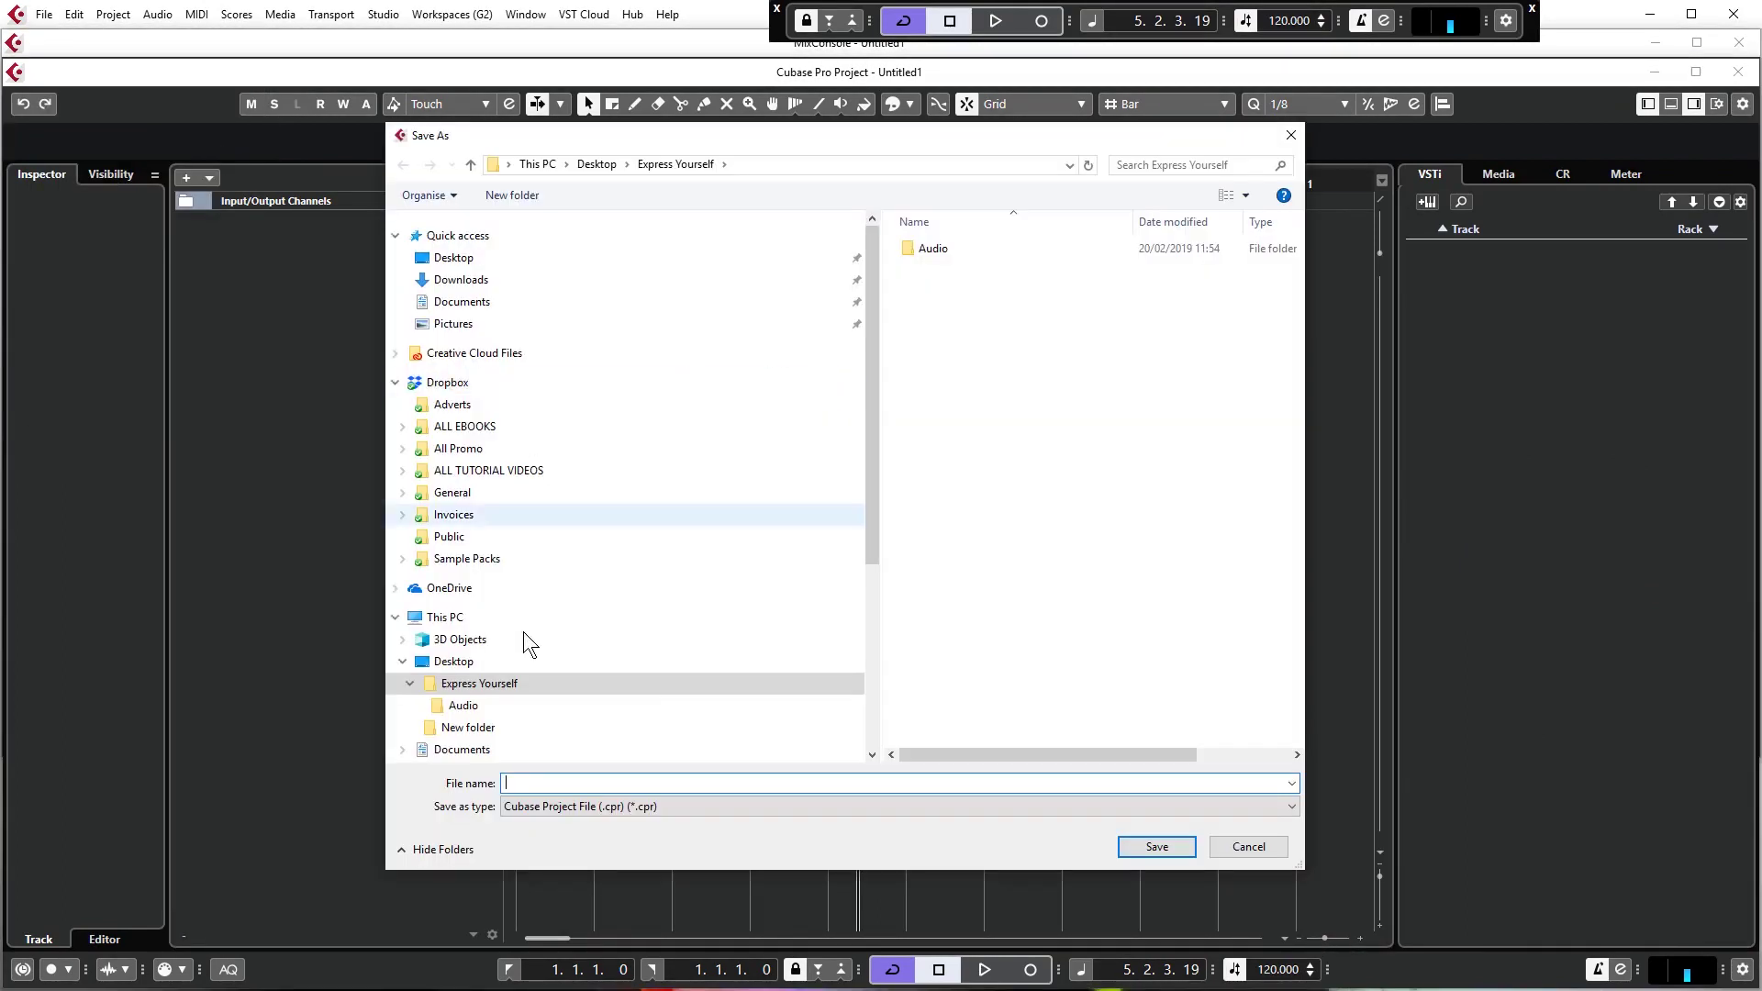
pyautogui.write('Expres')
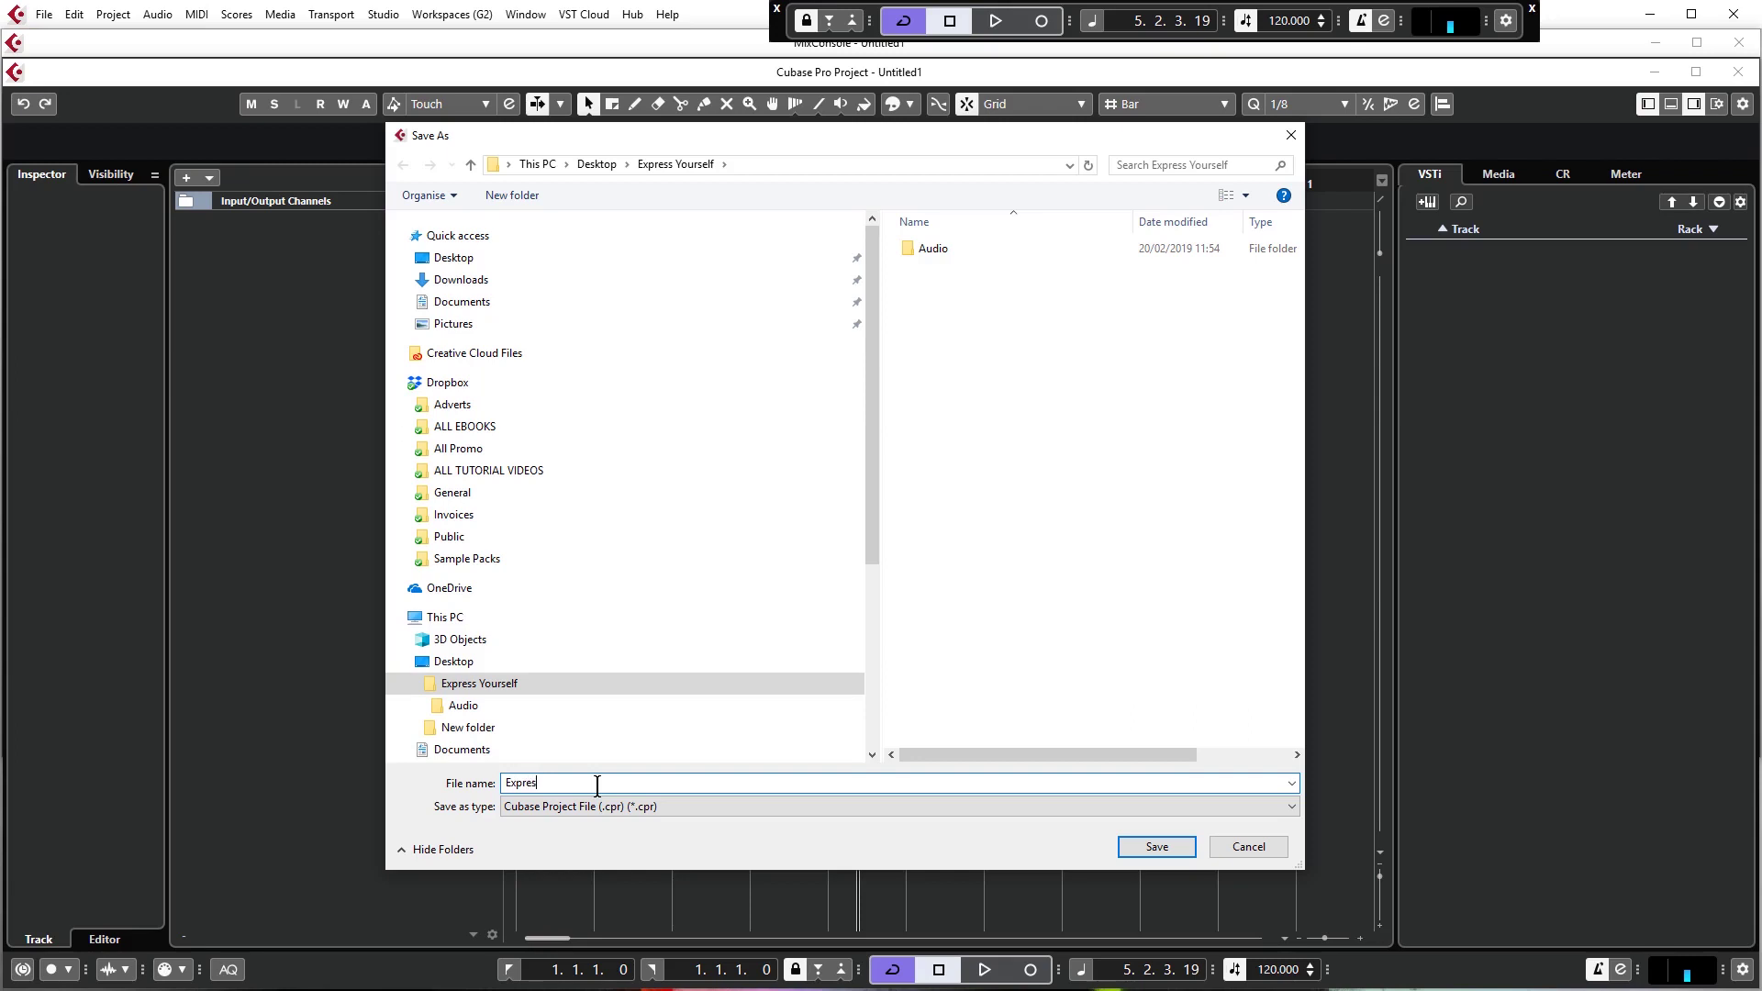
pyautogui.write('s P')
pyautogui.press('BackSpace')
pyautogui.write('Yourself')
pyautogui.press('Return')
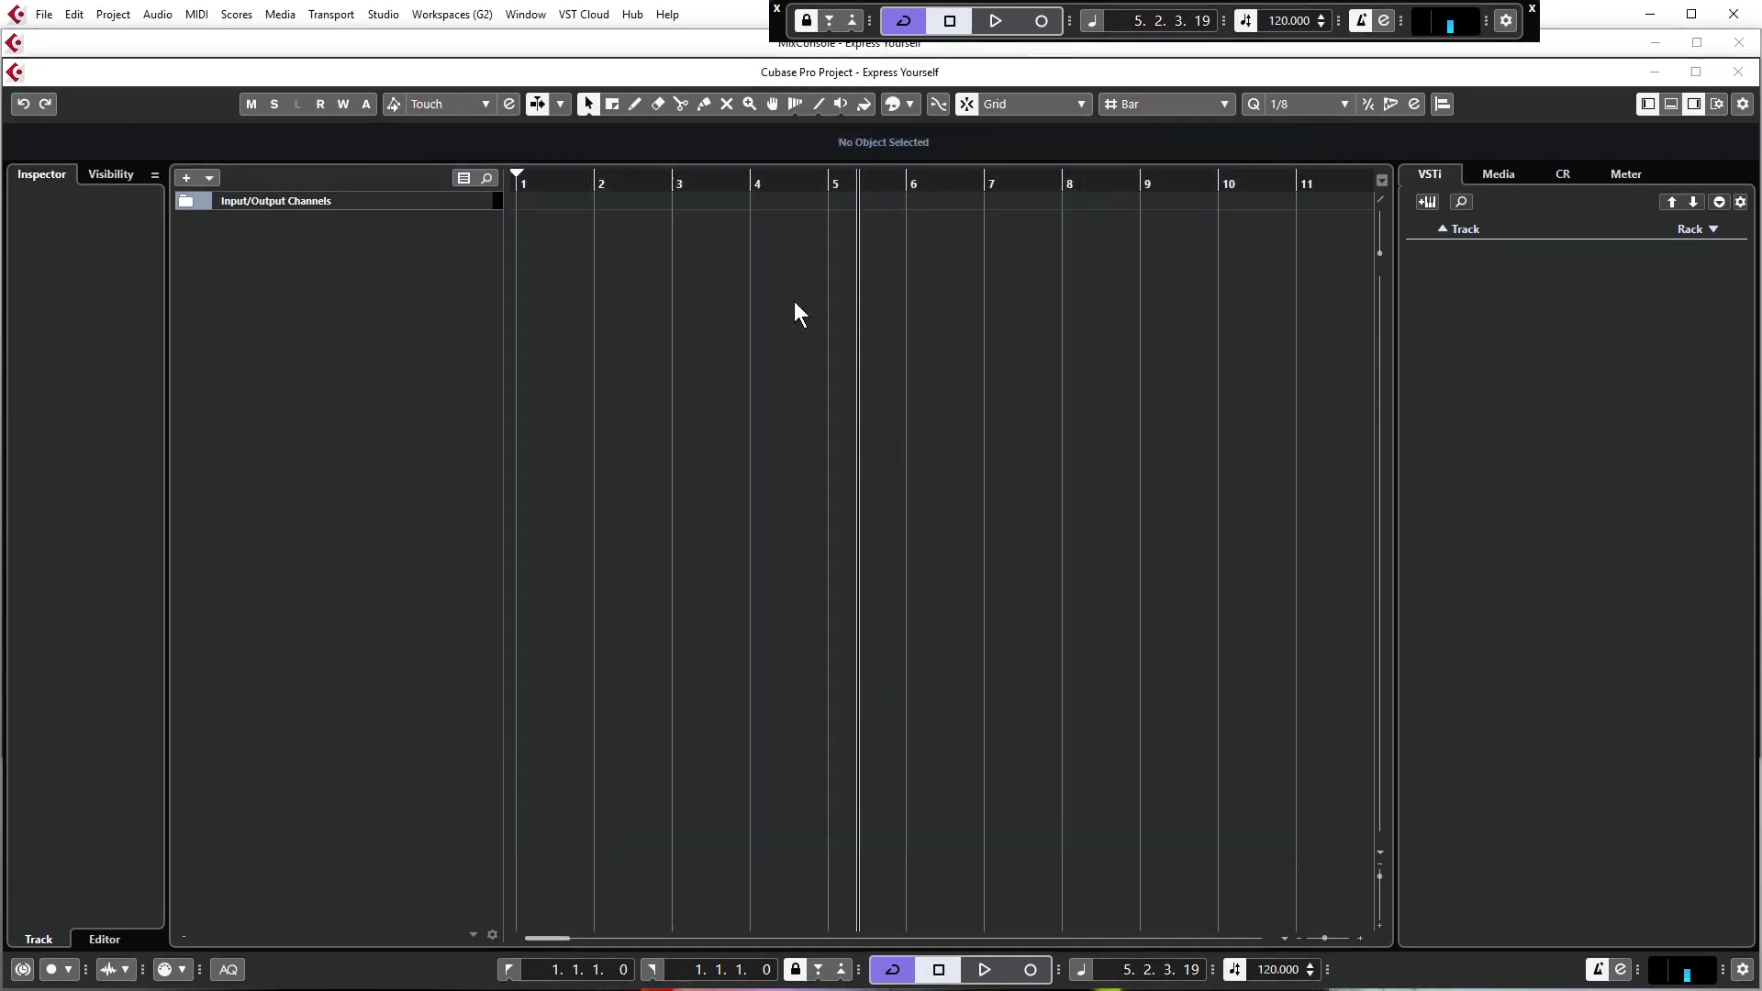
# Check the available ASIO drivers for the VST Audio System in Studio Setup, keeping the current driver.
pyautogui.click(396, 22)
pyautogui.click(444, 333)
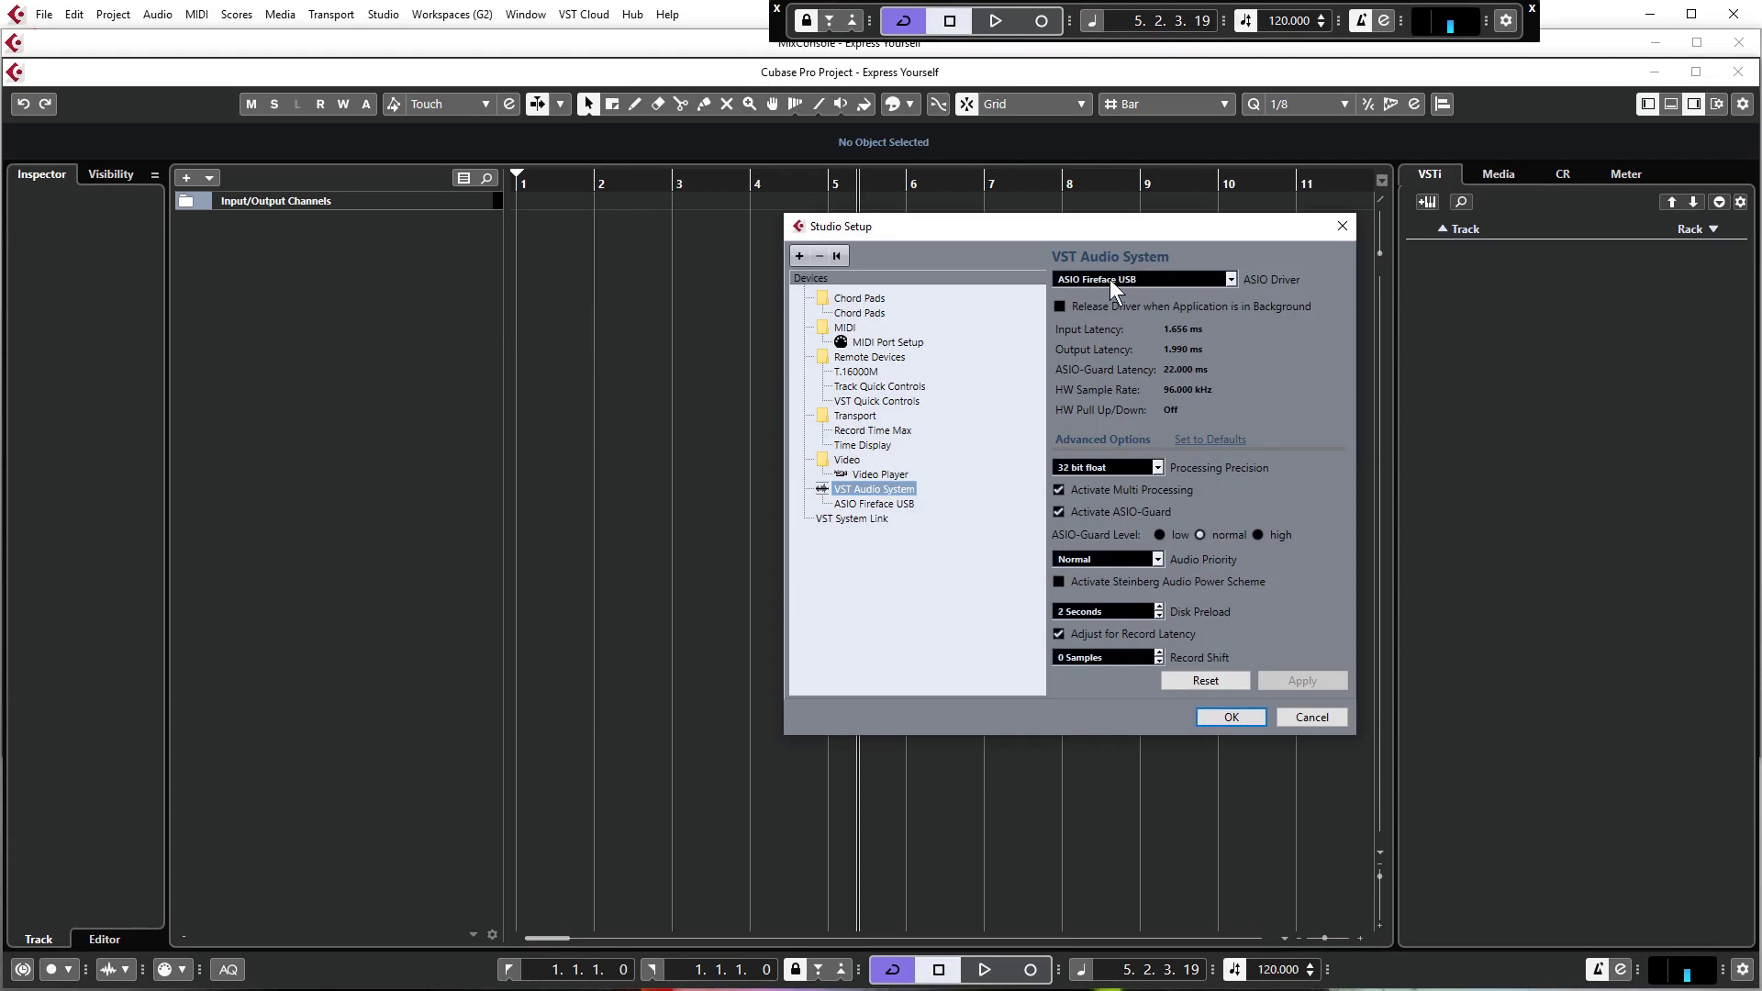
pyautogui.click(1145, 279)
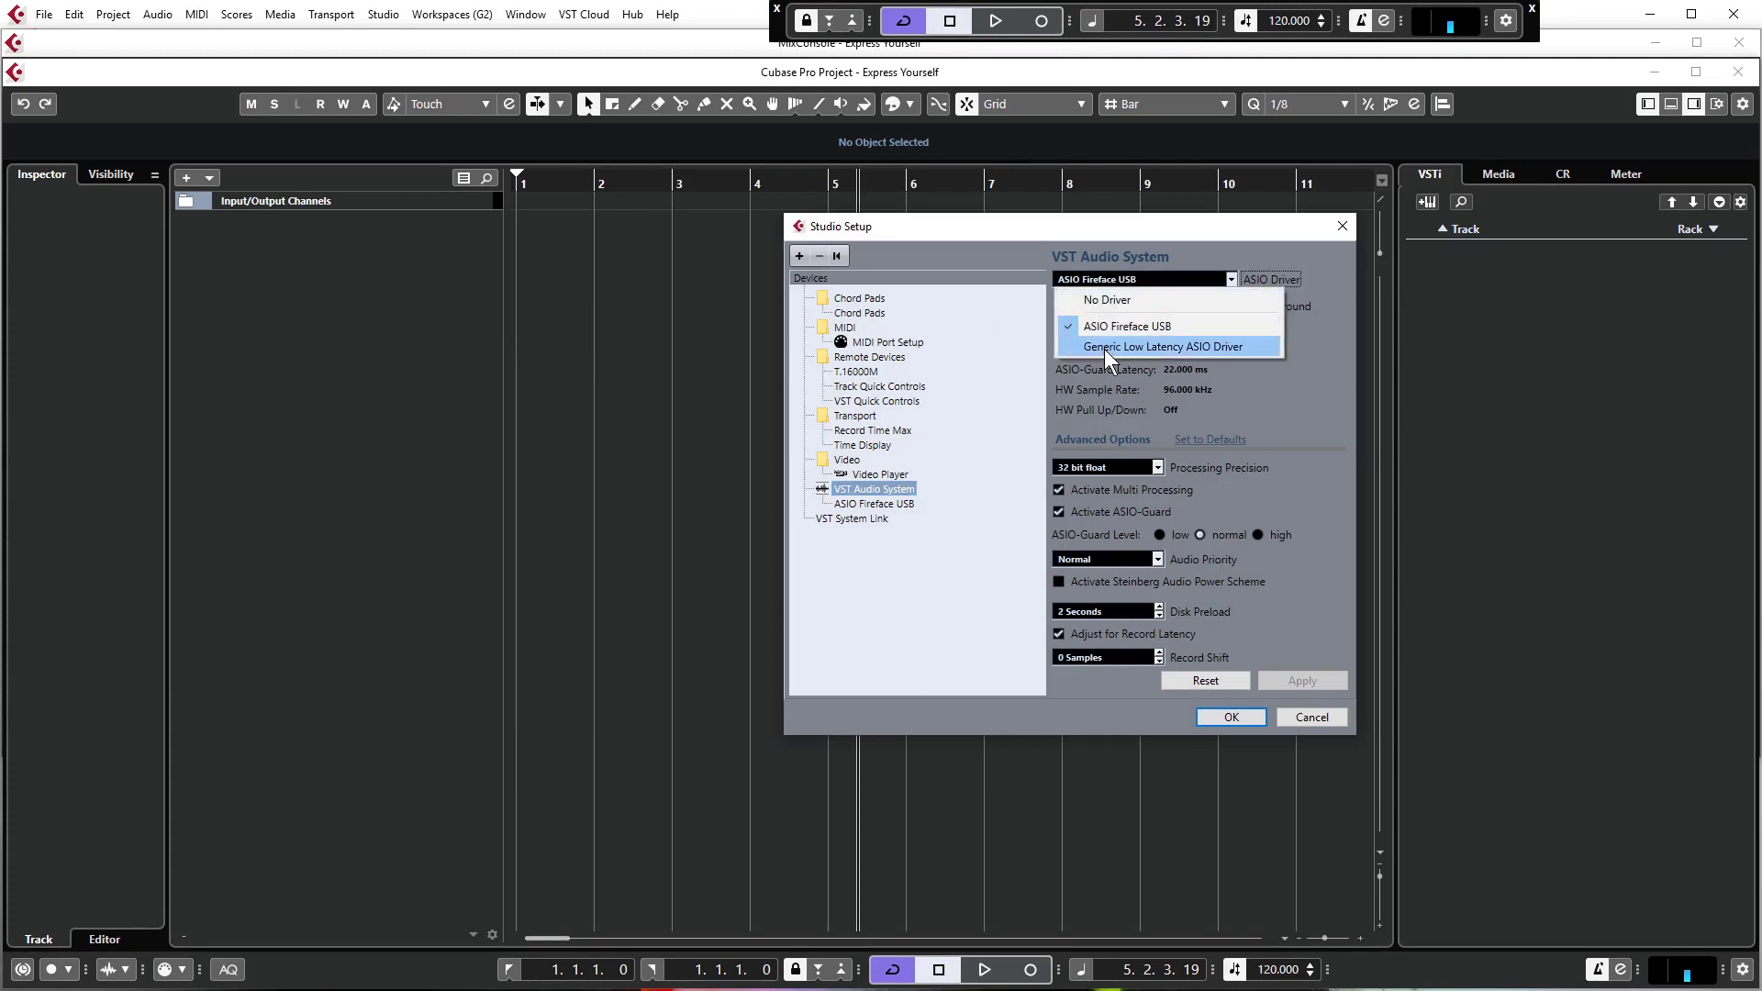
pyautogui.click(1328, 471)
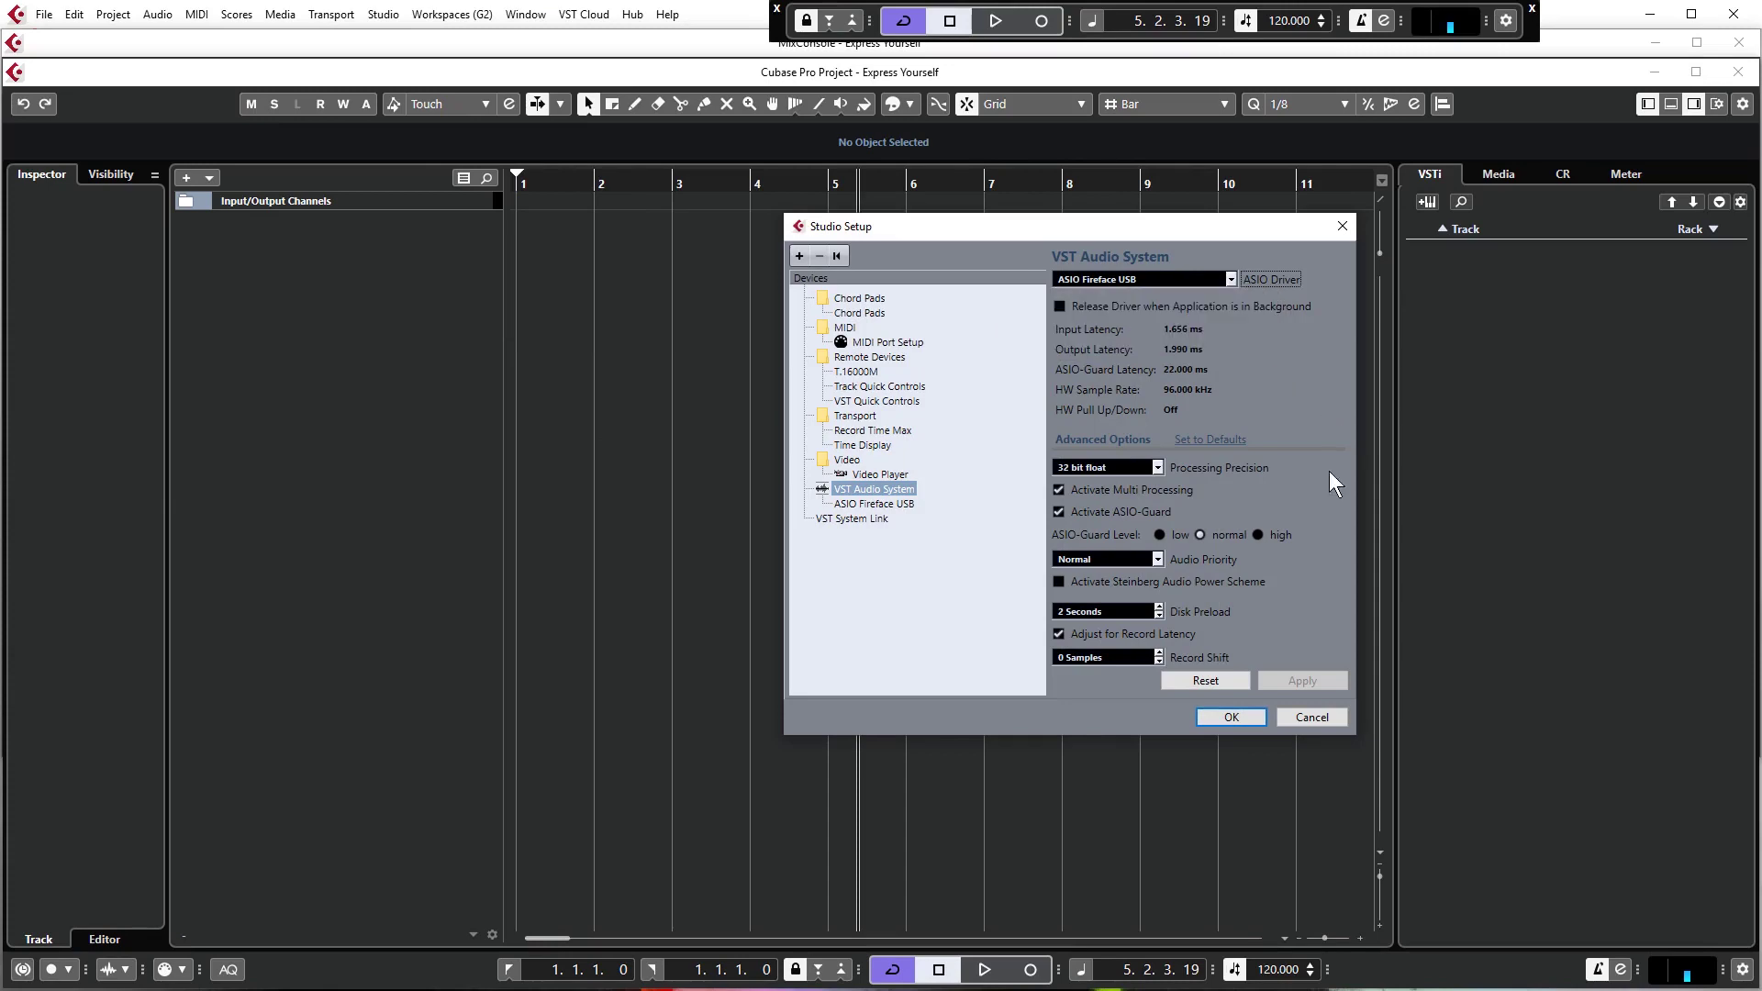
pyautogui.click(1311, 718)
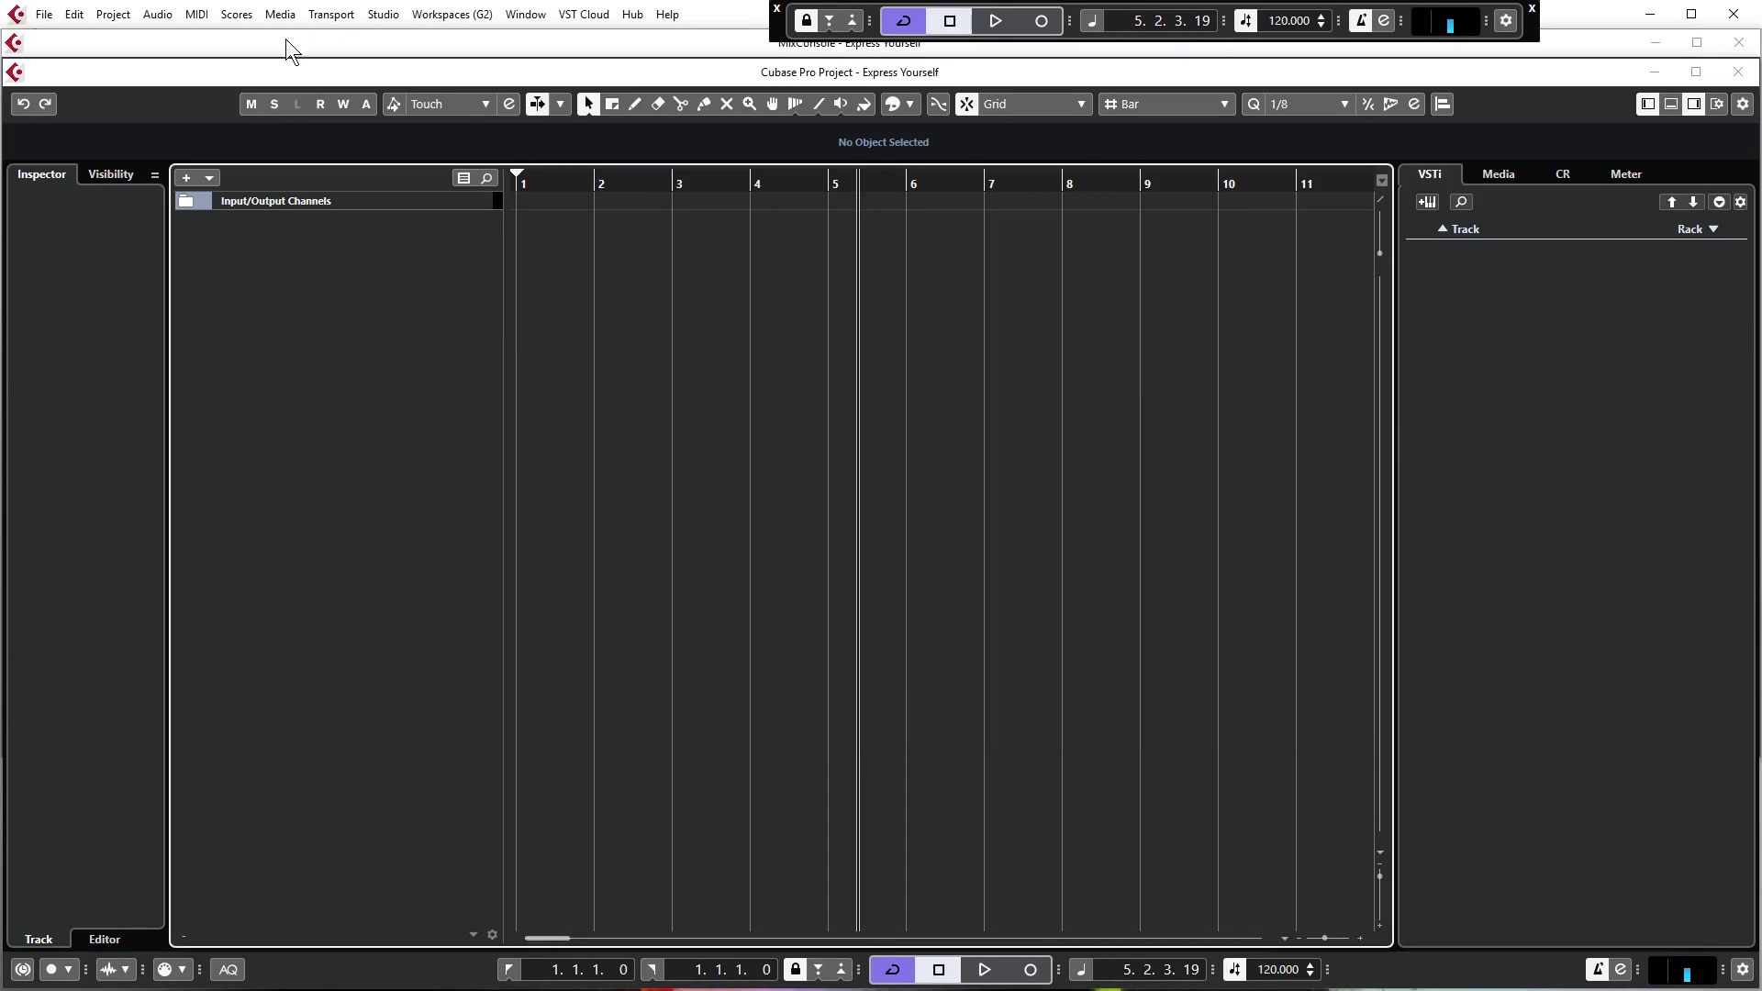
# Review the sample rate and bit depth options for the record file format in Project Setup.
pyautogui.click(113, 16)
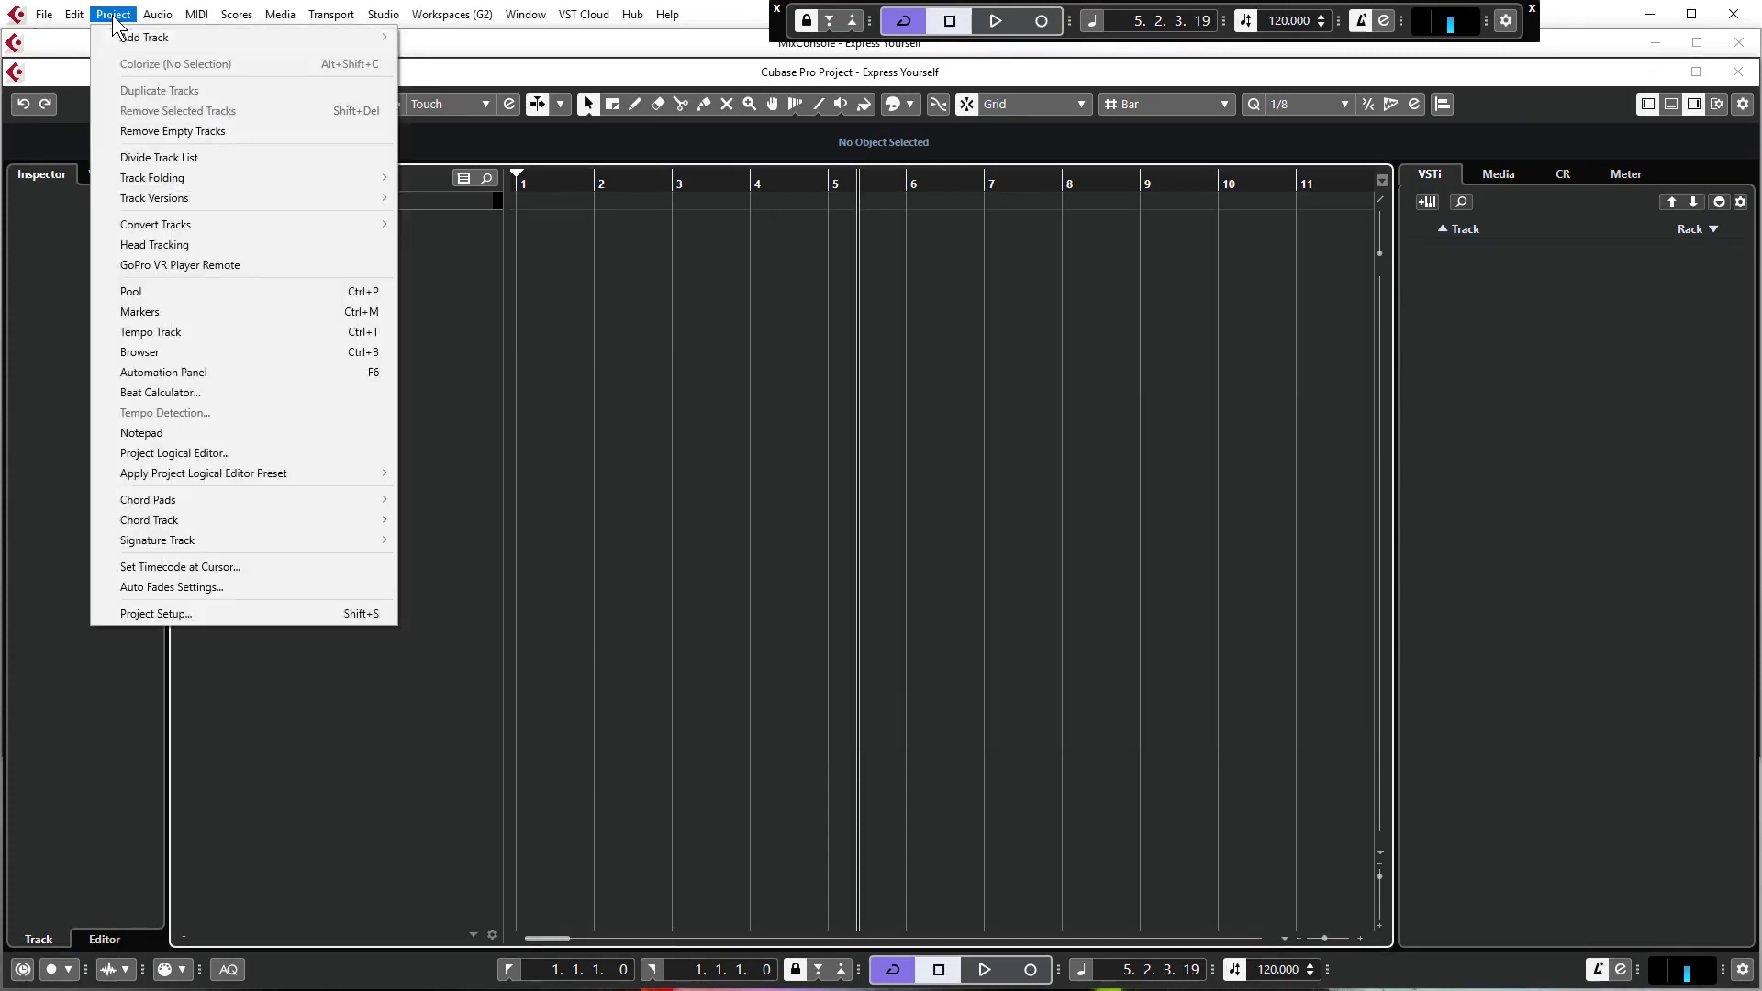
pyautogui.click(165, 613)
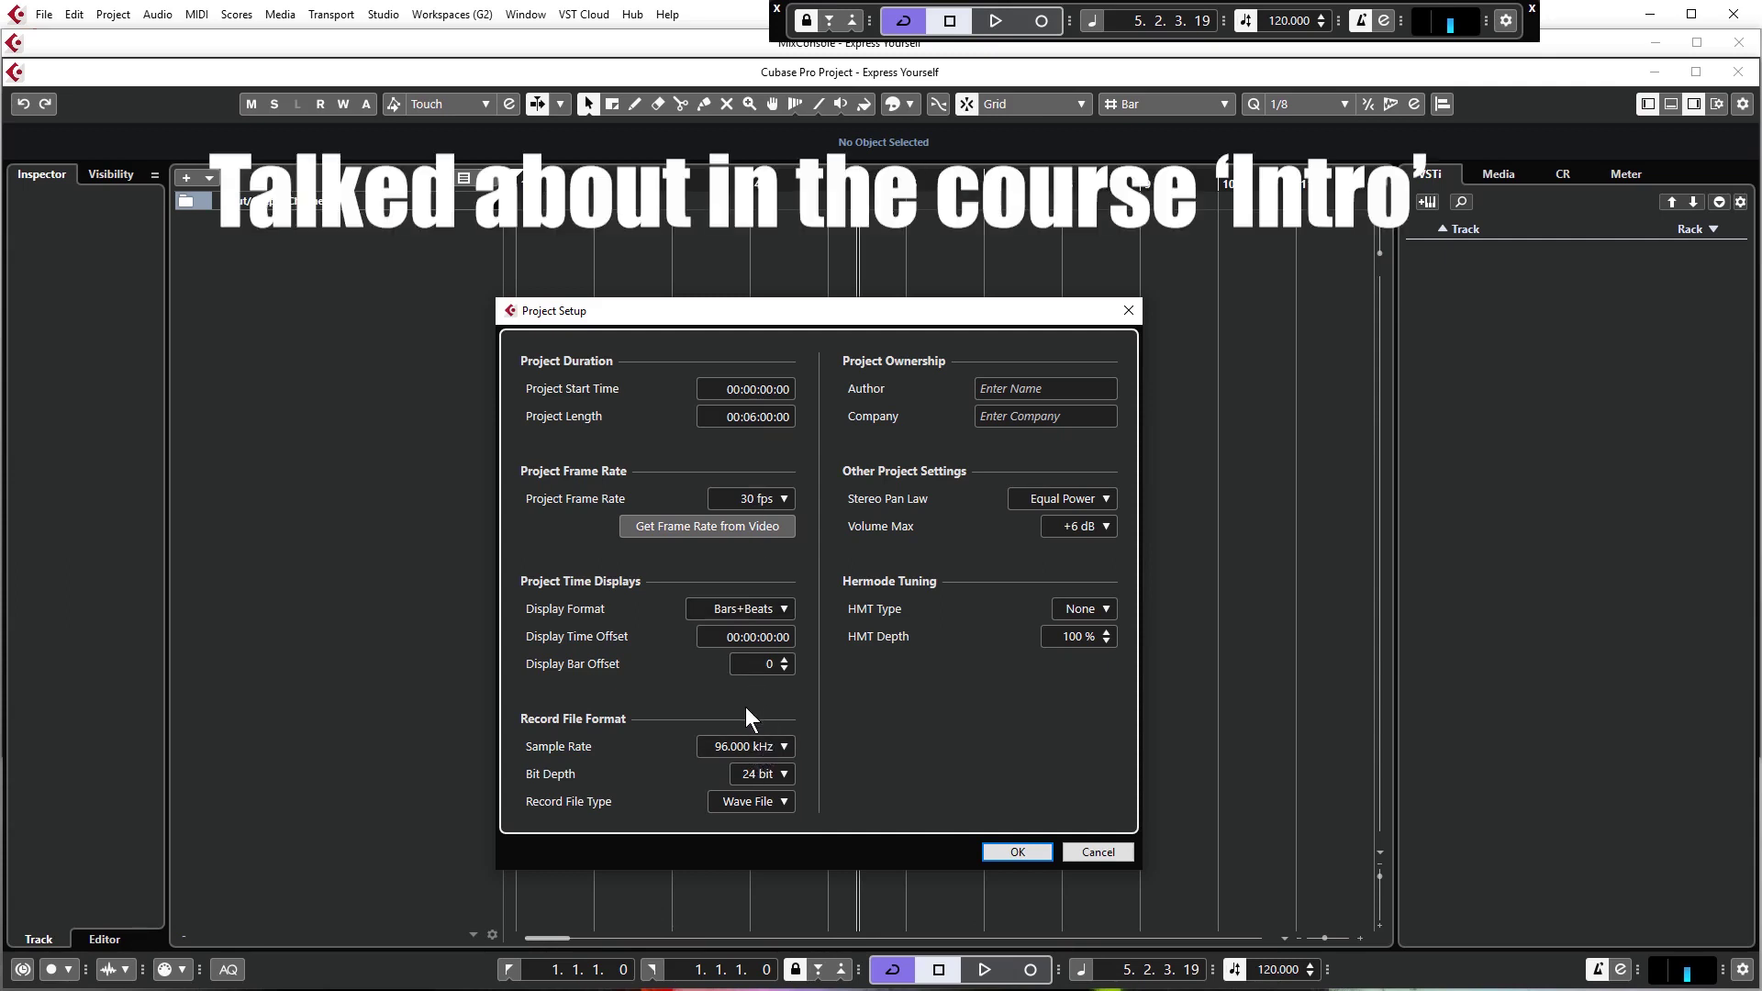
pyautogui.click(774, 747)
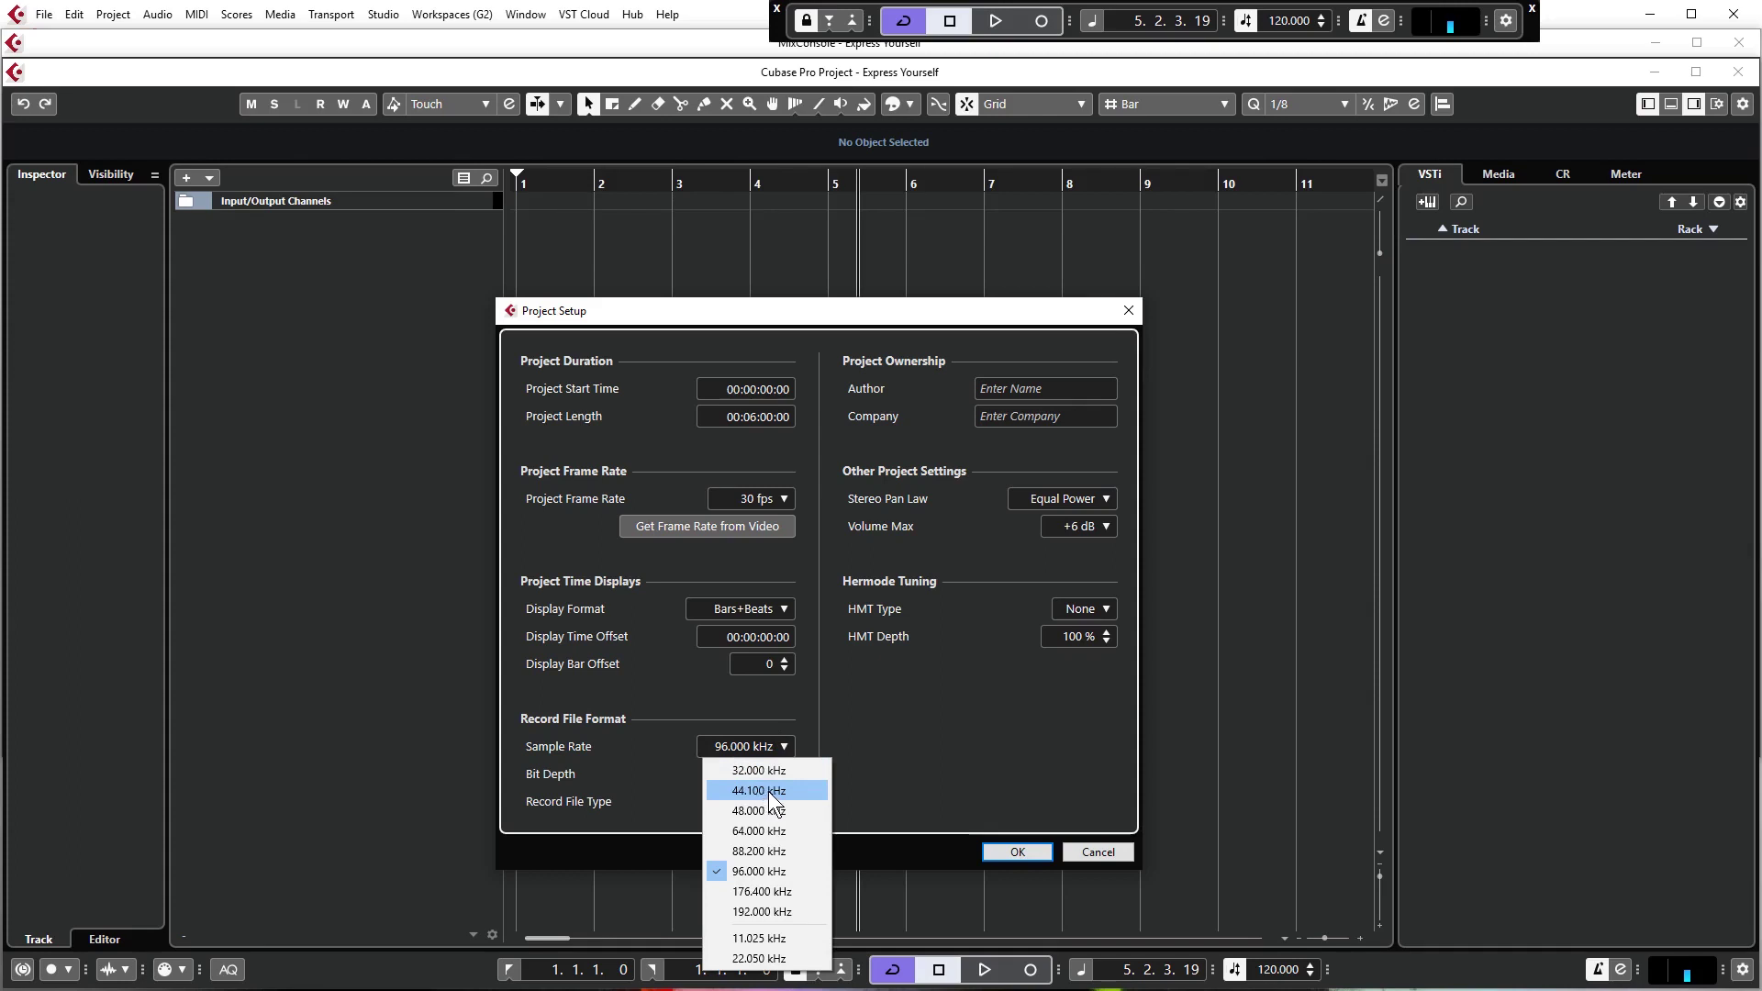
pyautogui.press('Escape')
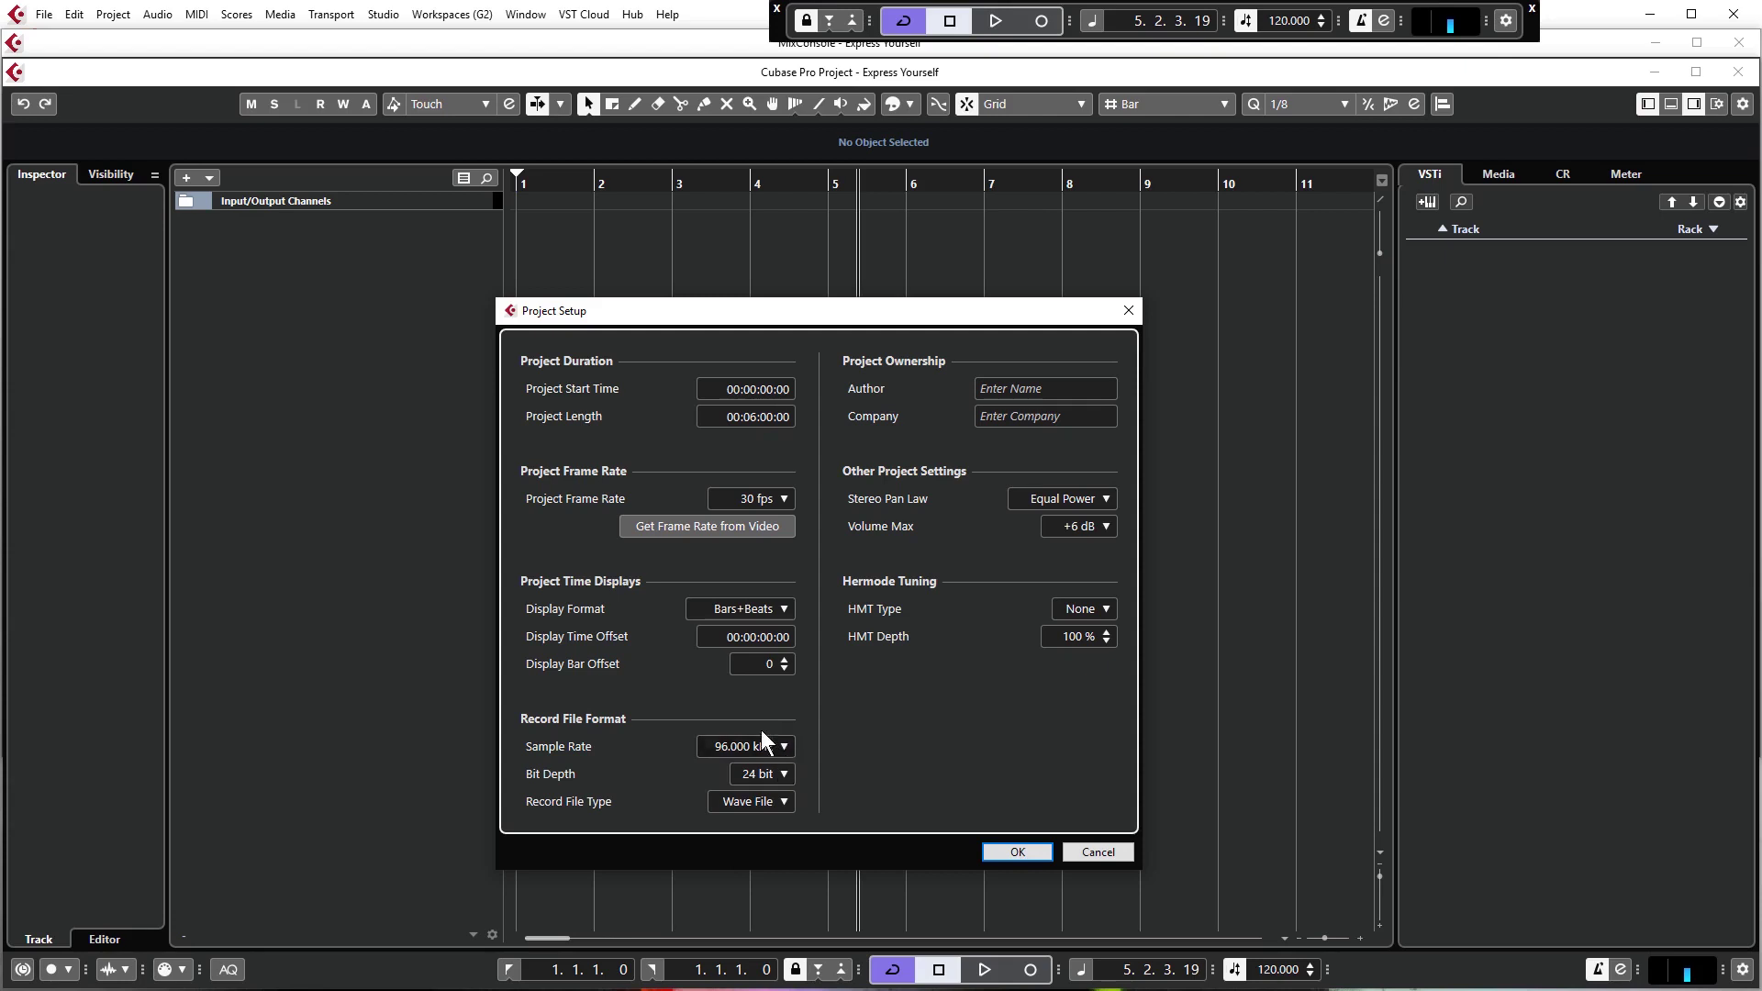
pyautogui.click(784, 773)
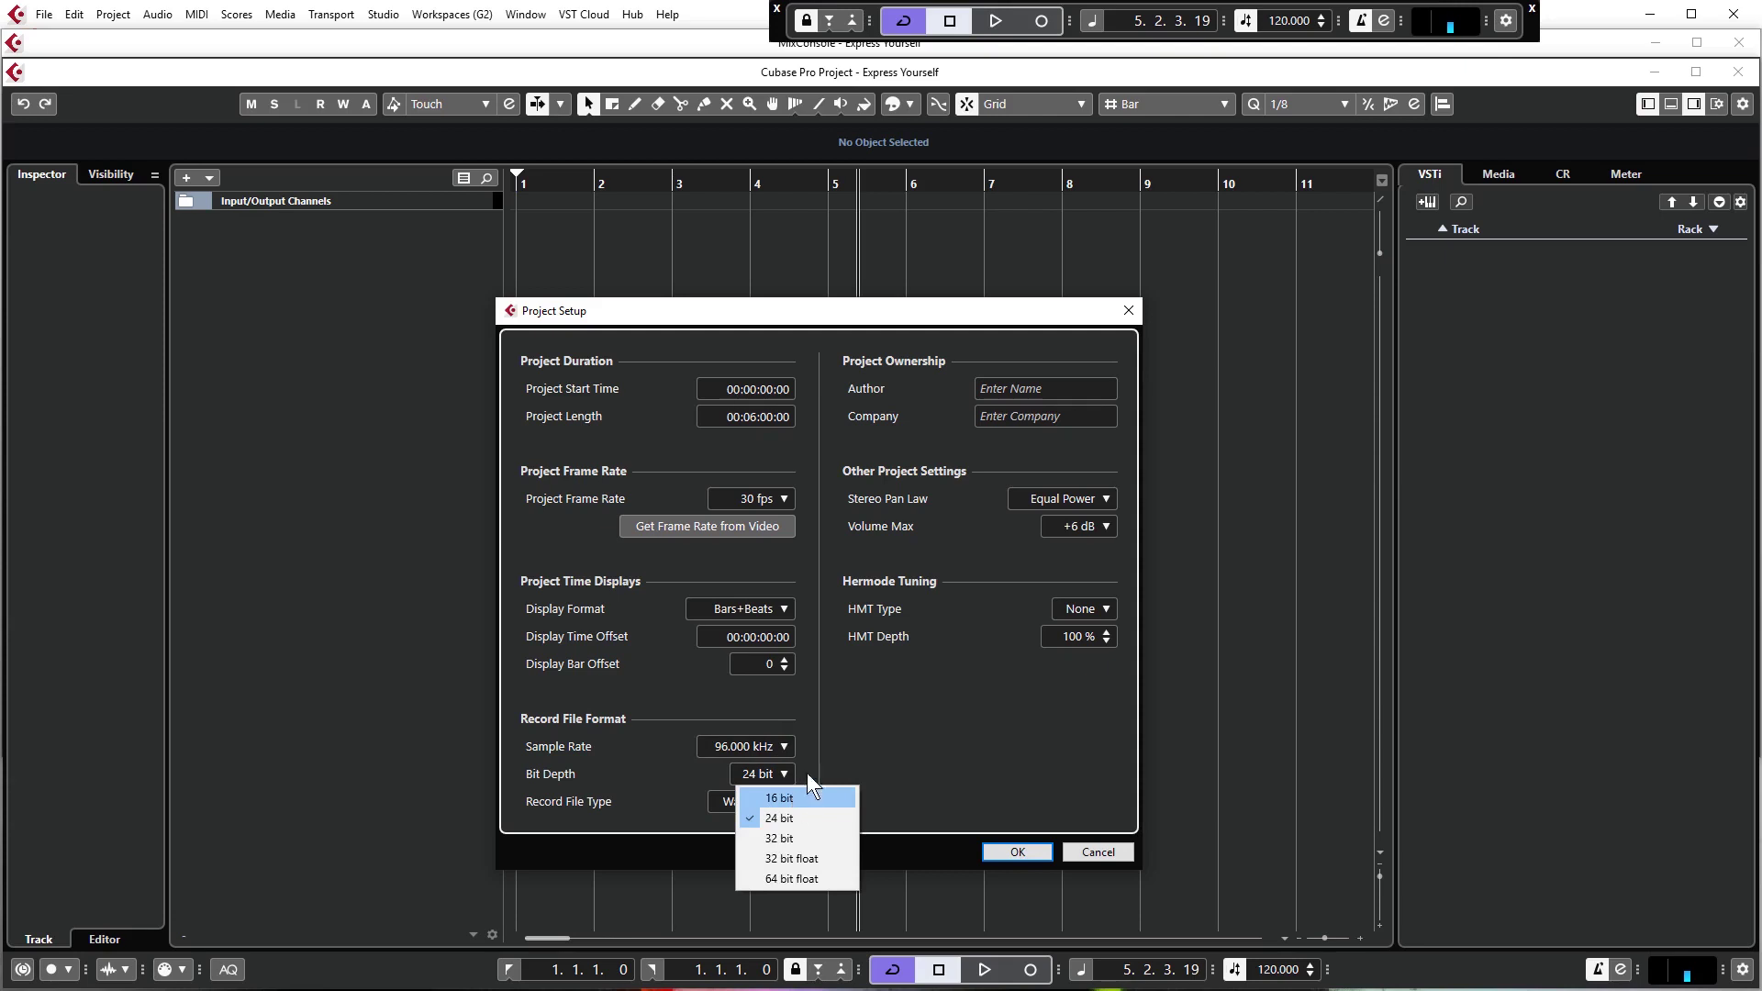
pyautogui.click(925, 786)
pyautogui.click(1015, 853)
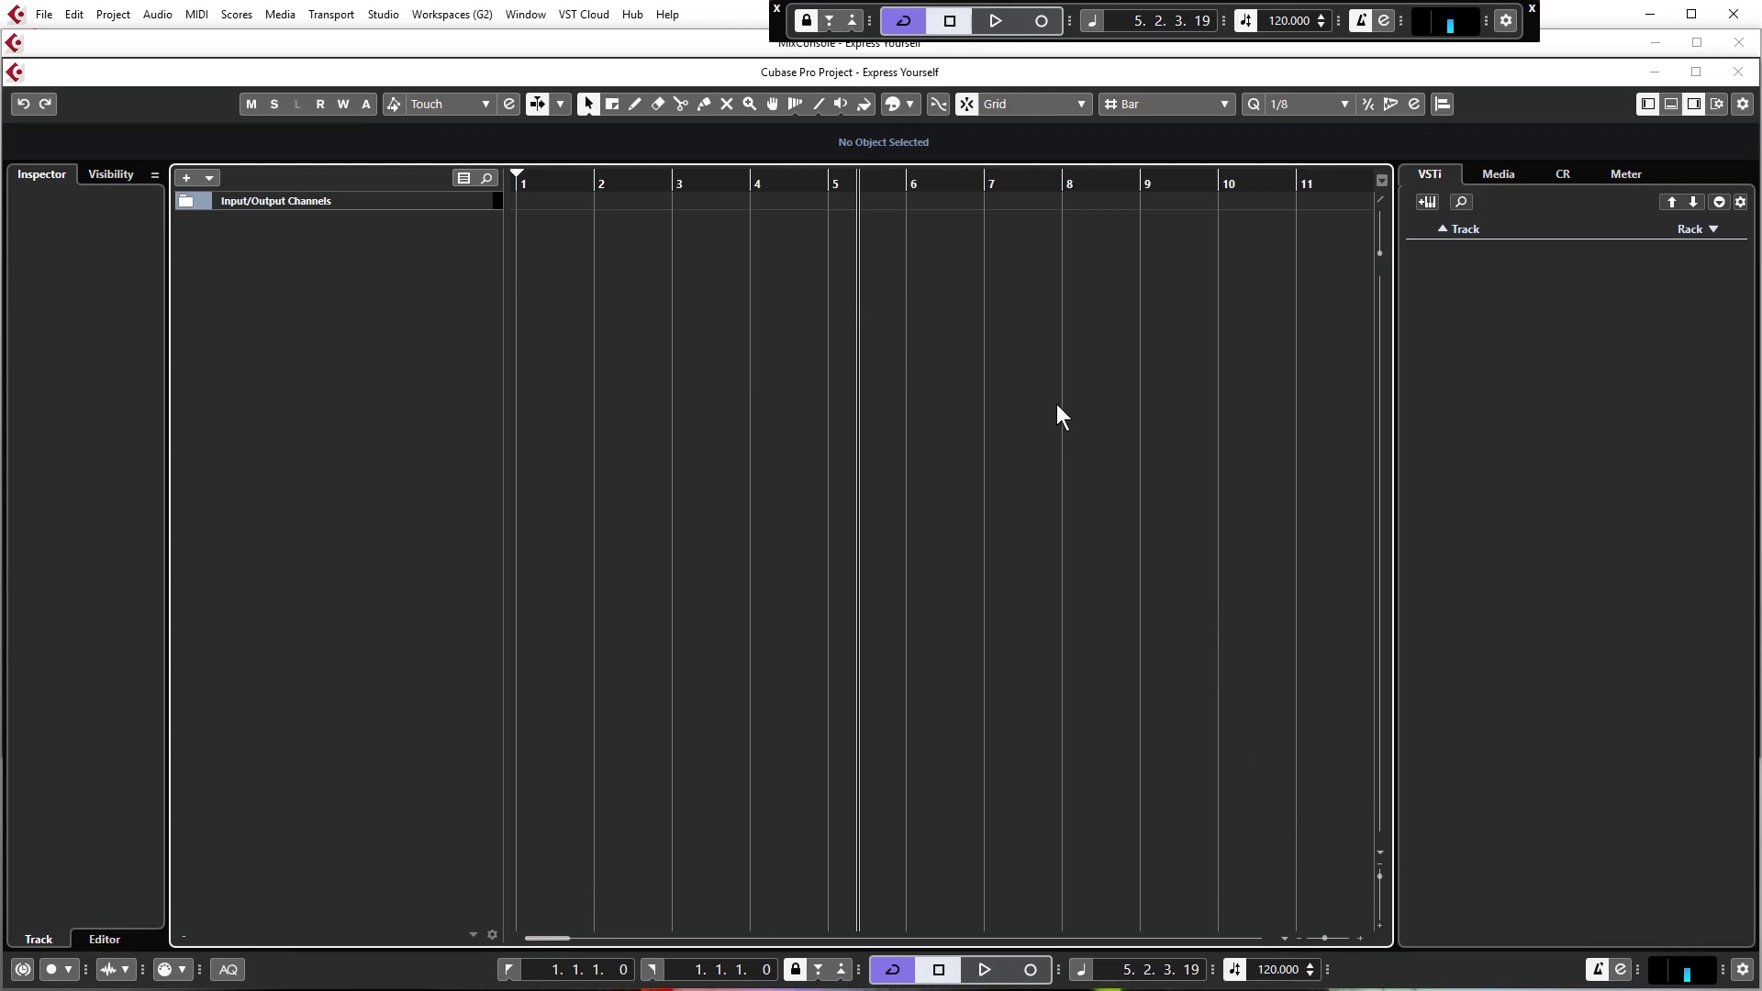
pyautogui.click(1697, 104)
pyautogui.click(1697, 104)
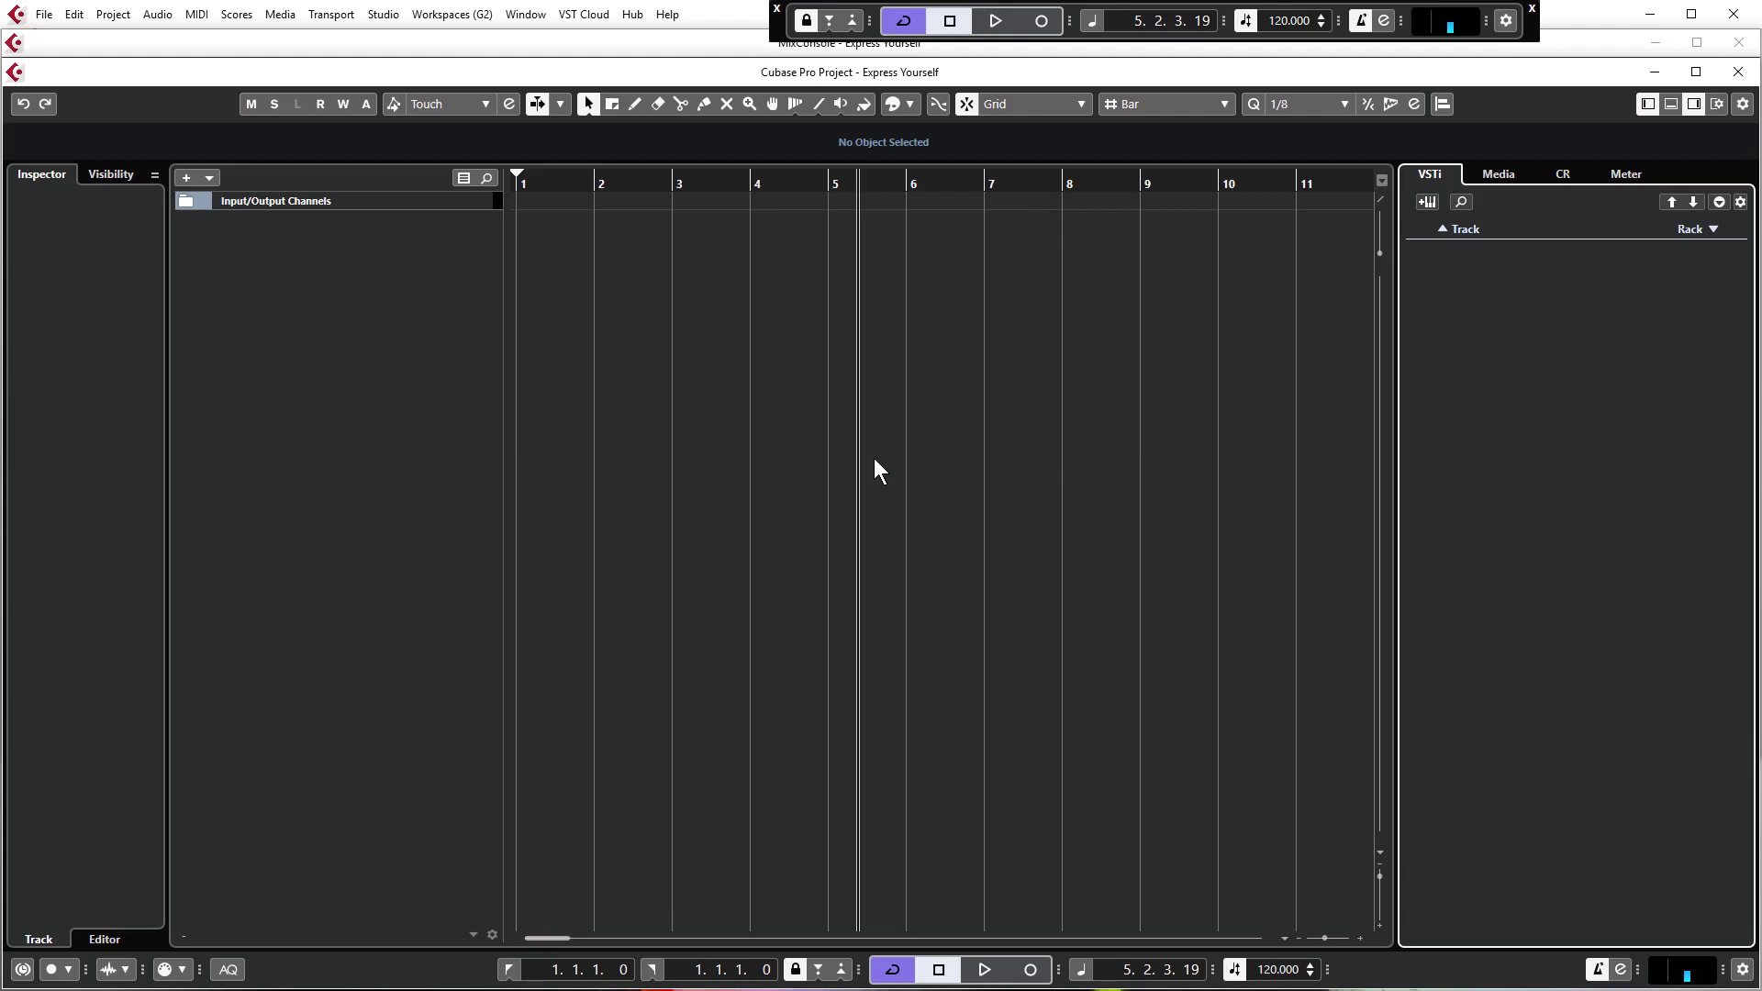
pyautogui.click(1693, 107)
pyautogui.click(1693, 107)
# Open the Kicks folder of the BTP Club Tools 1 sample pack in the media File Browser.
pyautogui.click(1488, 173)
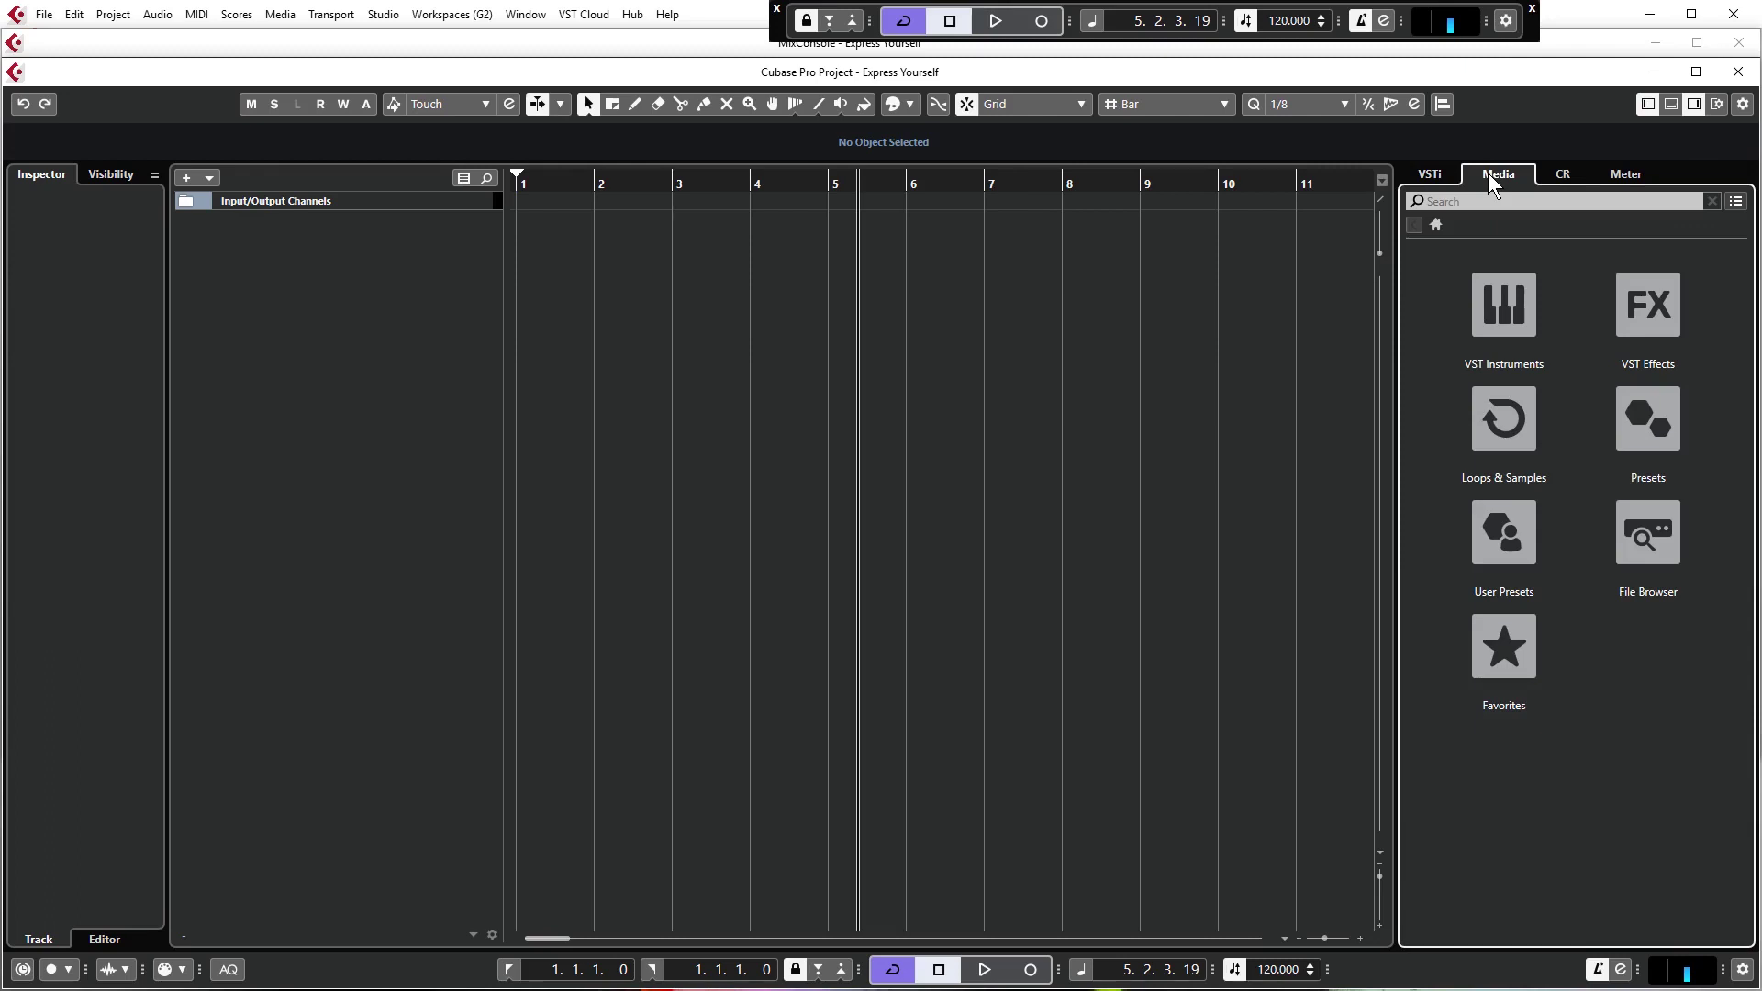
pyautogui.click(1664, 531)
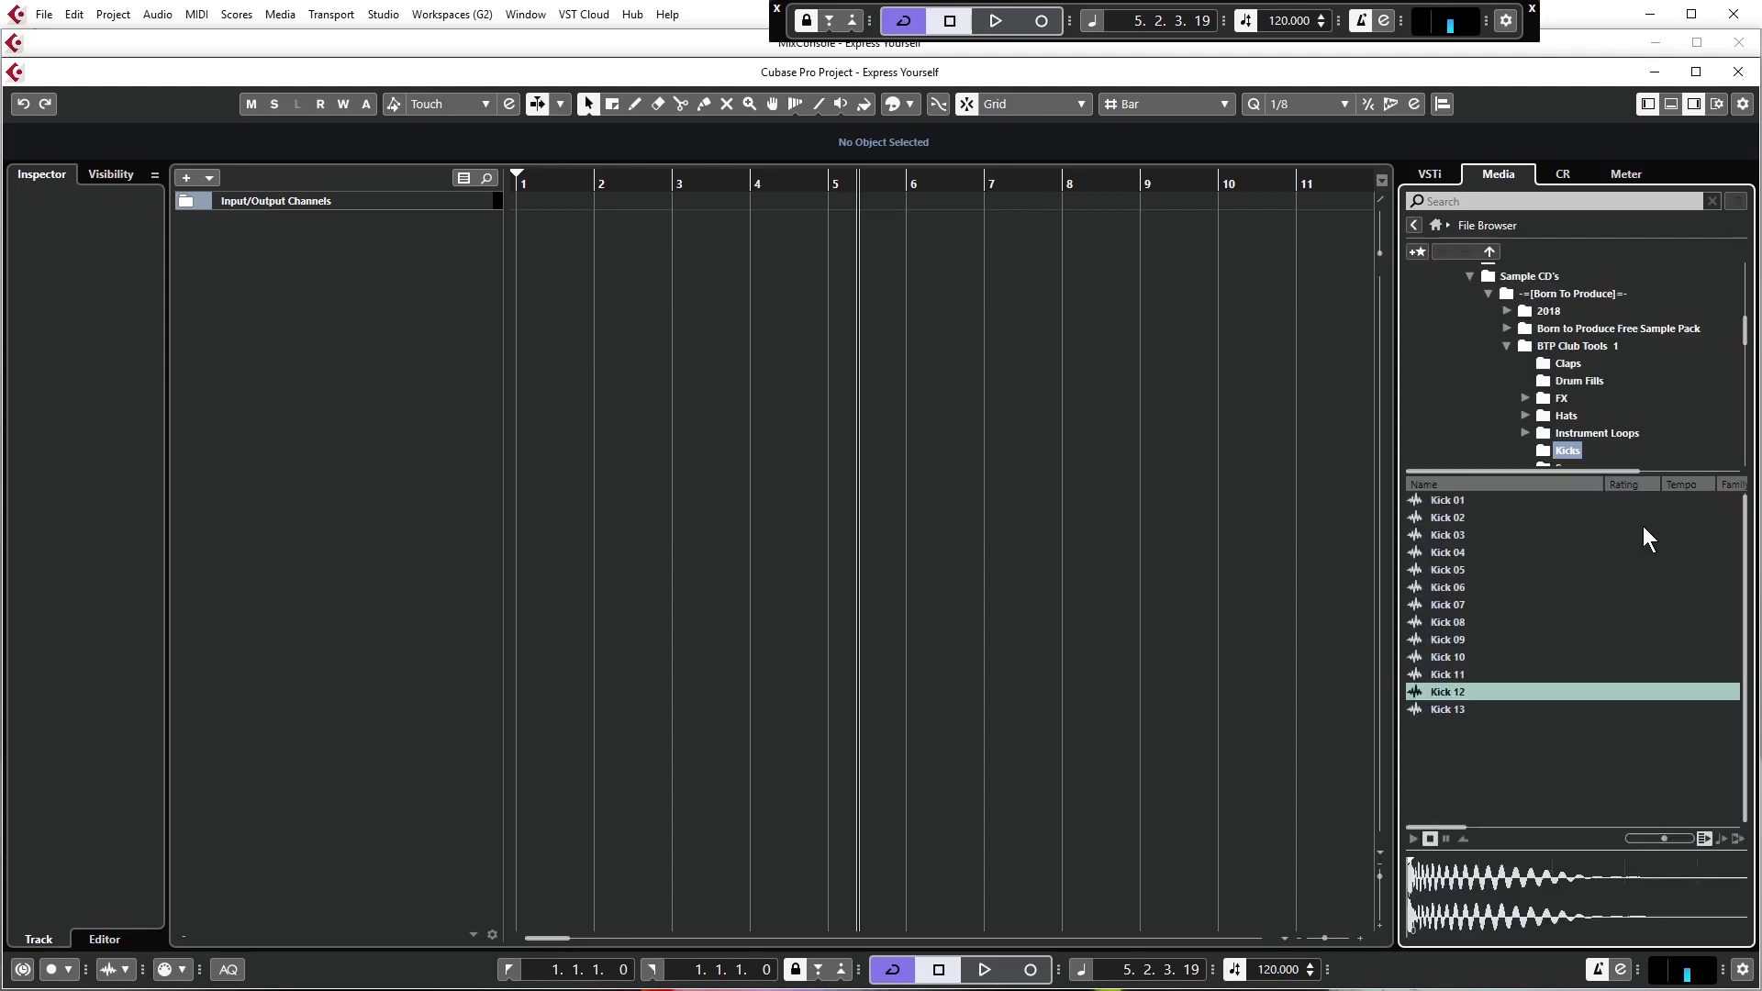
pyautogui.click(1561, 345)
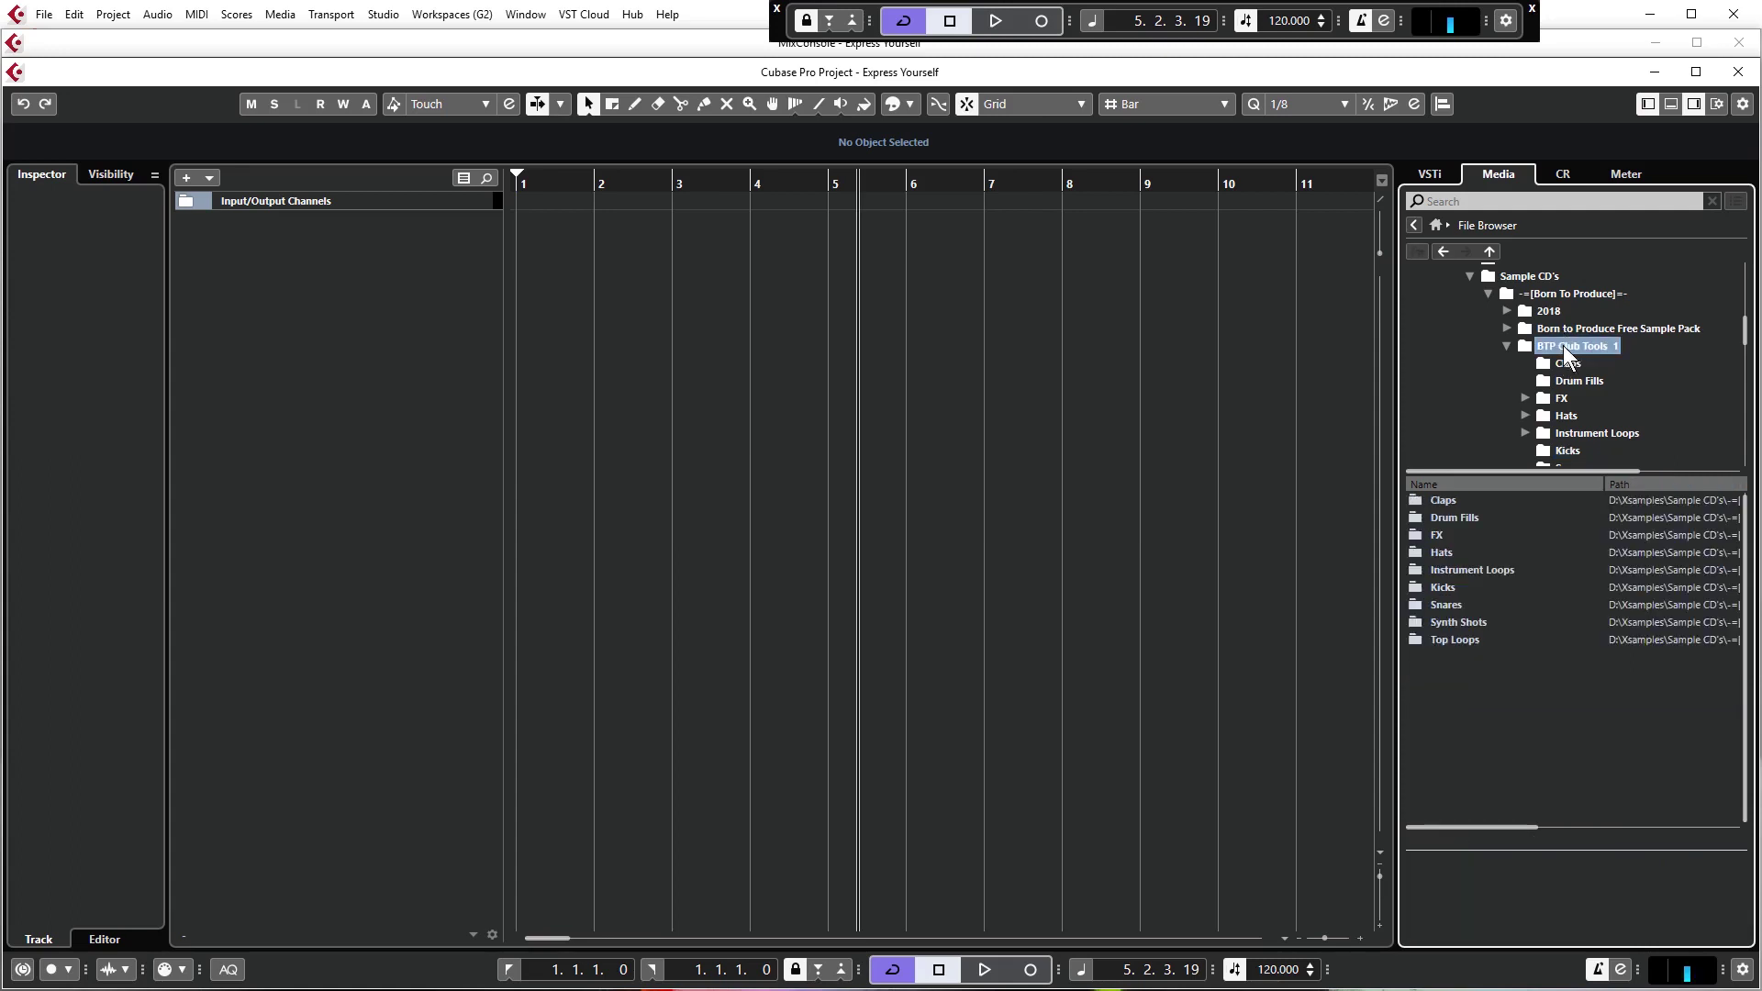
pyautogui.click(1437, 589)
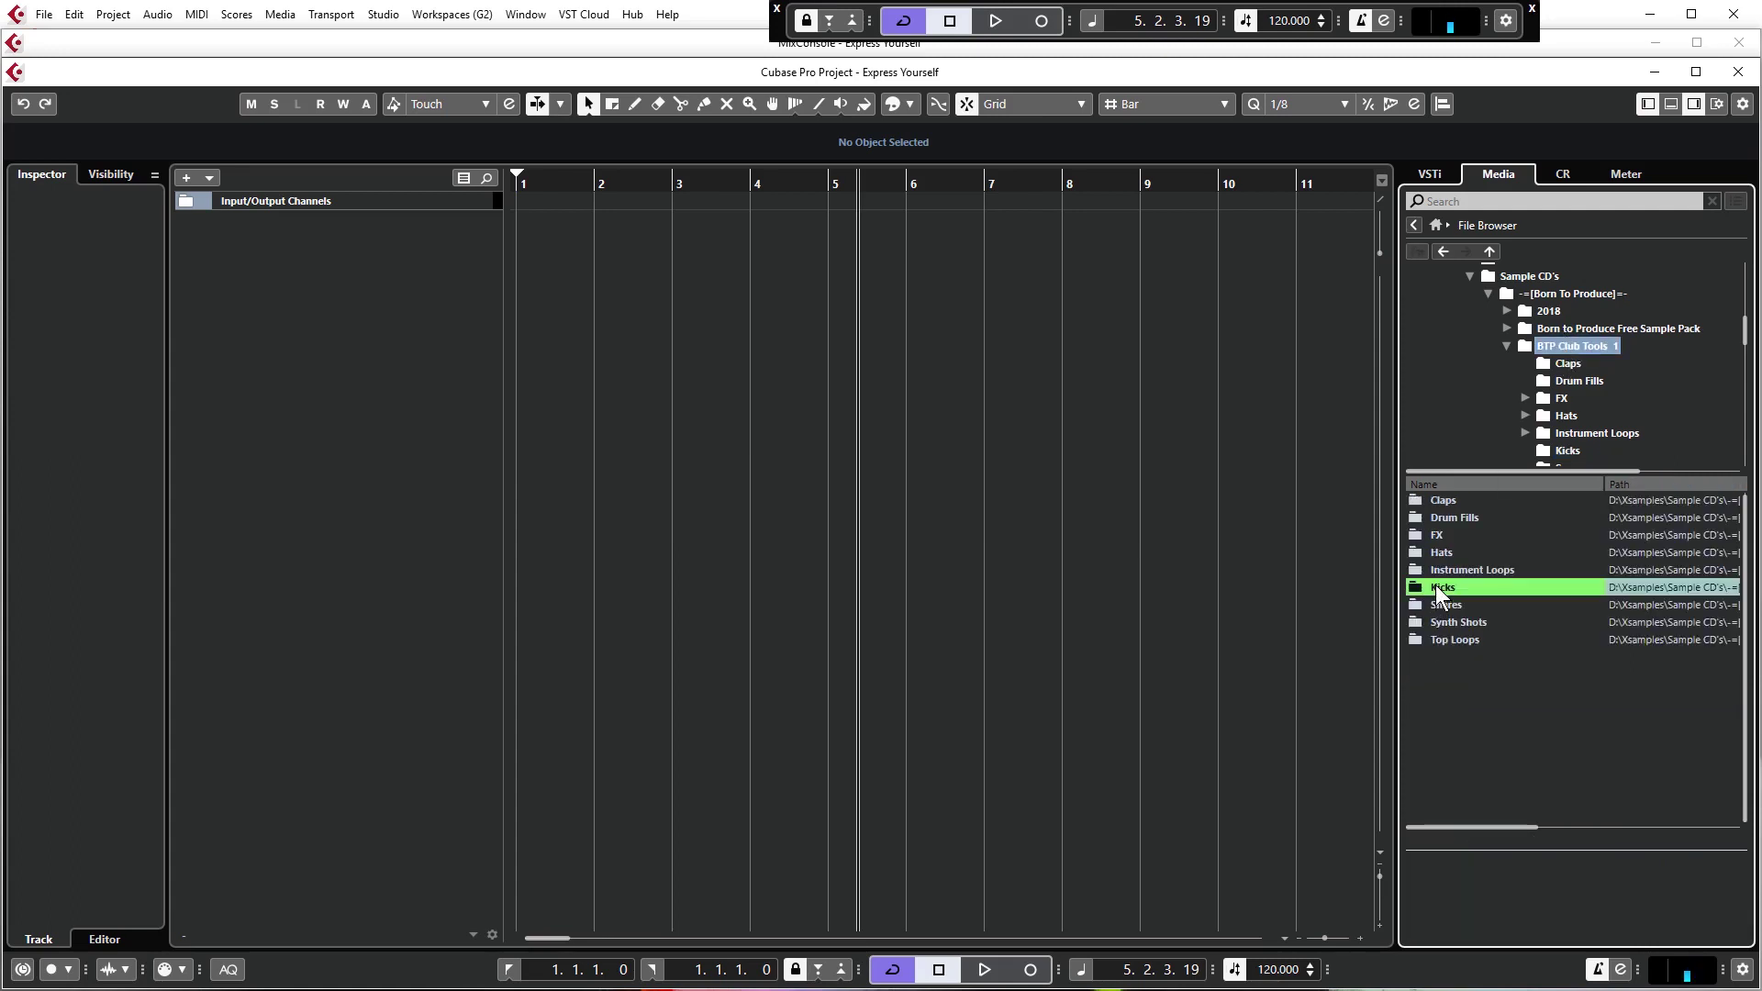
pyautogui.doubleClick(1439, 587)
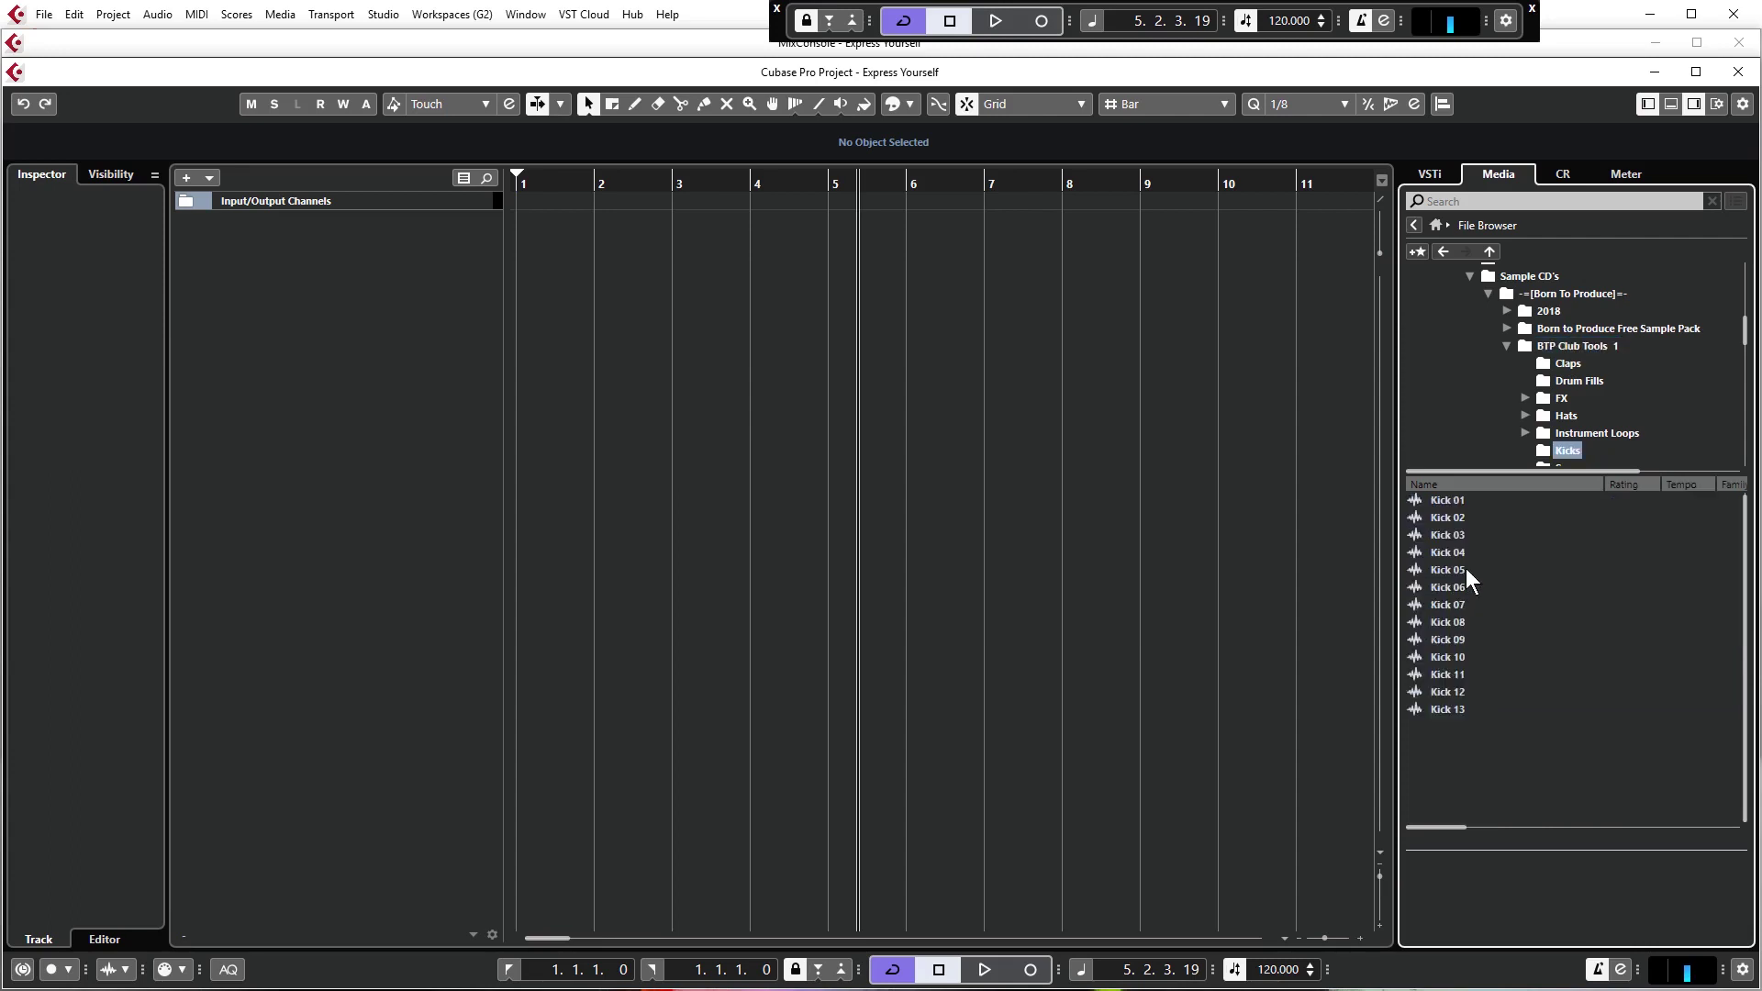
# Audition several kick samples, including Kick 07, Kick 09, Kick 11, Kick 12 and Kick 13.
pyautogui.click(1440, 604)
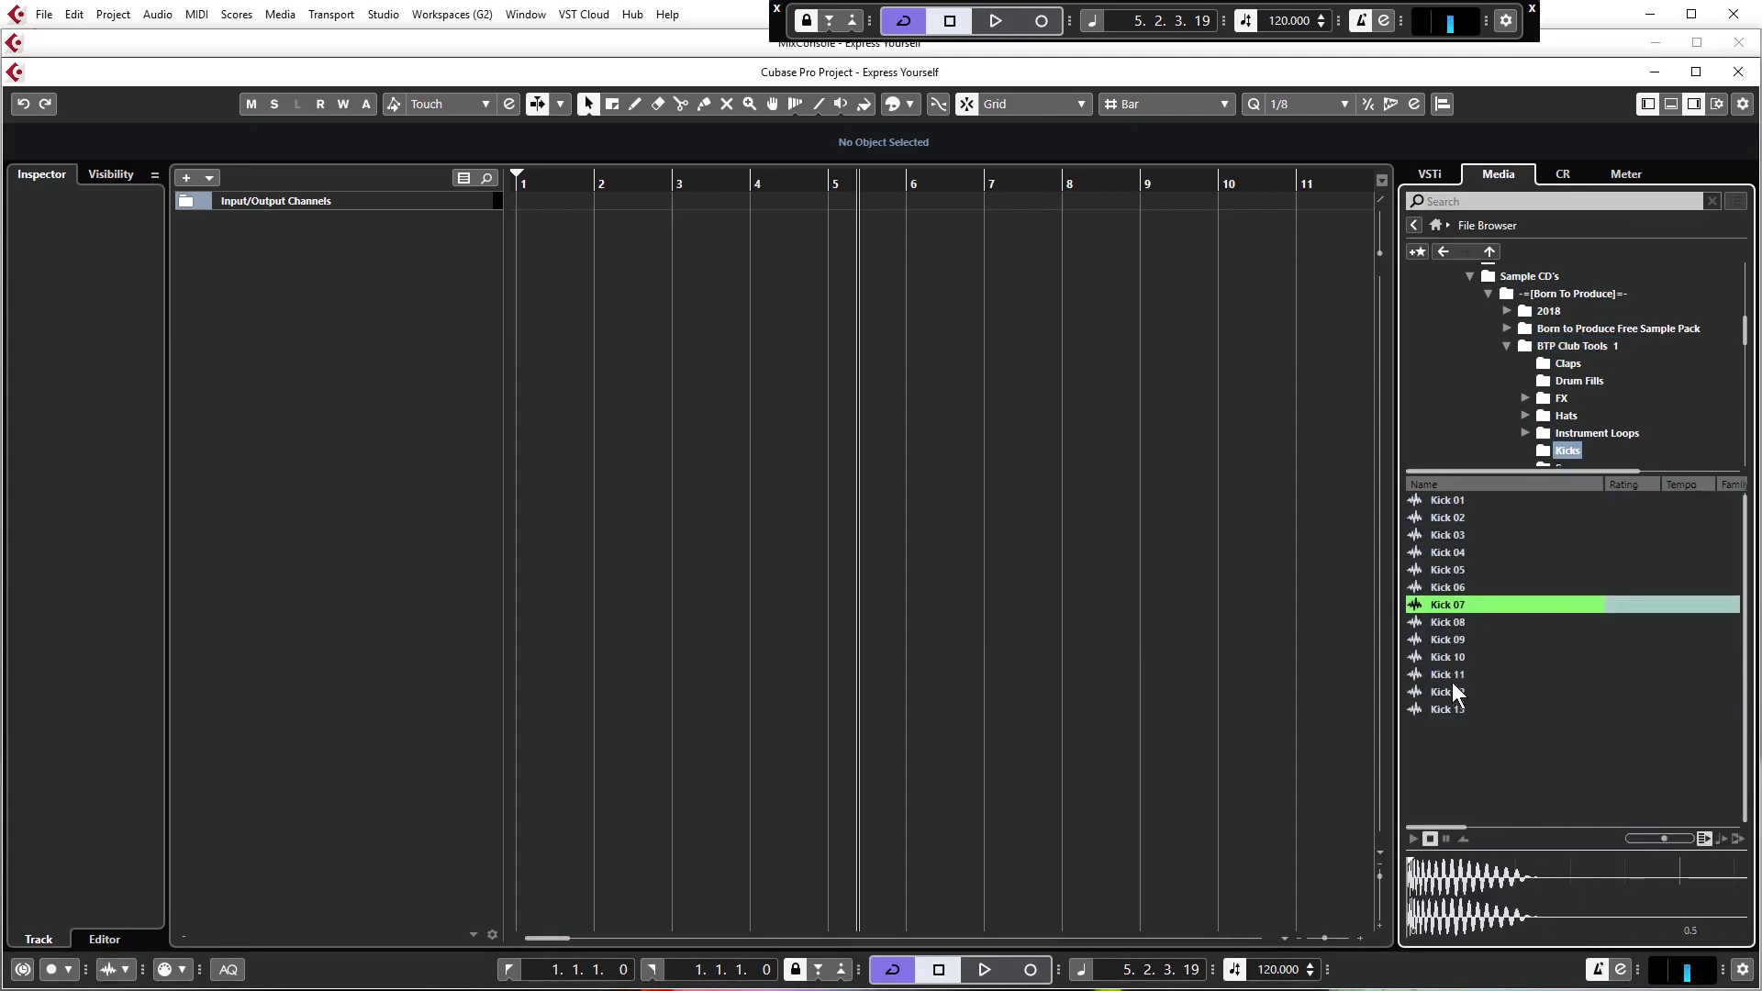
pyautogui.click(1450, 689)
pyautogui.click(1446, 708)
pyautogui.click(1446, 675)
pyautogui.click(1447, 692)
pyautogui.click(1445, 640)
# Create a sampler track from the Kick 12 sample.
pyautogui.click(1445, 691)
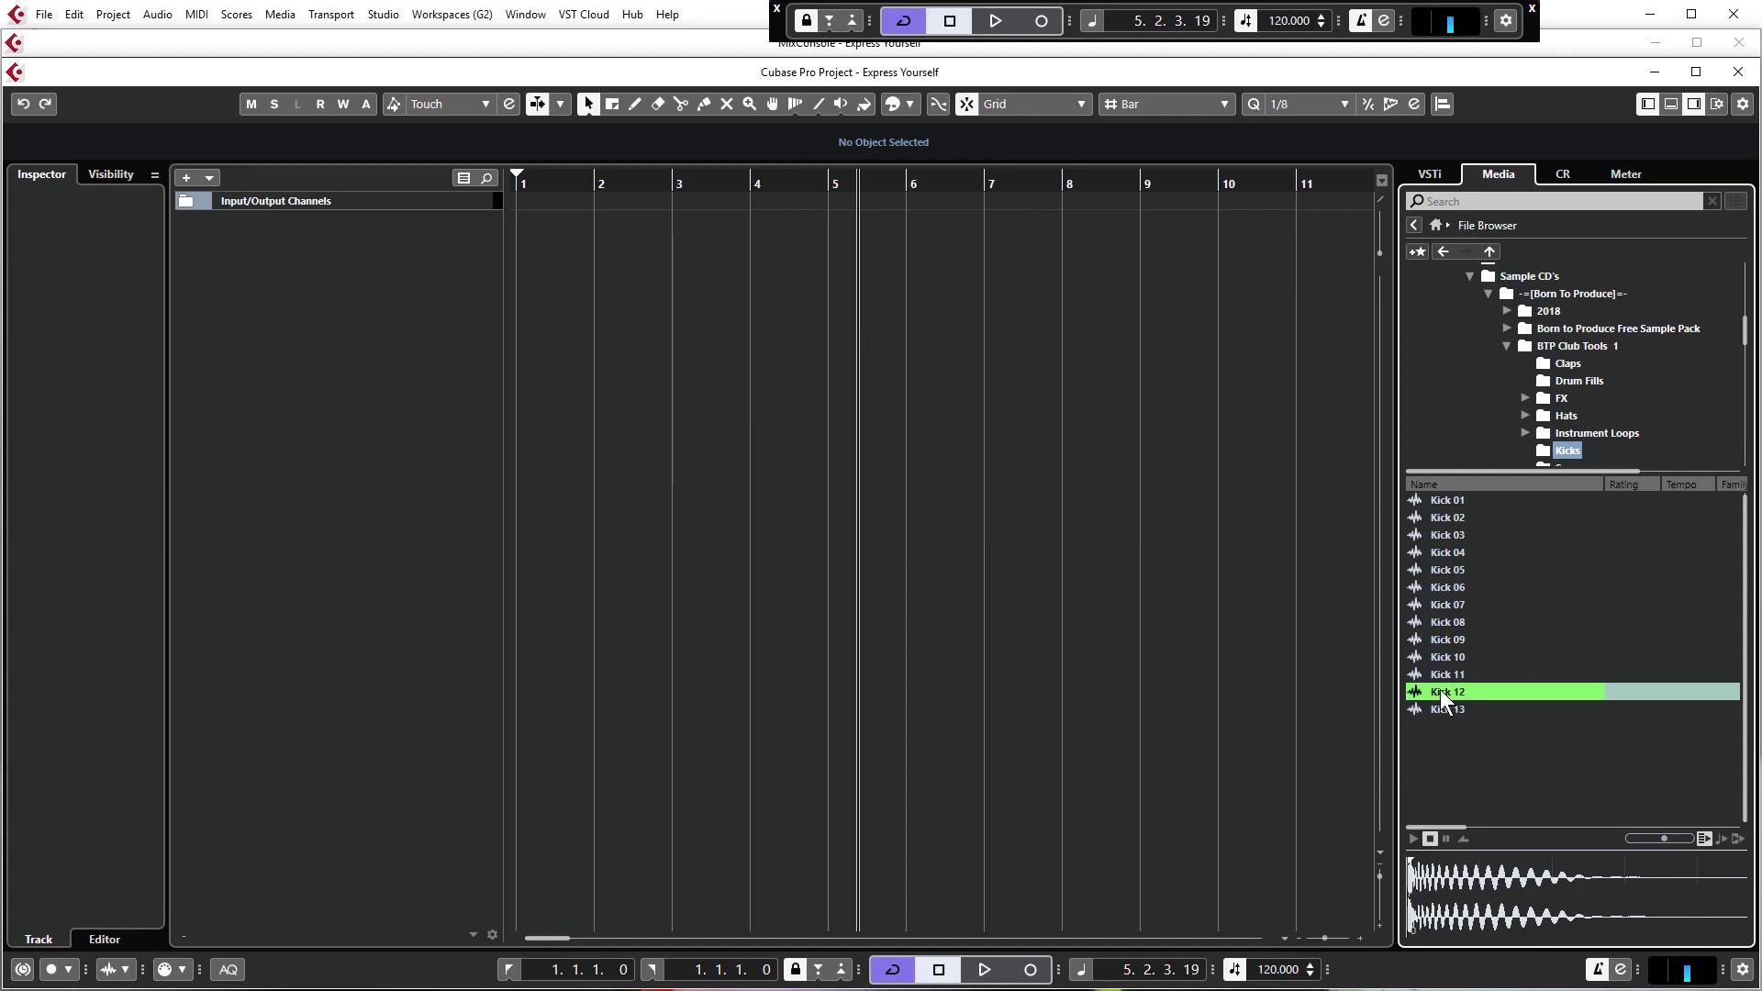
pyautogui.rightClick(1442, 690)
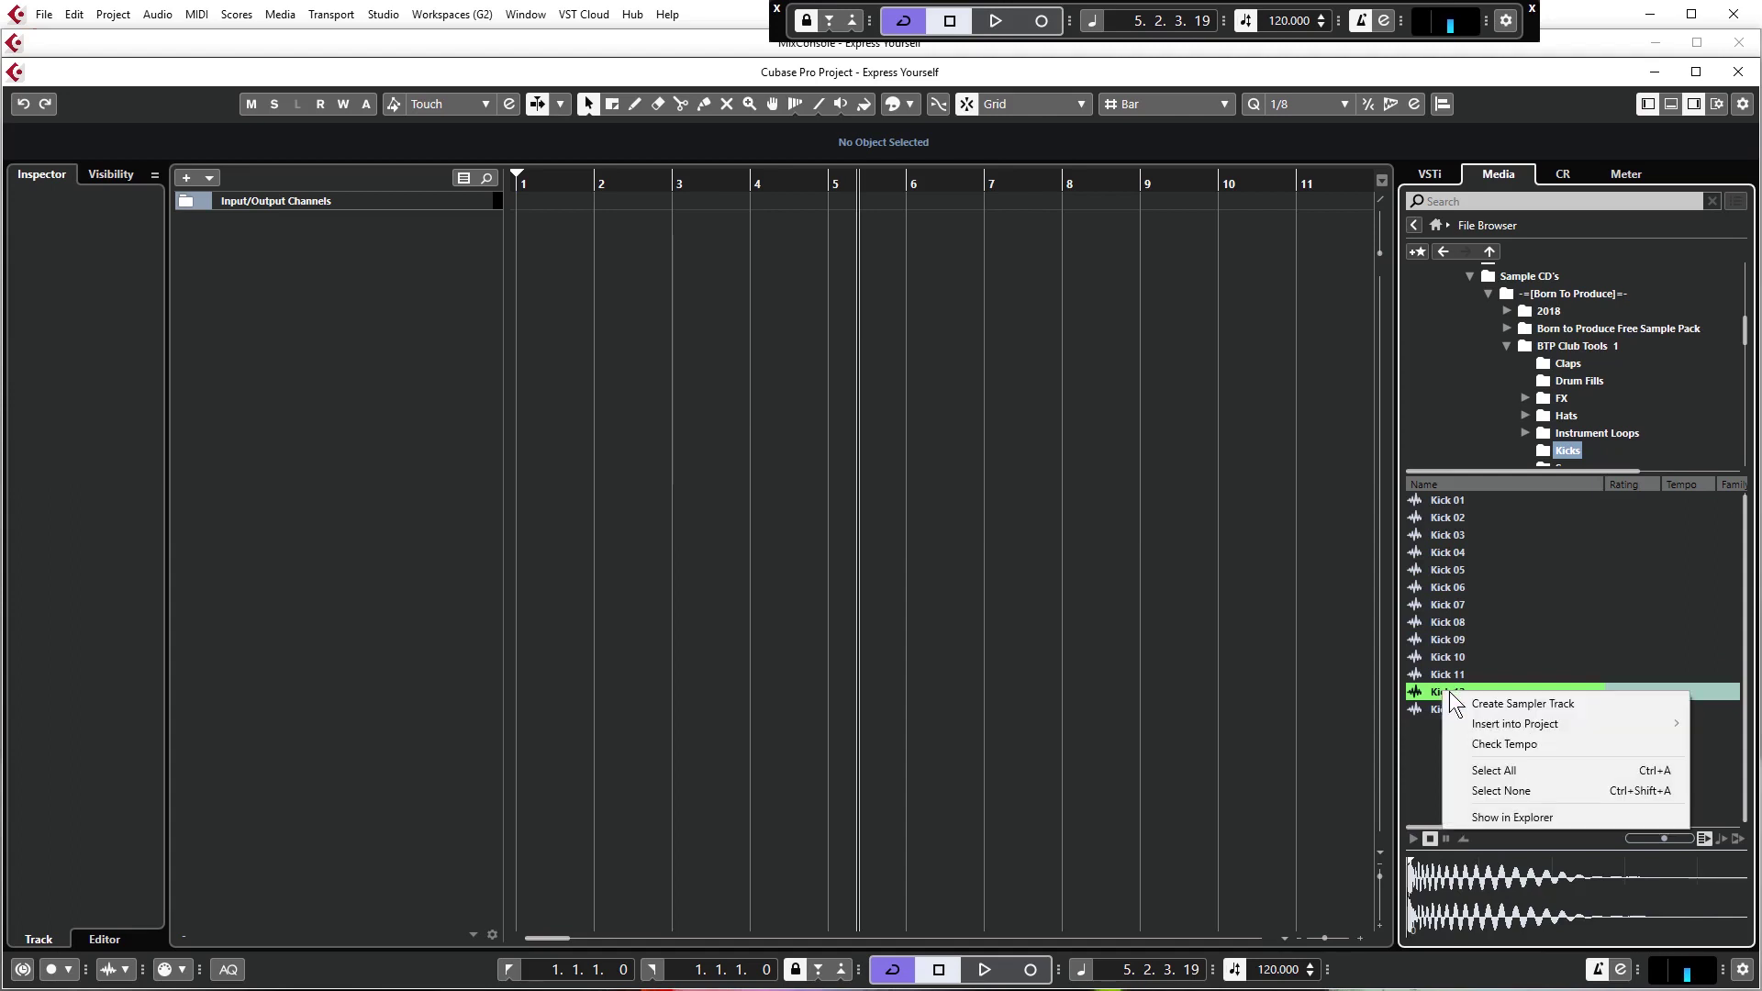
pyautogui.click(1480, 703)
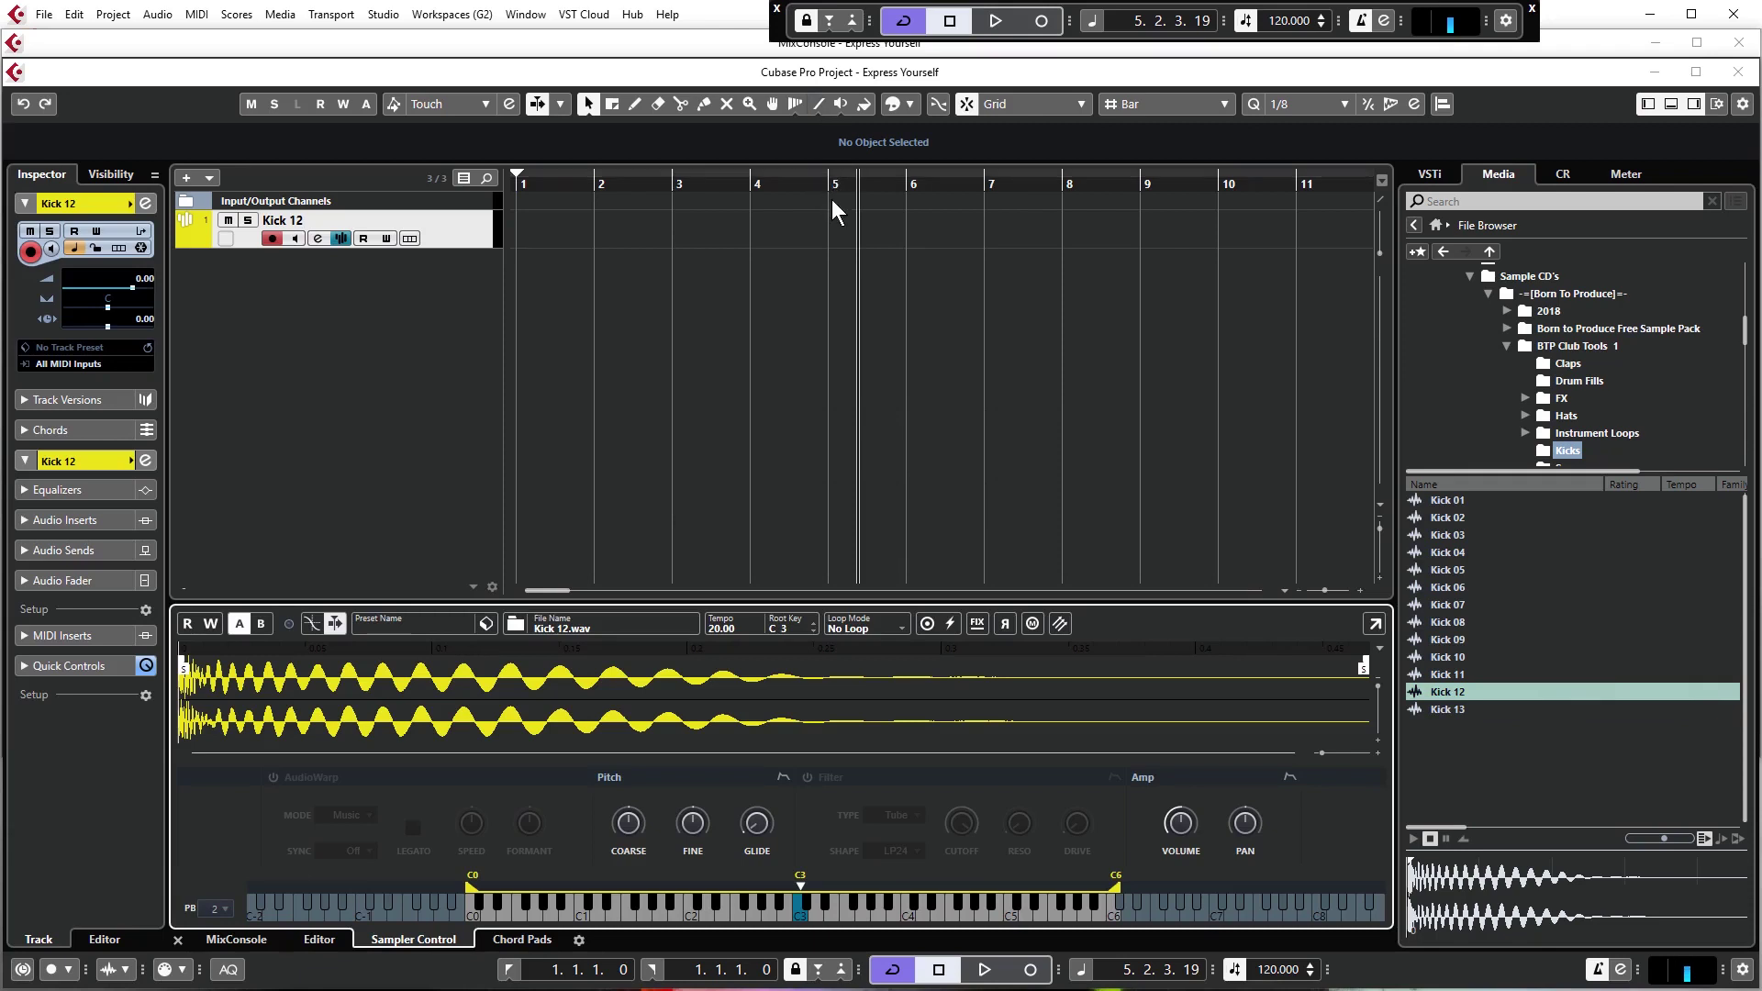
# Add an empty one-bar part at bar 5 on the Kick 12 track and set an active cycle range from bar 5 to 6.
pyautogui.click(860, 224)
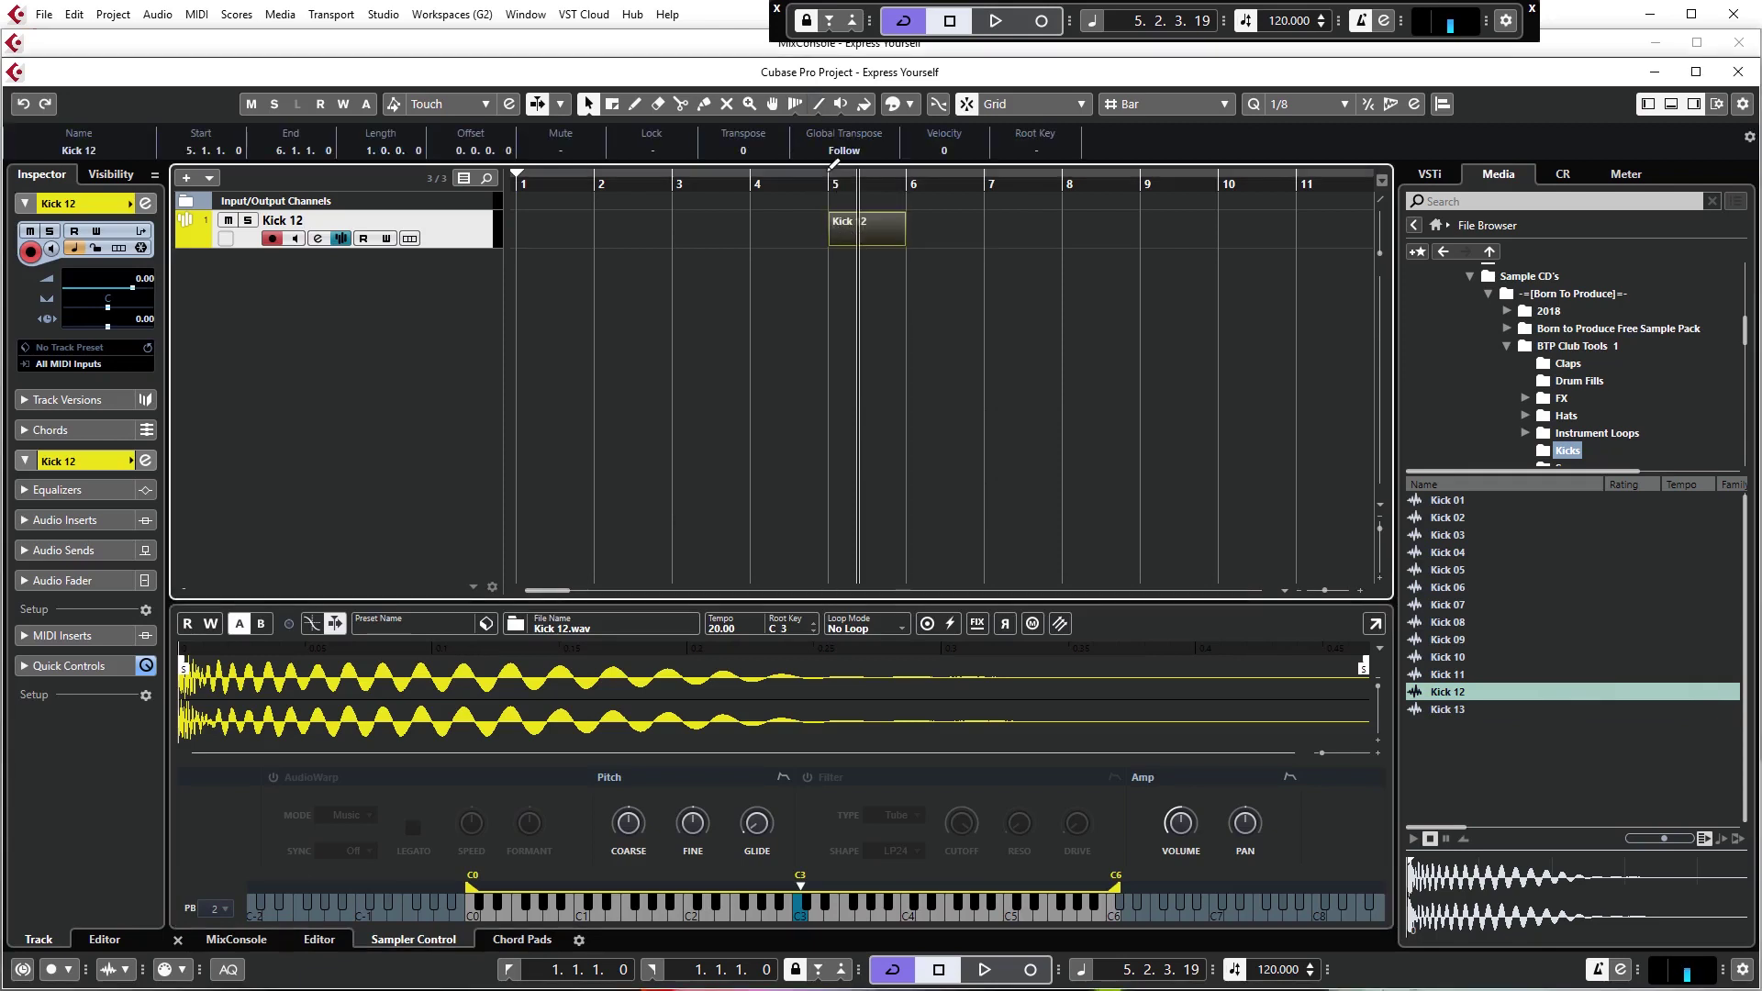
pyautogui.moveTo(832, 166); pyautogui.dragTo(897, 160)
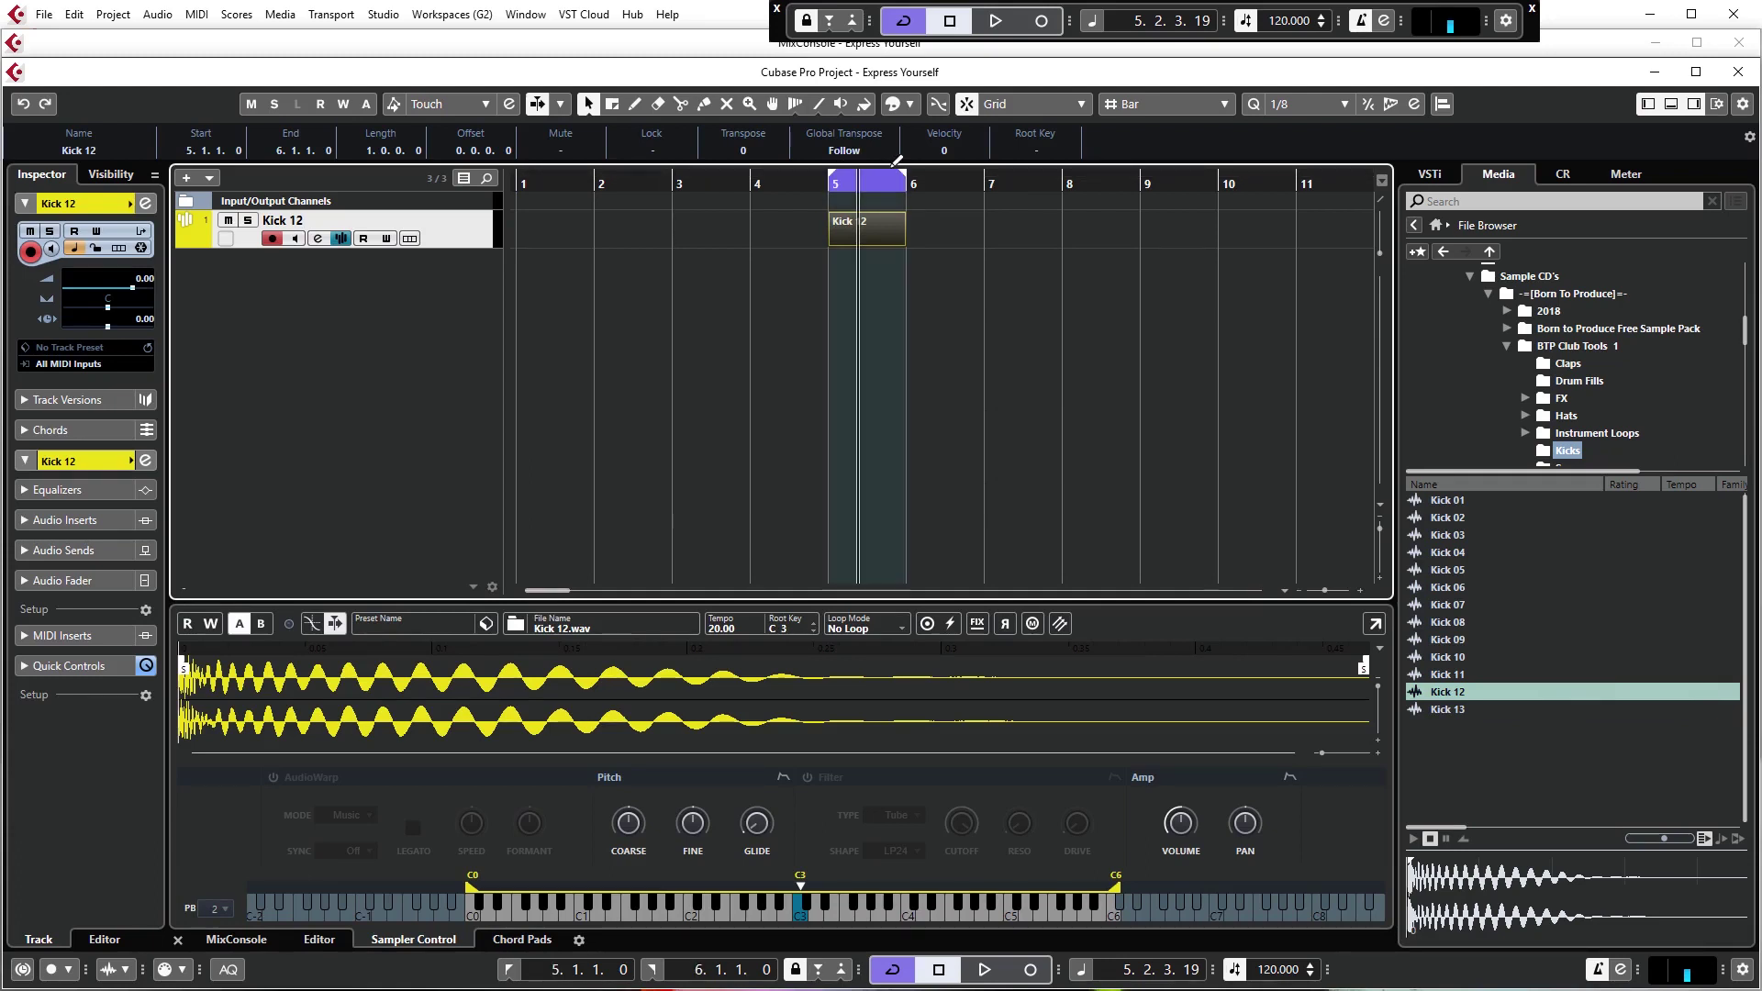
pyautogui.click(901, 22)
pyautogui.click(901, 22)
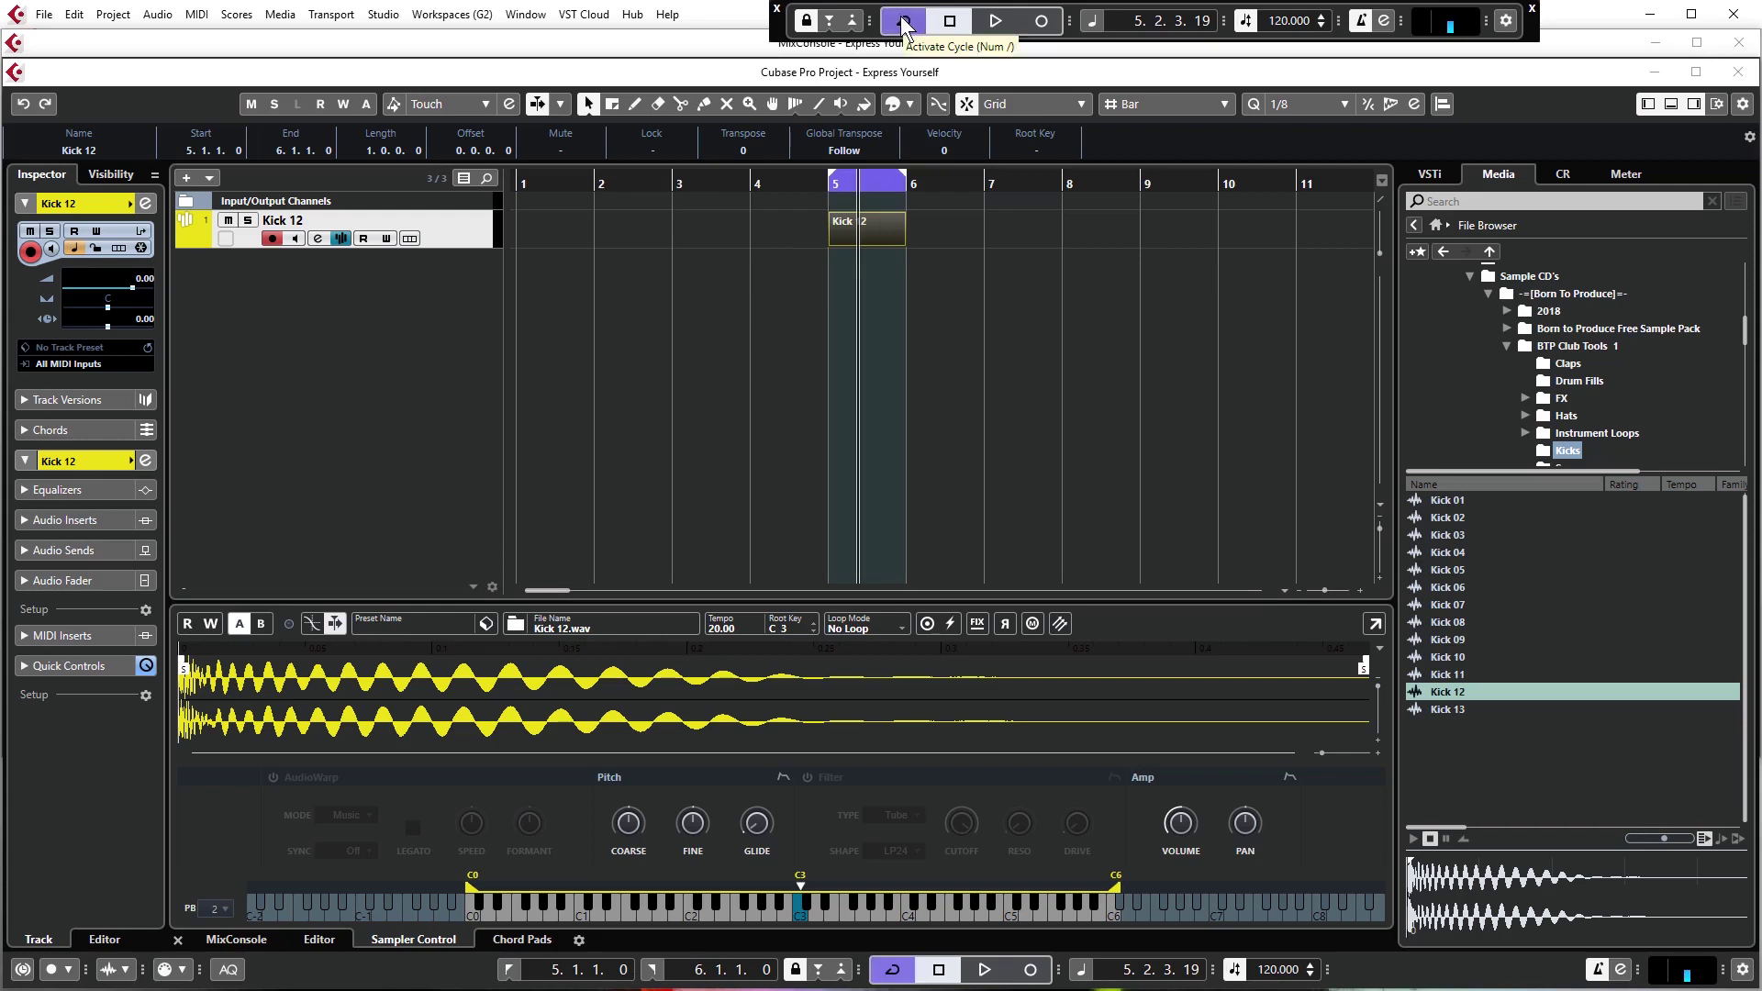
# Toggle the floating transport bar off and on, and shift it slightly towards the main menus.
pyautogui.press('F2')
pyautogui.press('F2')
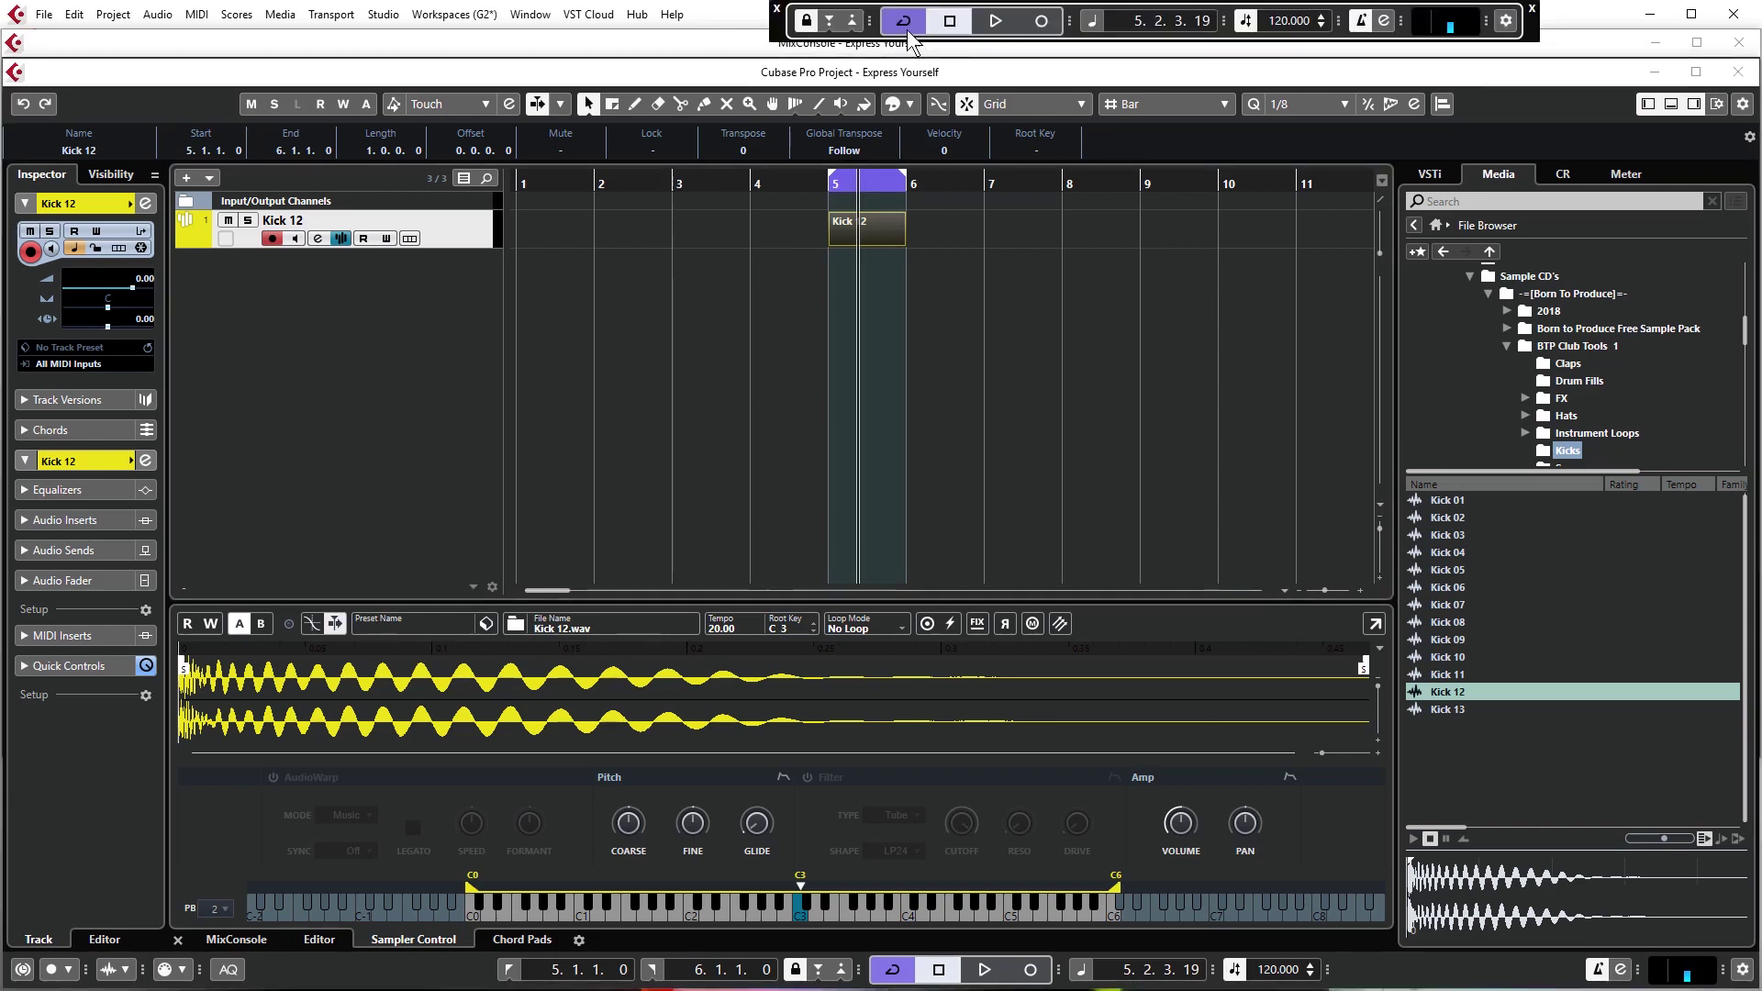
pyautogui.moveTo(779, 42); pyautogui.dragTo(716, 29)
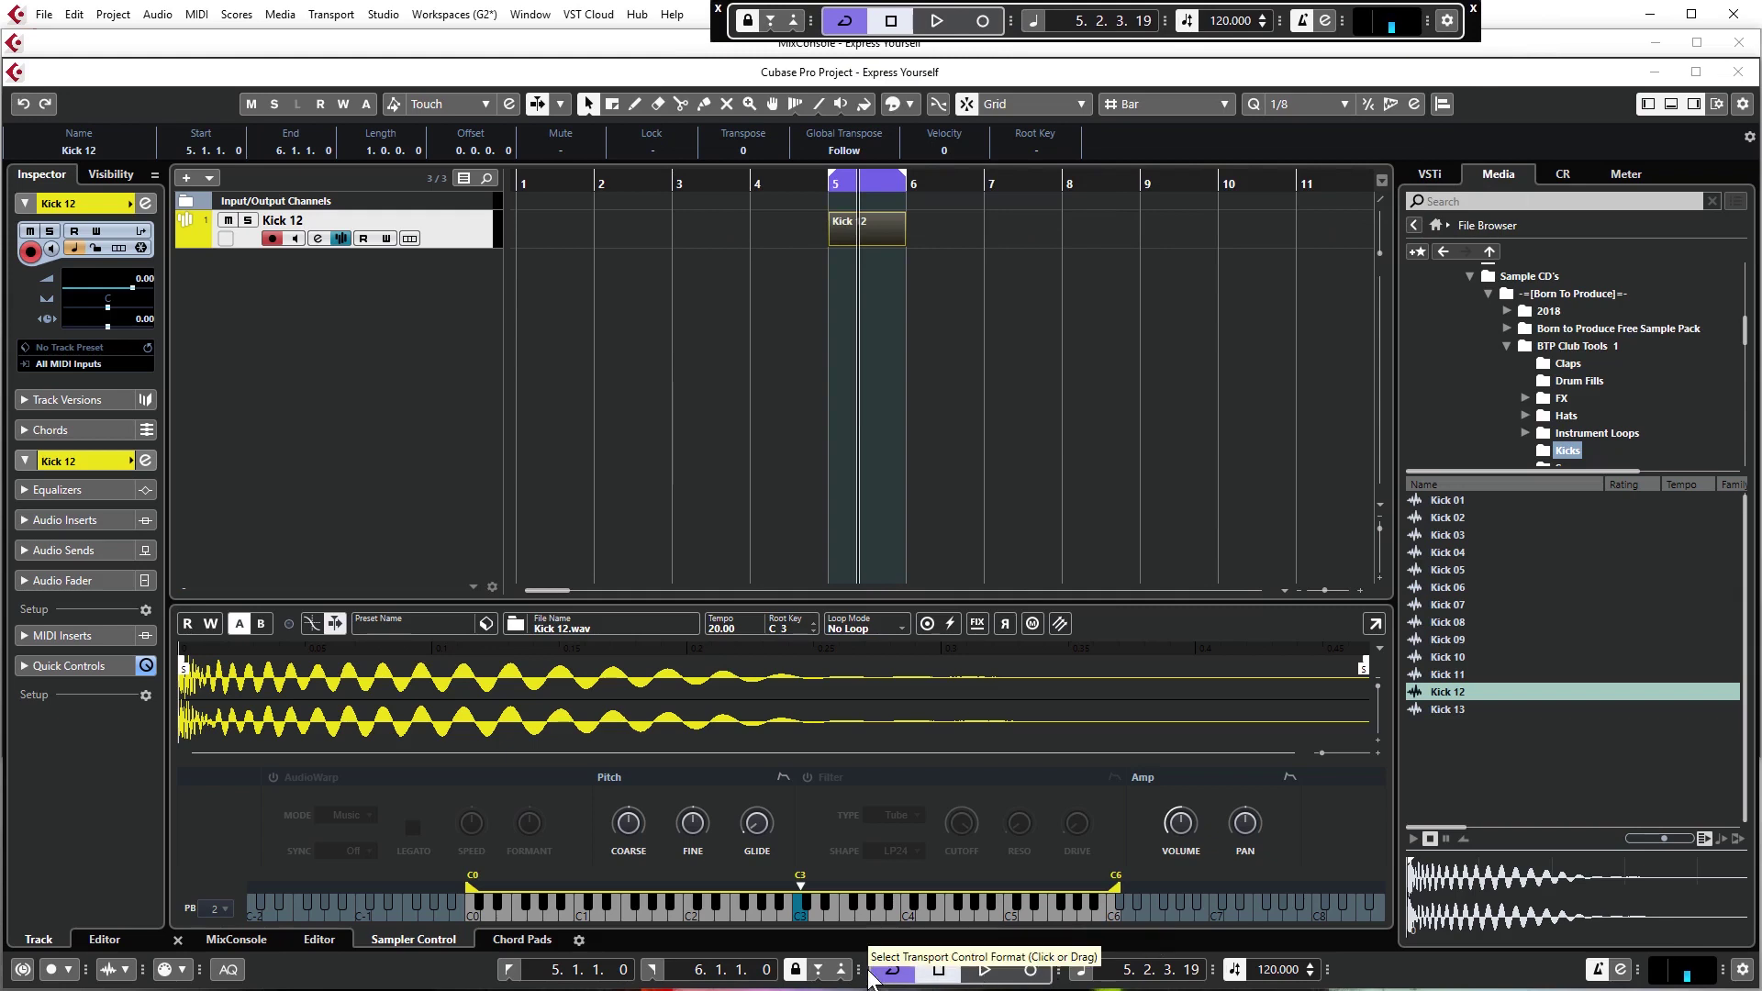
pyautogui.click(1717, 103)
pyautogui.click(1461, 193)
pyautogui.click(1461, 193)
pyautogui.click(800, 367)
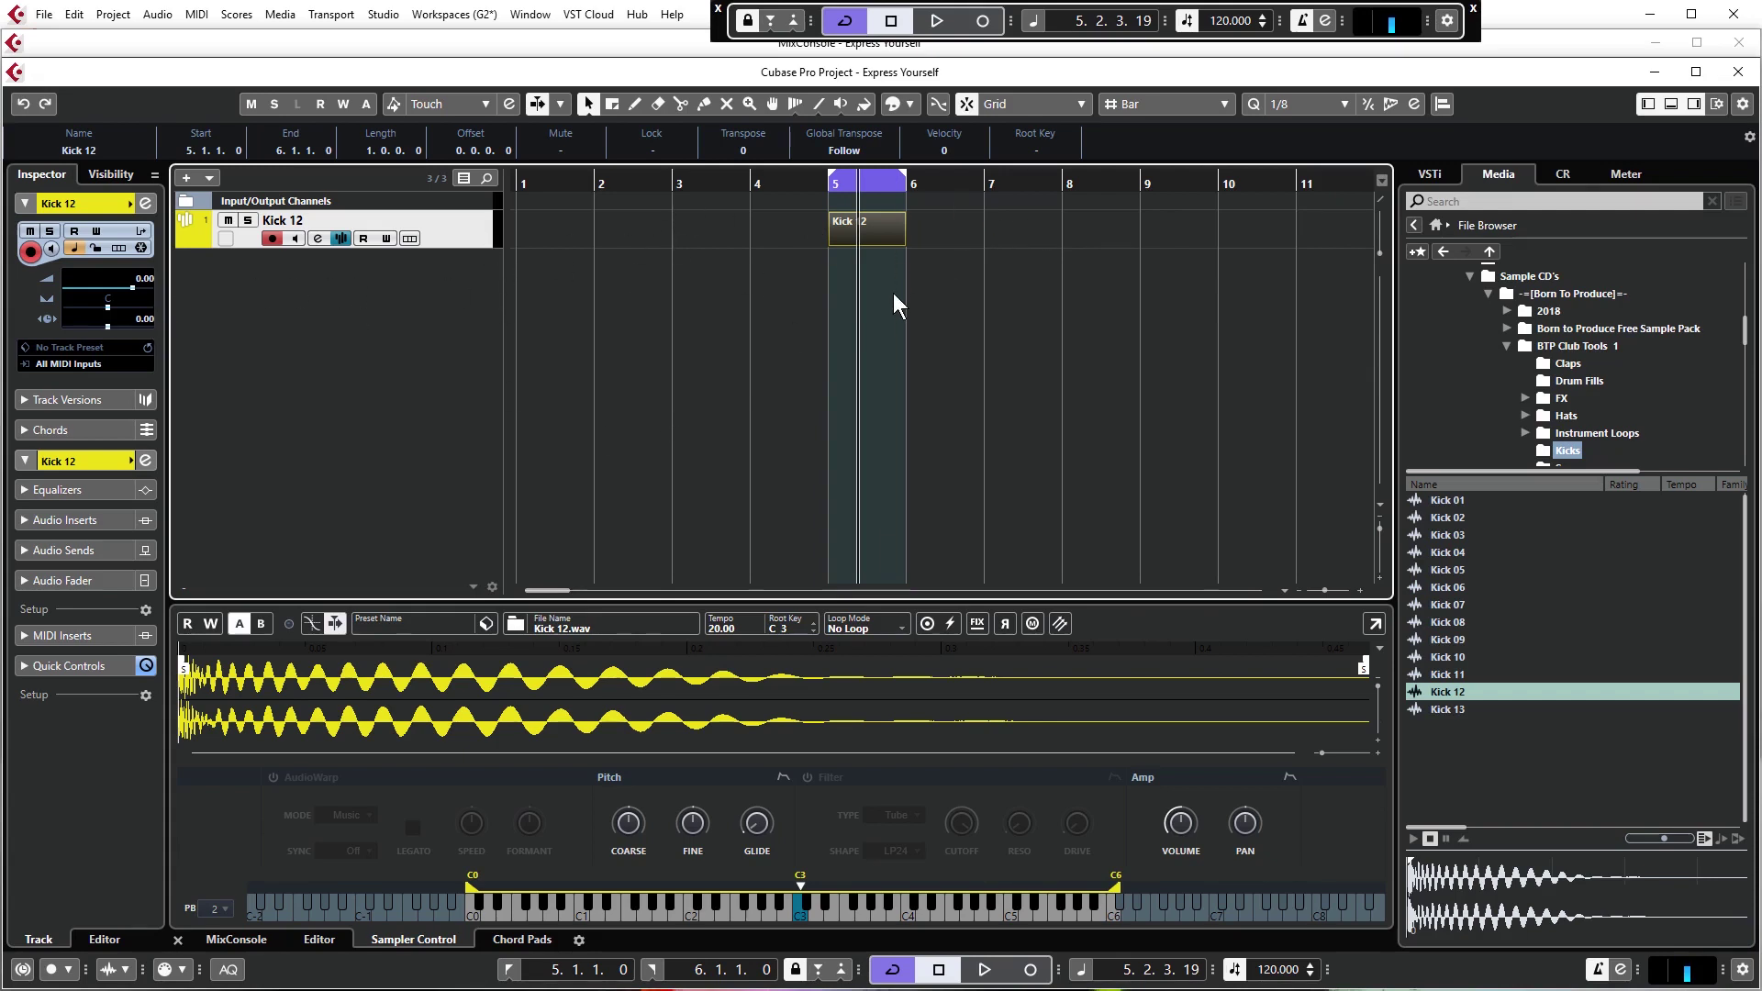
# Set the Kick 12 track's volume to -12.0 and add a short fade-out at the end of its sample.
pyautogui.click(130, 288)
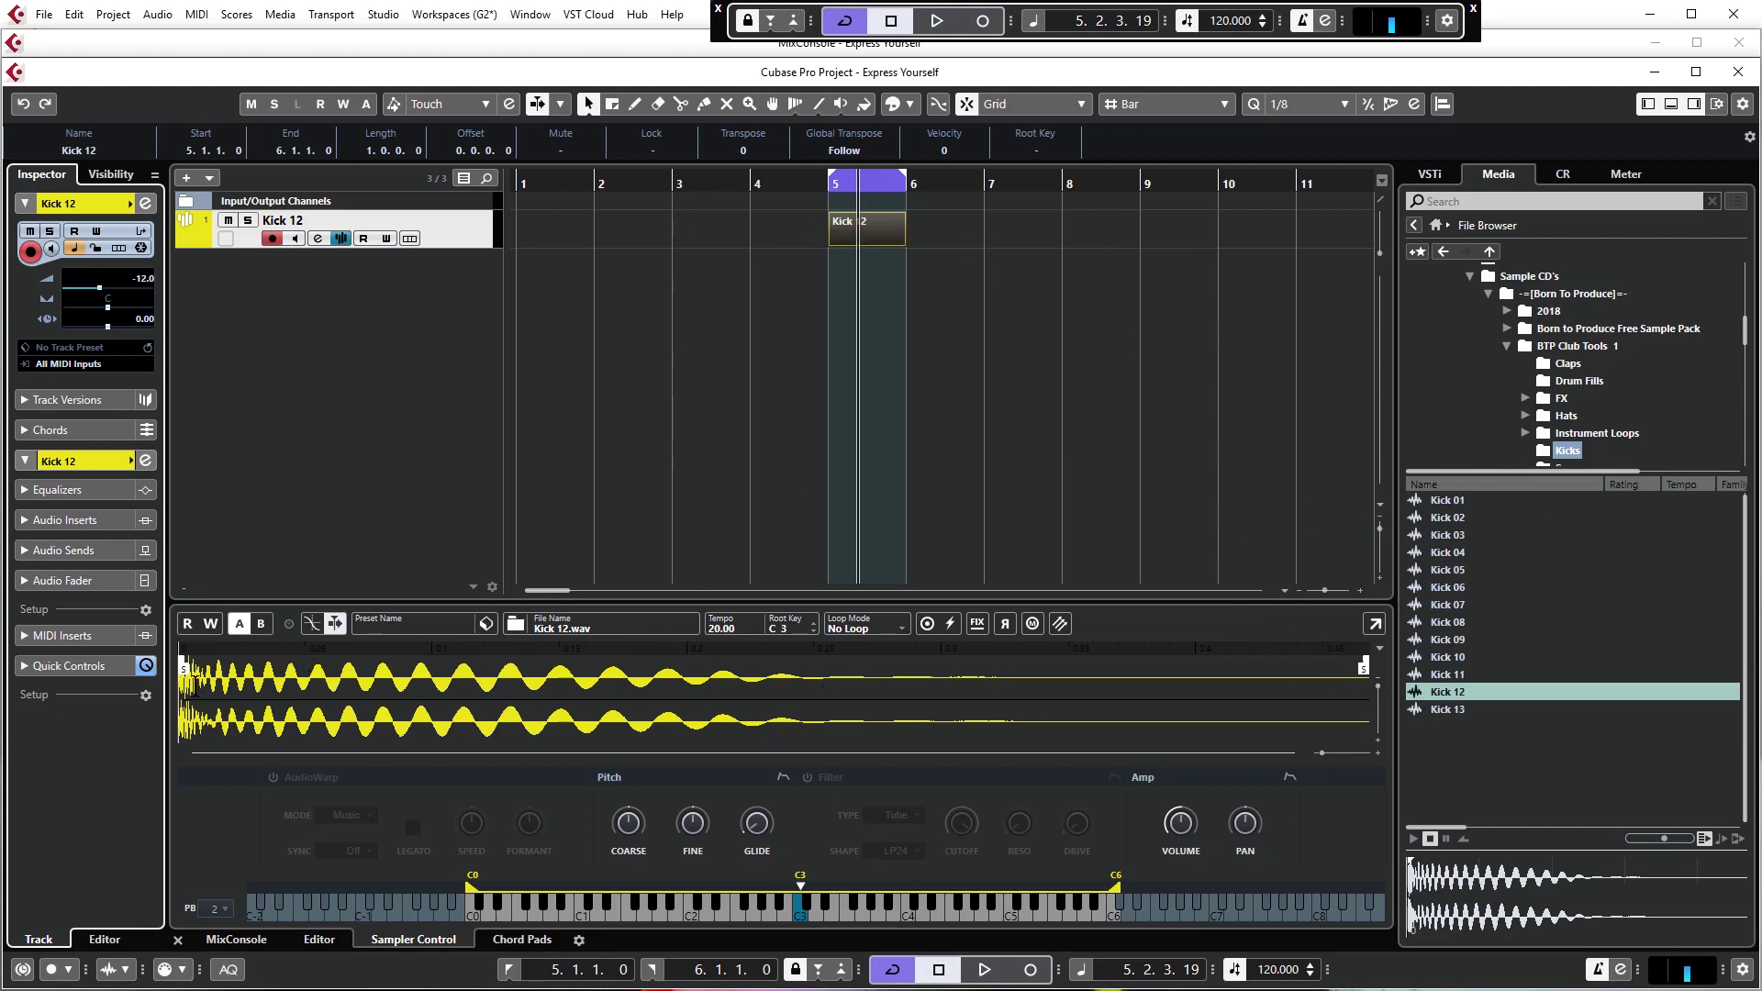
pyautogui.moveTo(183, 668); pyautogui.dragTo(303, 669)
pyautogui.hotkey('ctrl', 'z')
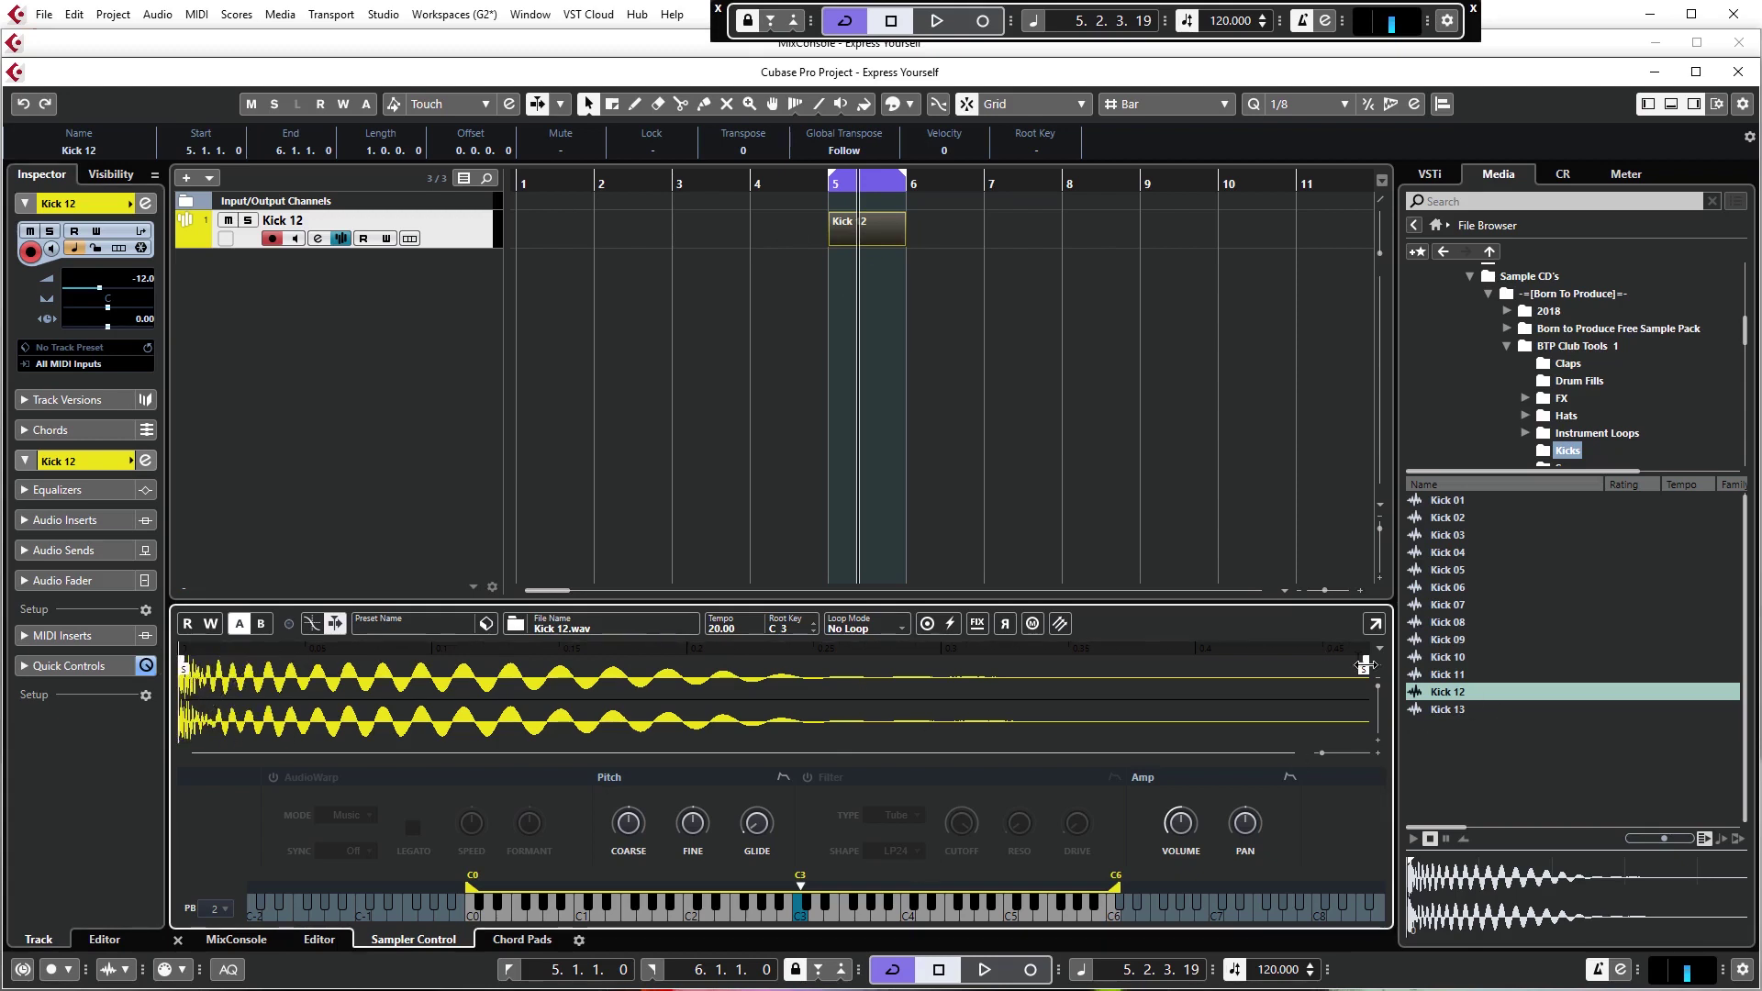
pyautogui.moveTo(1367, 658)
pyautogui.mouseDown()
pyautogui.moveTo(271, 661)
pyautogui.moveTo(1368, 661)
pyautogui.mouseUp()
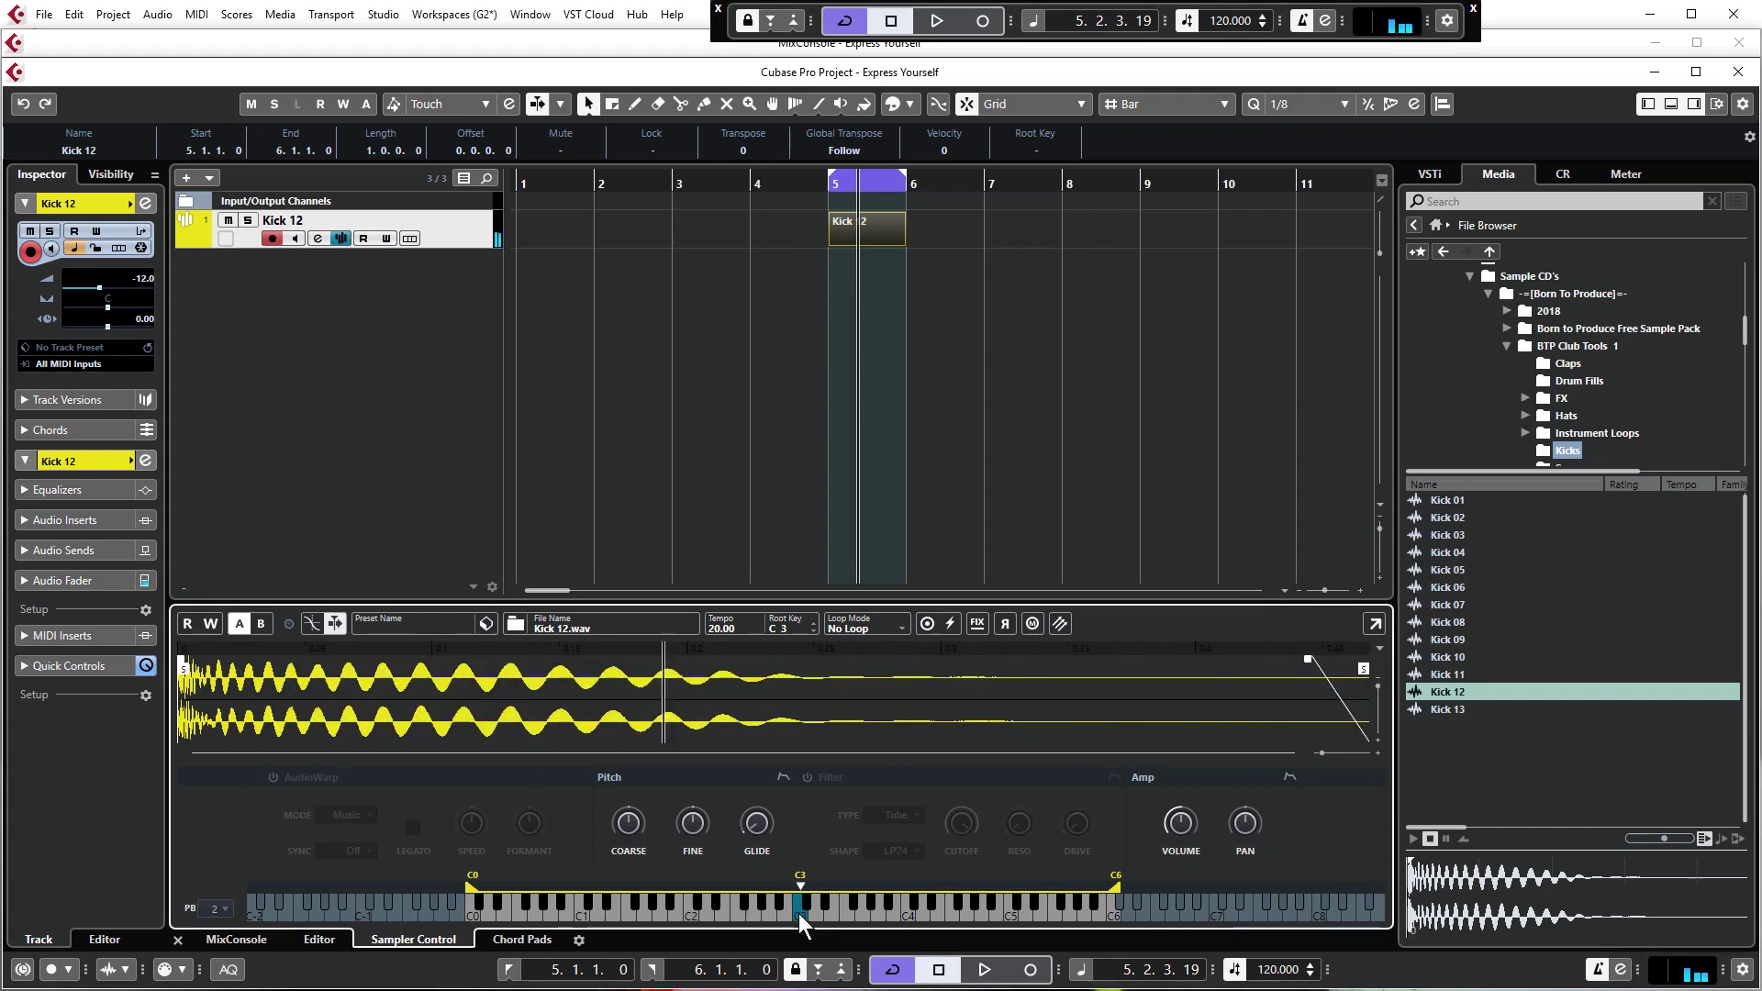
# Audition the Kick 12 sample on the sampler keyboard at its C3 root key and at several lower and higher pitches.
pyautogui.click(799, 912)
pyautogui.click(798, 912)
pyautogui.click(800, 907)
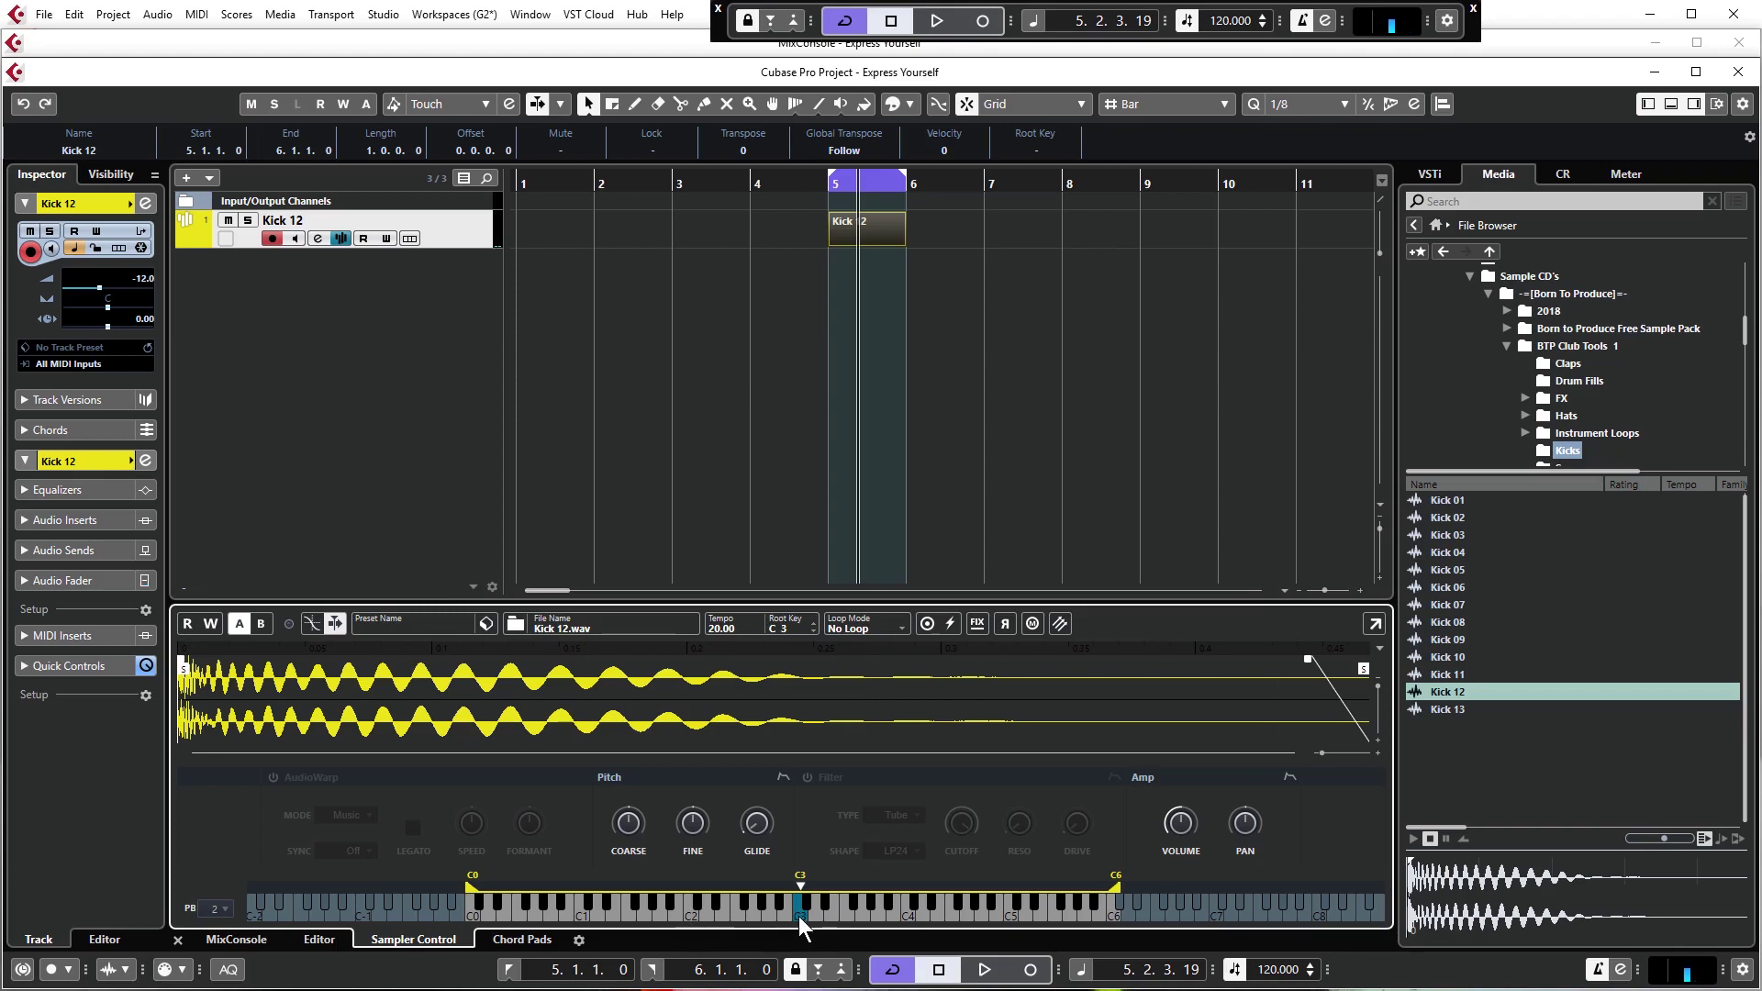
pyautogui.click(807, 914)
pyautogui.click(734, 913)
pyautogui.click(577, 913)
pyautogui.click(806, 912)
pyautogui.click(801, 914)
pyautogui.click(800, 914)
pyautogui.click(800, 916)
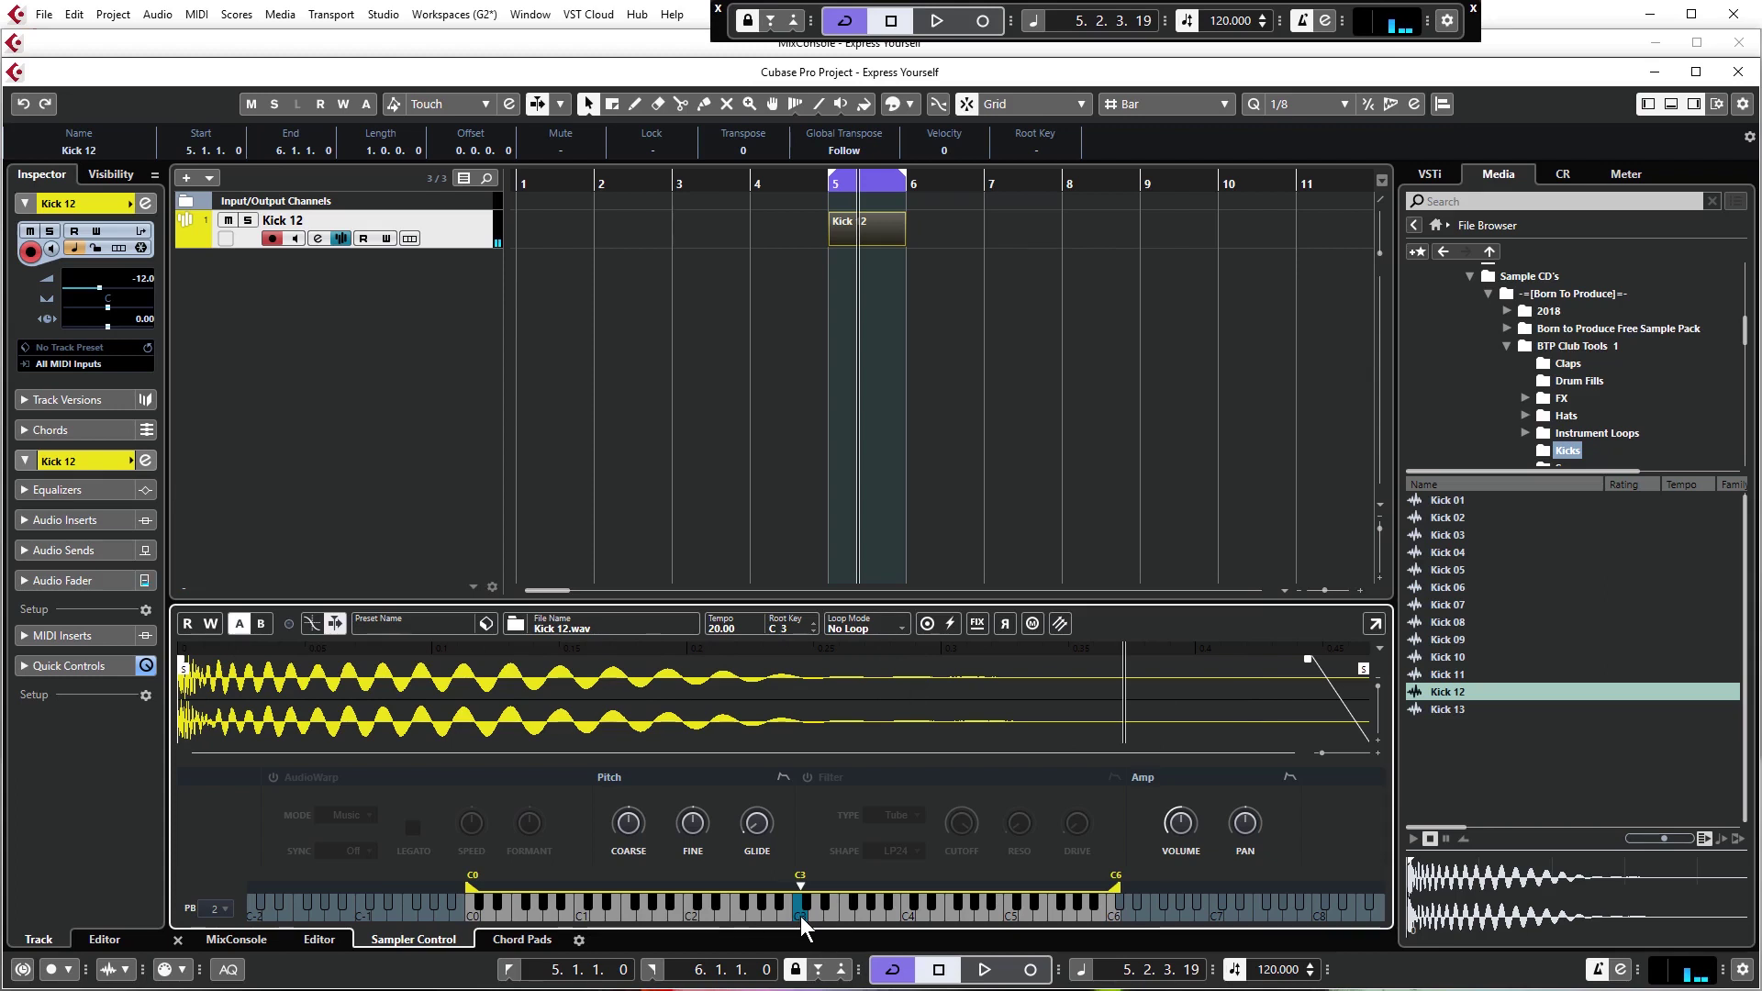
pyautogui.click(910, 912)
pyautogui.click(633, 909)
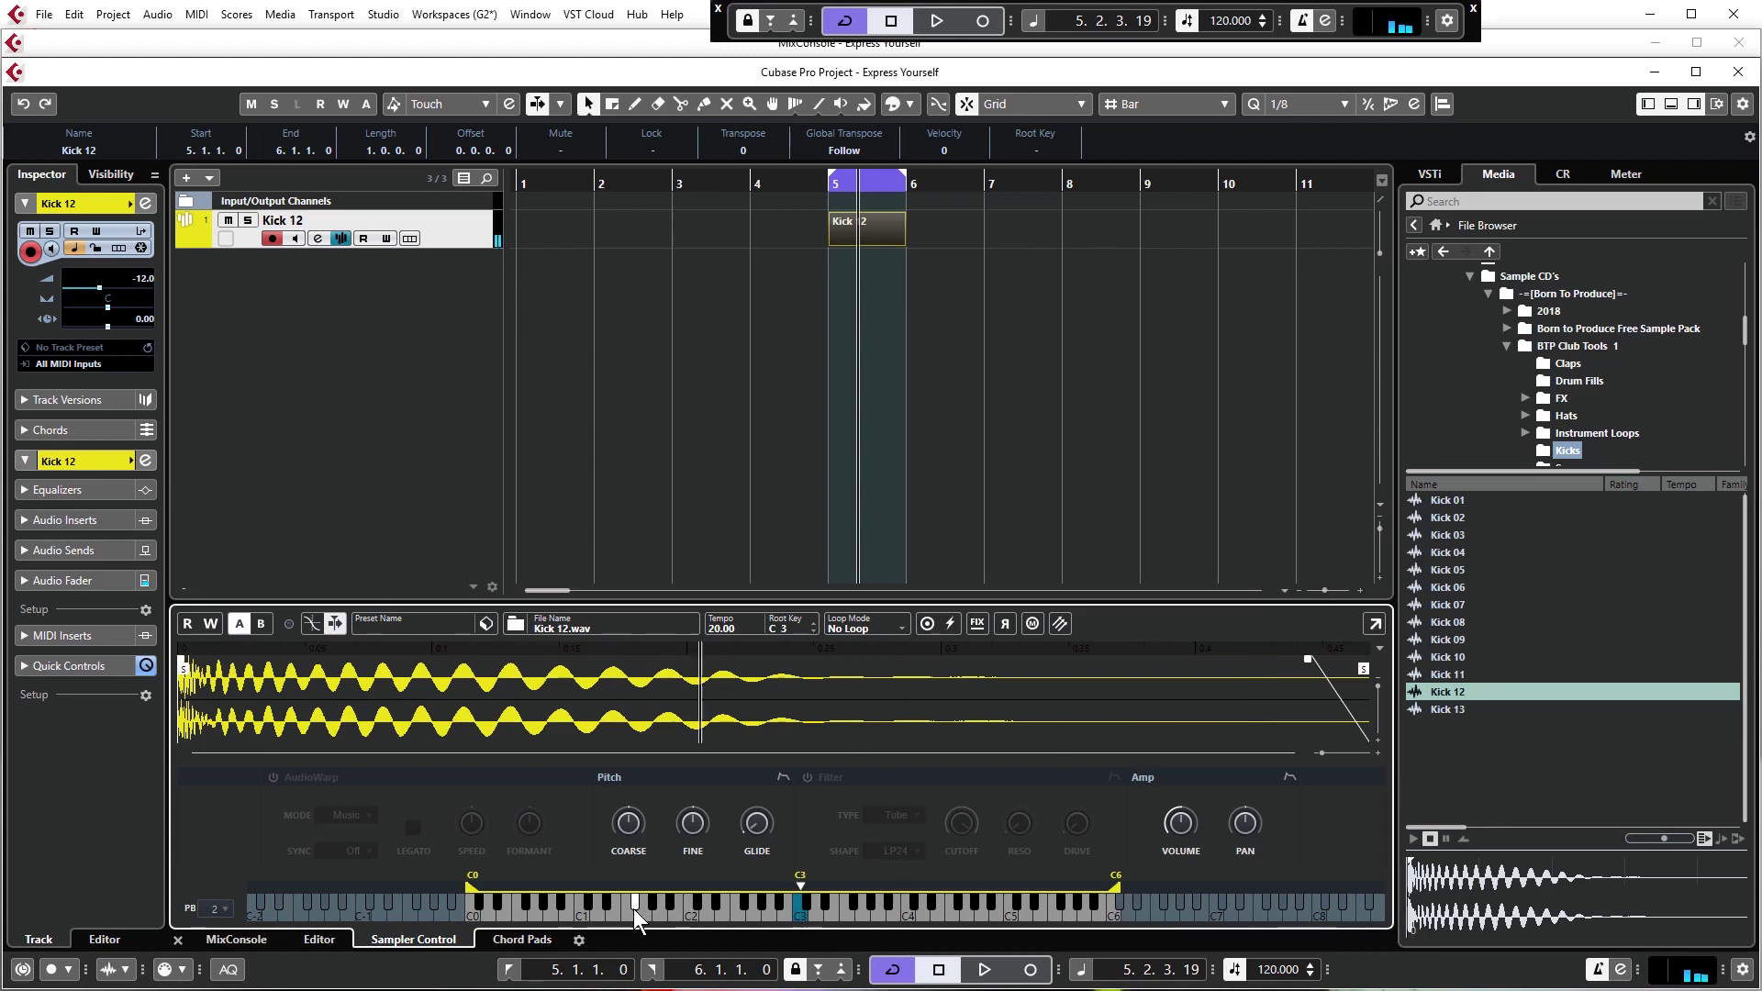
# Increase the height of the Kick 12 track, and open and close its part in a separate Key Editor window.
pyautogui.moveTo(472, 246); pyautogui.dragTo(472, 302)
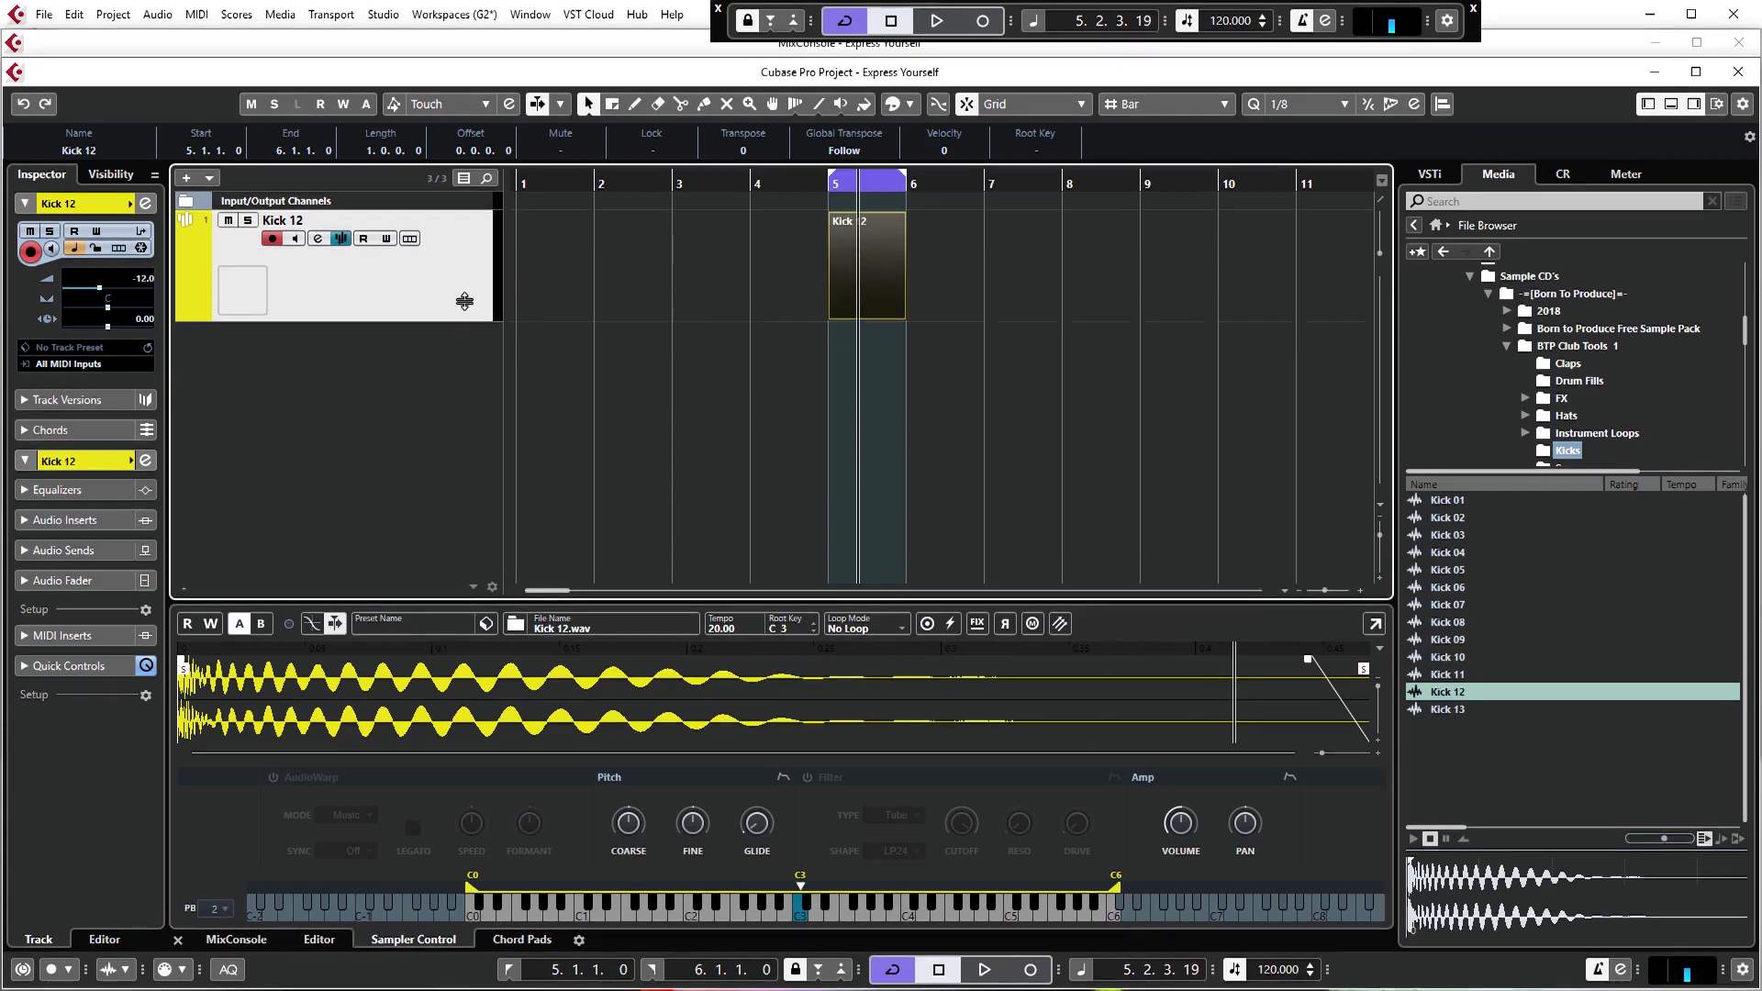
pyautogui.doubleClick(872, 246)
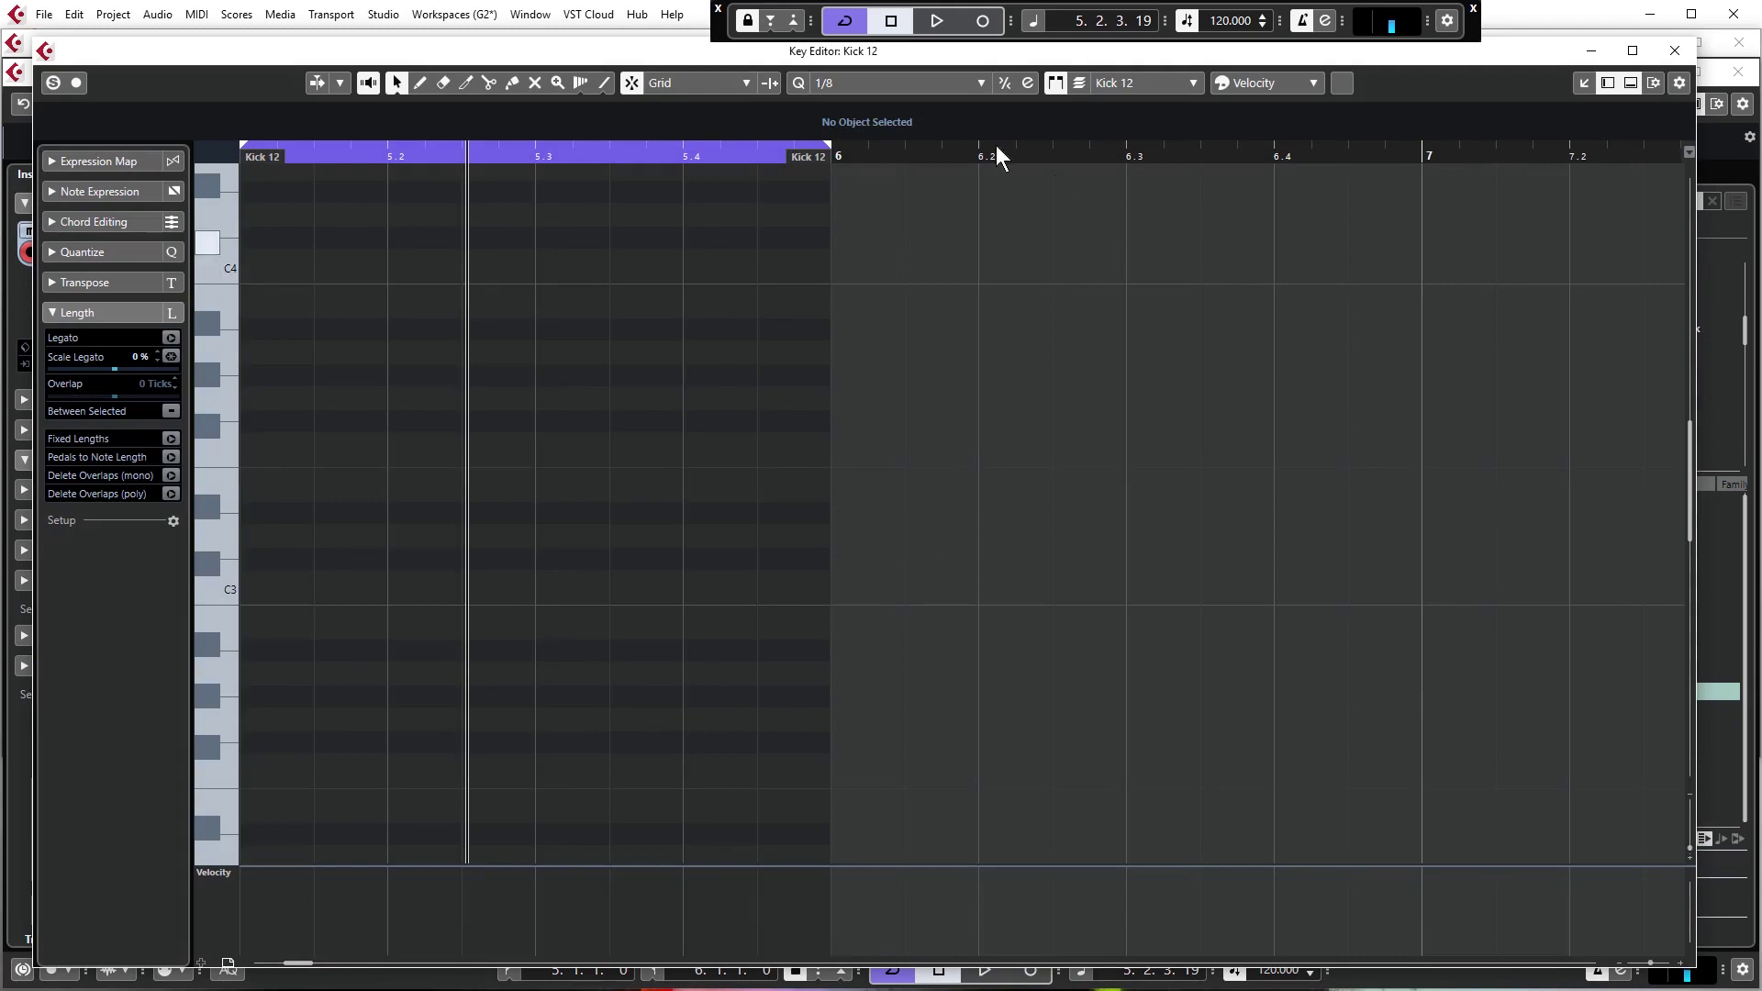
pyautogui.moveTo(490, 44); pyautogui.dragTo(500, 47)
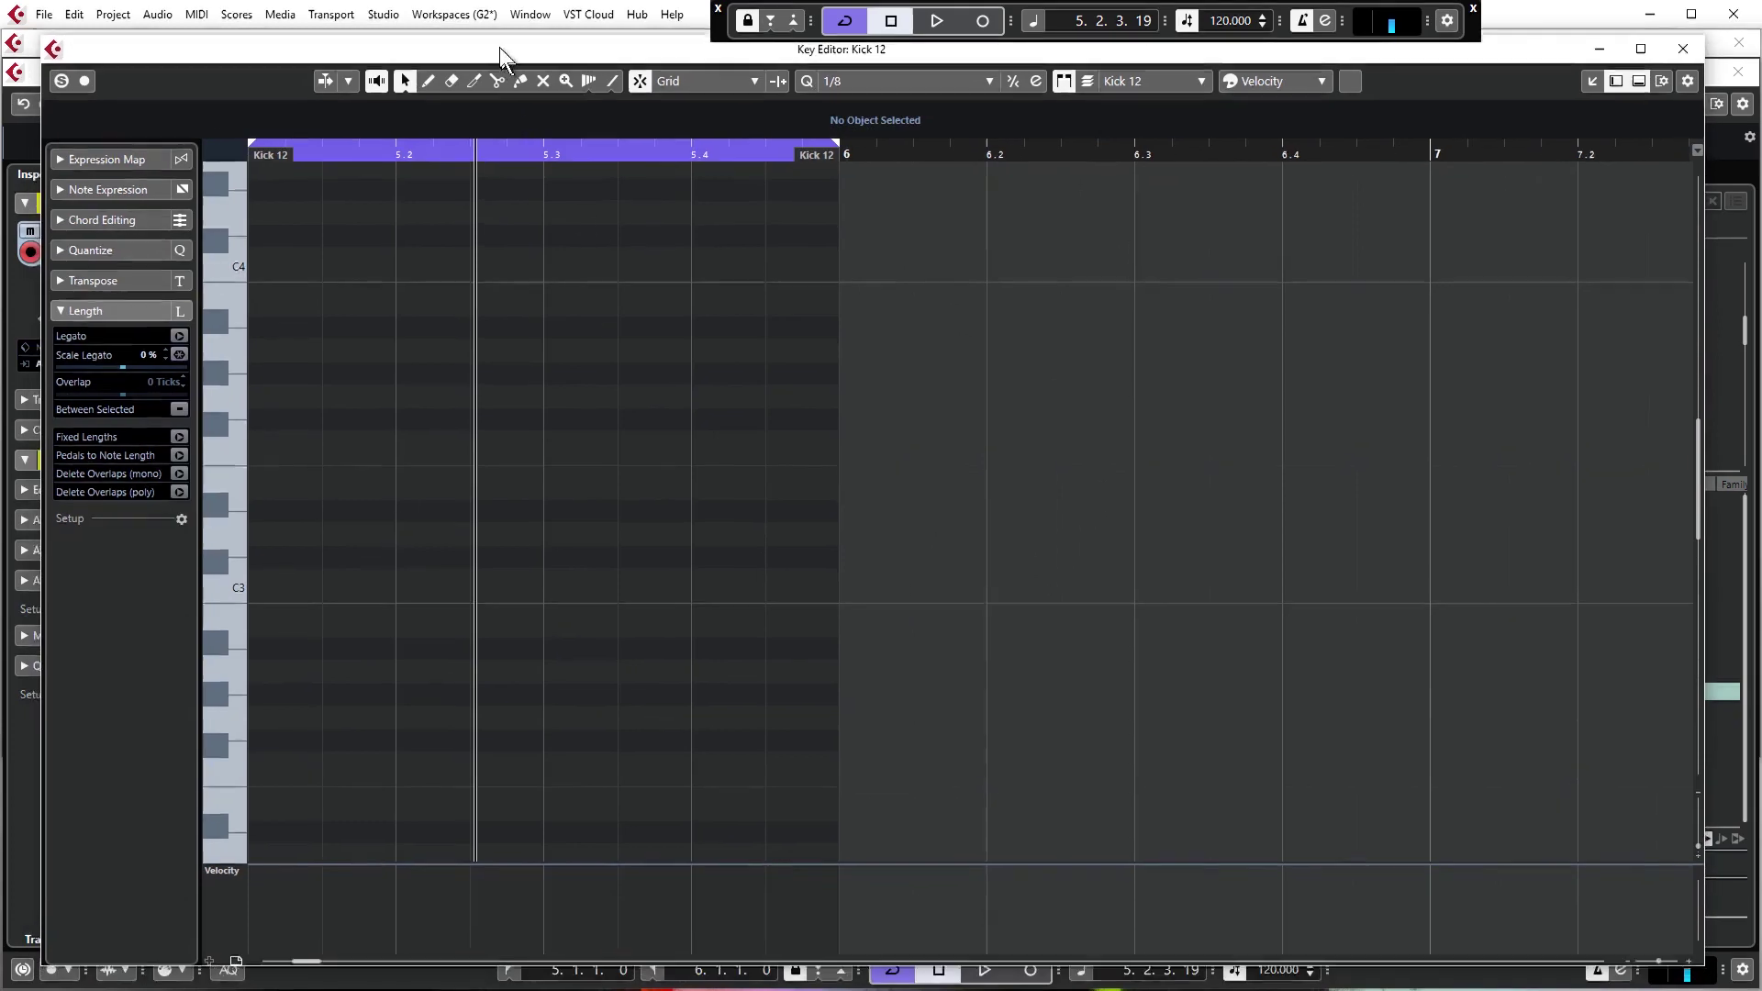
pyautogui.click(1672, 51)
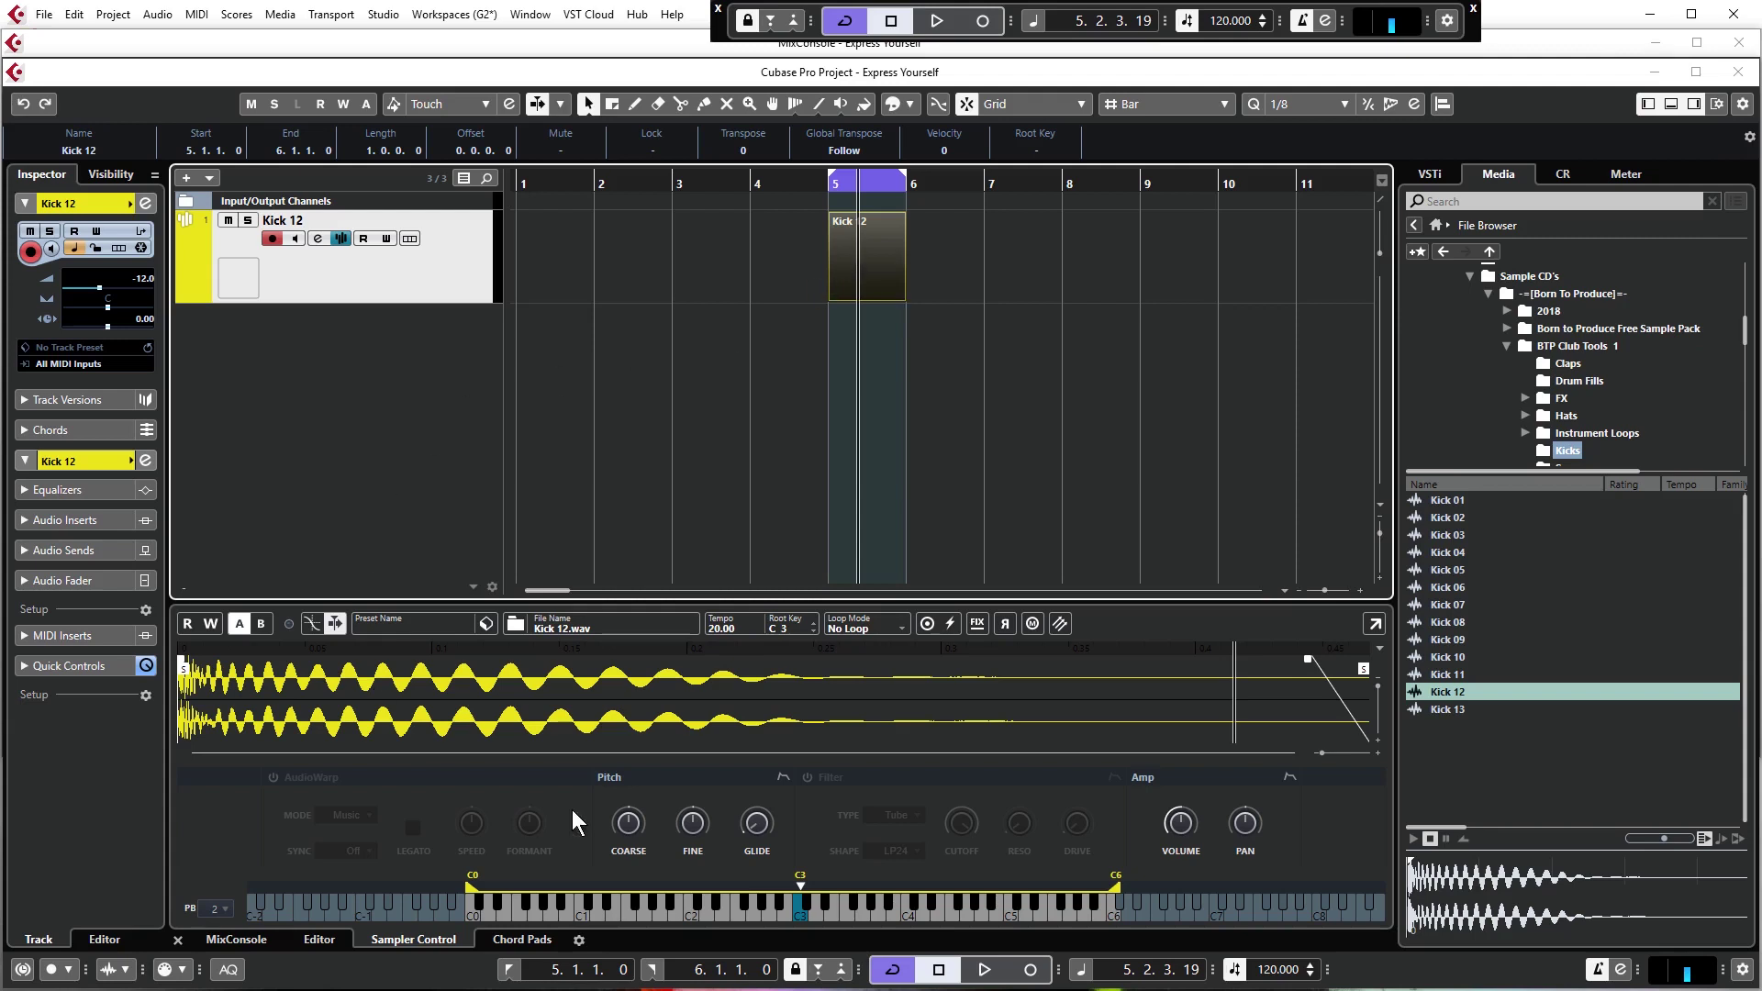
# Show the Kick 12 part in the lower zone's editor and make the lower zone slightly taller.
pyautogui.click(318, 938)
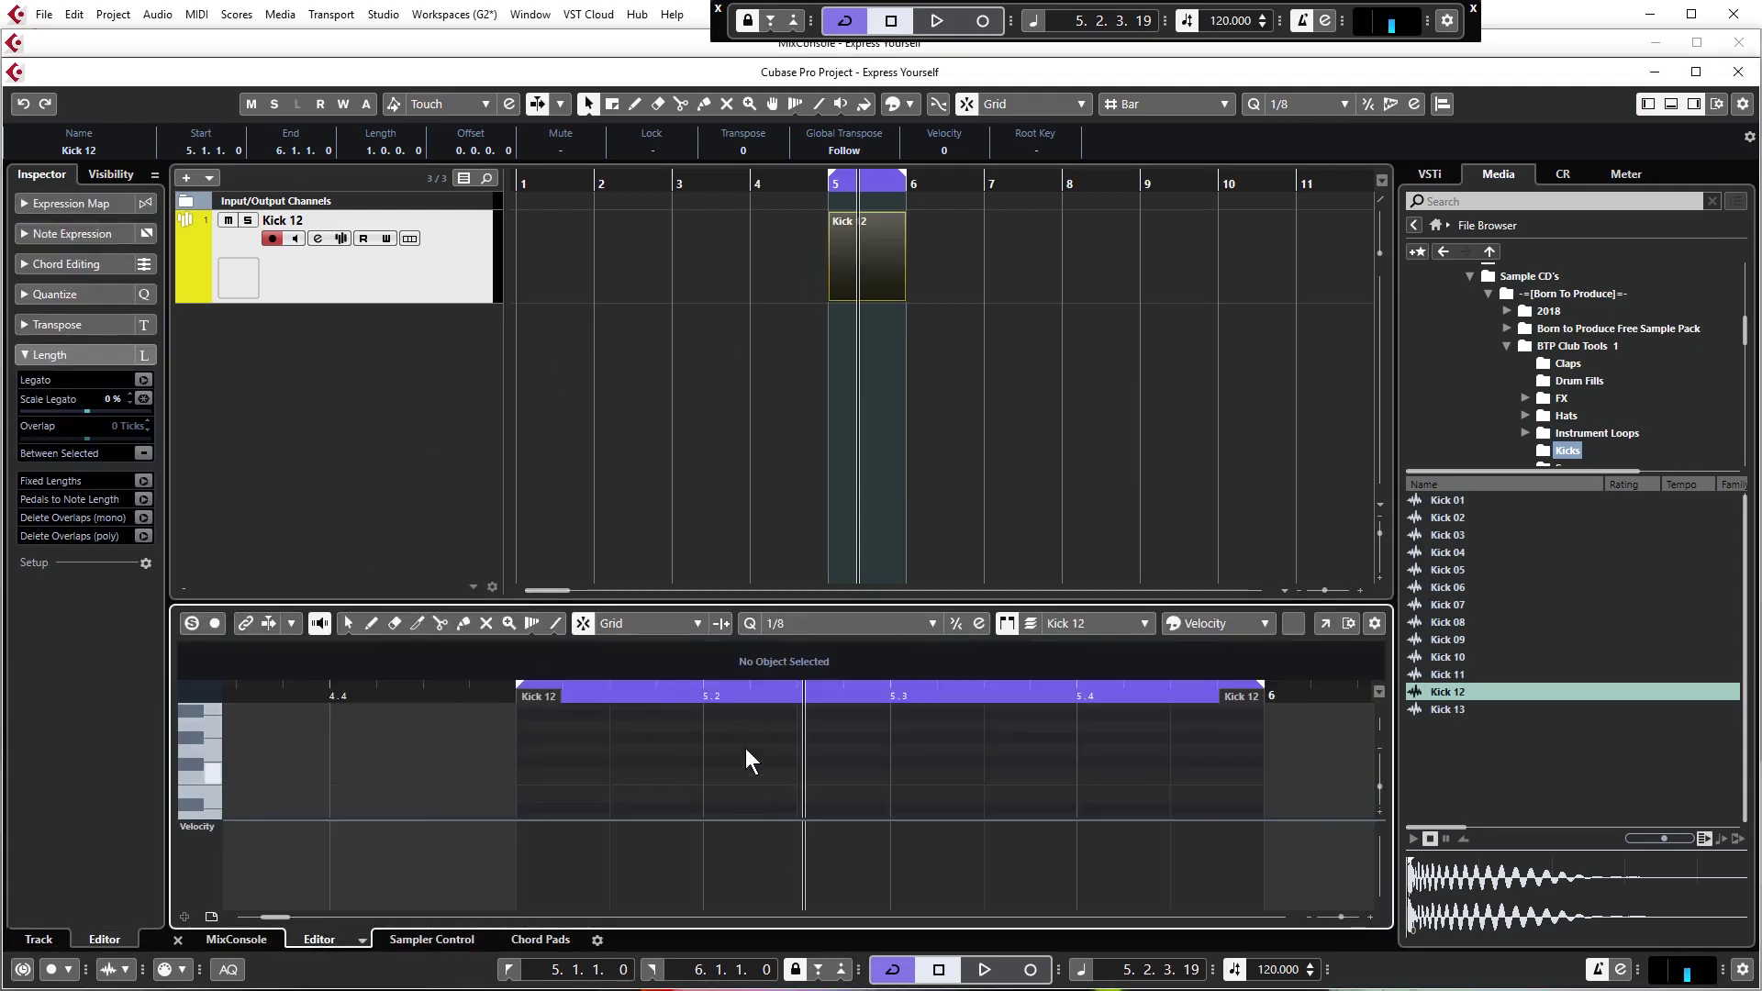
pyautogui.moveTo(677, 602); pyautogui.dragTo(664, 297)
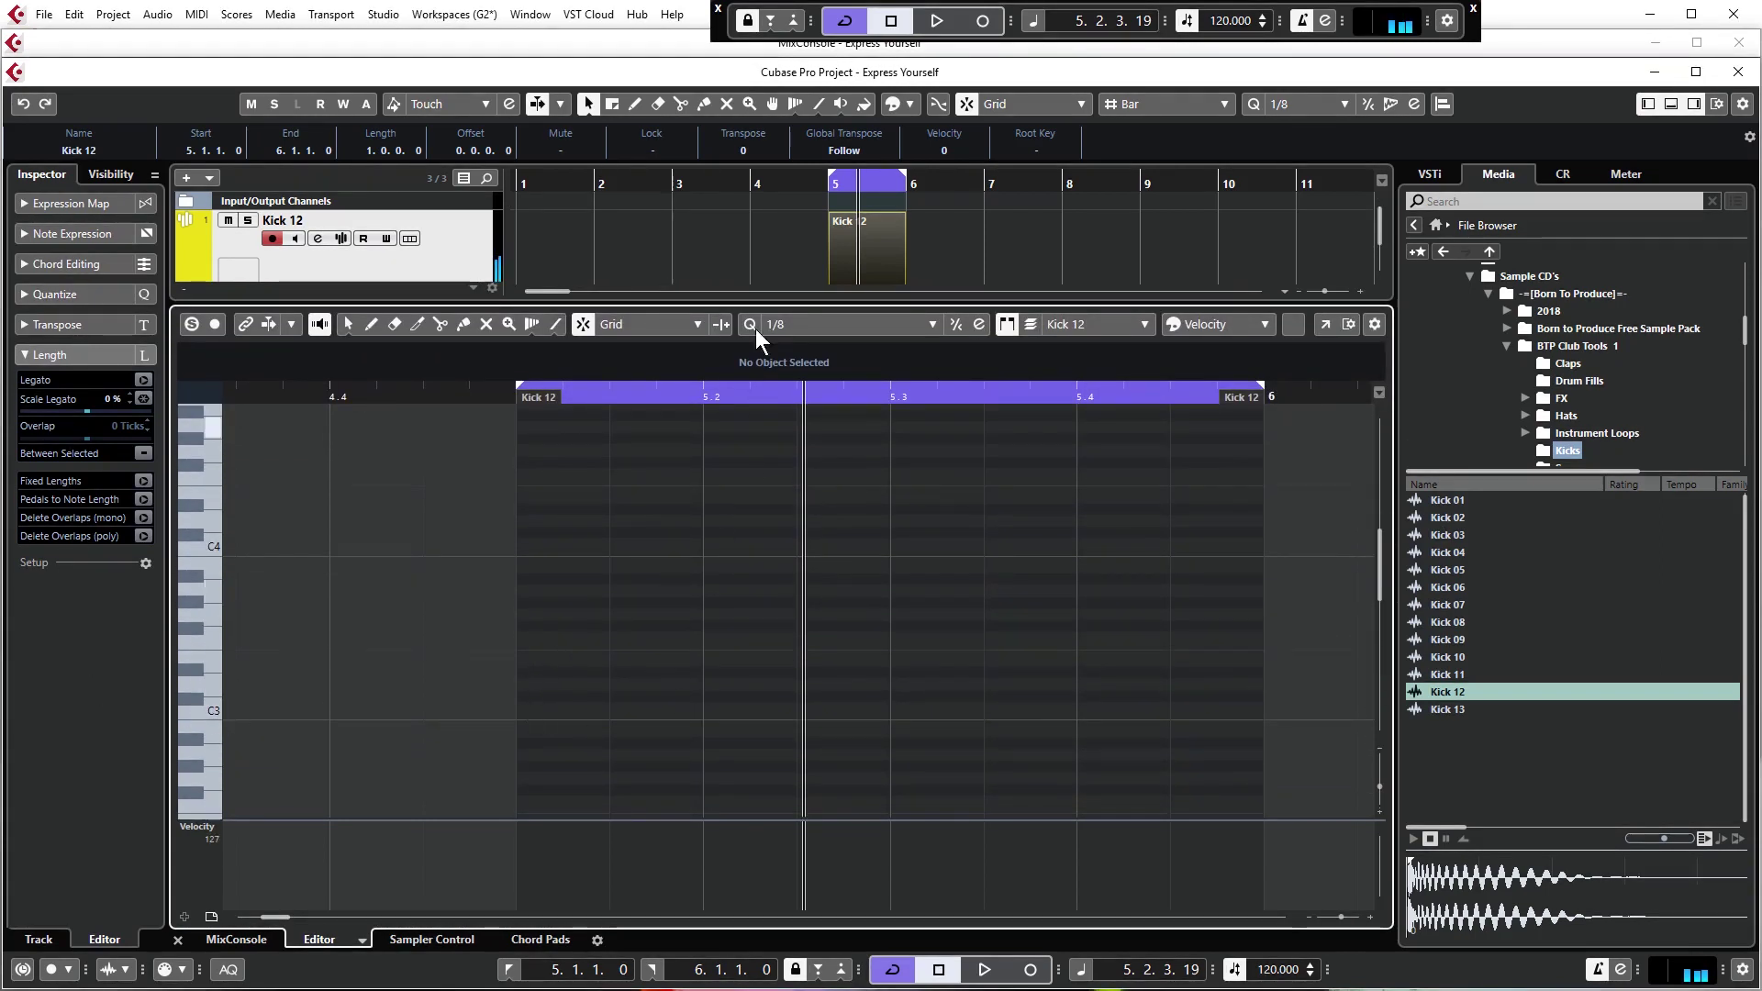
pyautogui.moveTo(752, 305); pyautogui.dragTo(959, 542)
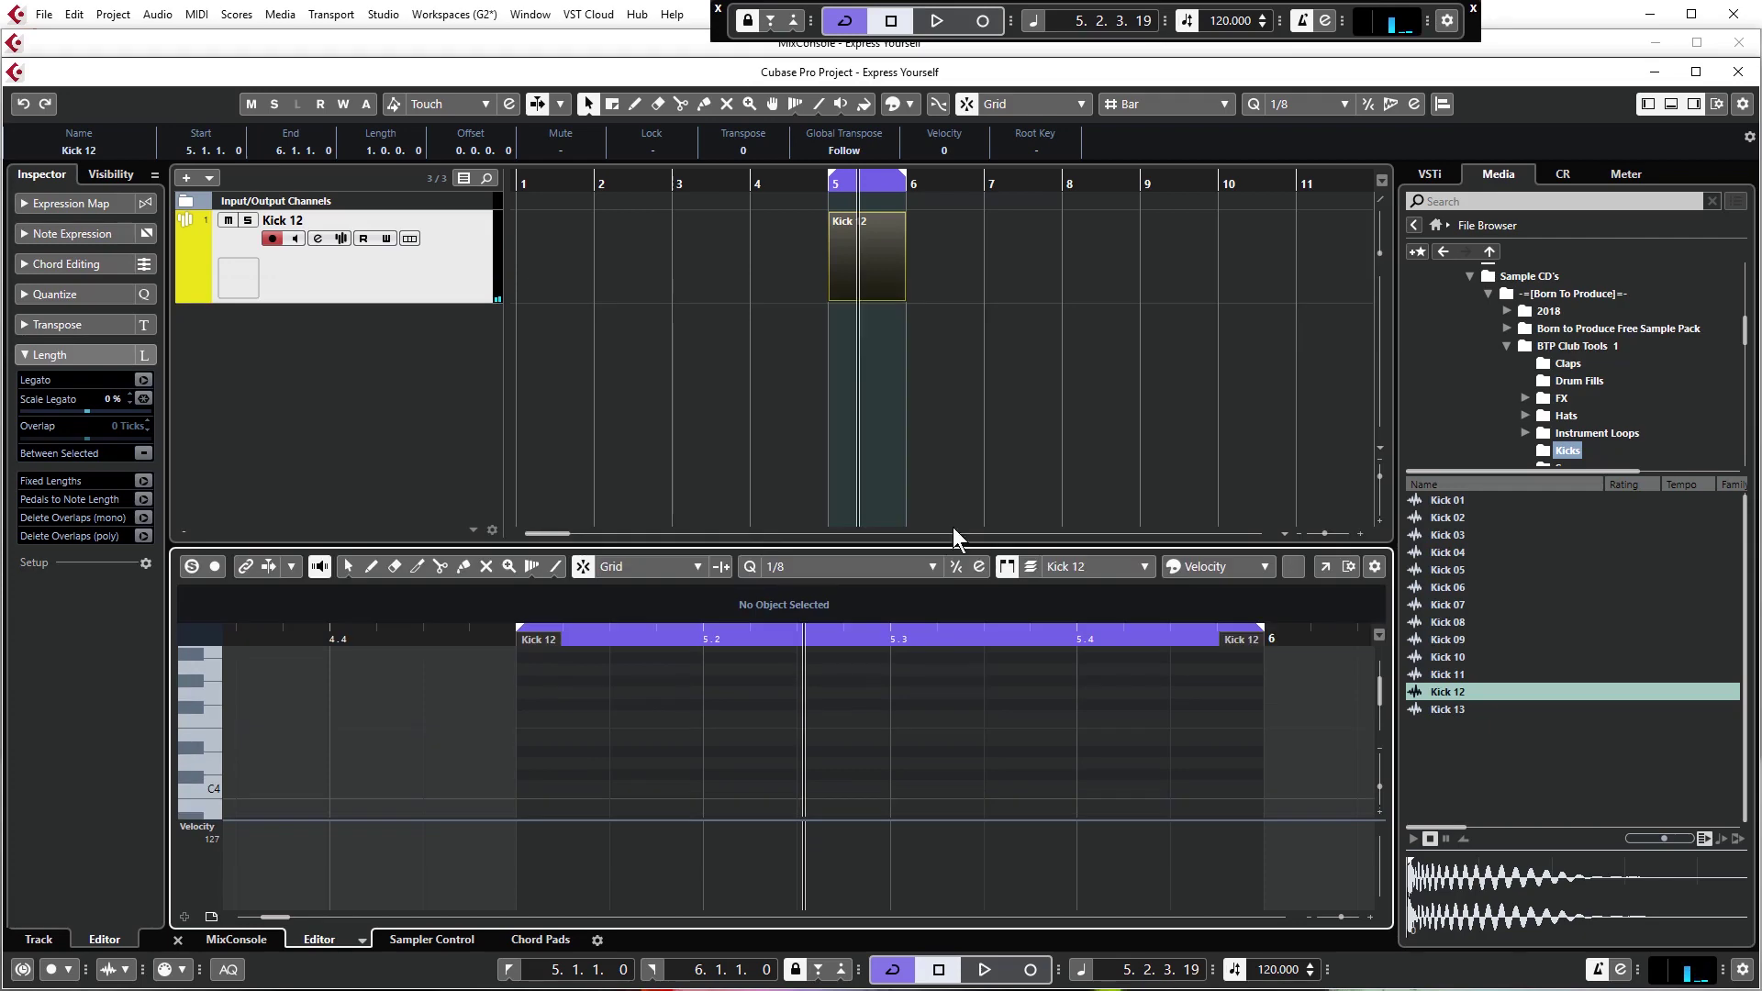
# Open the Kick 12 part in a Key Editor window and set the Editors preference to "Double-click opens Editor in Lower Zone".
pyautogui.doubleClick(858, 262)
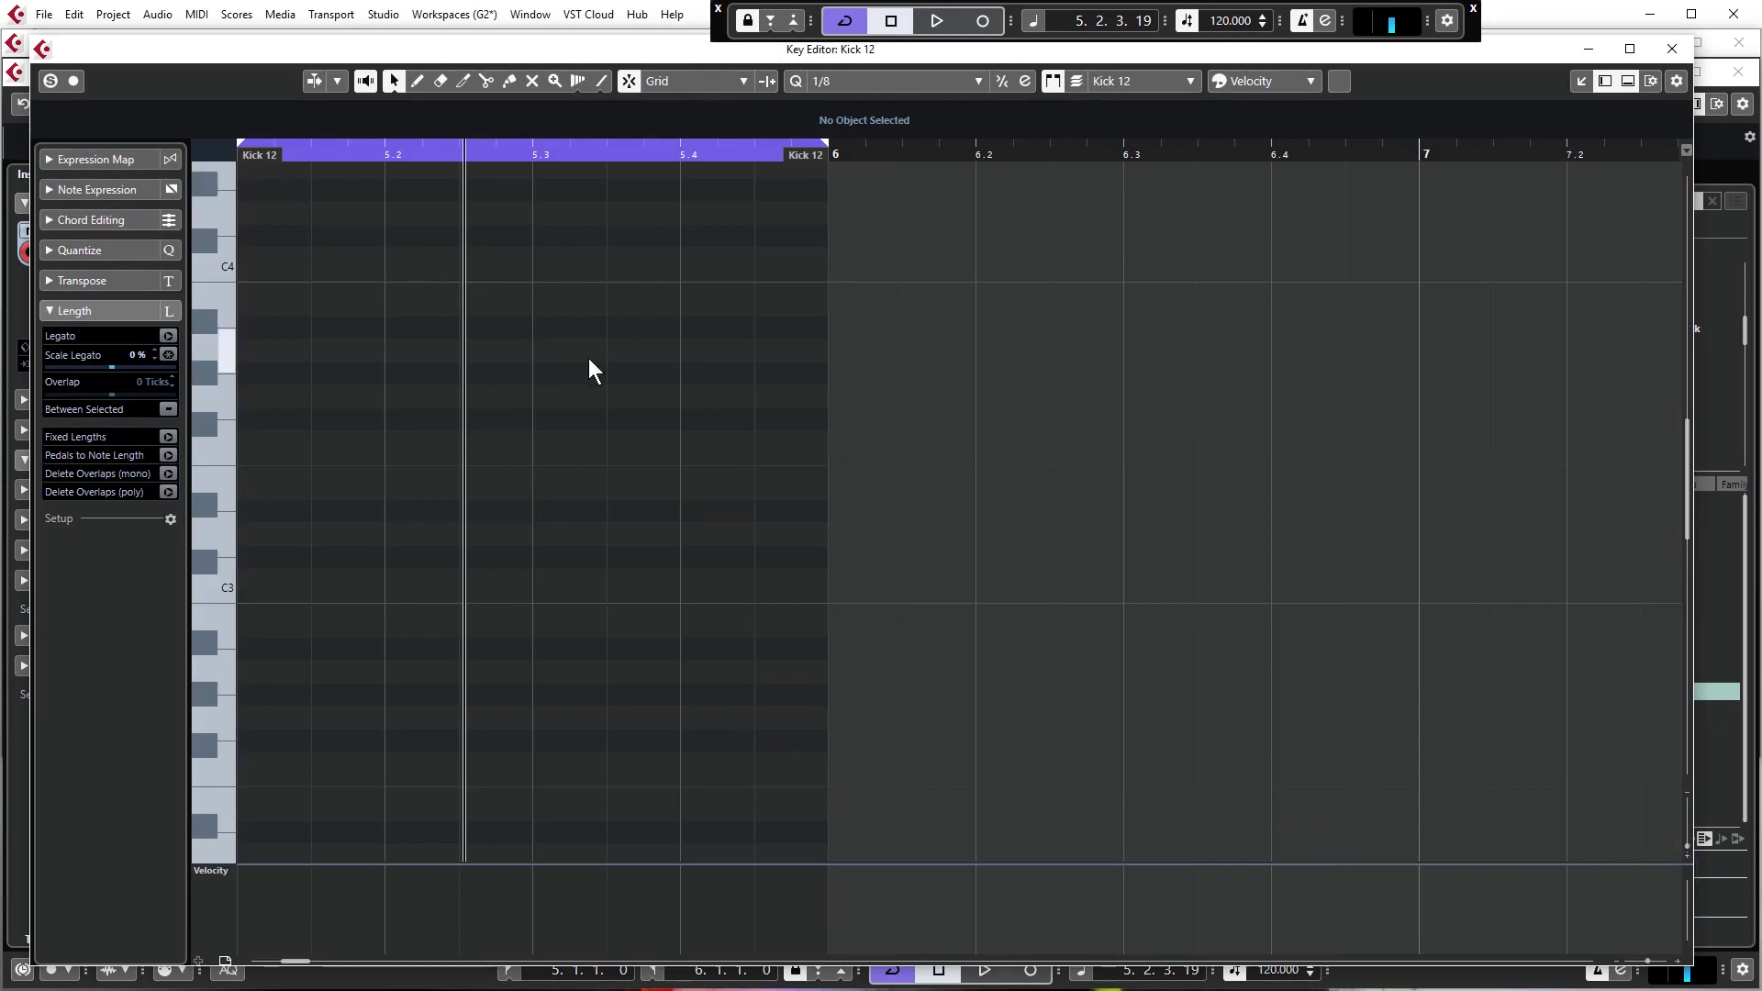
pyautogui.click(74, 14)
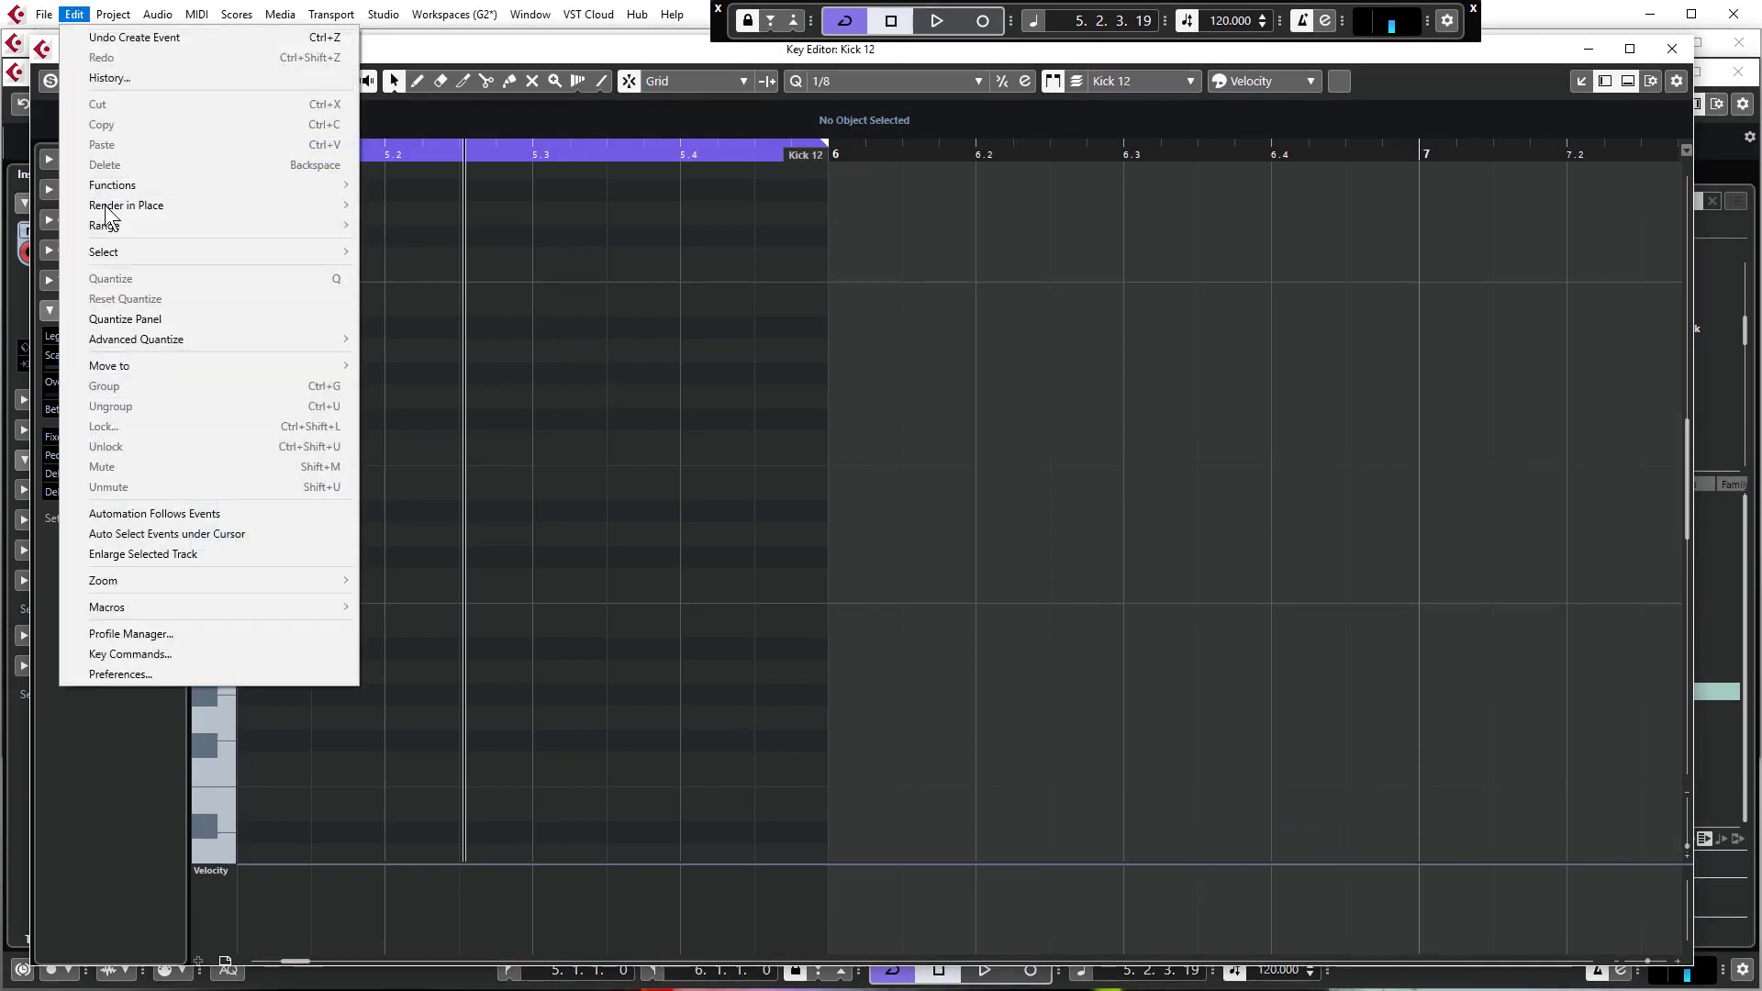
pyautogui.click(120, 674)
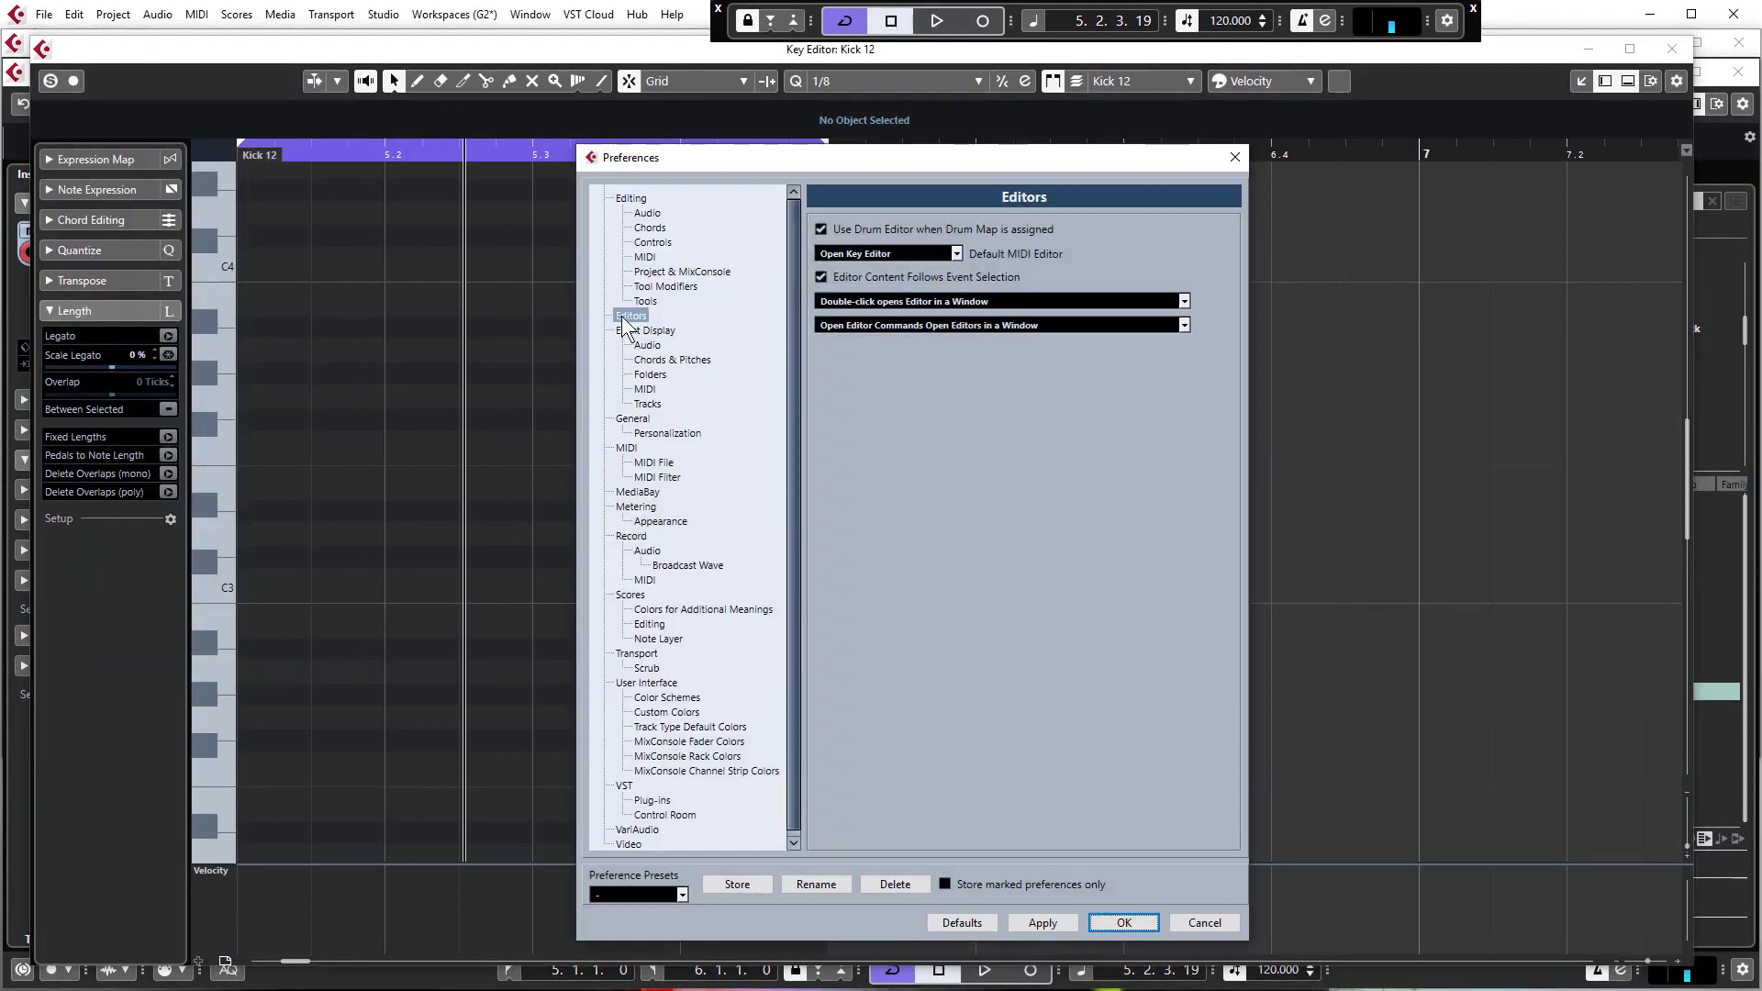
pyautogui.click(842, 301)
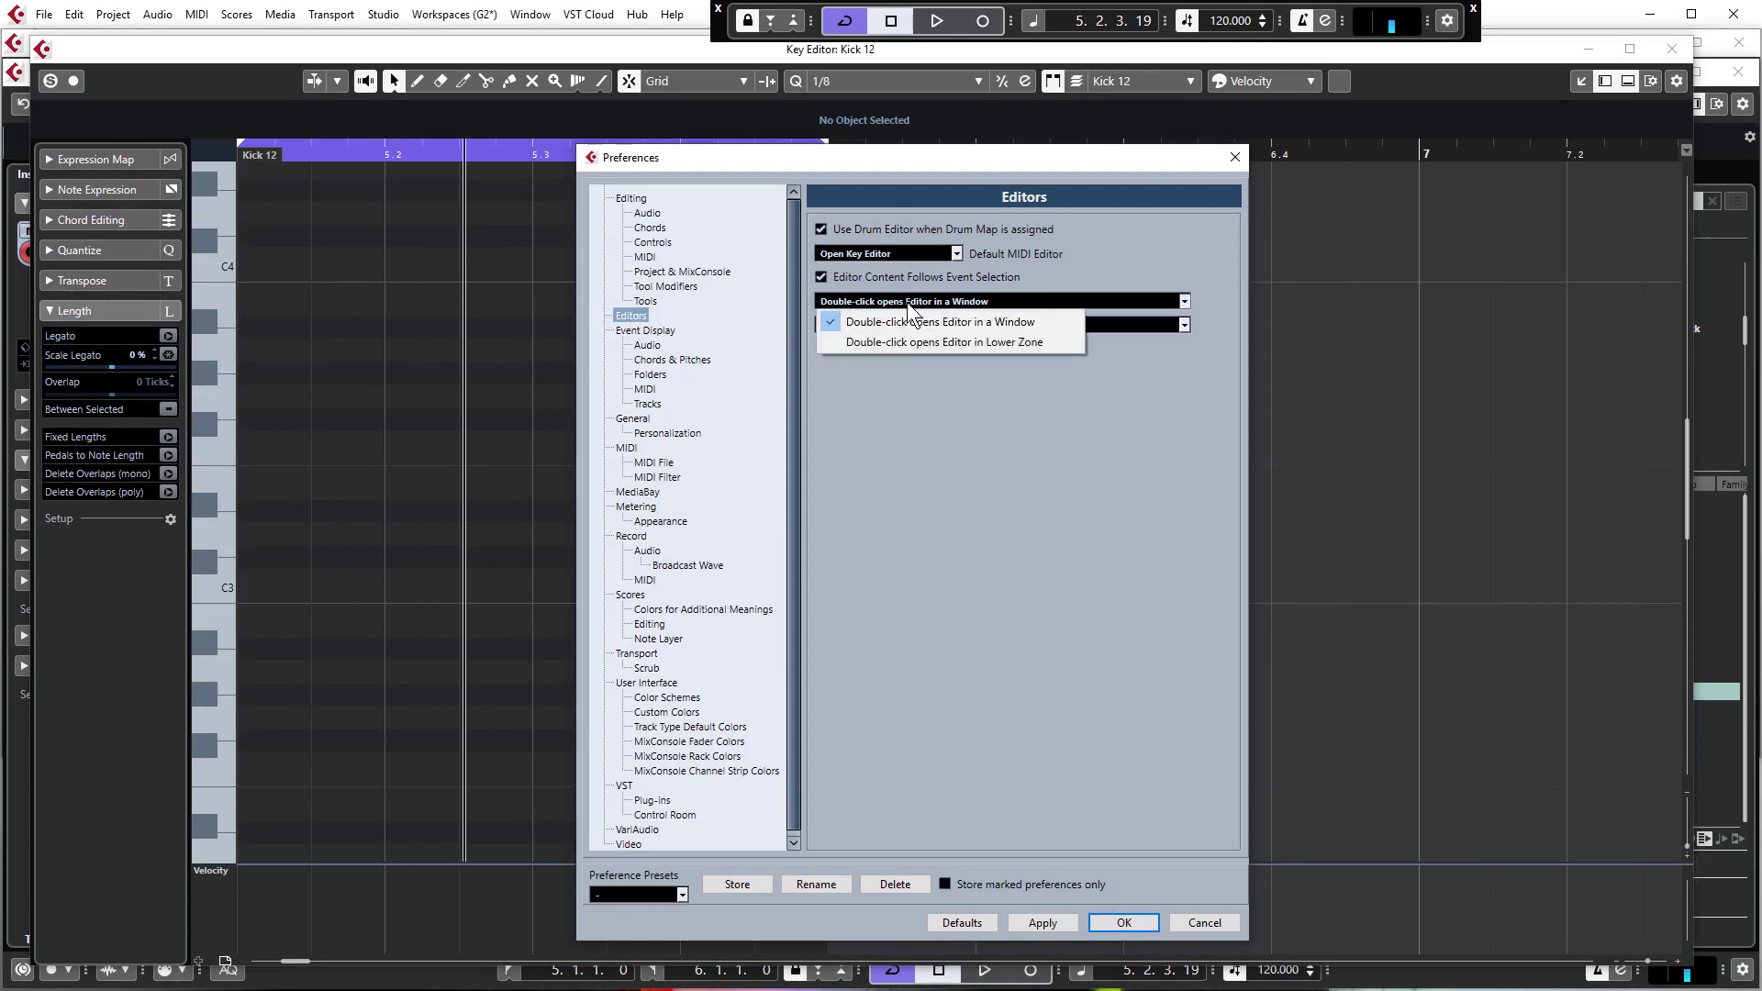
pyautogui.click(1022, 341)
pyautogui.click(1122, 922)
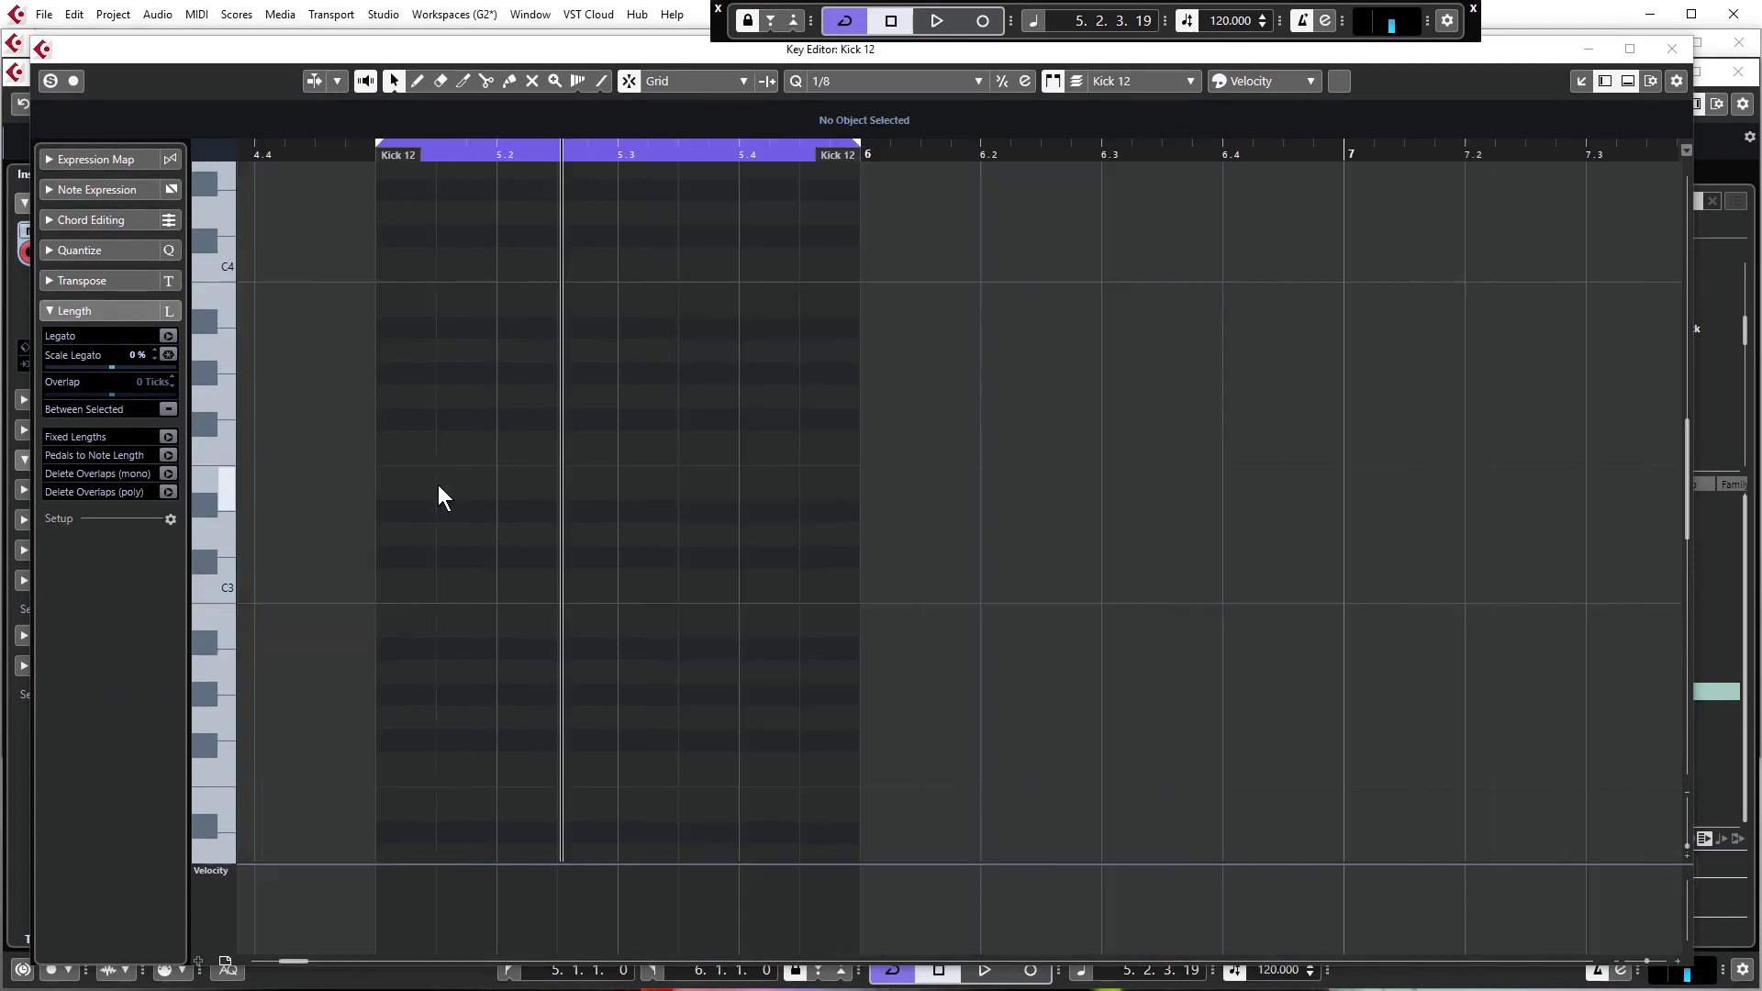
# Draw eighth-note C3 kicks on all four beats of bar 5, and play the pattern back from the bar's start.
pyautogui.click(434, 578)
pyautogui.click(627, 580)
pyautogui.click(826, 581)
pyautogui.click(968, 580)
pyautogui.click(380, 154)
pyautogui.press('space')
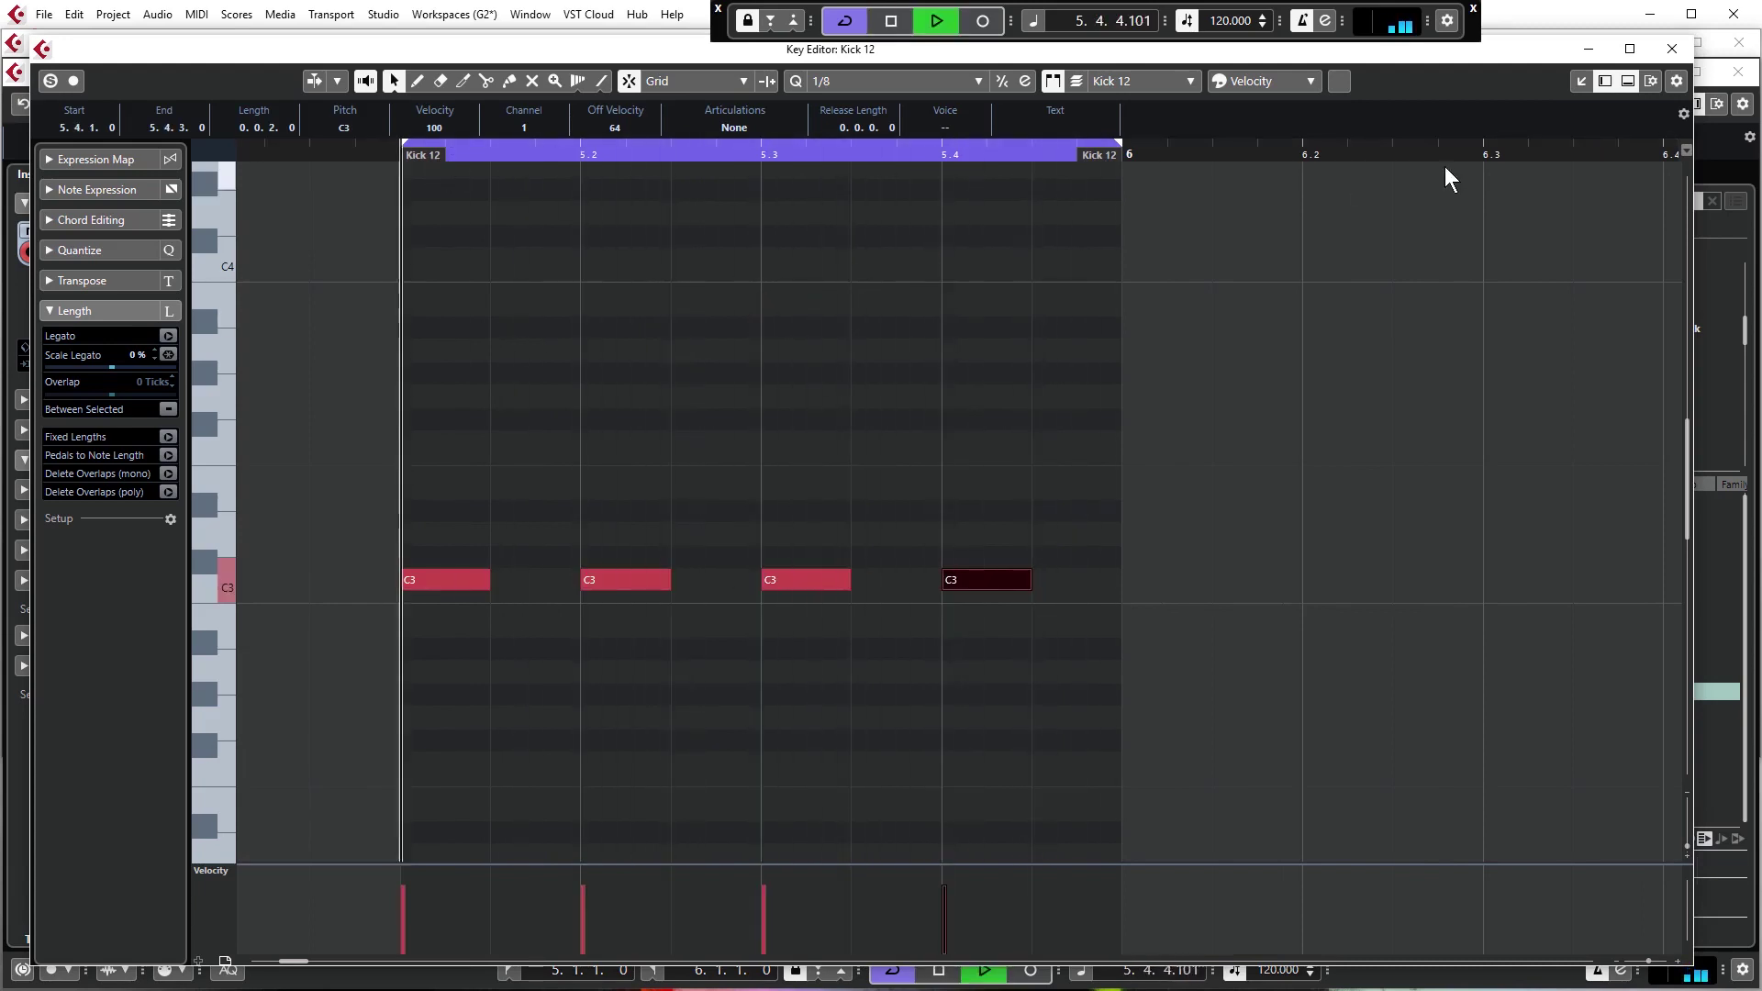
pyautogui.press('space')
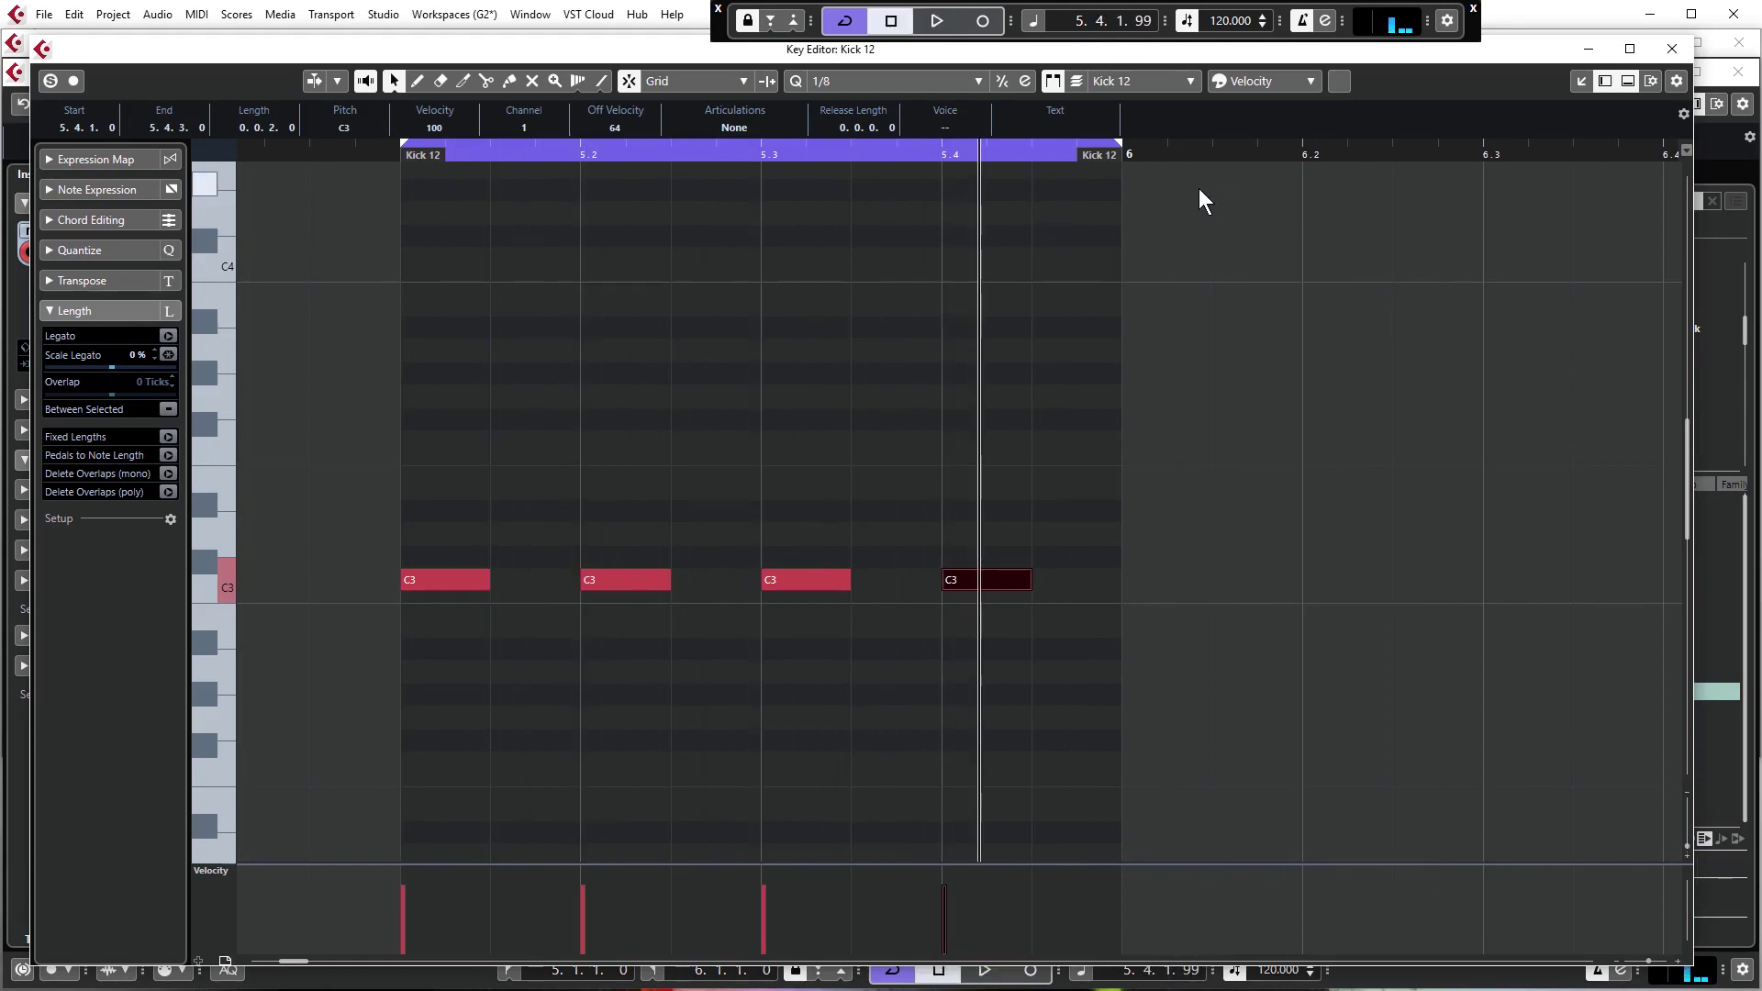
# Set the project tempo to 128 BPM.
pyautogui.doubleClick(1221, 20)
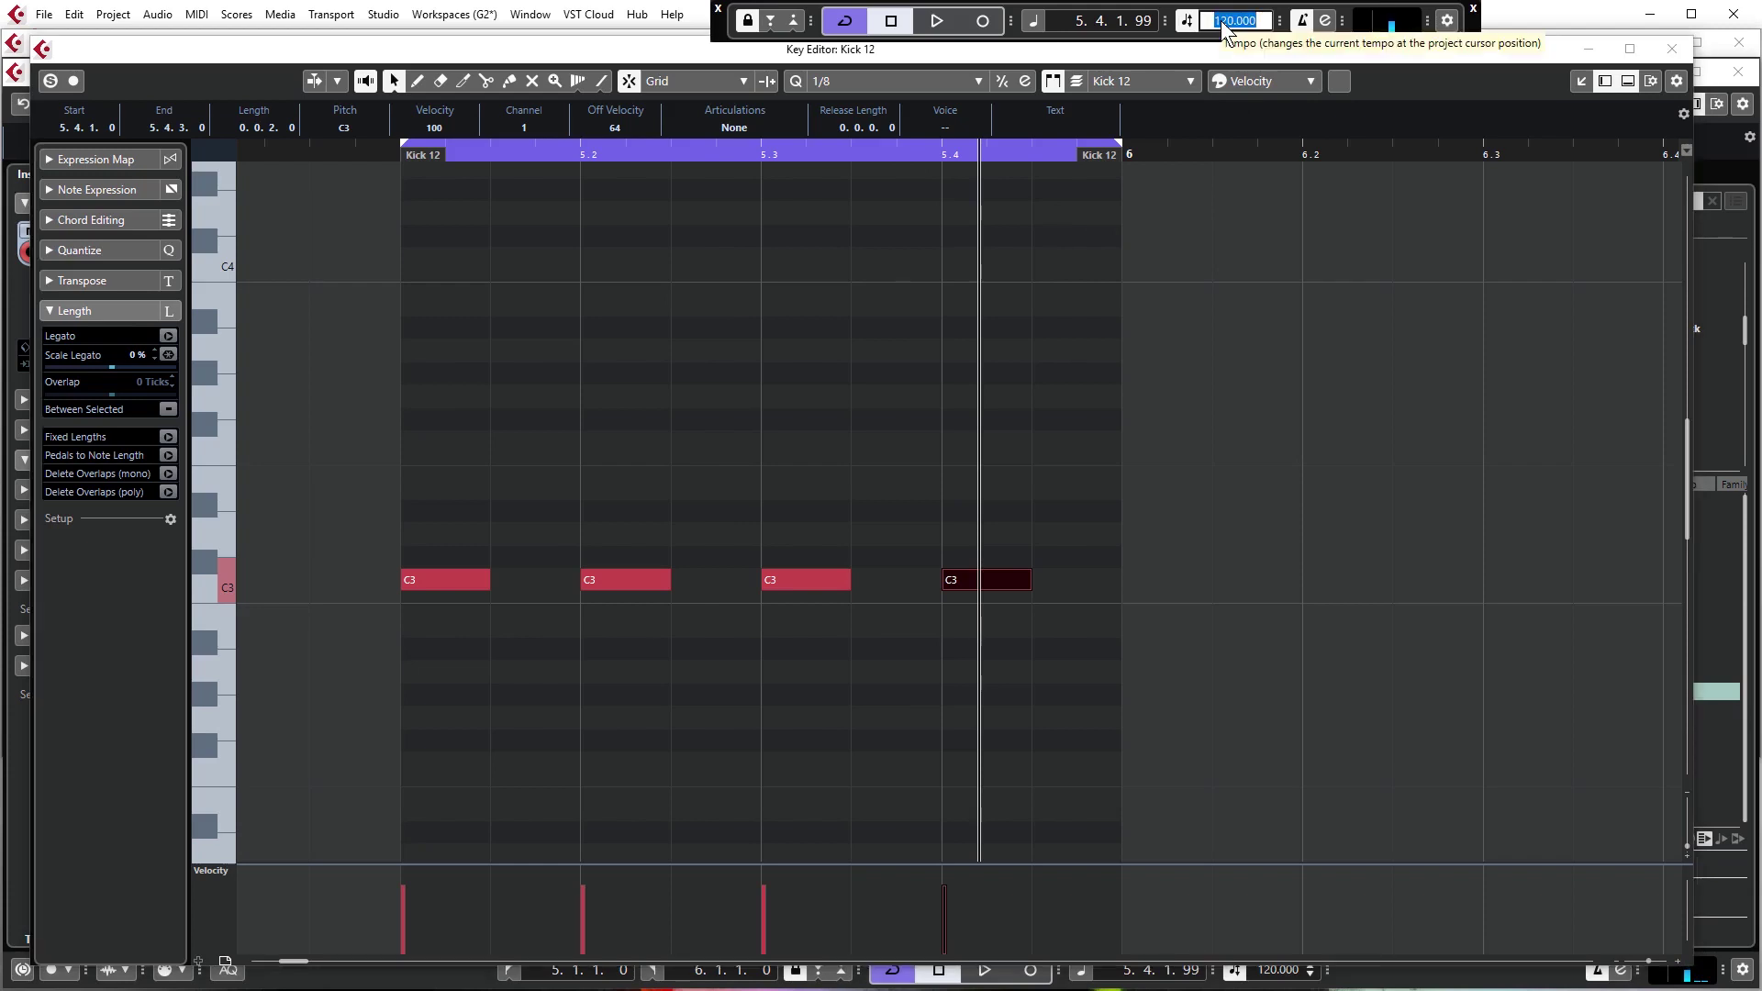
pyautogui.press('Return')
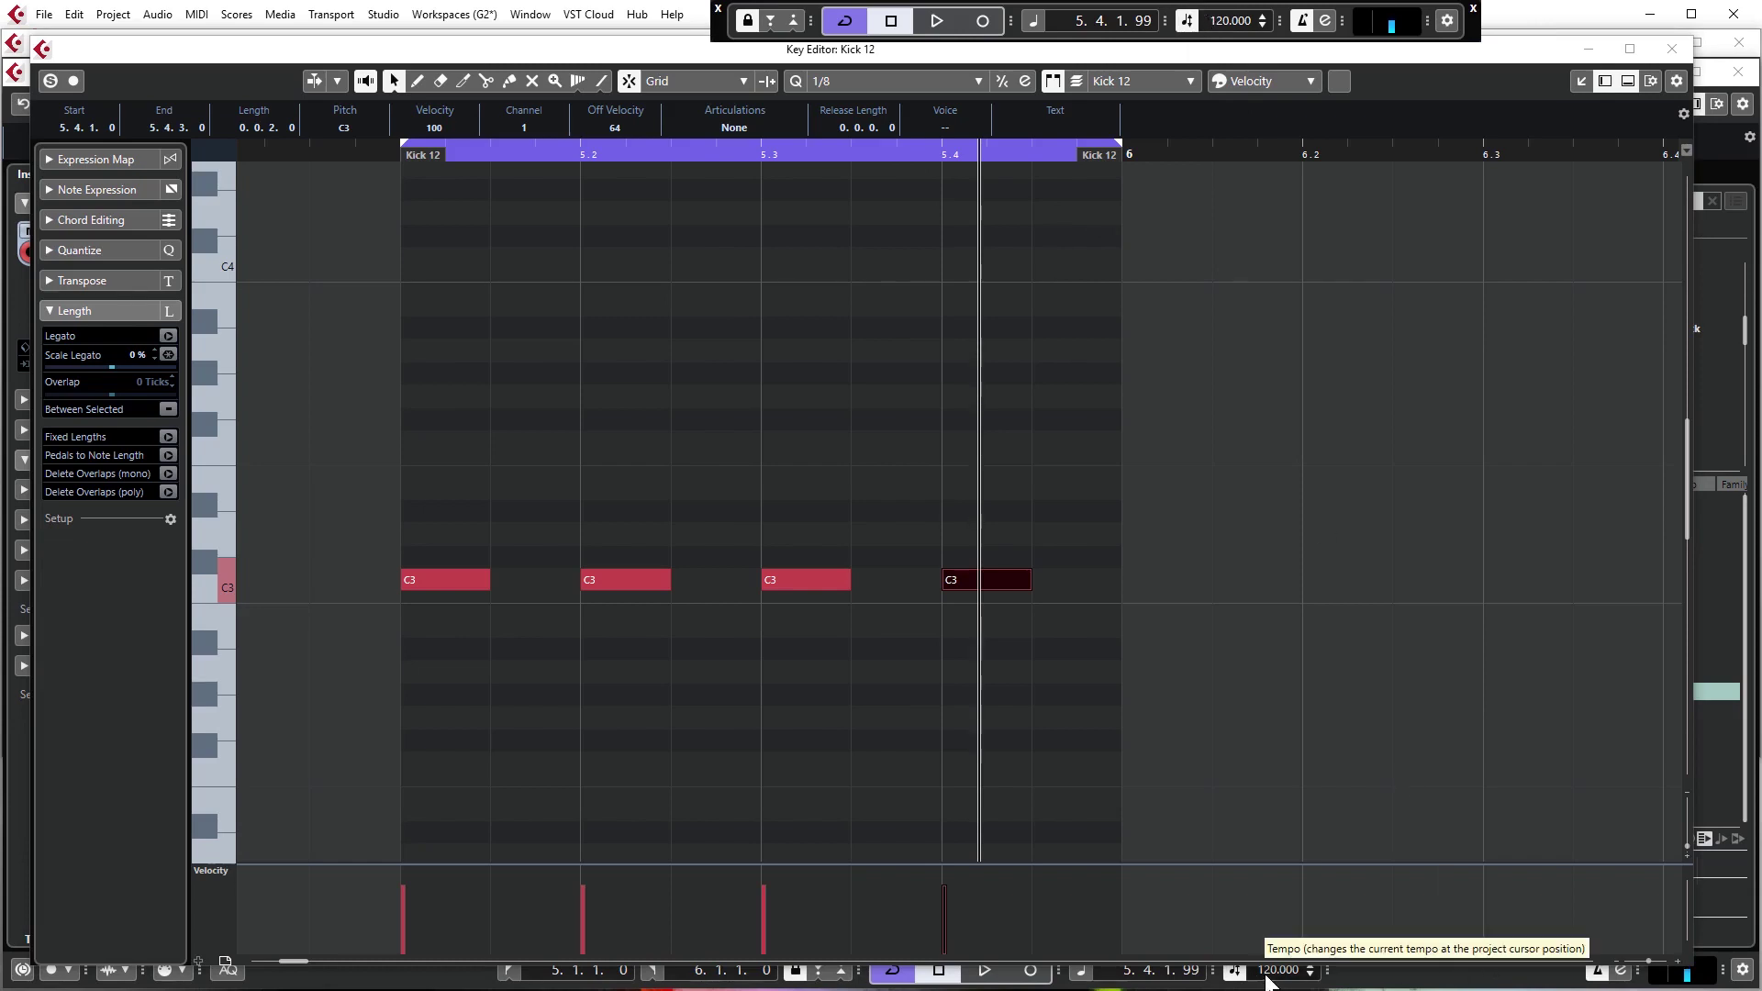
pyautogui.click(1217, 20)
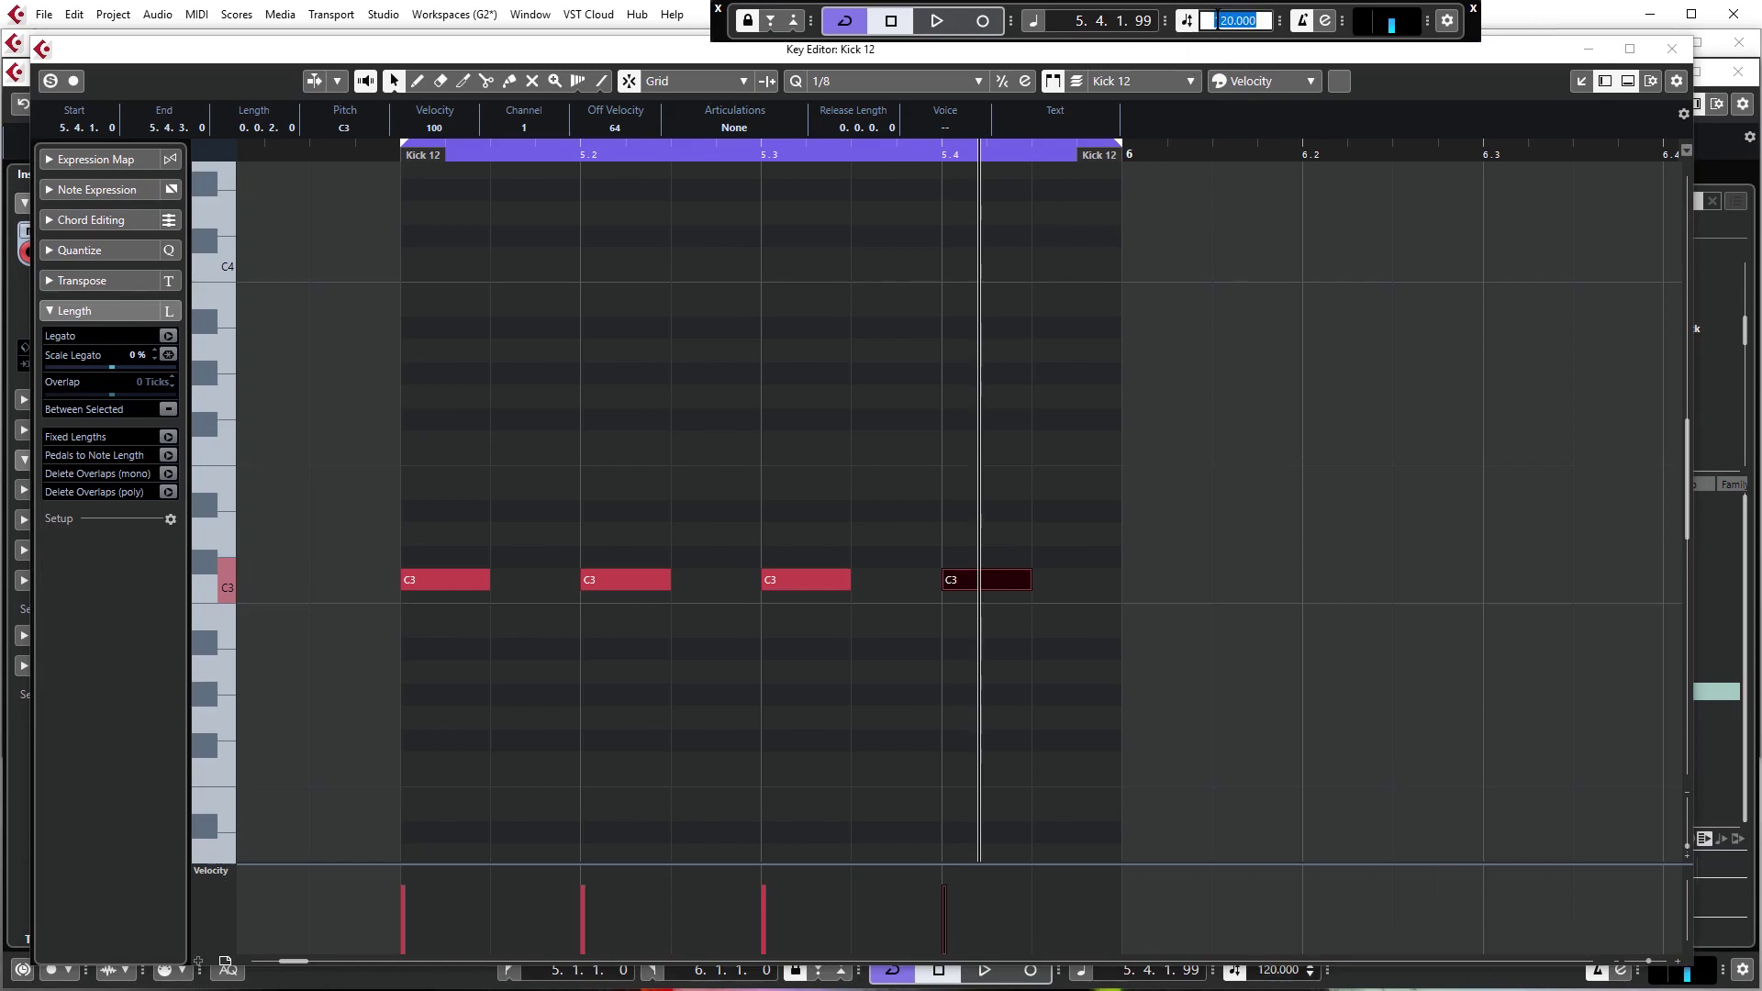
pyautogui.write('128')
pyautogui.press('Return')
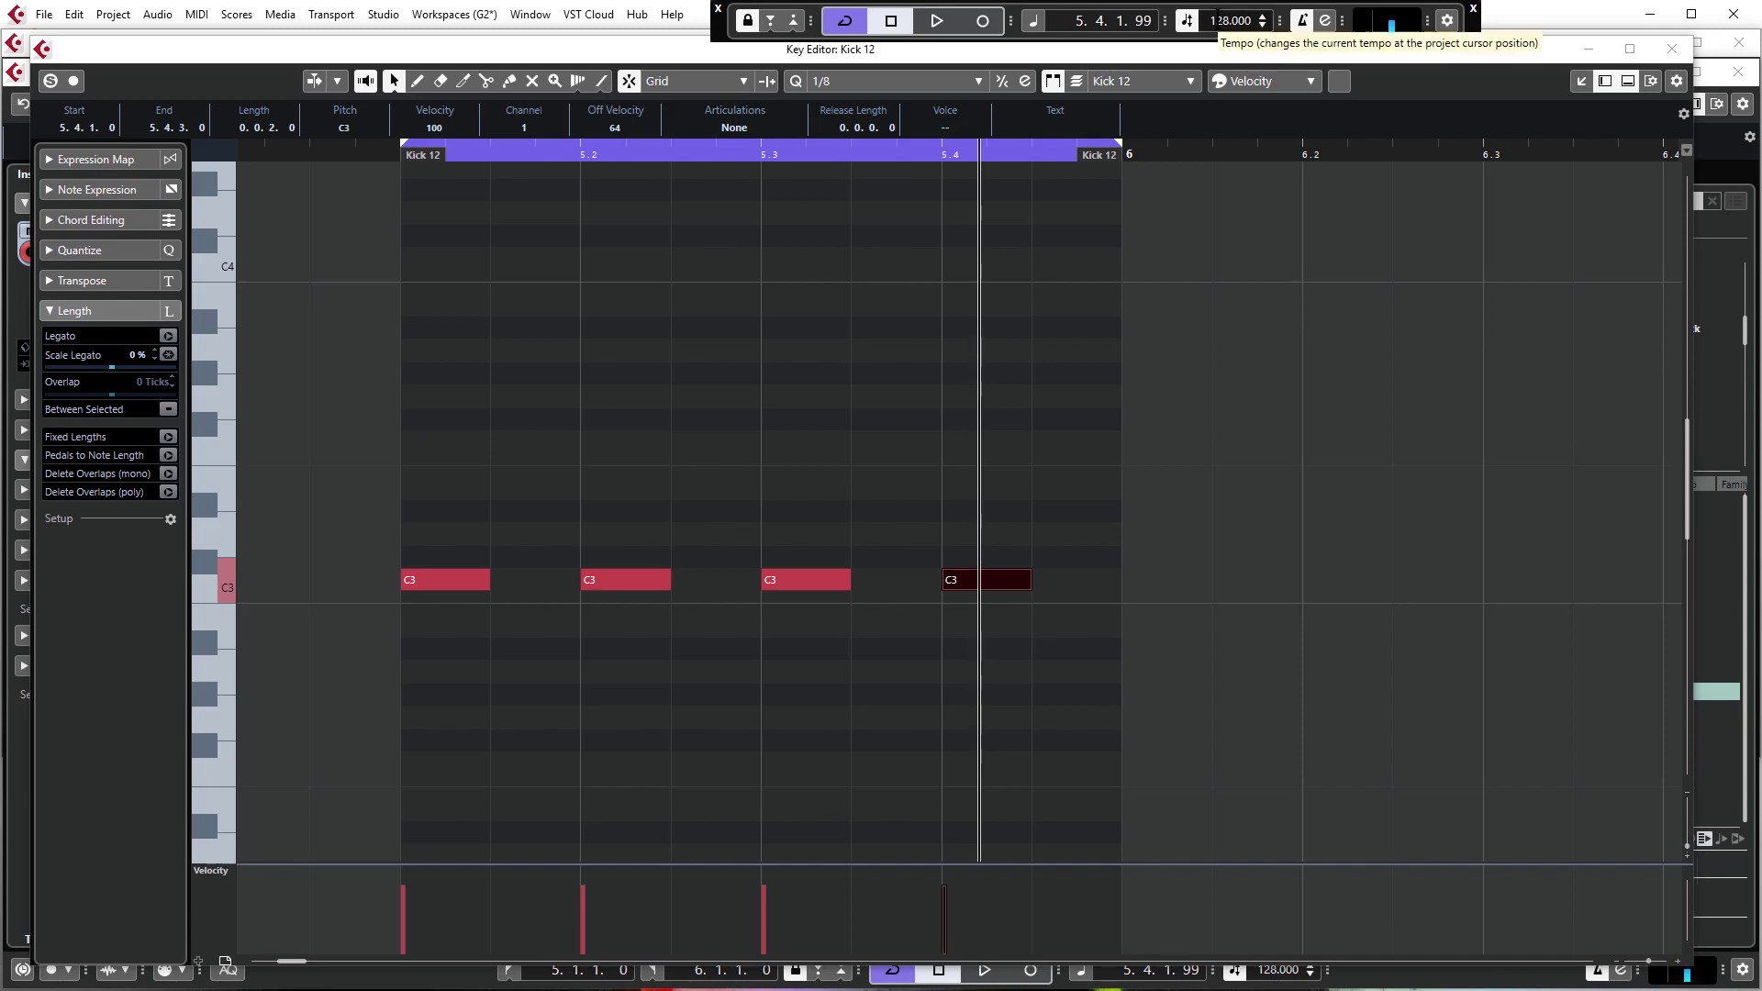
# Listen to the kick pattern from the start of bar 5 at the new tempo, and close the Key Editor window.
pyautogui.click(401, 157)
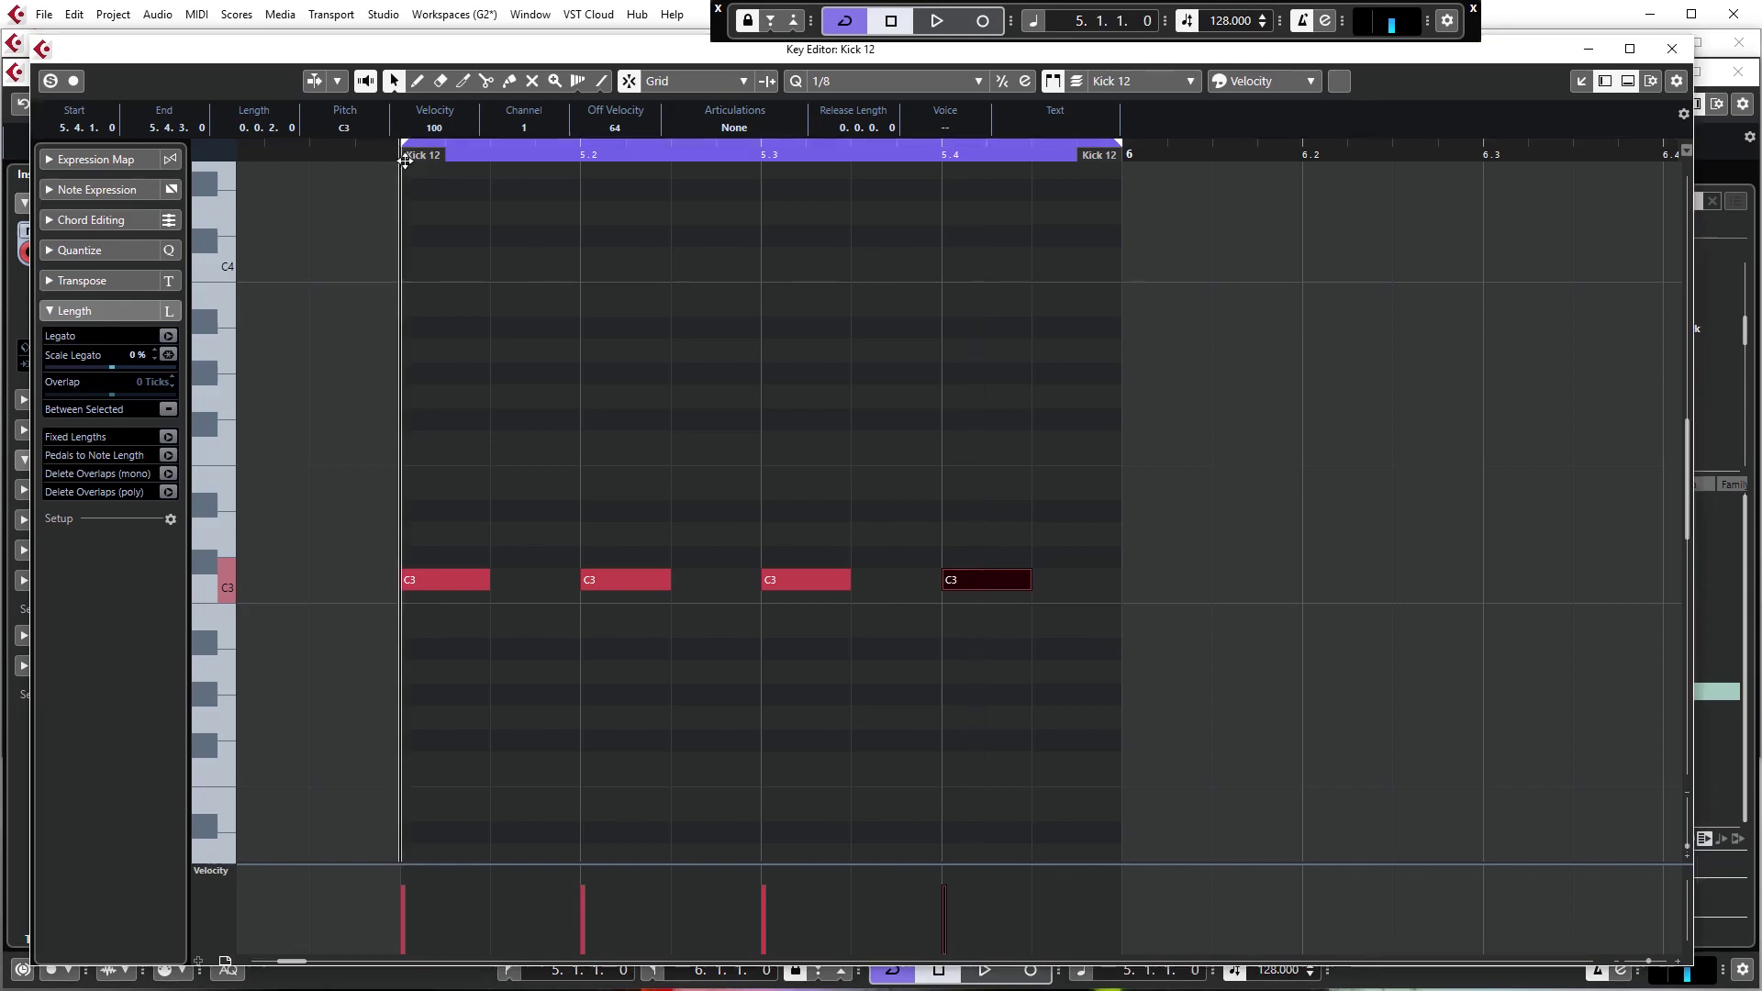
pyautogui.click(955, 262)
pyautogui.press('space')
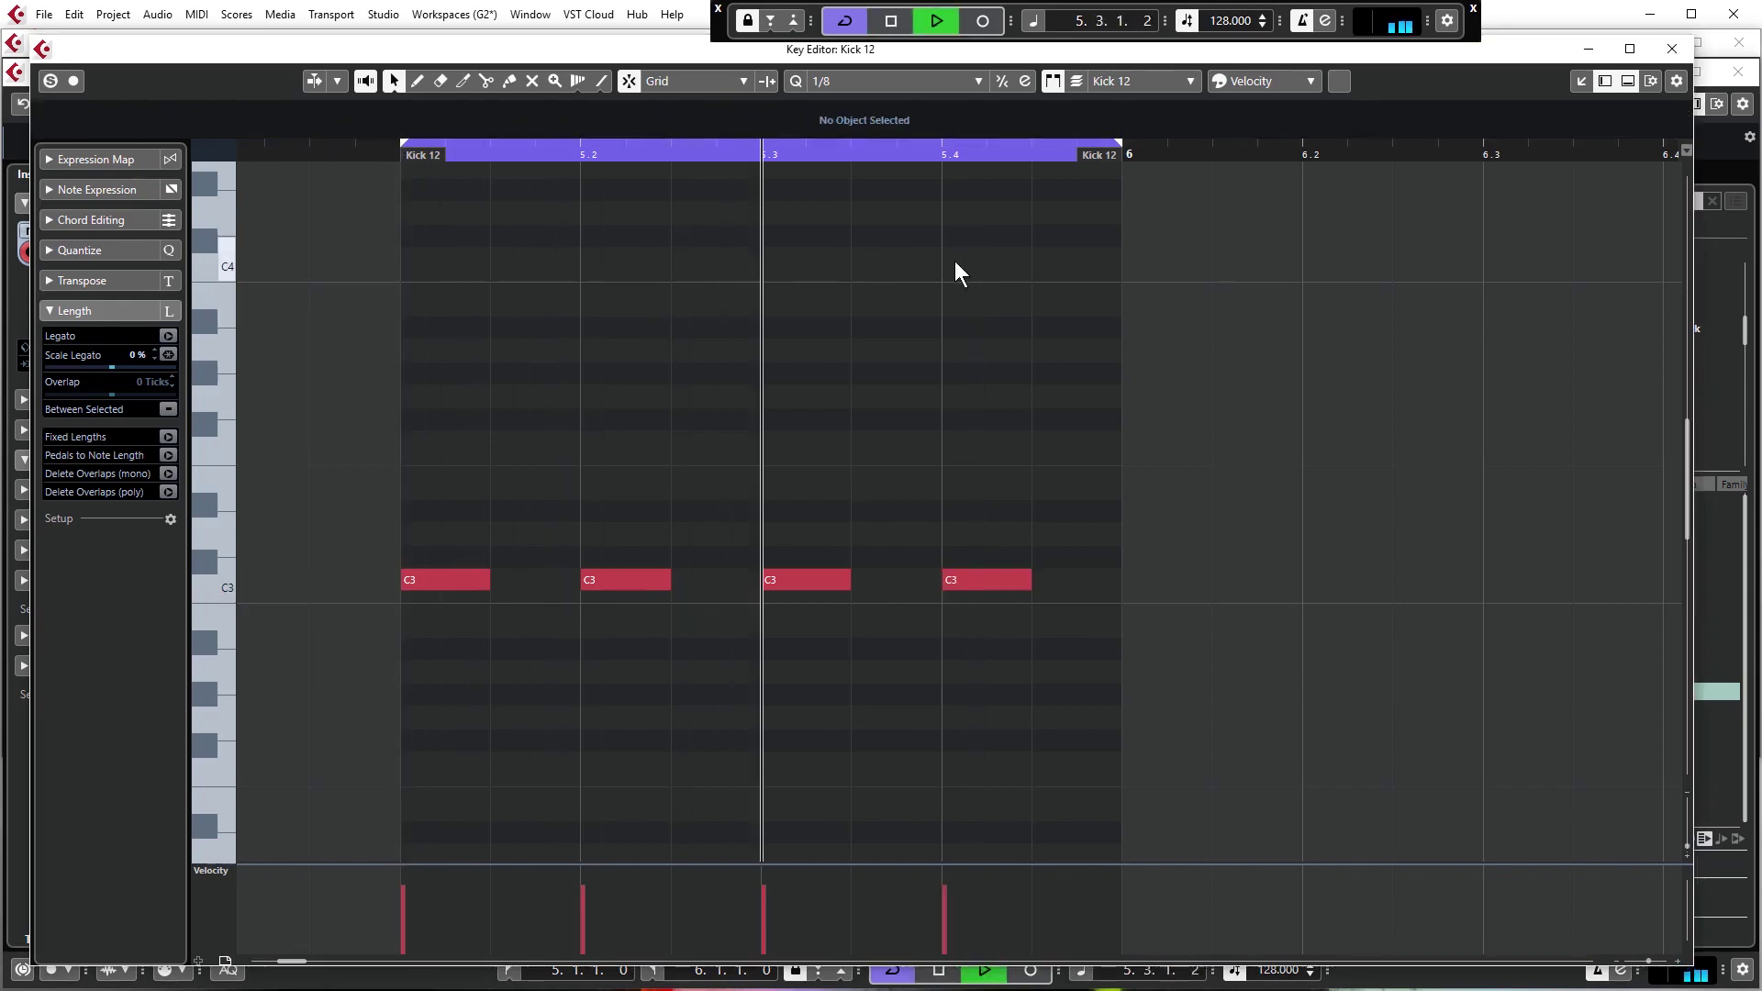
pyautogui.press('space')
pyautogui.hotkey('ctrl', 'w')
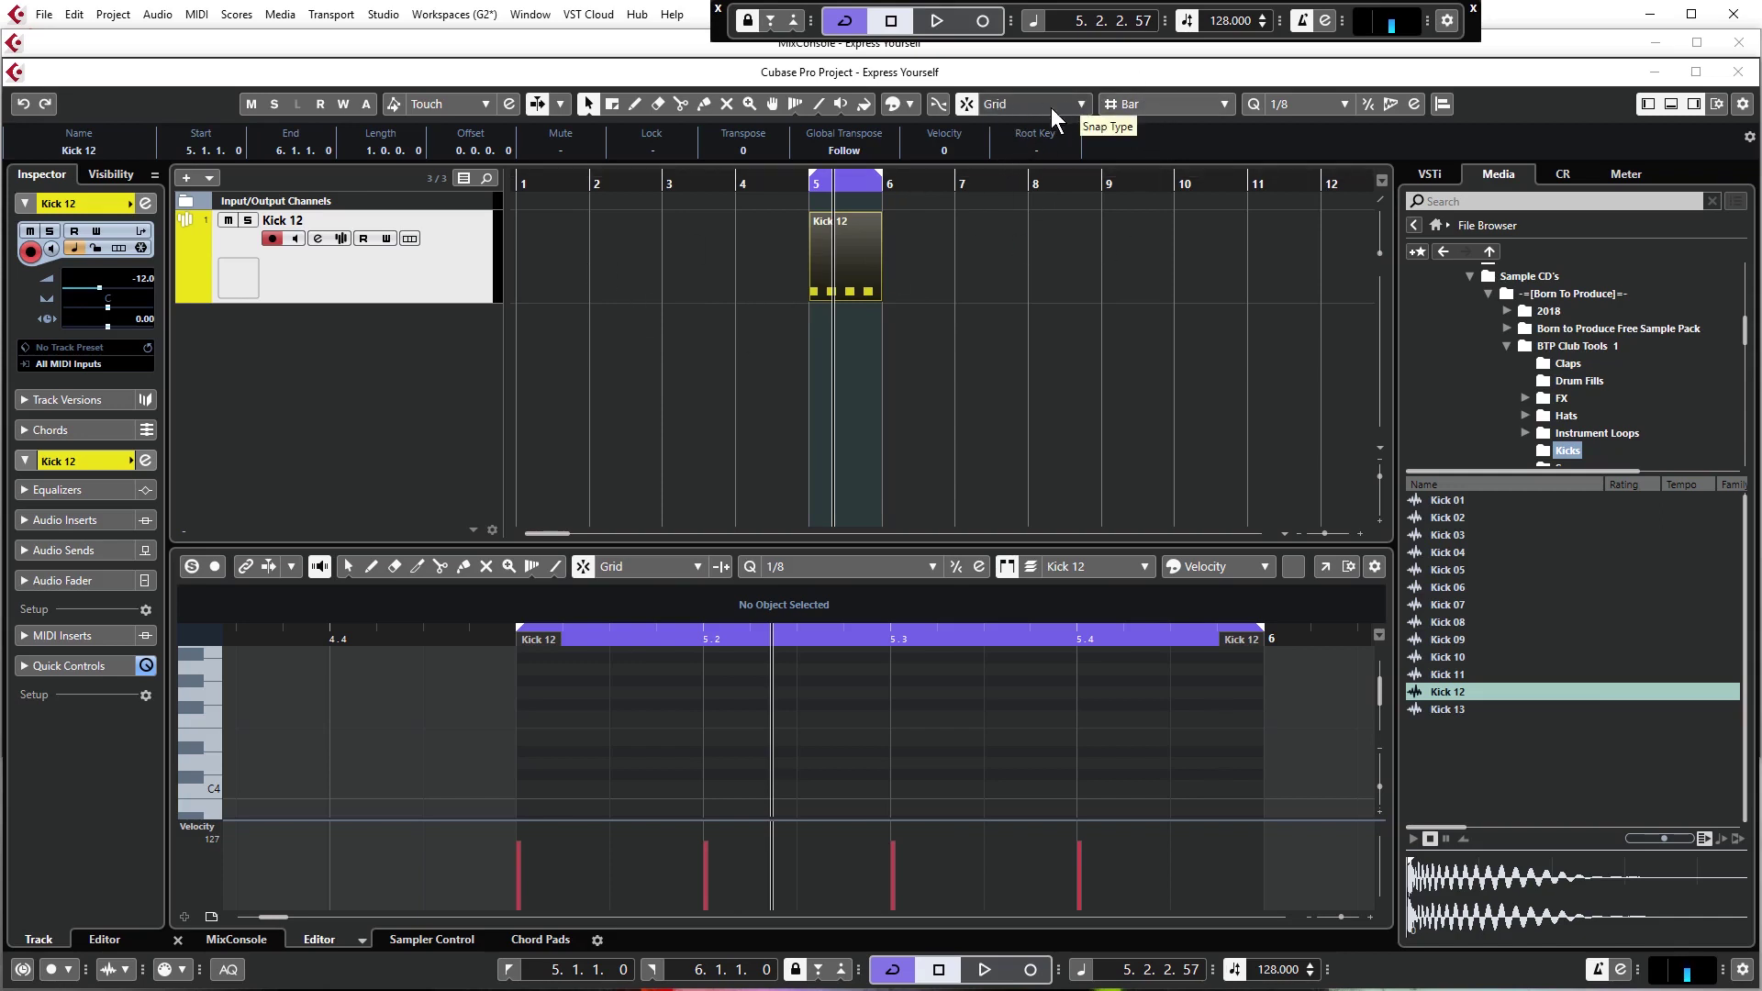
# Set the project's grid type to Adapt to Zoom and place the project cursor shortly before bar 5, at about 4.4.2.
pyautogui.click(1149, 103)
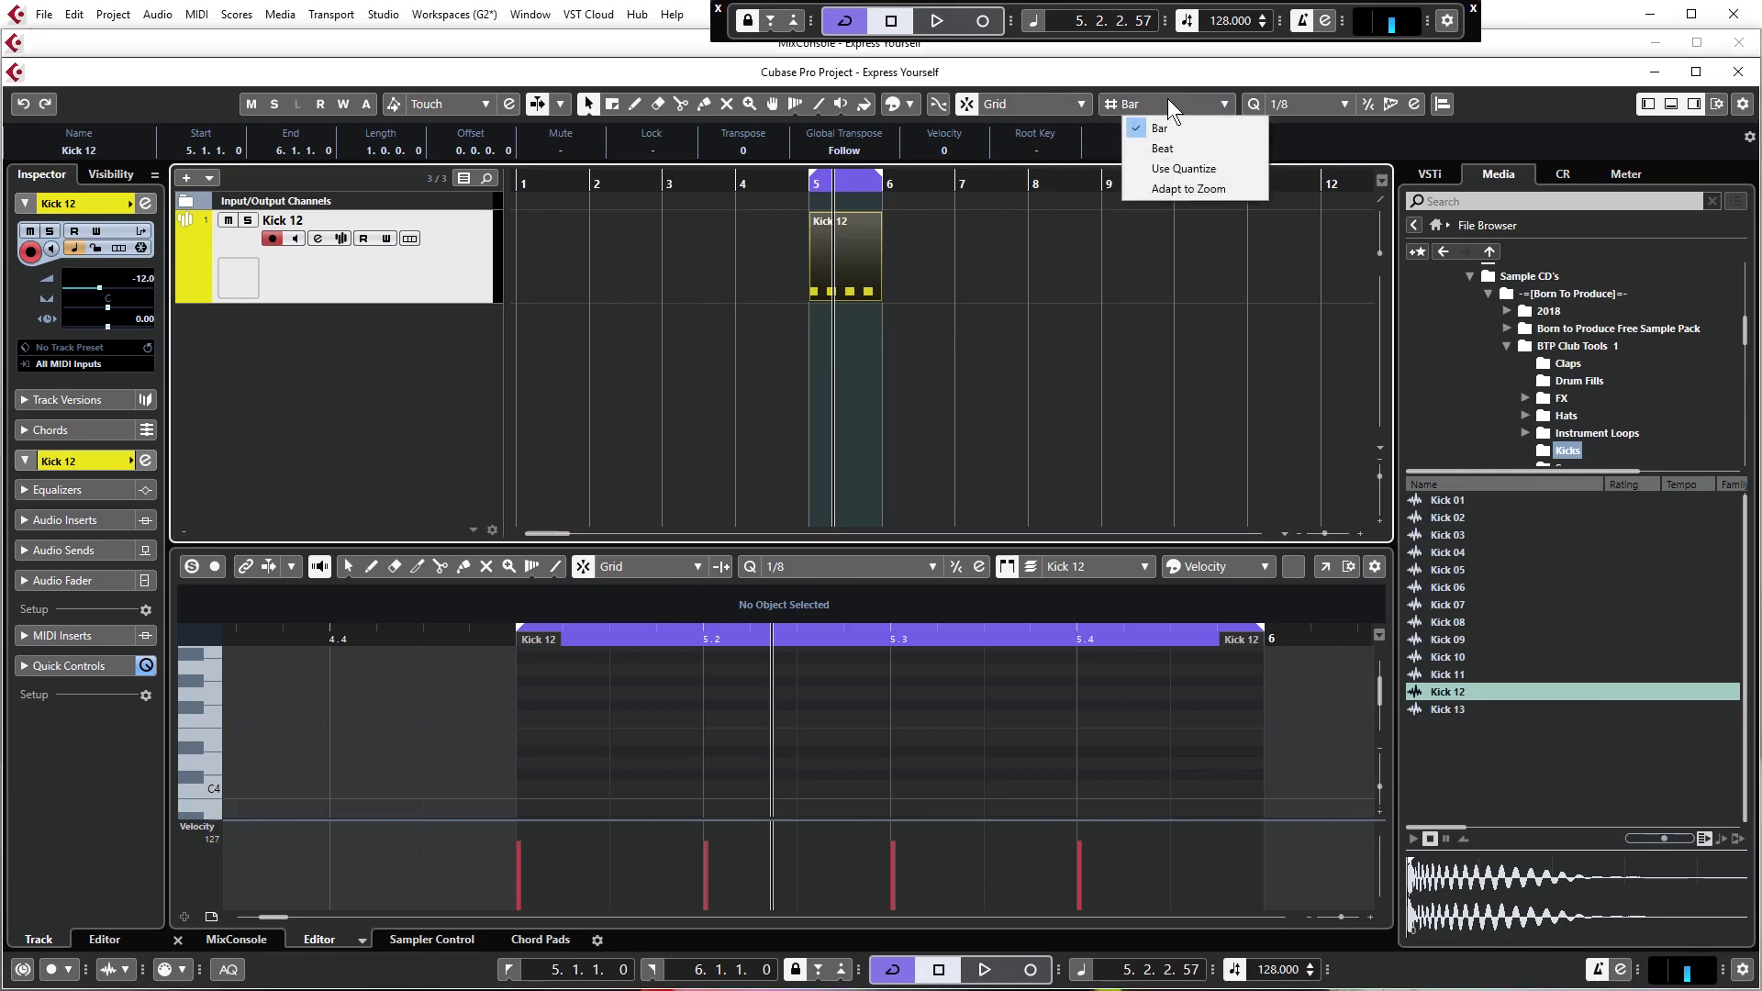
pyautogui.click(1166, 189)
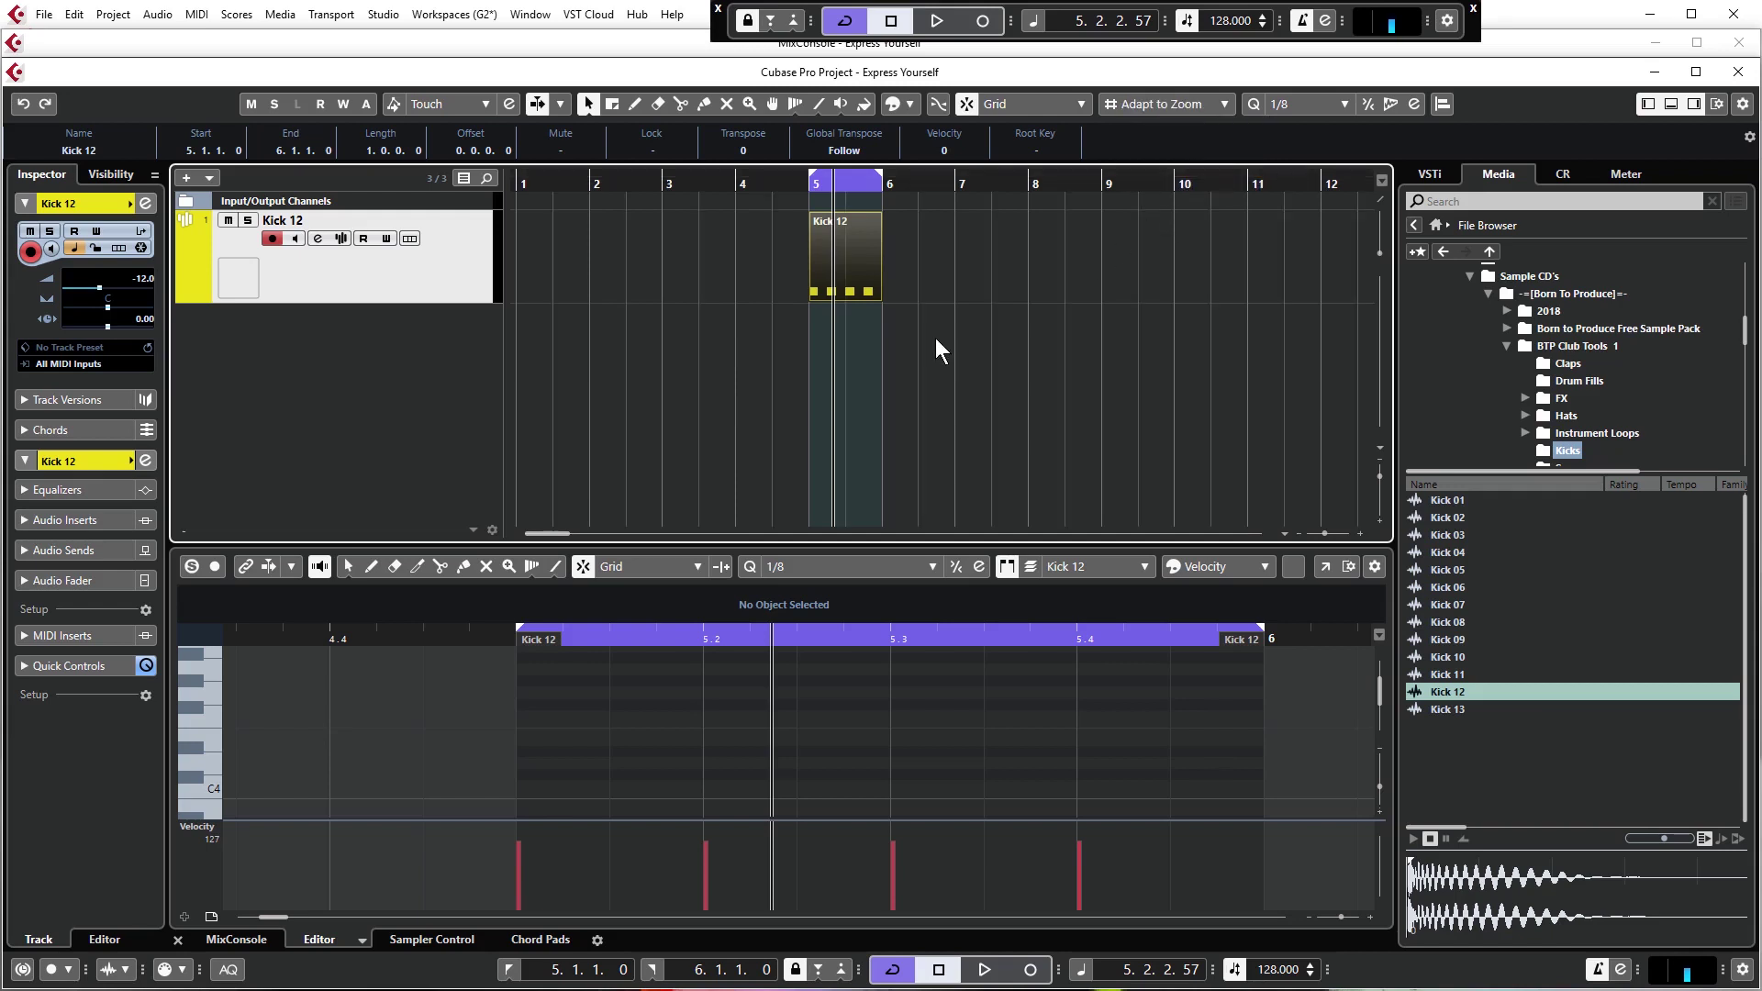
pyautogui.scroll(5, 818, 289)
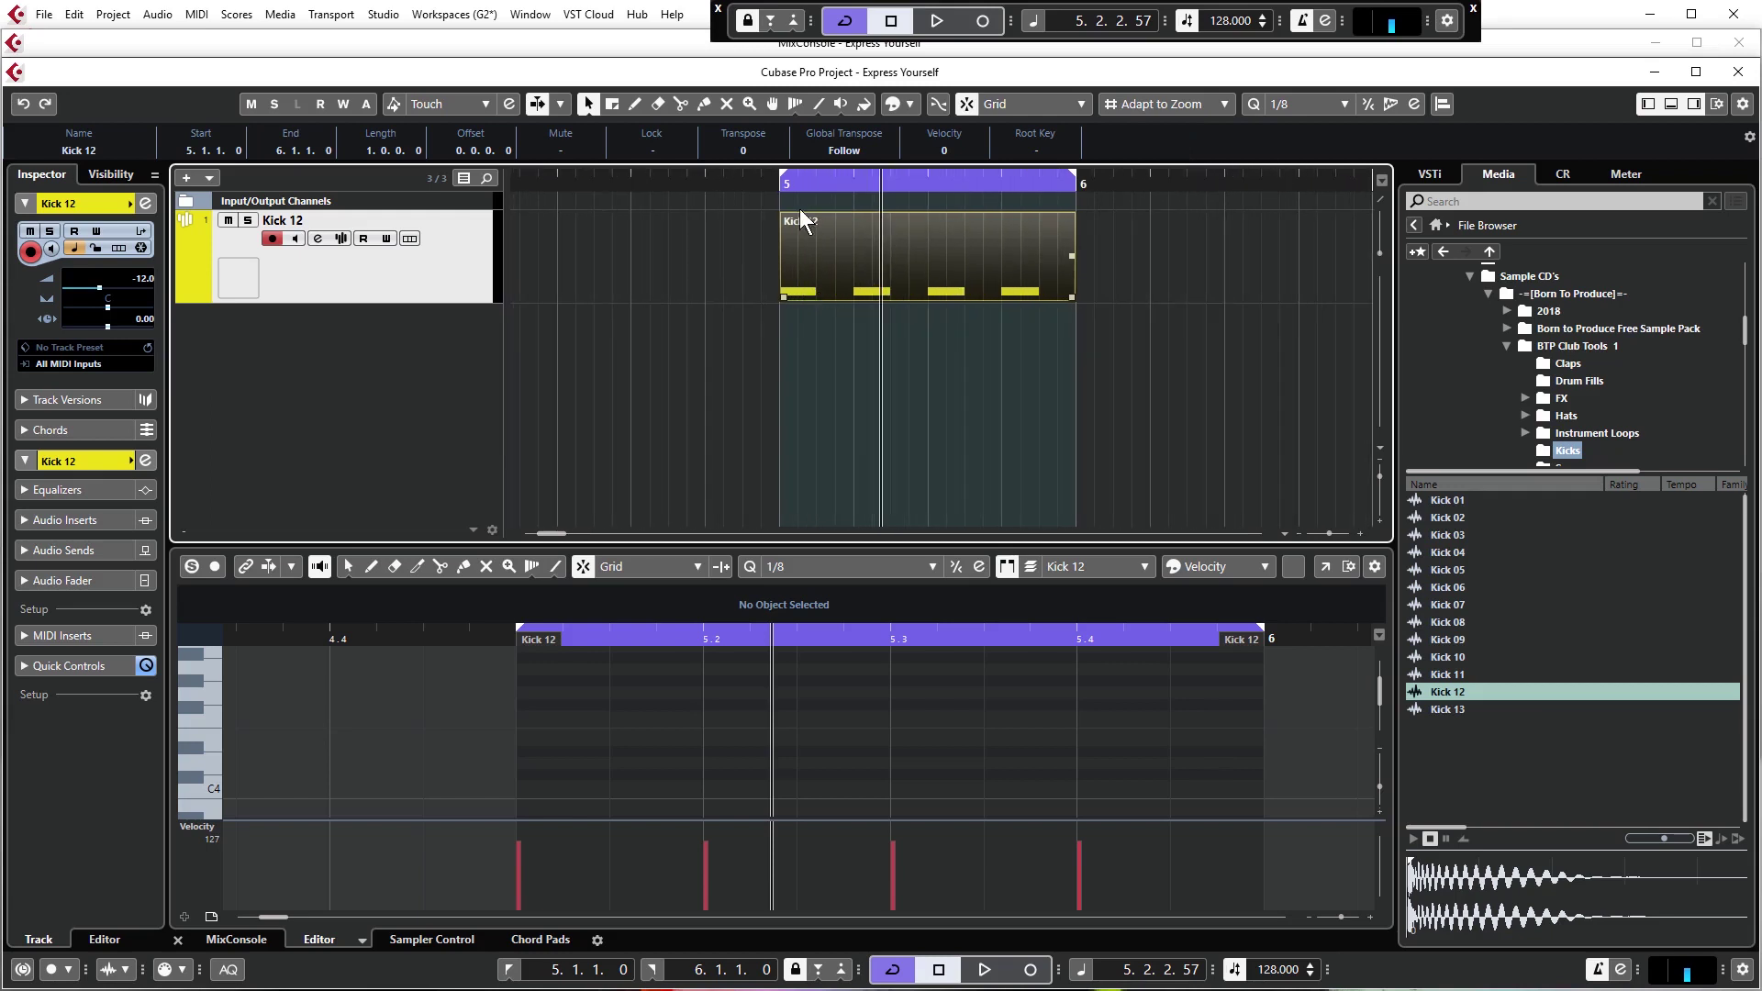
pyautogui.moveTo(905, 250)
pyautogui.mouseDown()
pyautogui.moveTo(802, 250)
pyautogui.moveTo(947, 246)
pyautogui.moveTo(905, 248)
pyautogui.mouseUp()
pyautogui.scroll(-5, 821, 266)
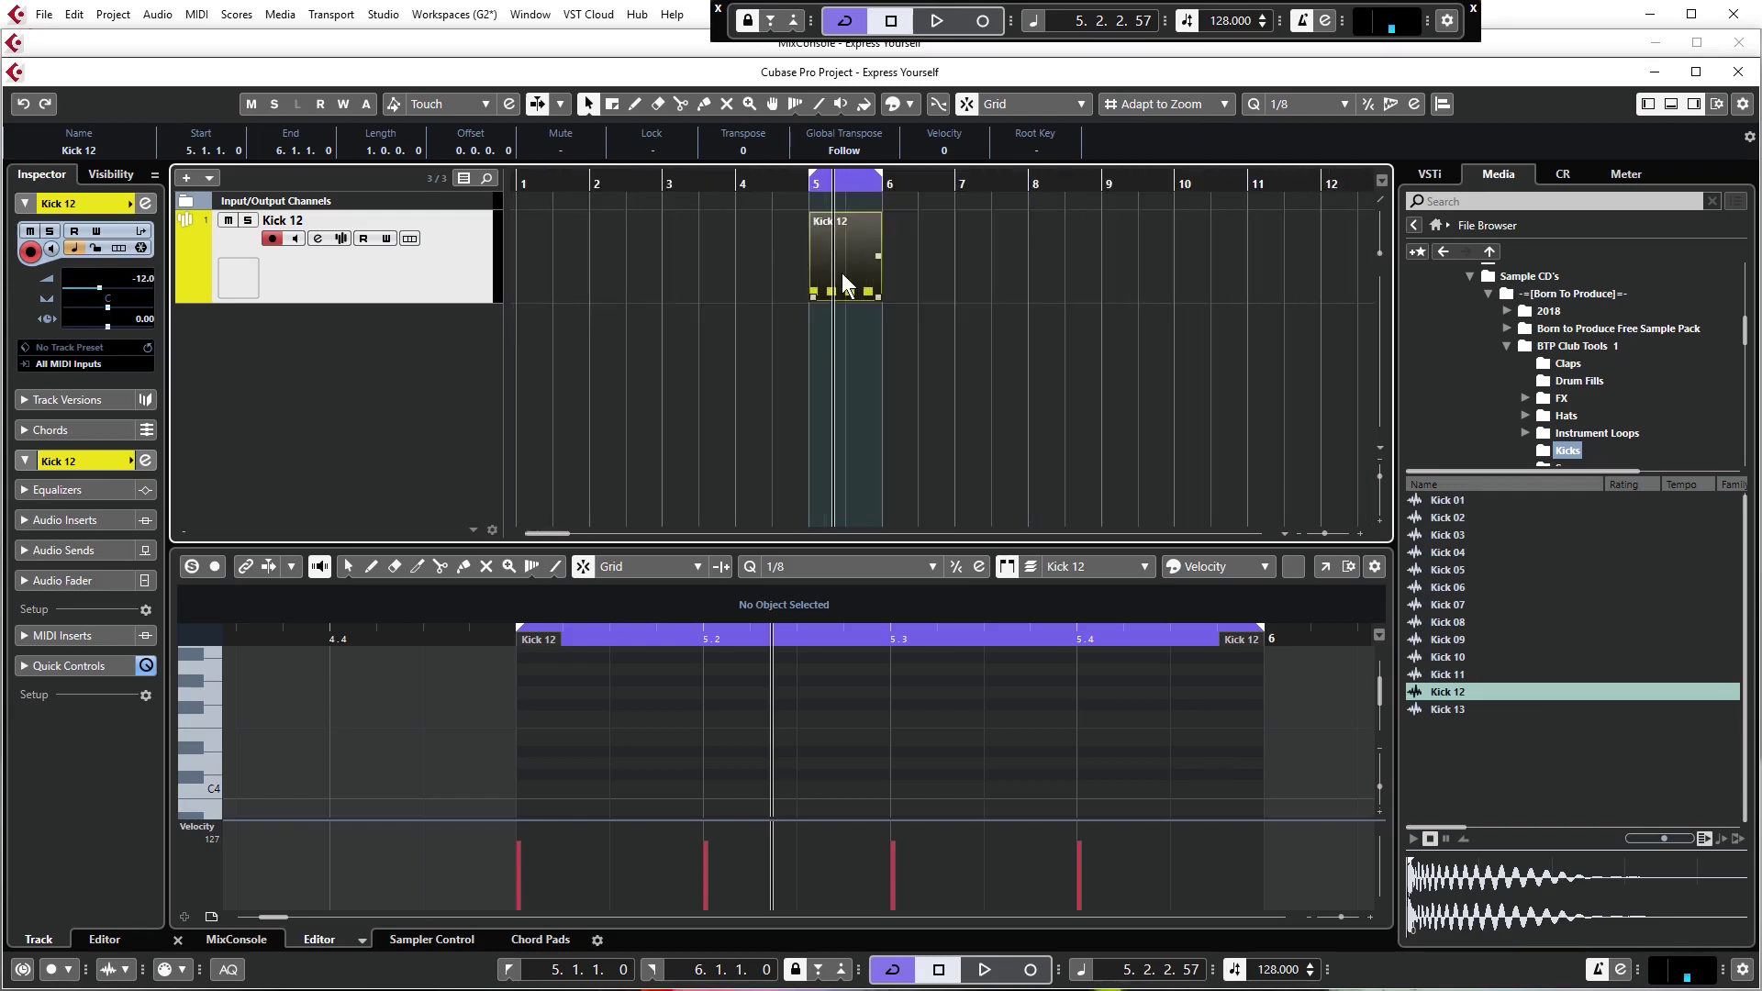
pyautogui.scroll(2, 831, 266)
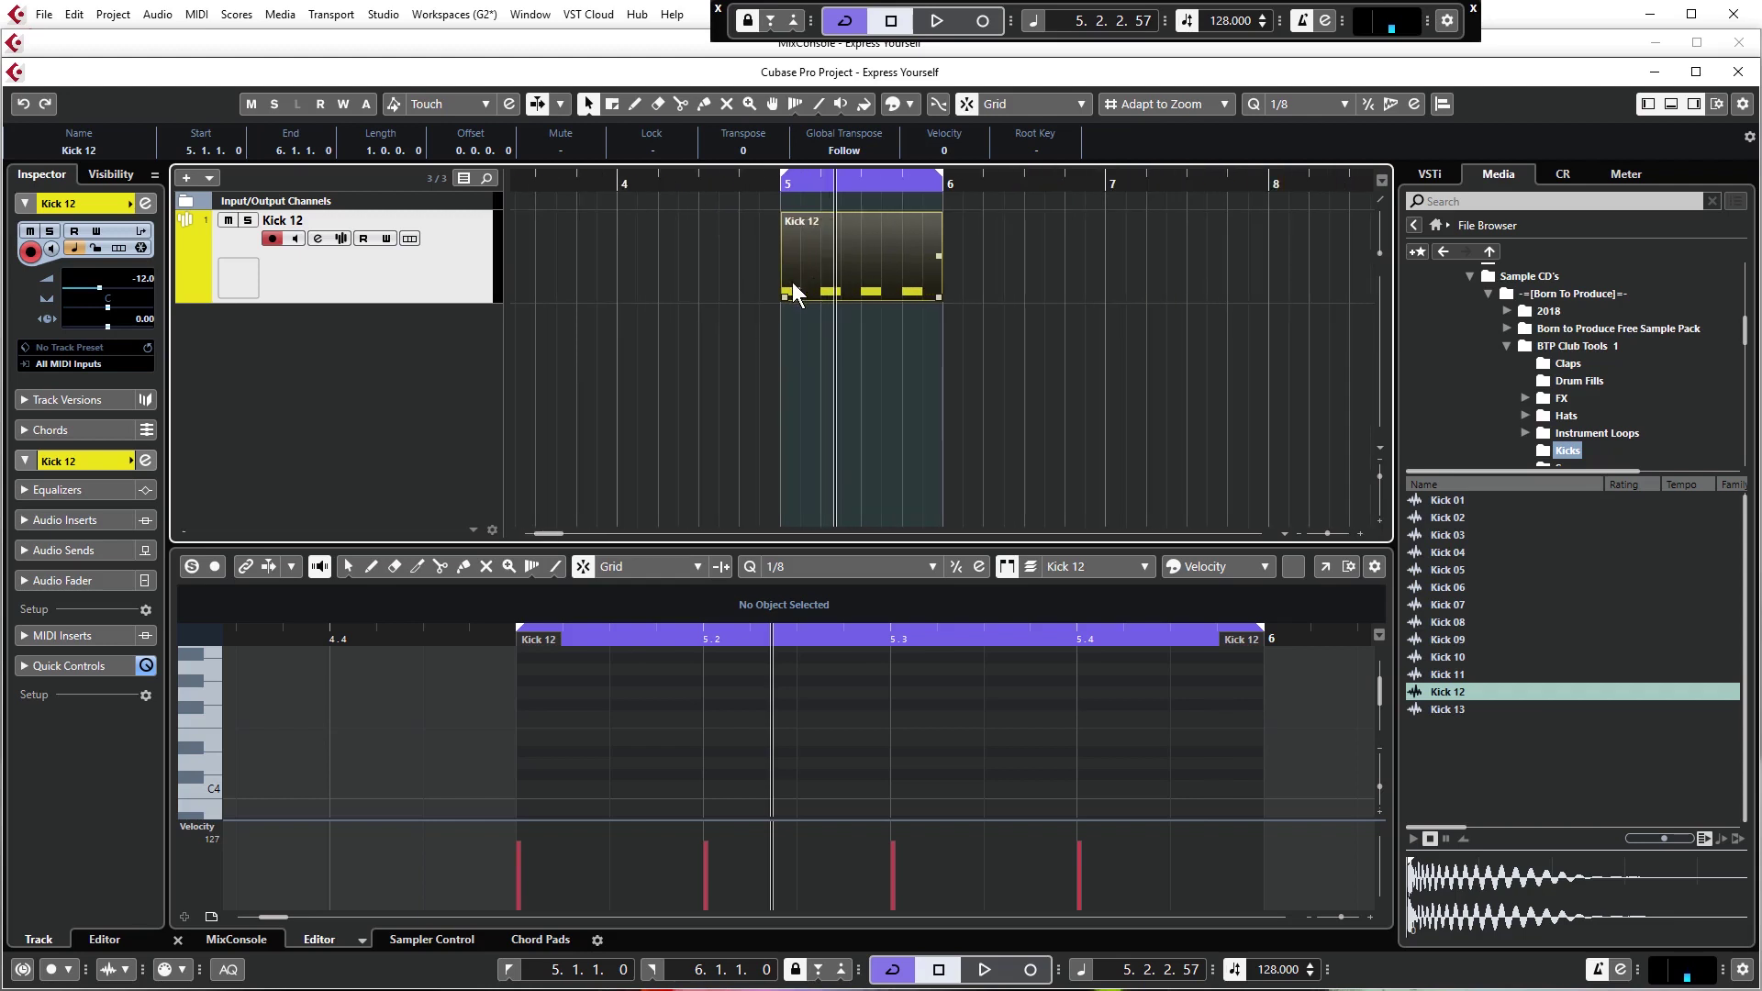
pyautogui.hscroll(-1, 793, 283)
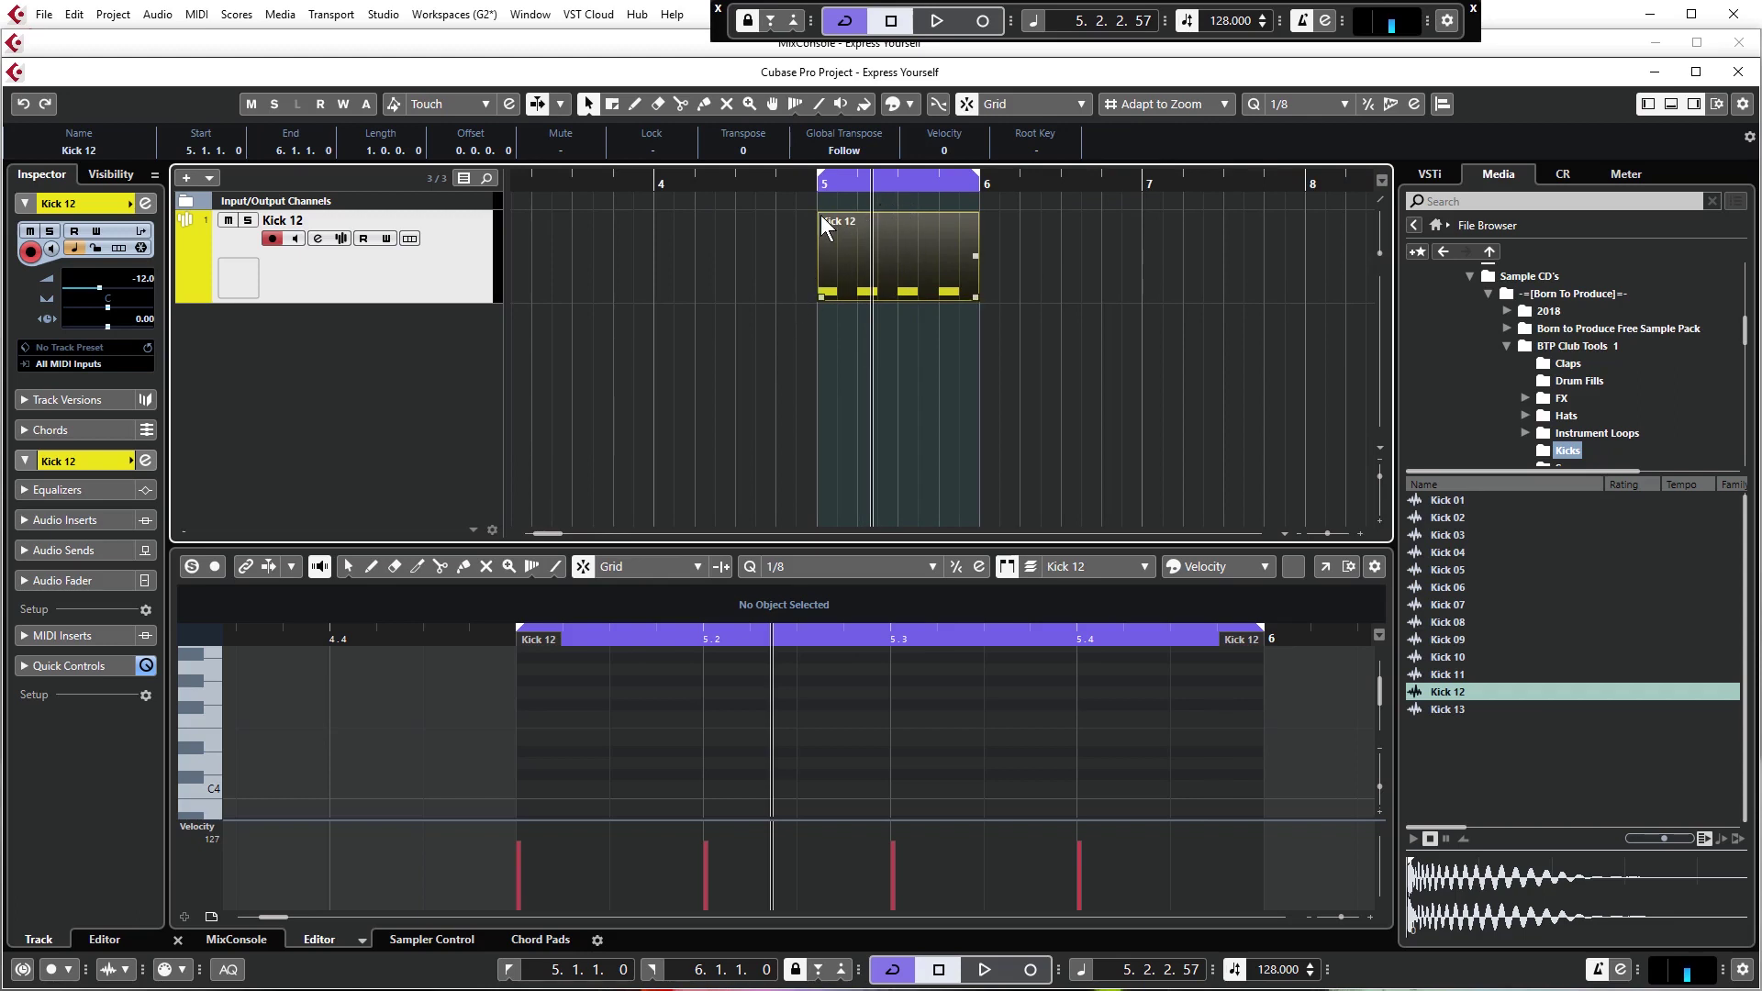
pyautogui.click(792, 184)
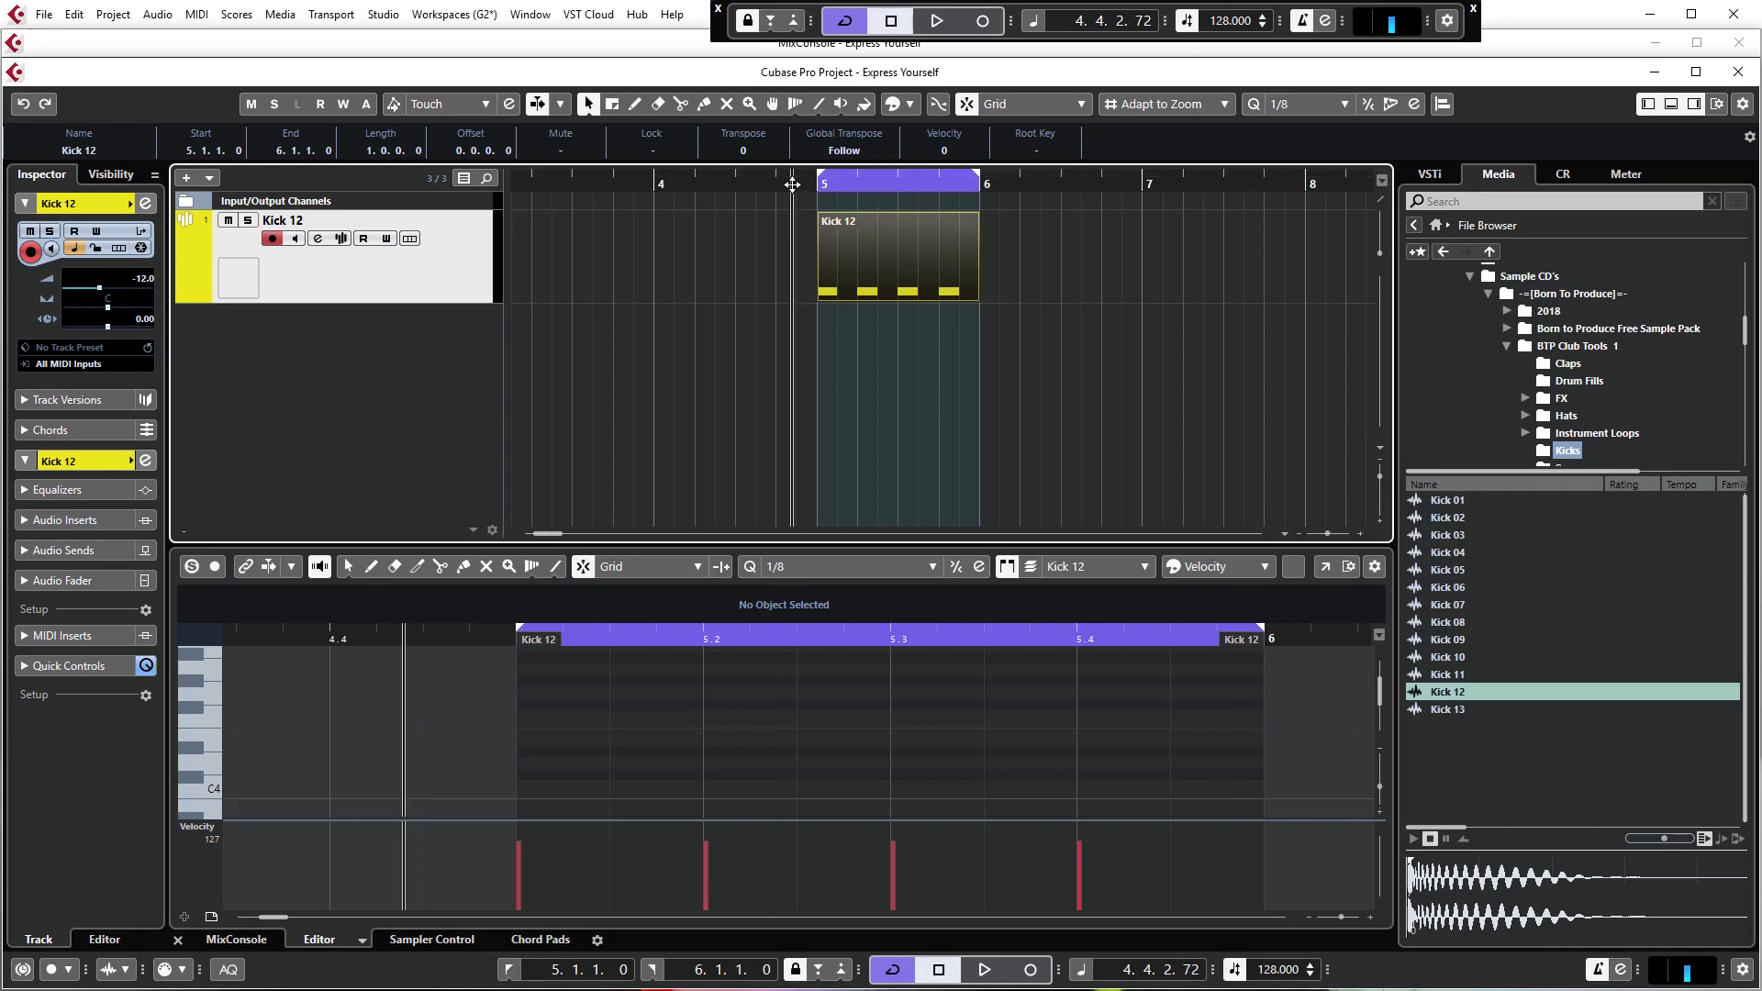
# Examine the kick part in bar 5 at closer zoom in the project window and lower editor, and listen to it from the bar's start.
pyautogui.click(782, 185)
pyautogui.press('h')
pyautogui.moveTo(782, 185); pyautogui.dragTo(784, 179)
pyautogui.moveTo(915, 188); pyautogui.dragTo(913, 190)
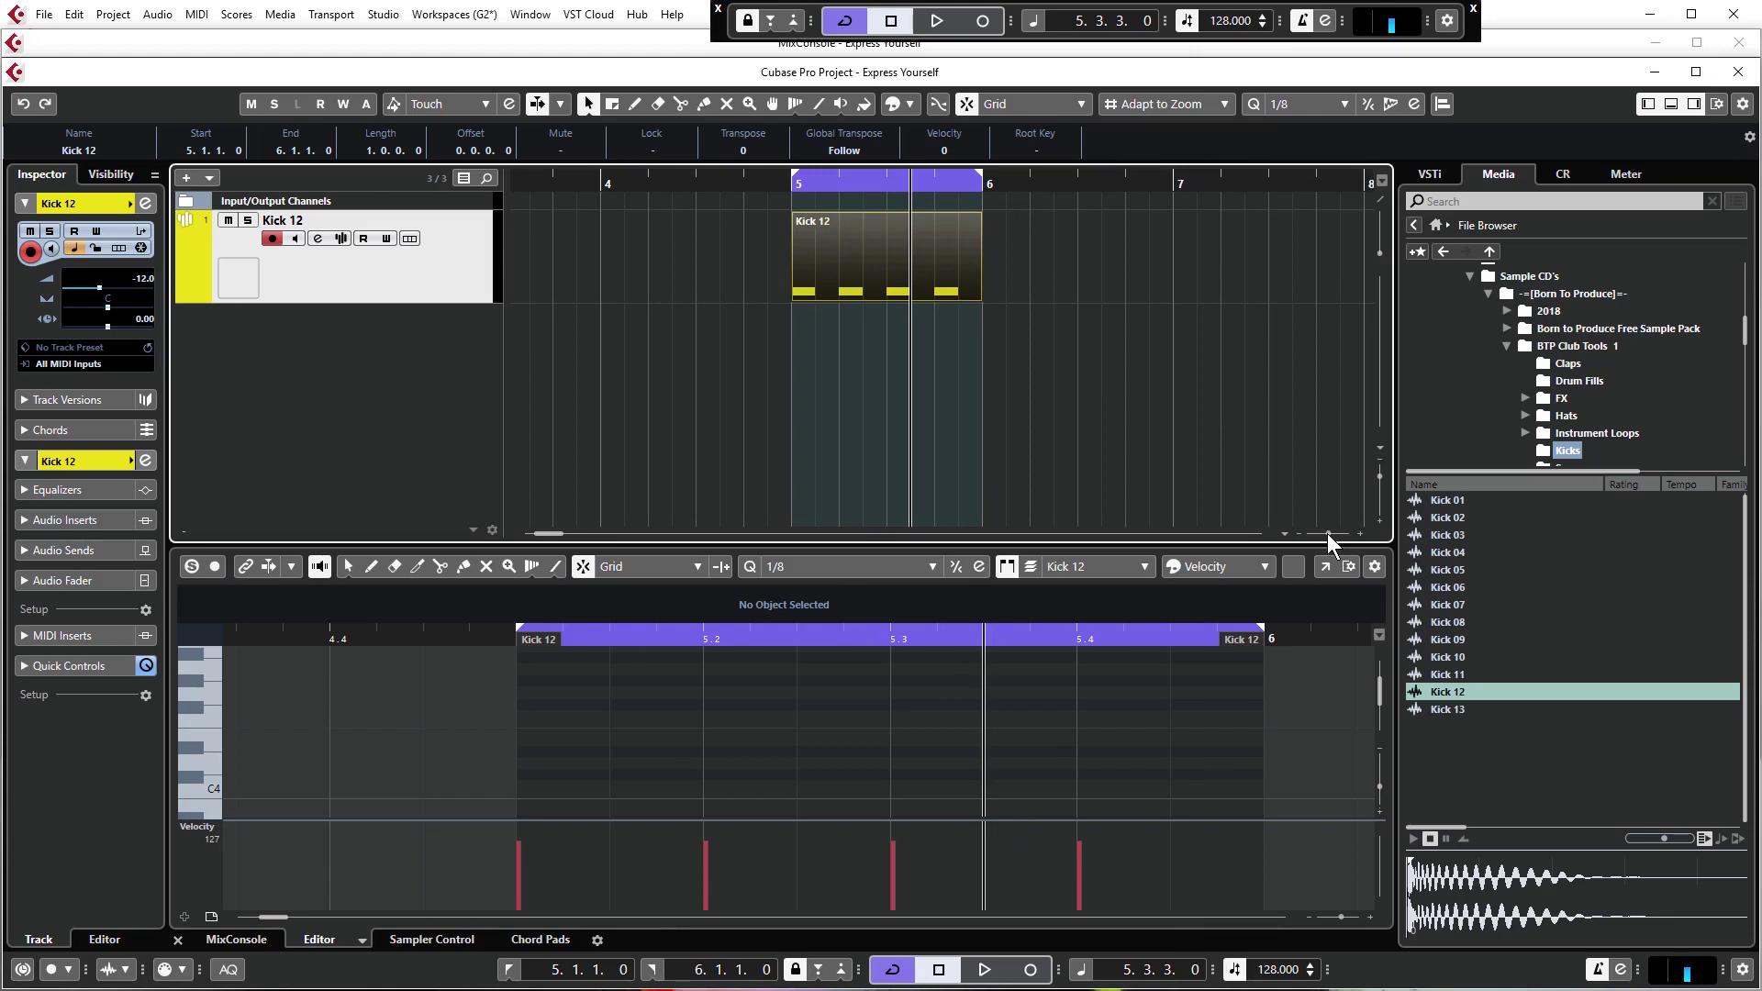
pyautogui.moveTo(1329, 532); pyautogui.dragTo(1330, 532)
pyautogui.press('g')
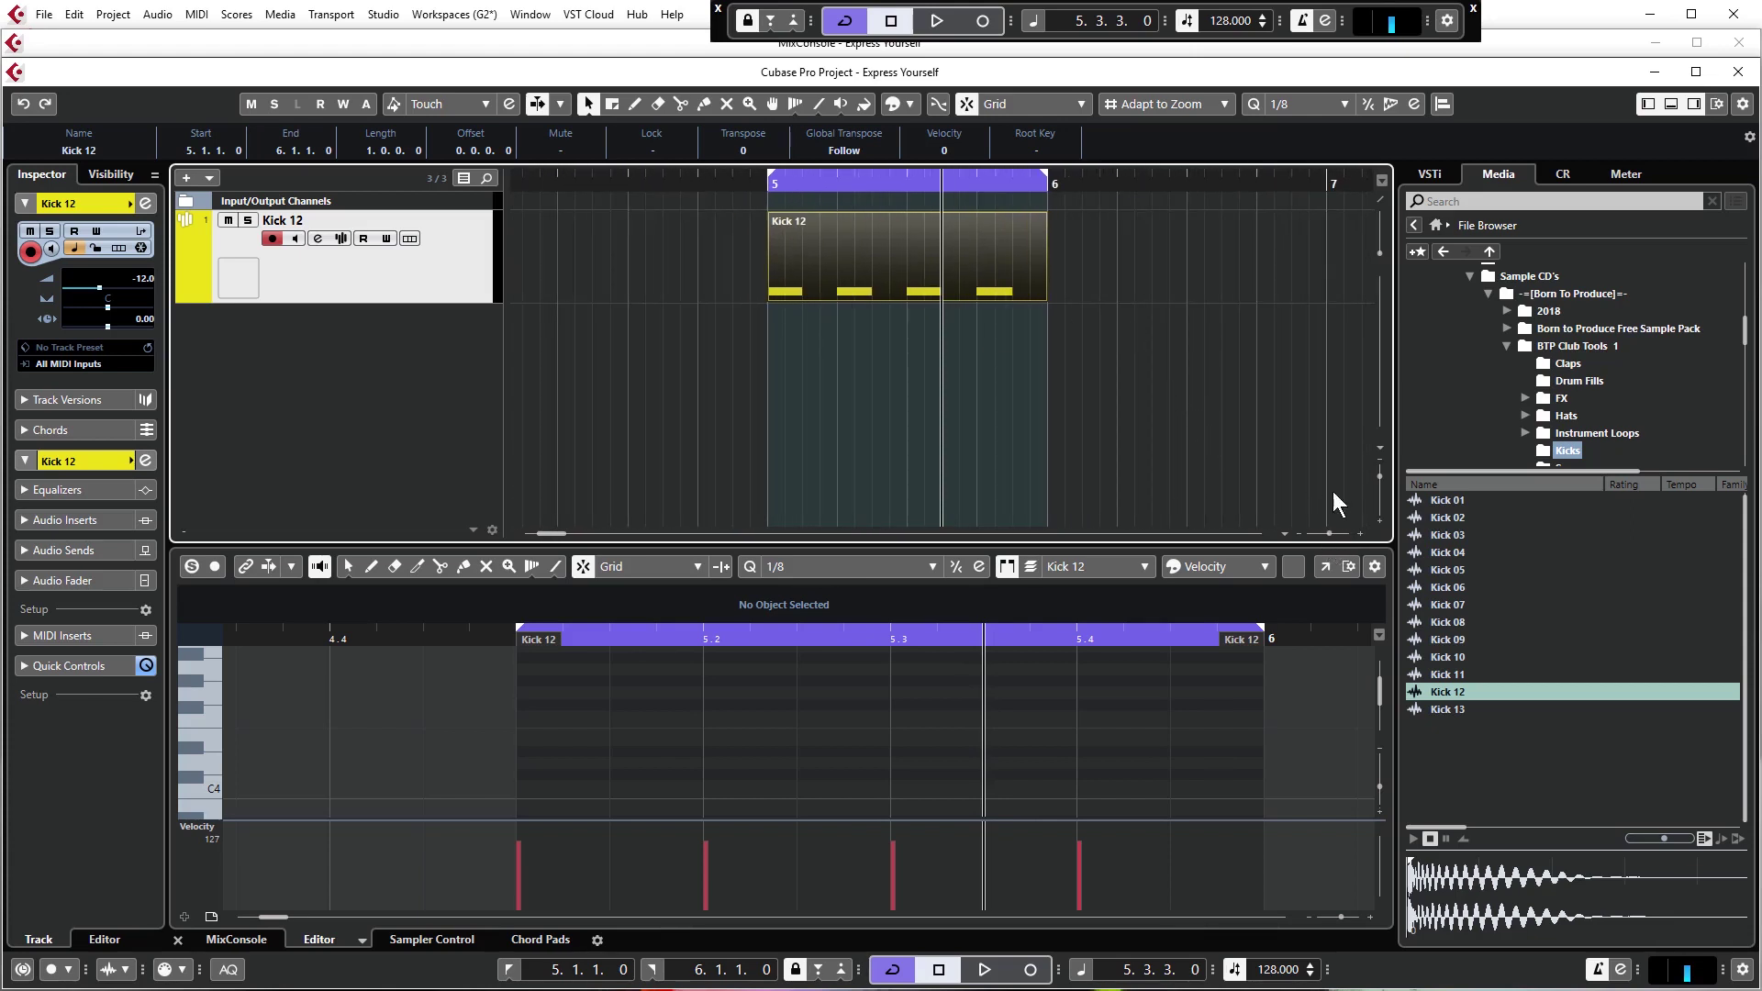
pyautogui.moveTo(1382, 473); pyautogui.dragTo(1380, 474)
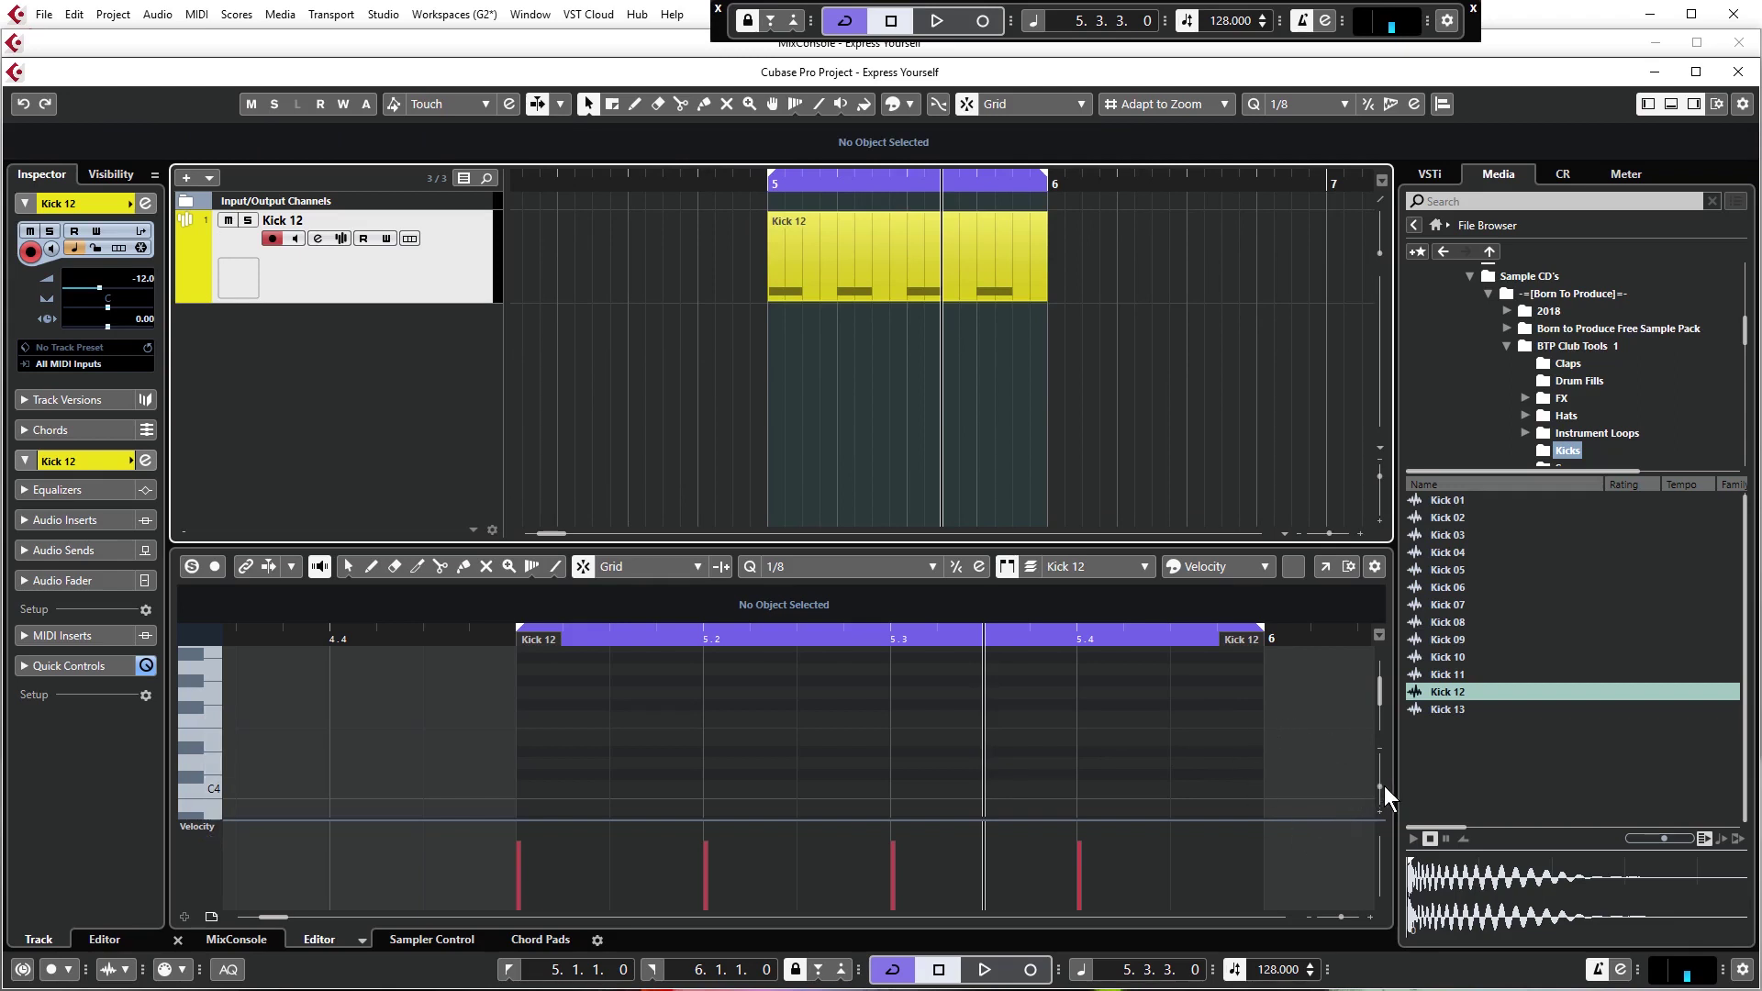
pyautogui.scroll(3, 1379, 785)
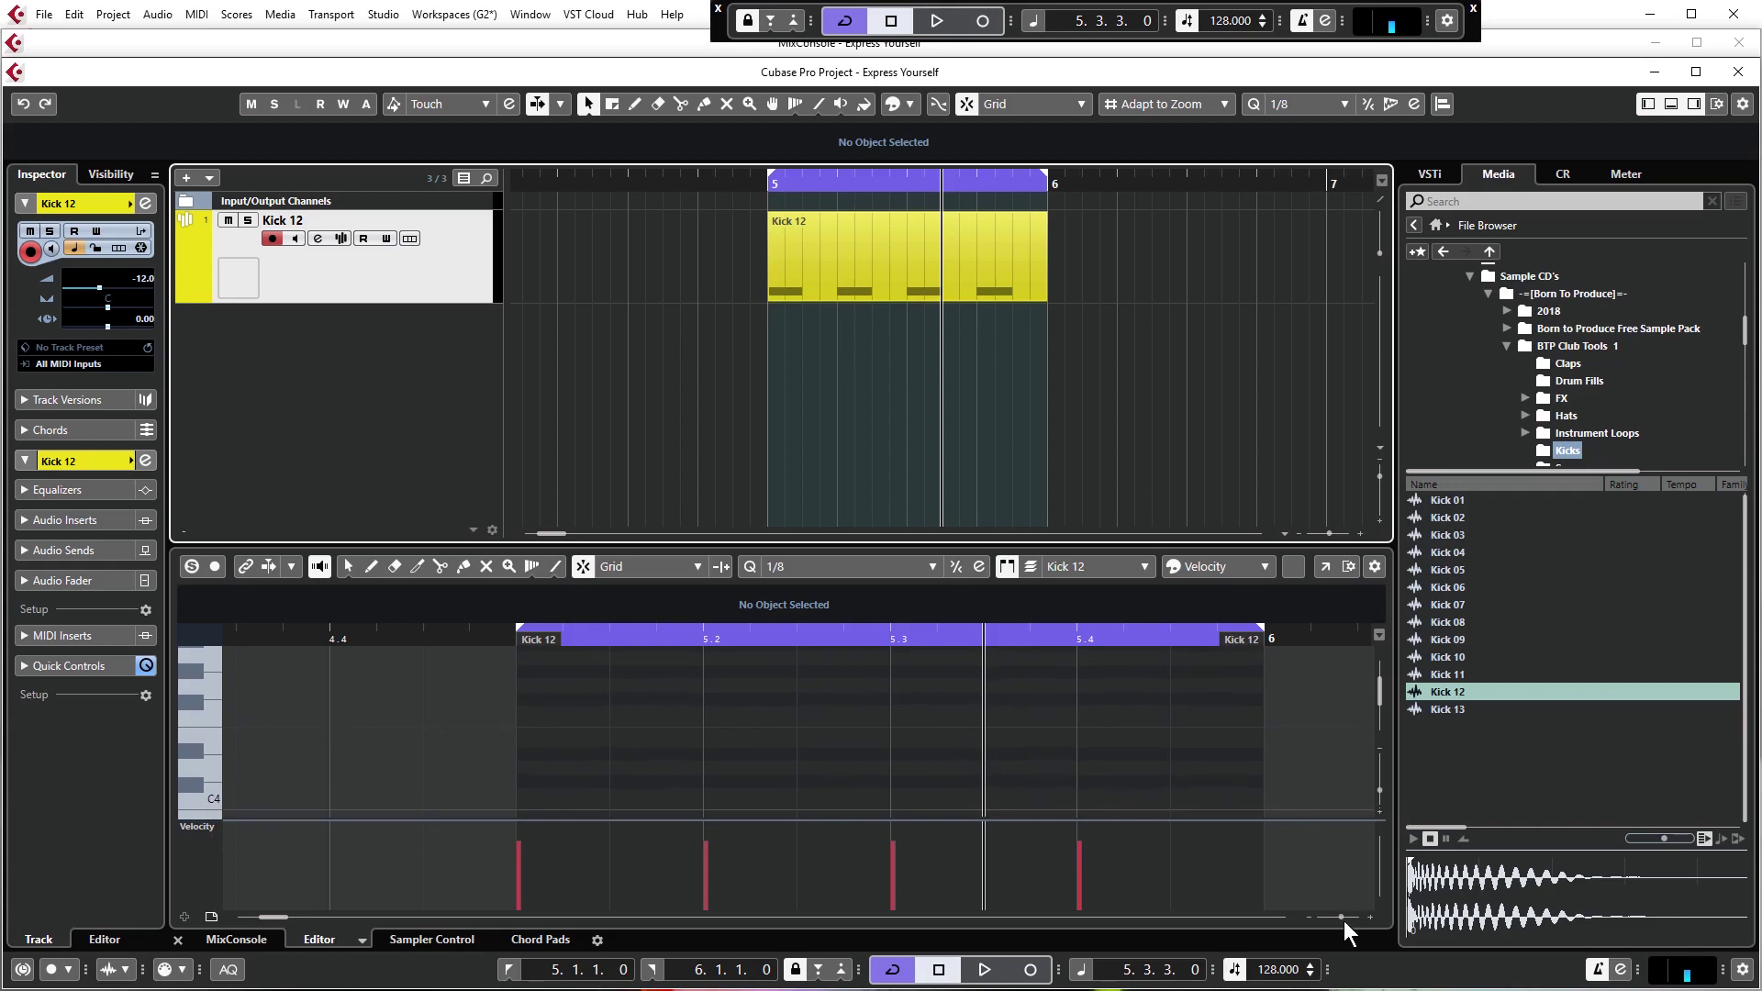
pyautogui.scroll(-3, 1344, 915)
pyautogui.press('space')
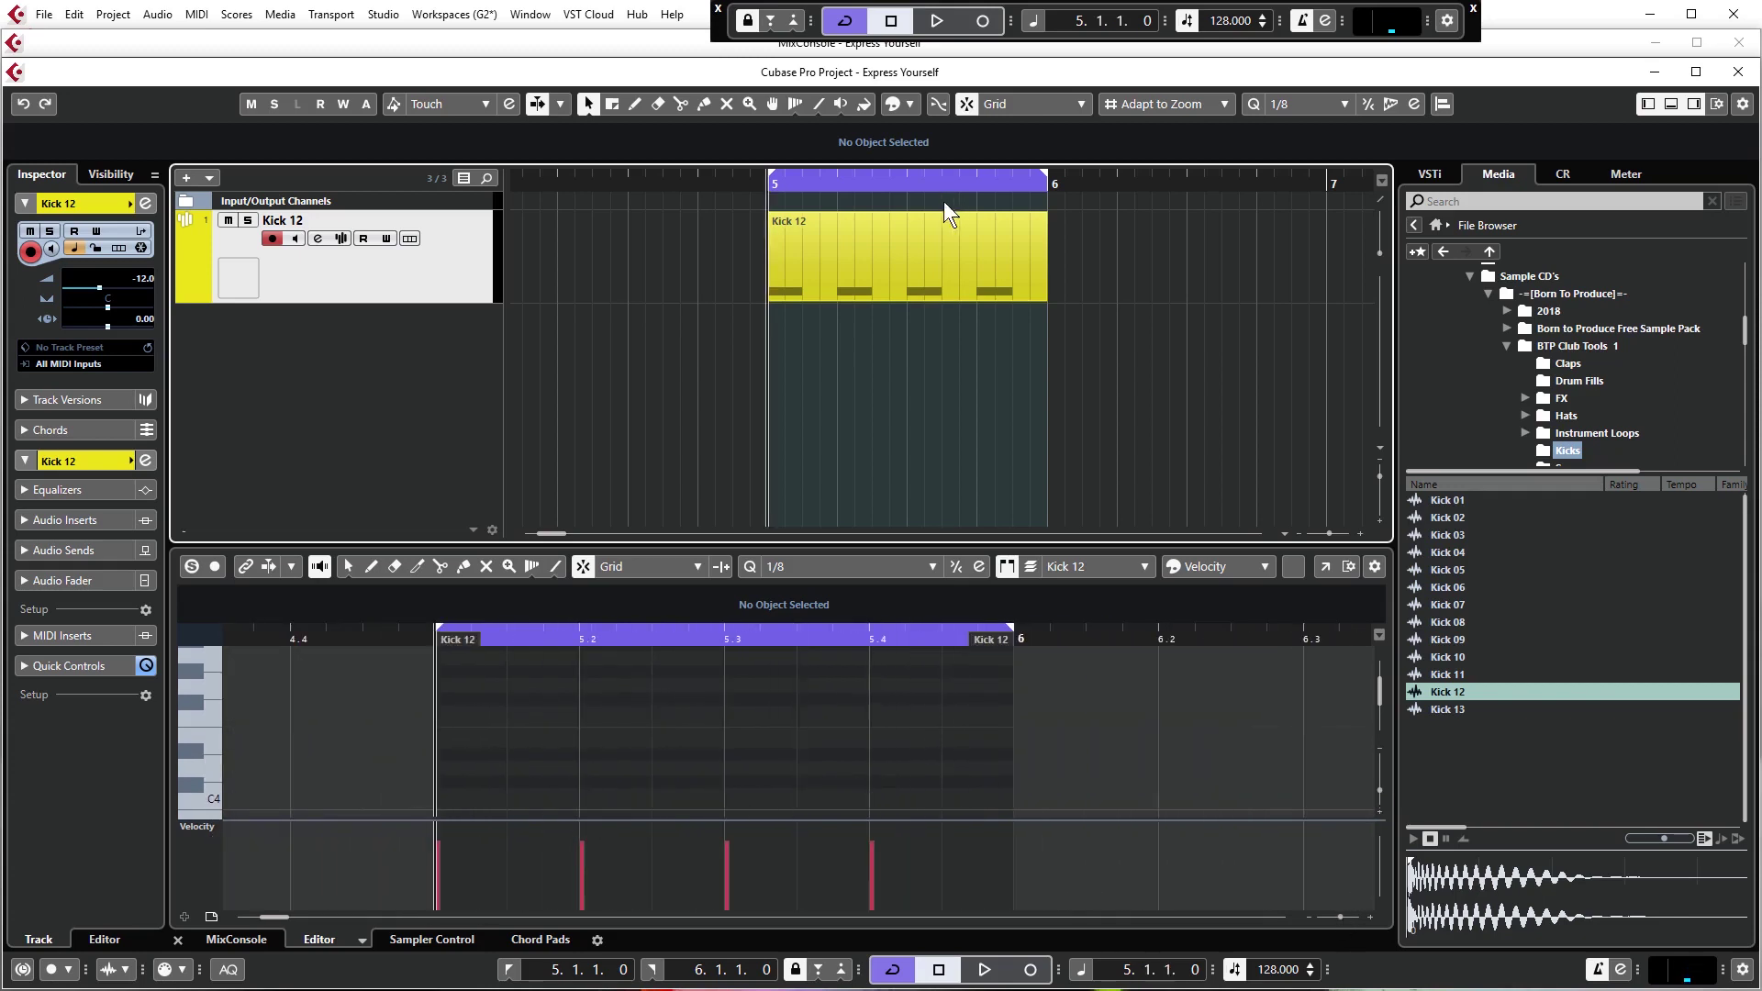
pyautogui.press('space')
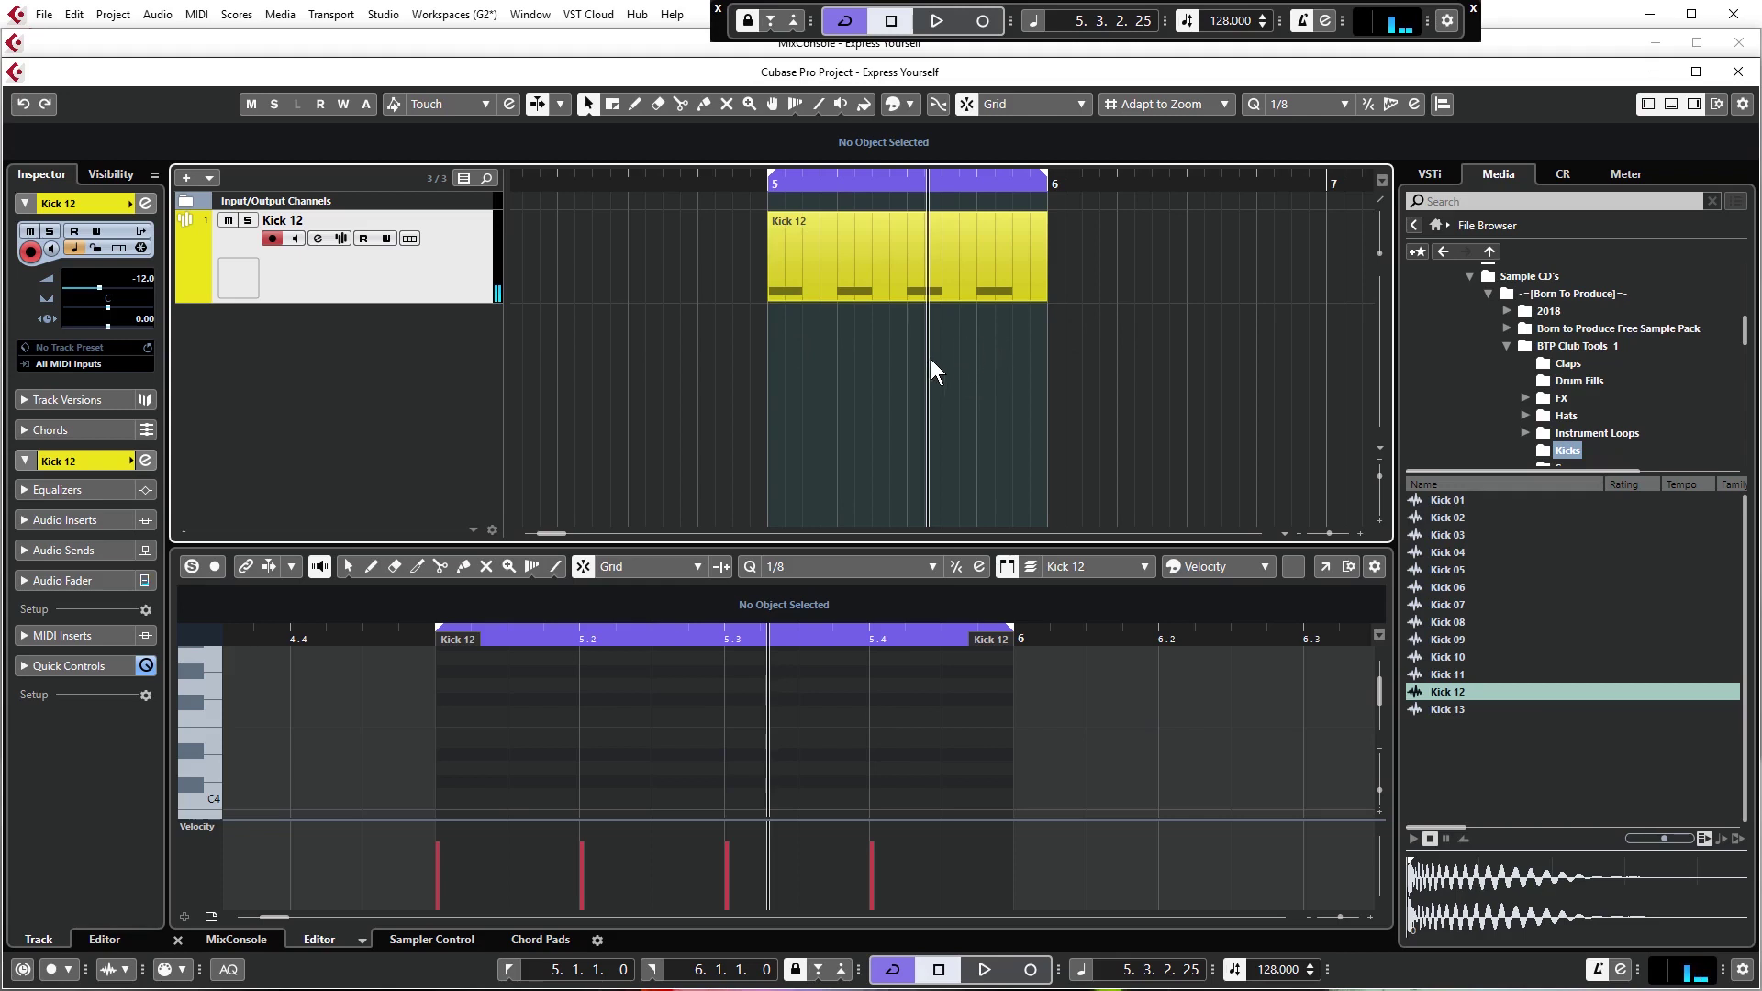
# Create a sampler track from Clap 01 in the BTP Club Tools 1 Claps folder and copy the Kick 12 part onto it at bar 5.
pyautogui.click(1568, 364)
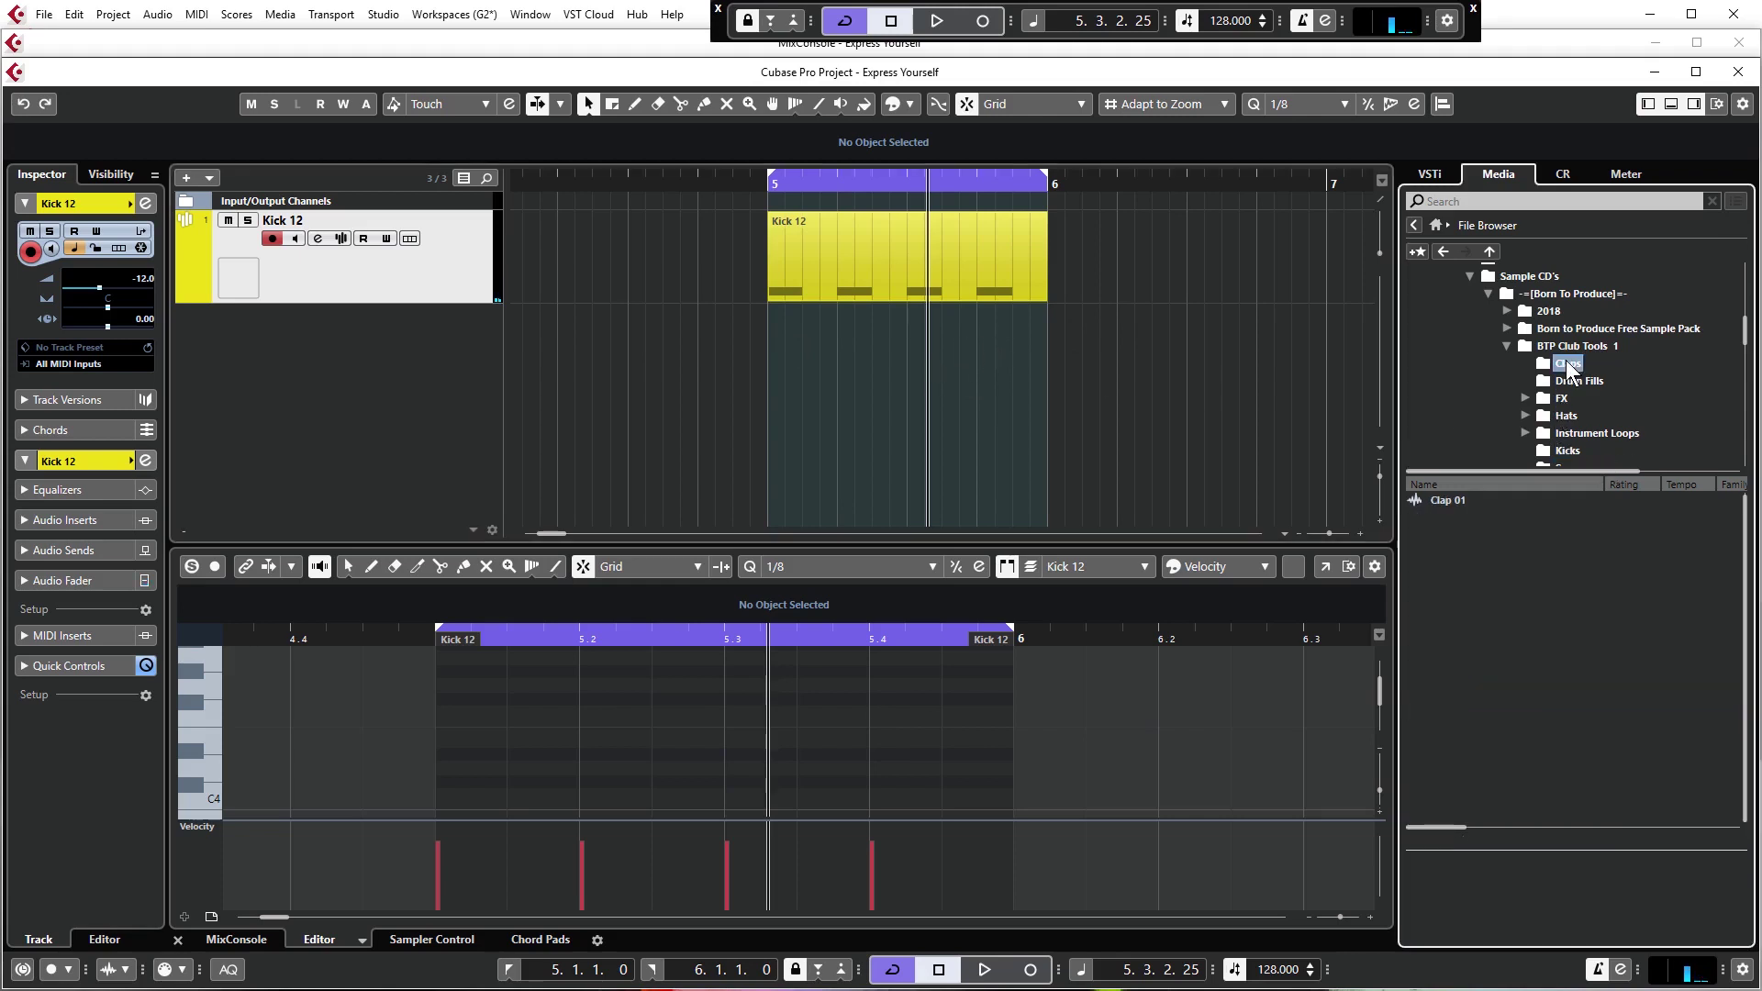
pyautogui.click(1445, 500)
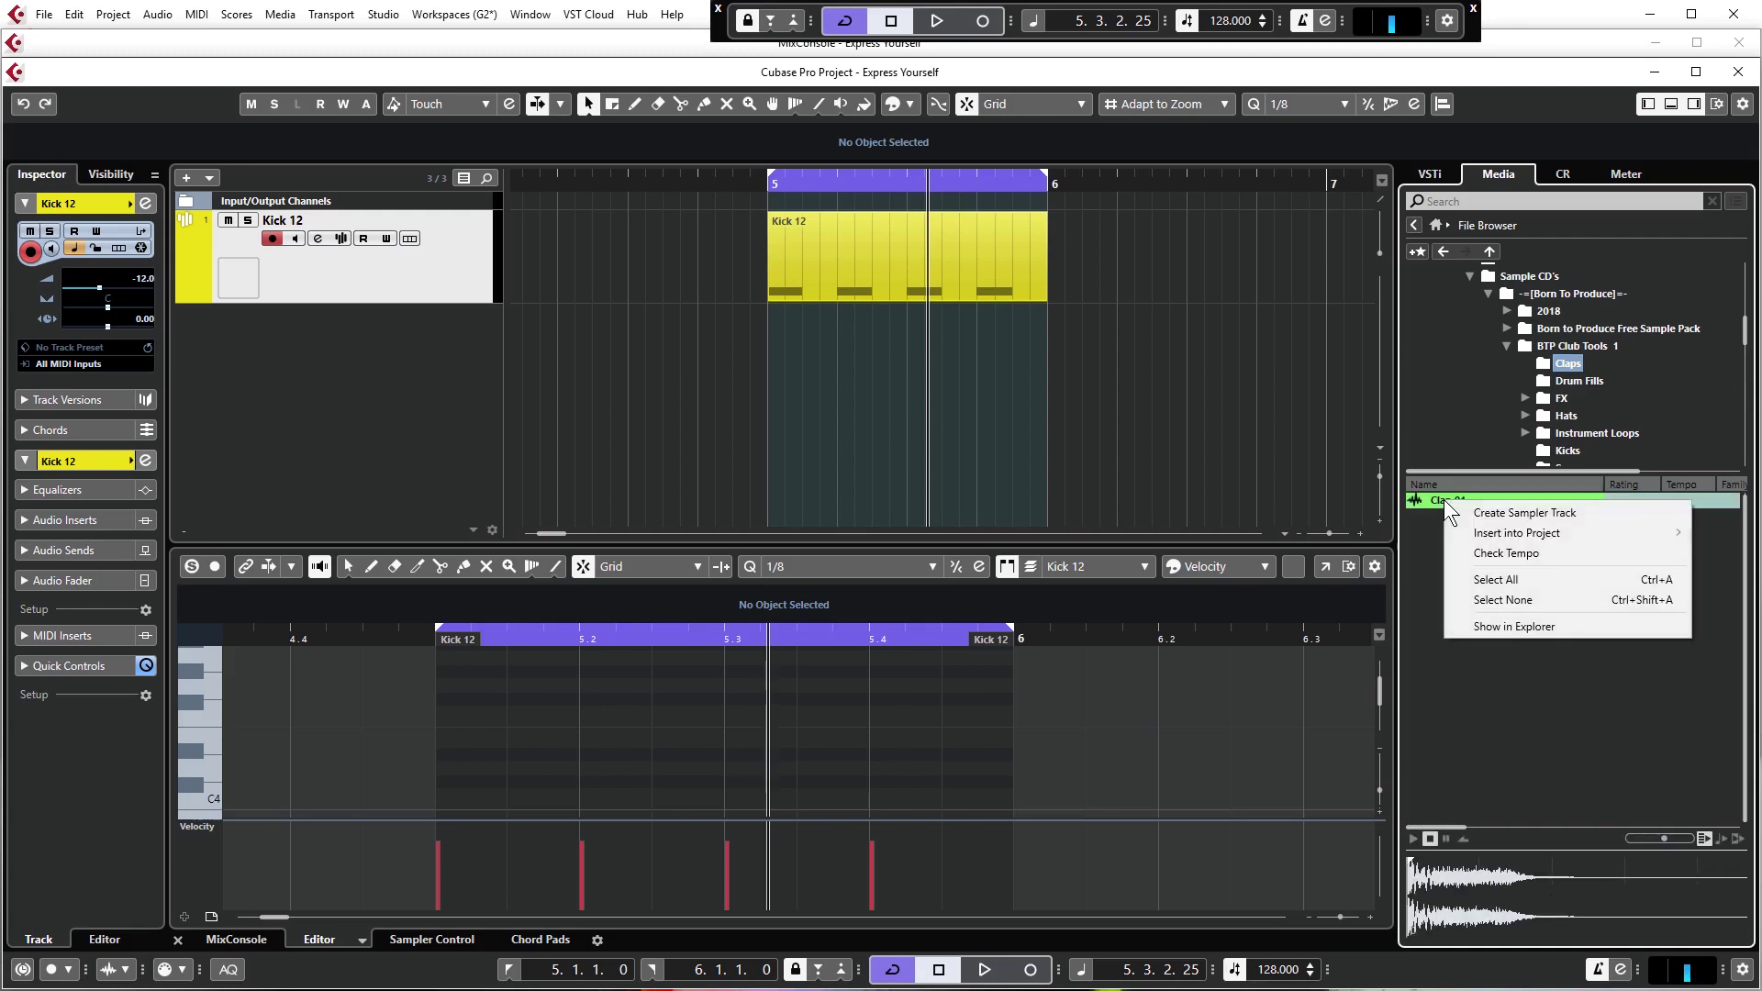
pyautogui.click(1494, 511)
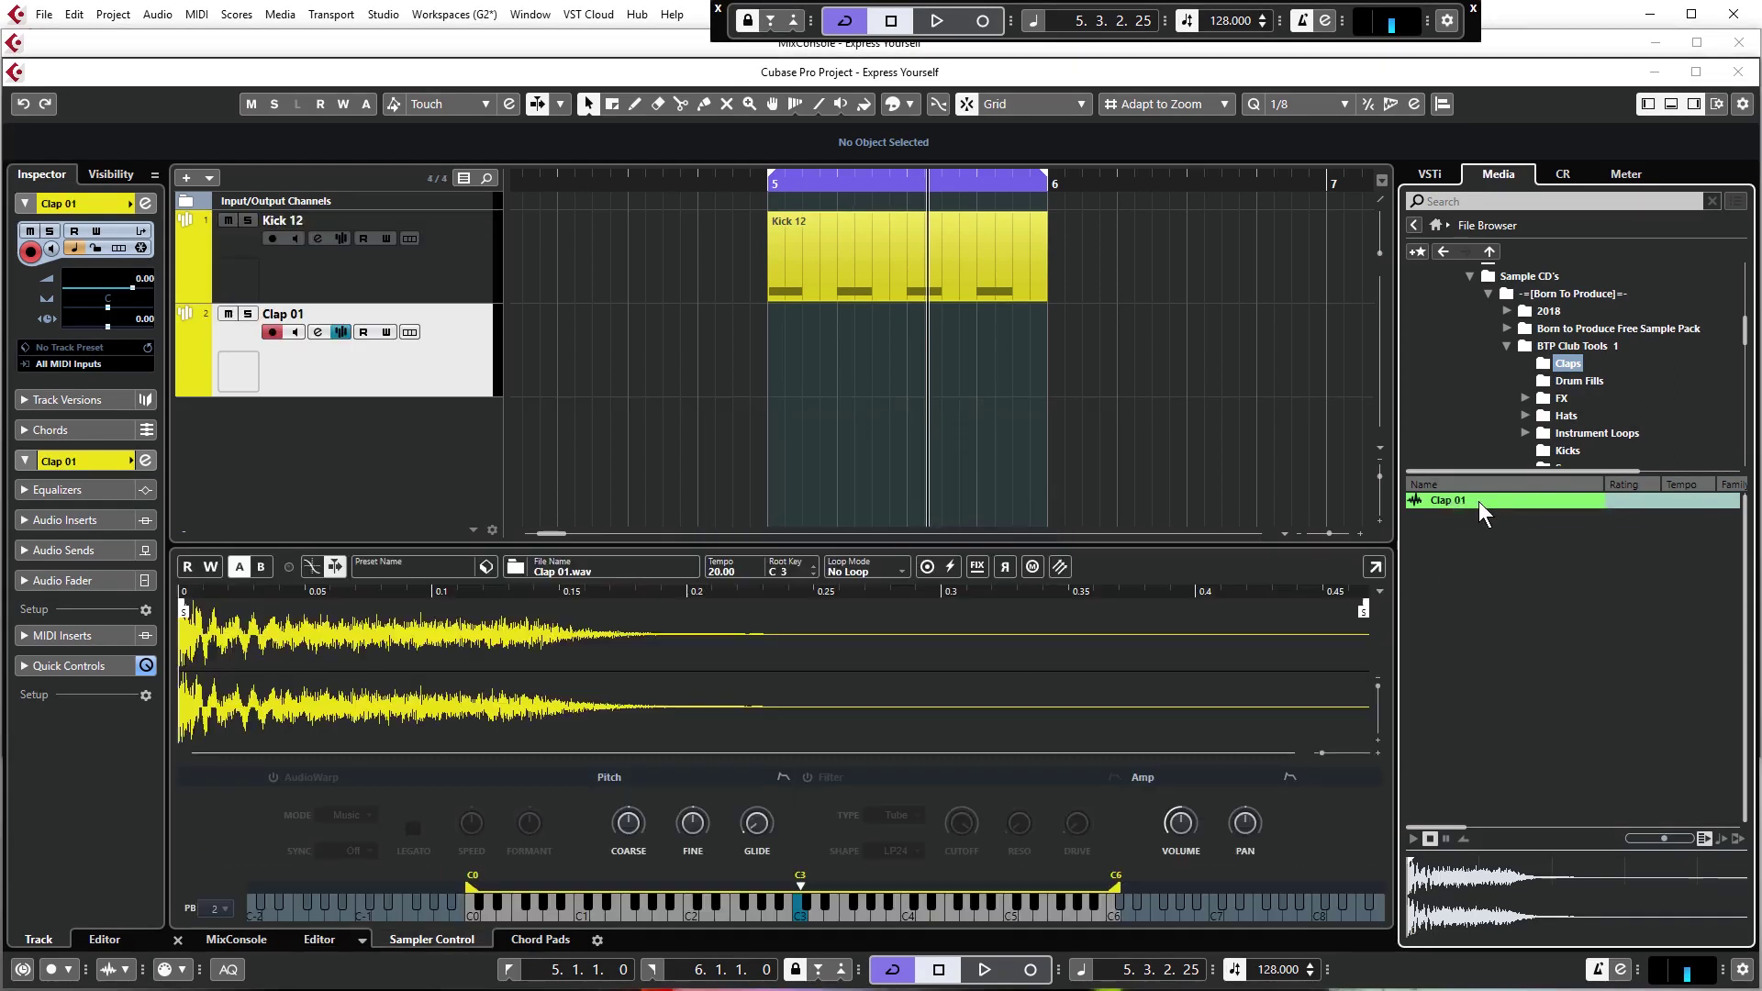
pyautogui.moveTo(850, 290); pyautogui.dragTo(862, 366)
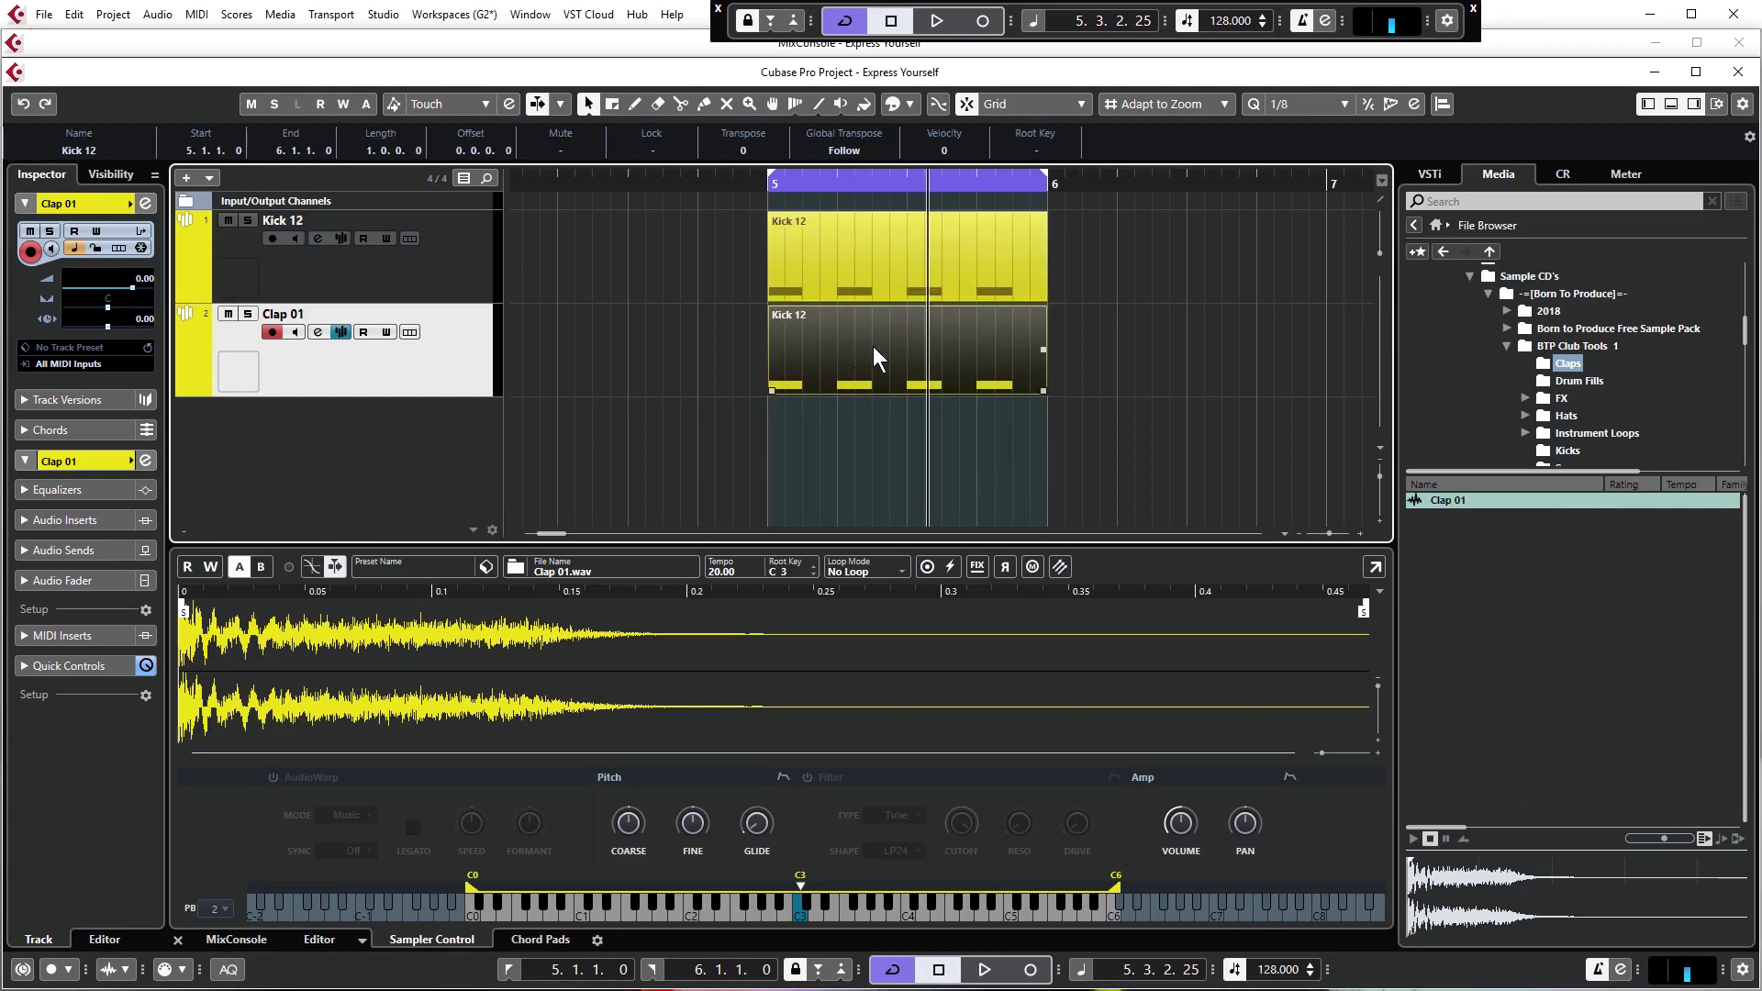
# Delete the C3 notes on beats 1 and 3 of the clap track's part in the Key Editor, and close the editor window.
pyautogui.doubleClick(872, 338)
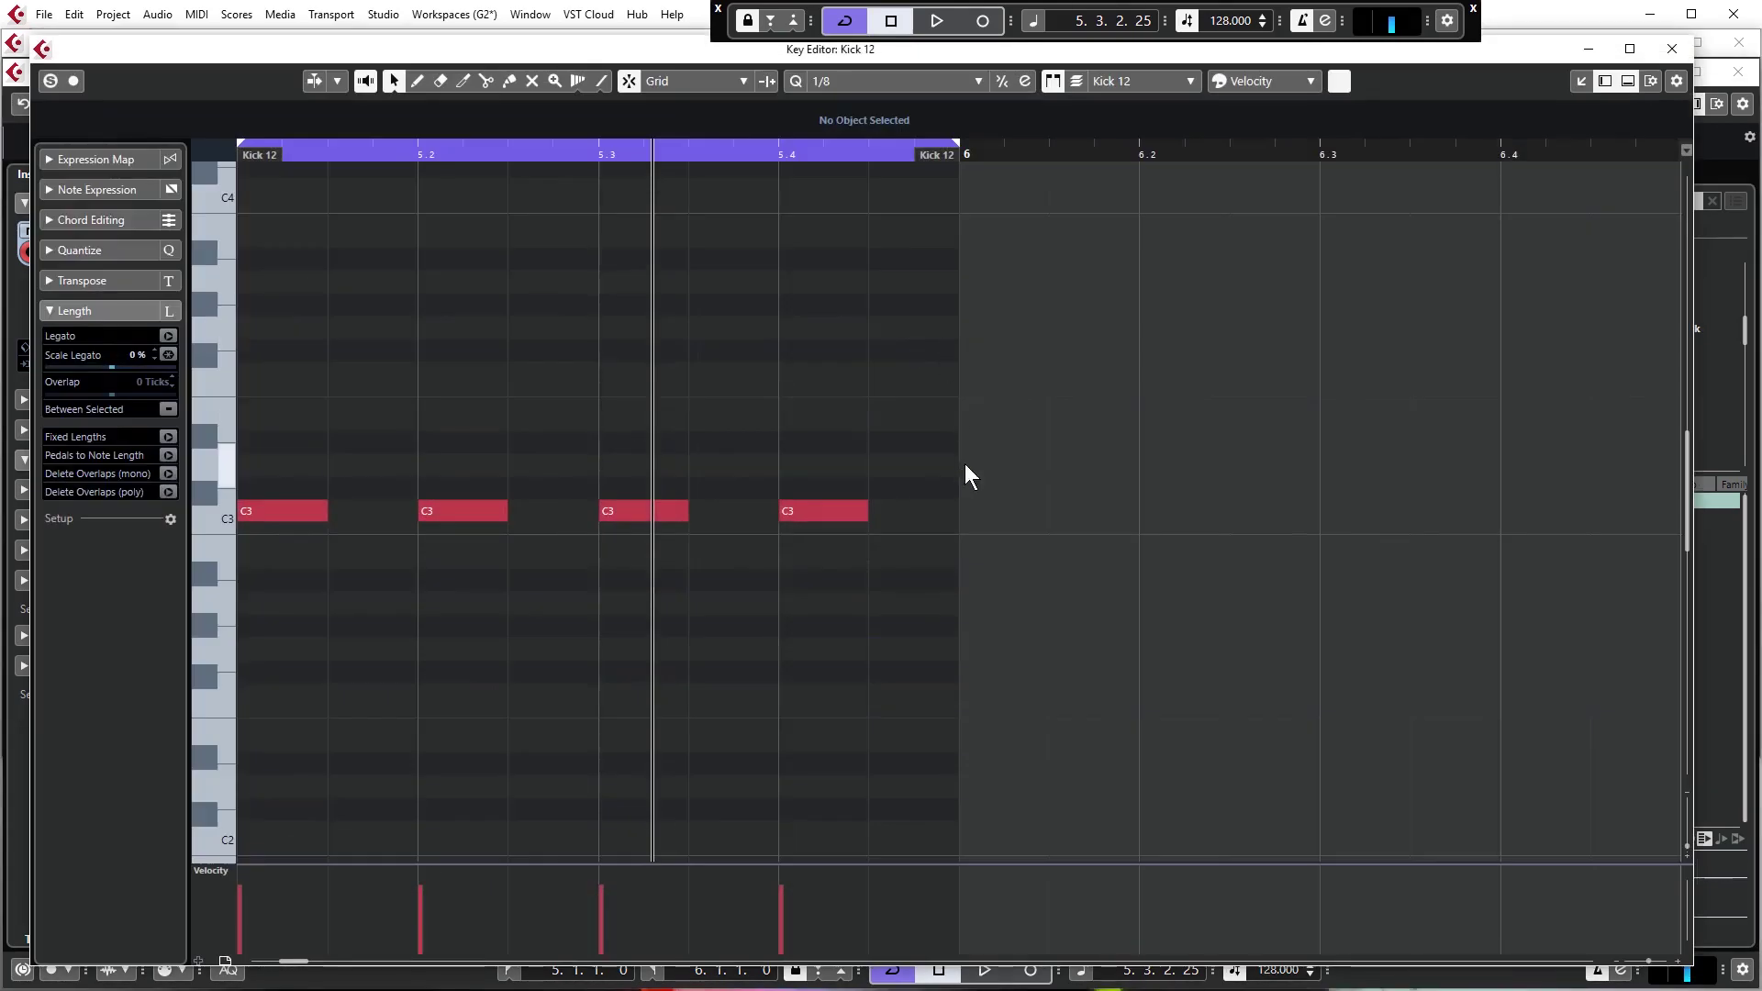
pyautogui.keyDown('ctrl'); pyautogui.scroll(-1, 954, 487); pyautogui.keyUp('ctrl')
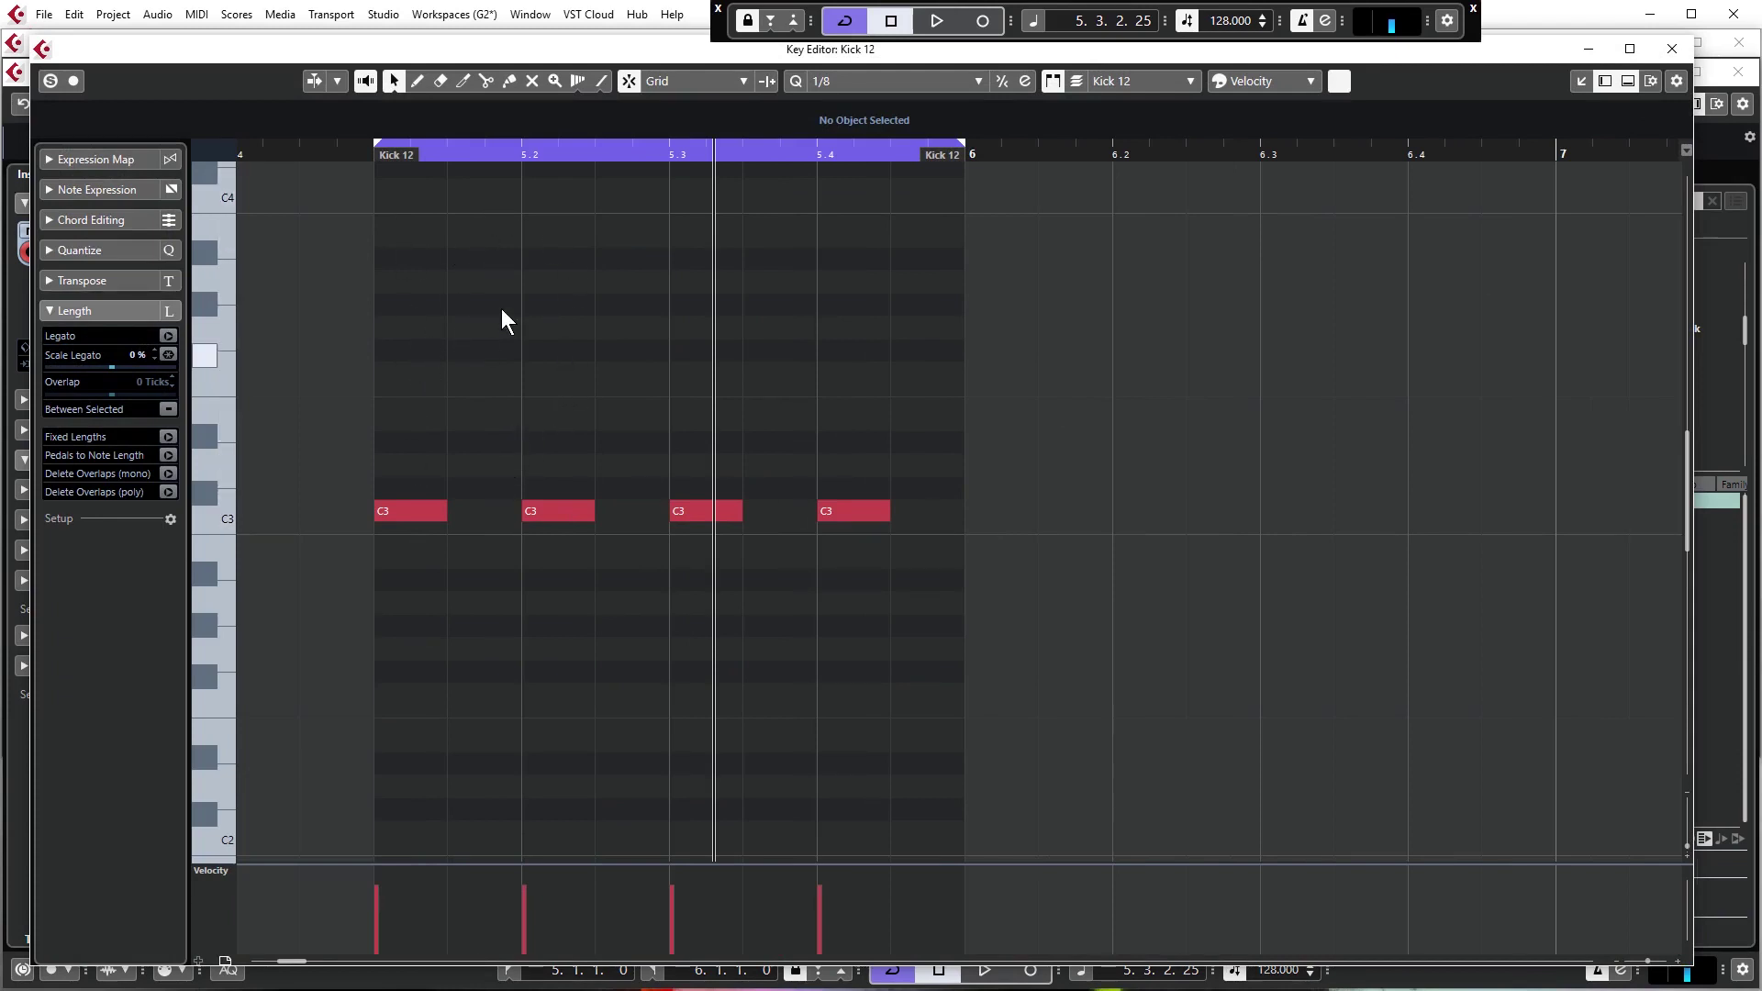
pyautogui.click(420, 510)
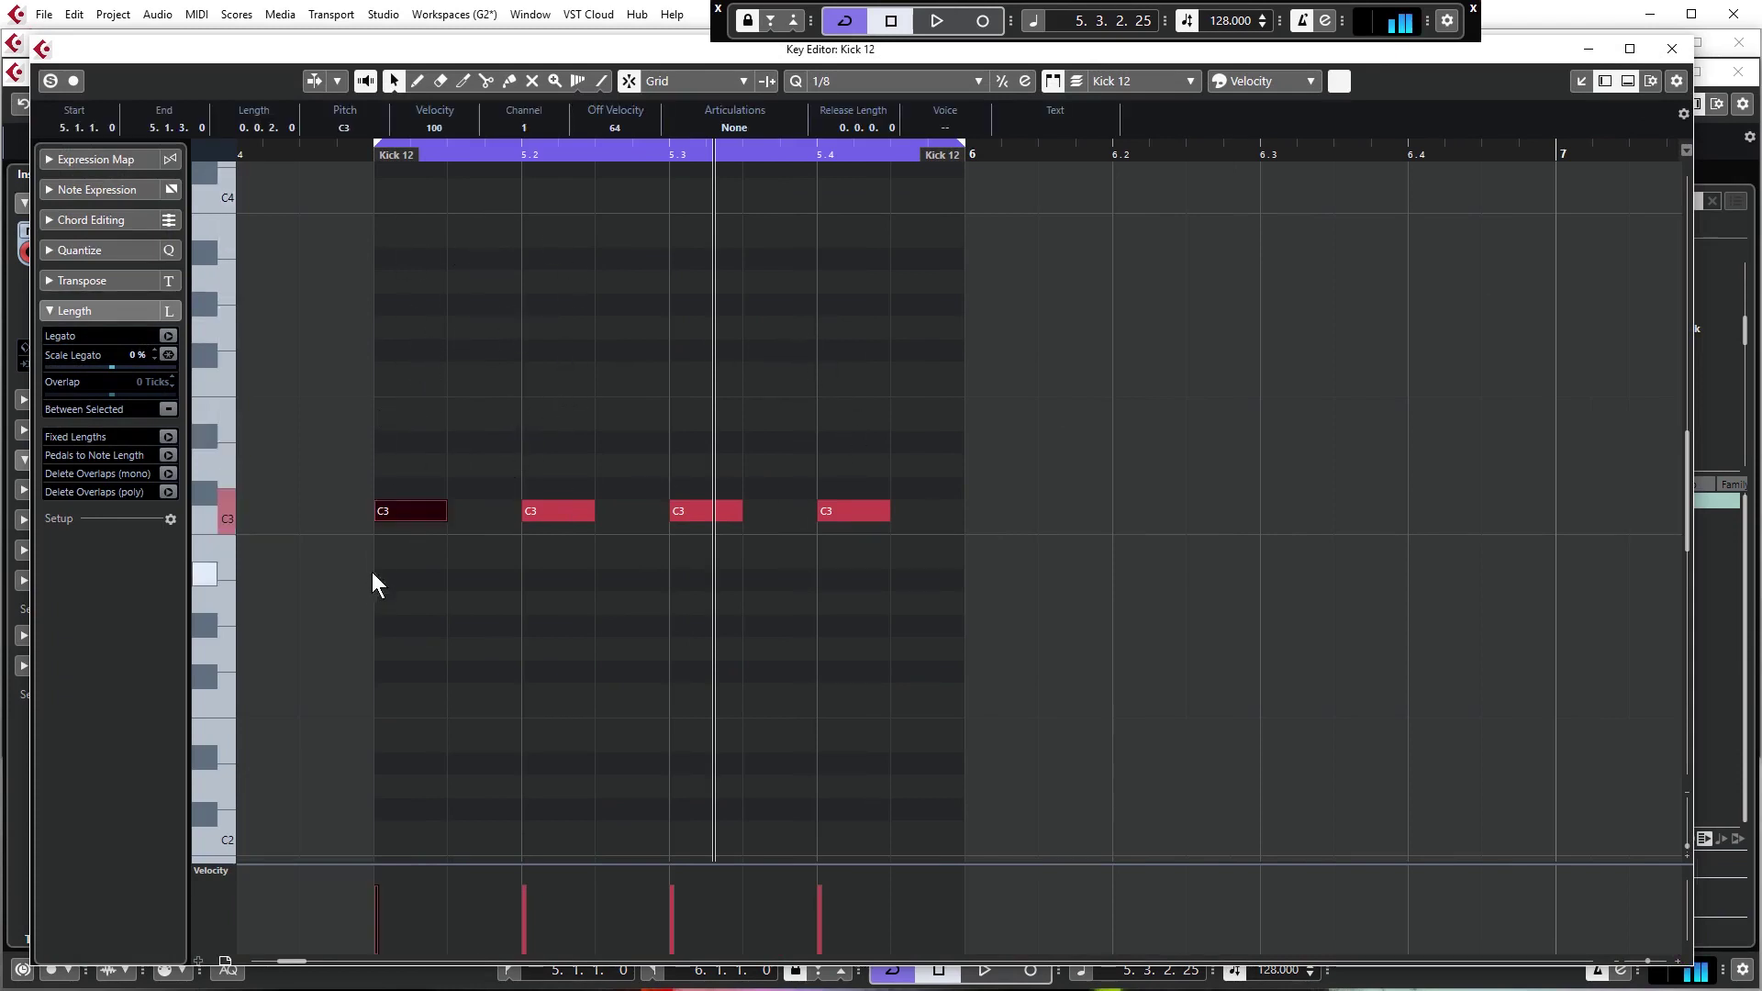
pyautogui.press('Delete')
pyautogui.press('Right')
pyautogui.press('Delete')
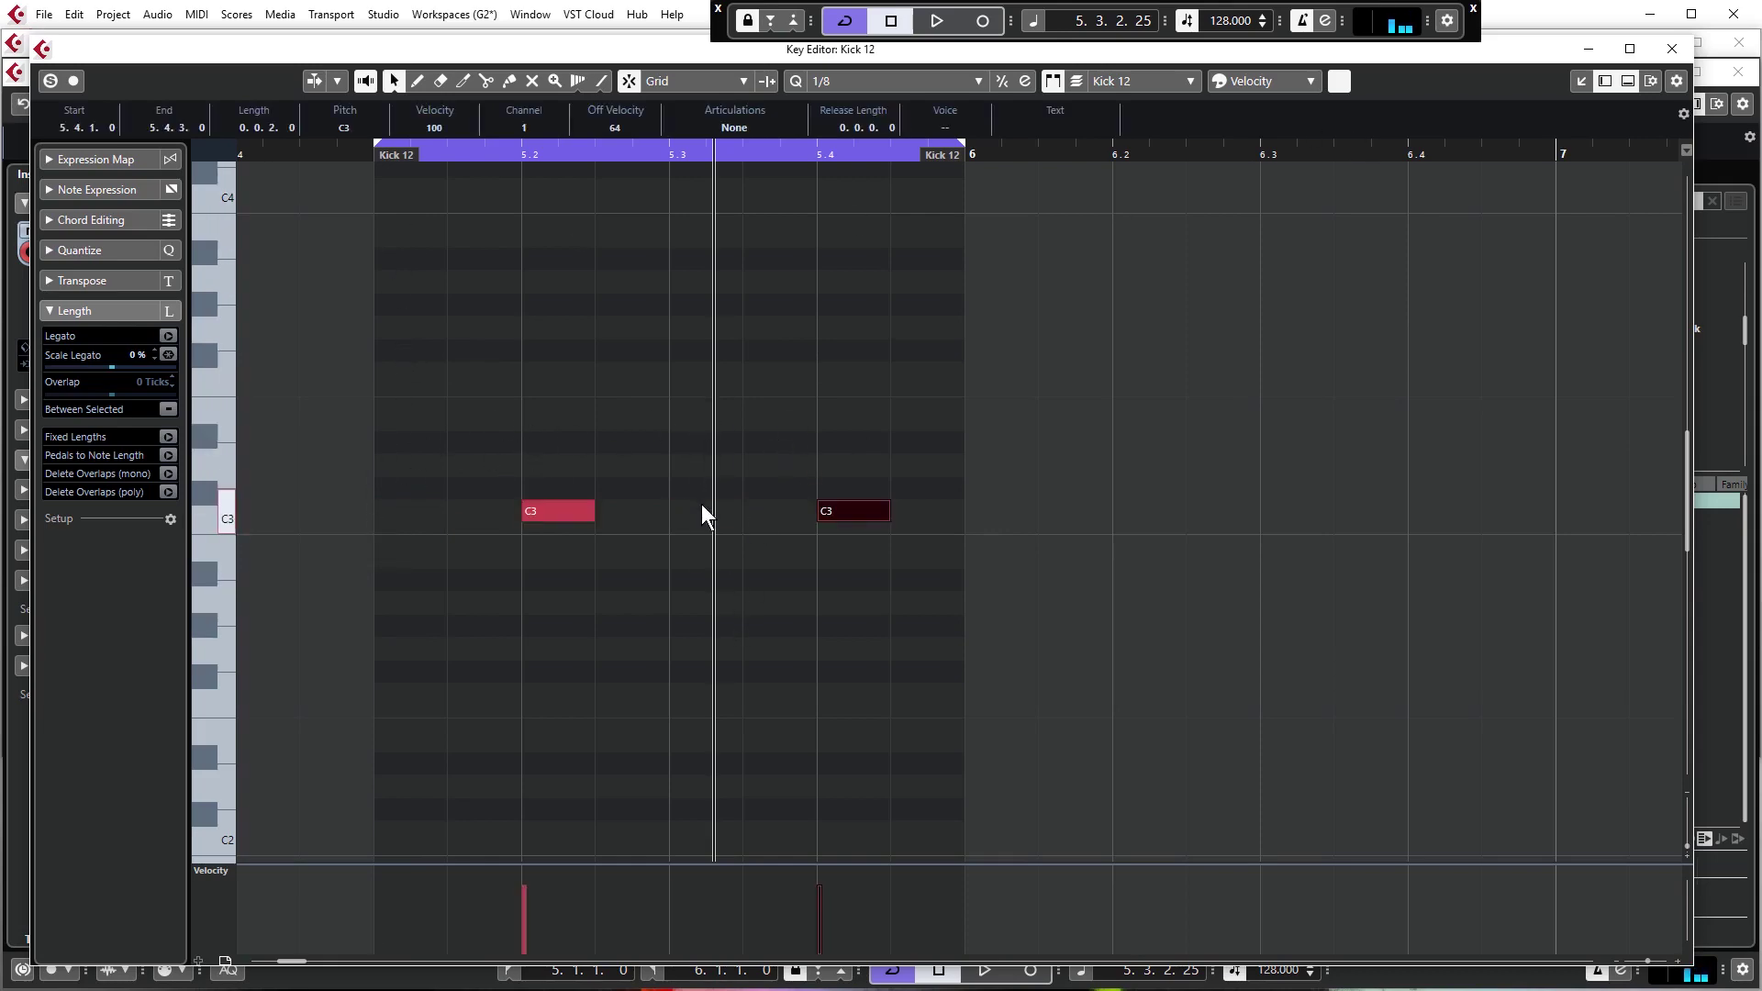
pyautogui.click(1671, 49)
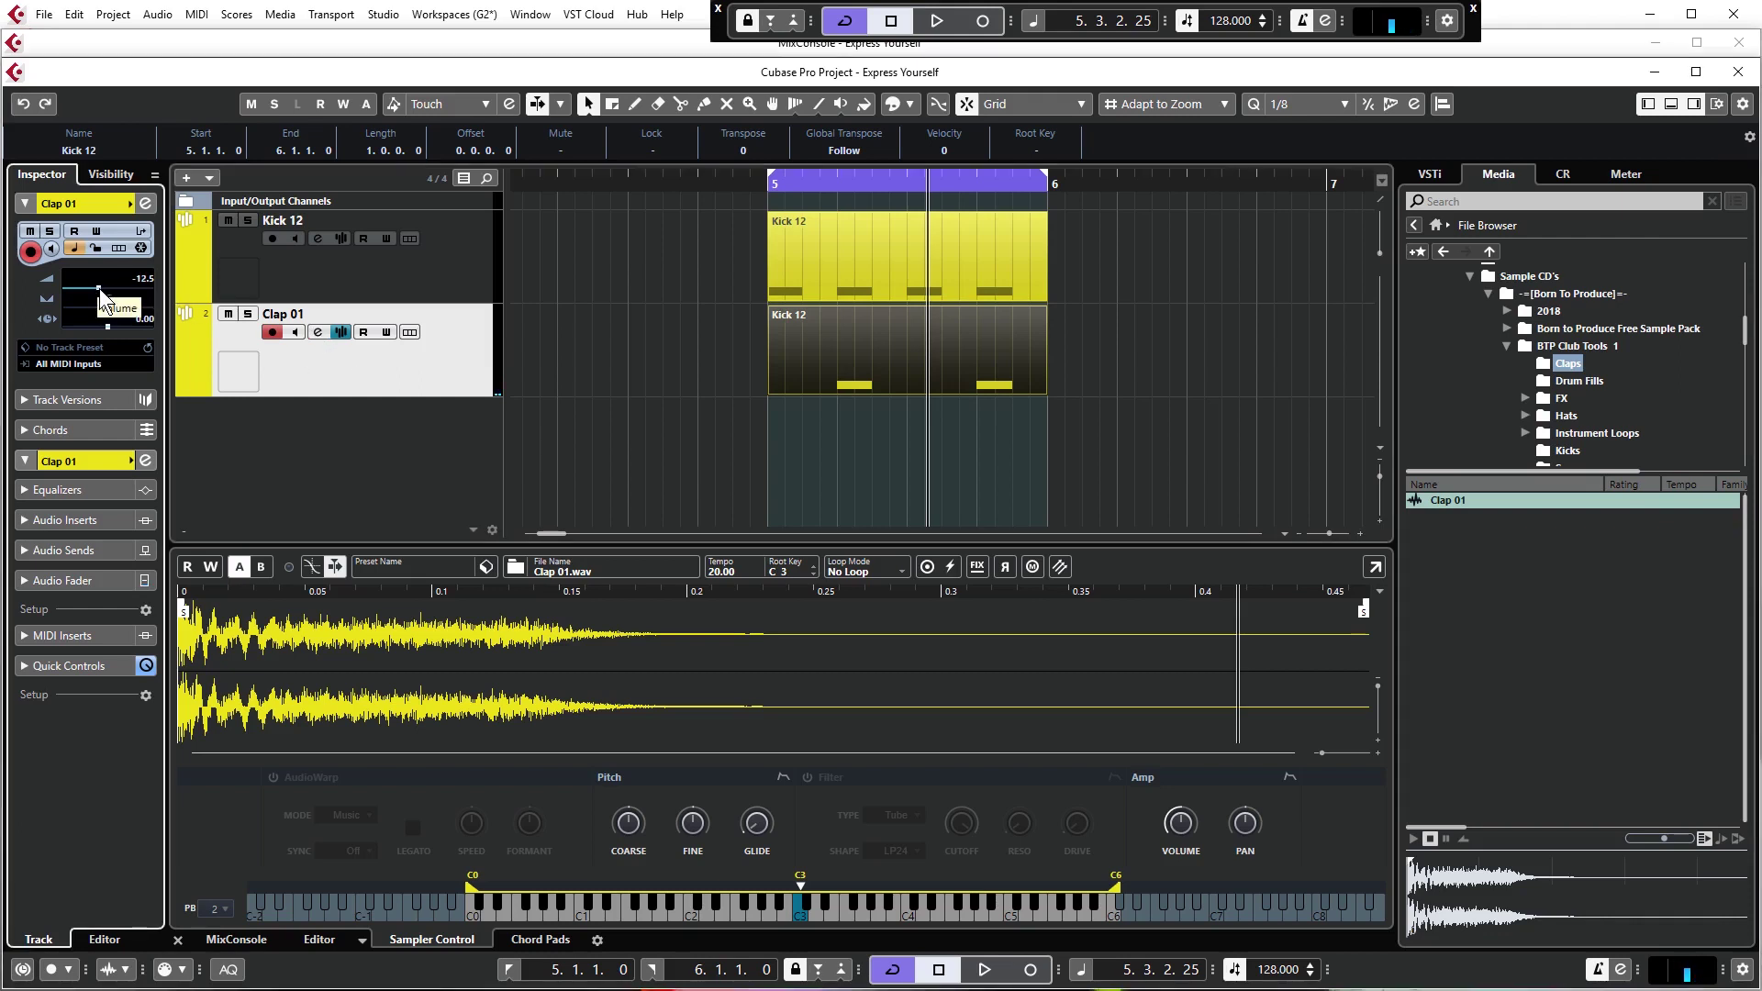
# Set the Clap 01 track's volume to about -12.9 while listening to the kick and clap loop.
pyautogui.press('space')
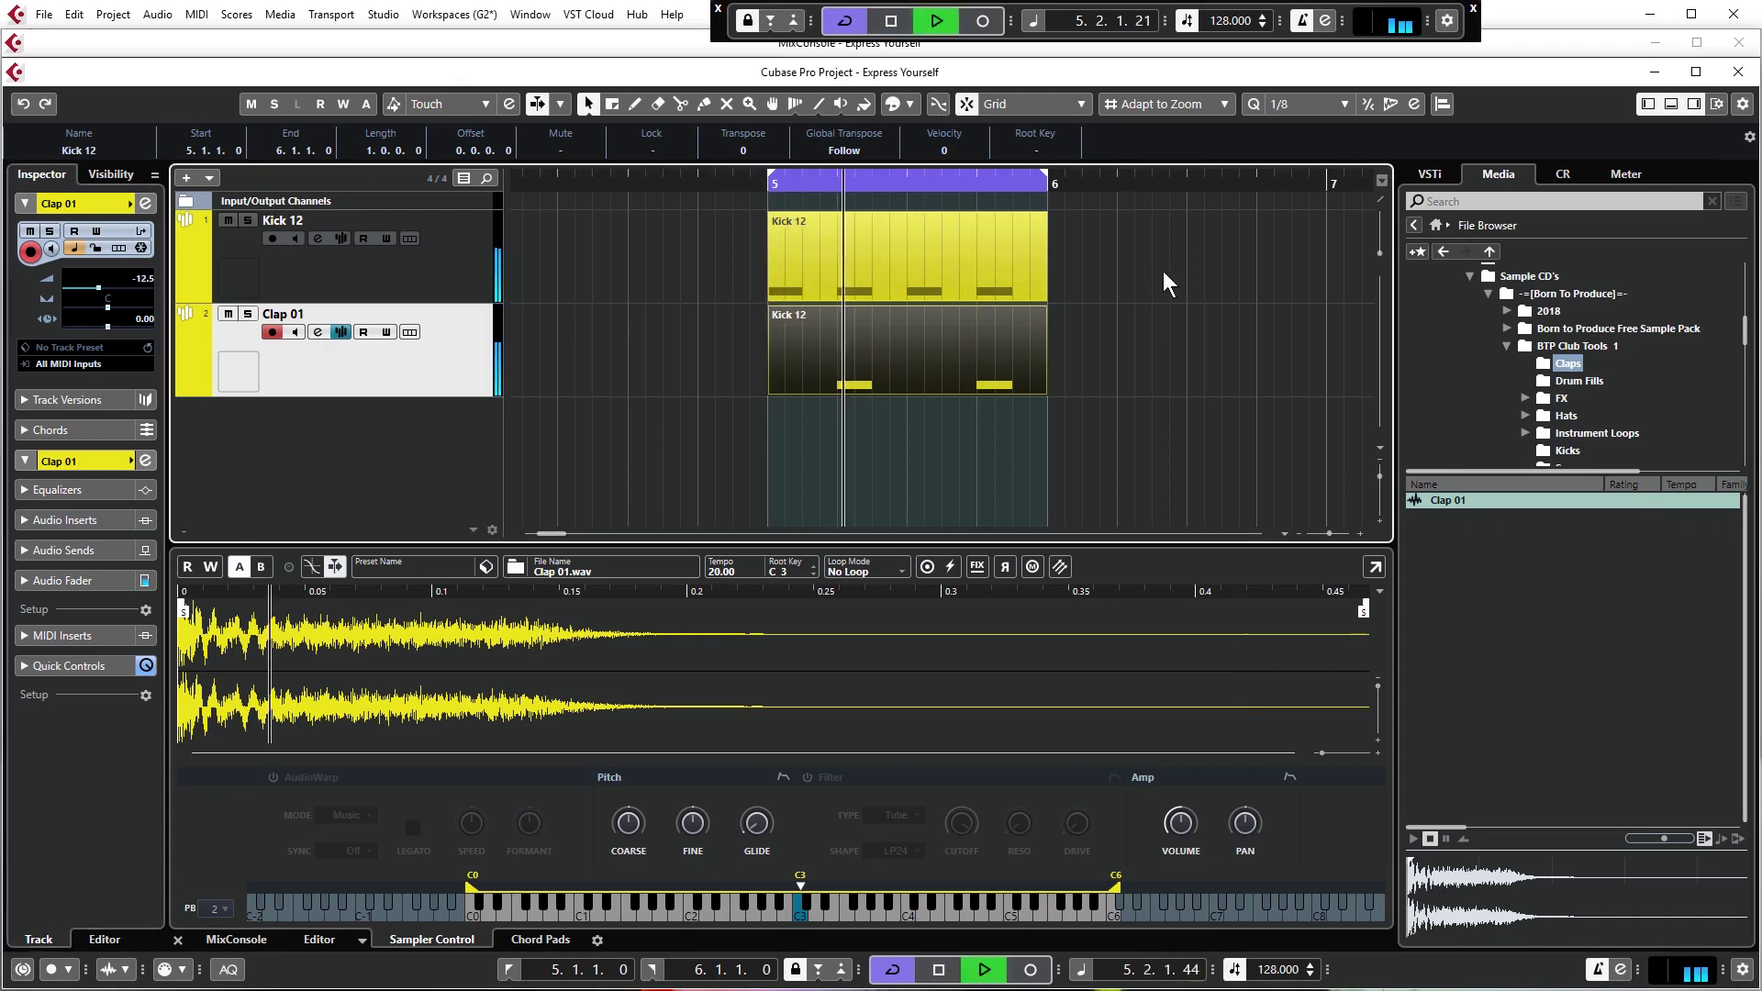
pyautogui.click(97, 286)
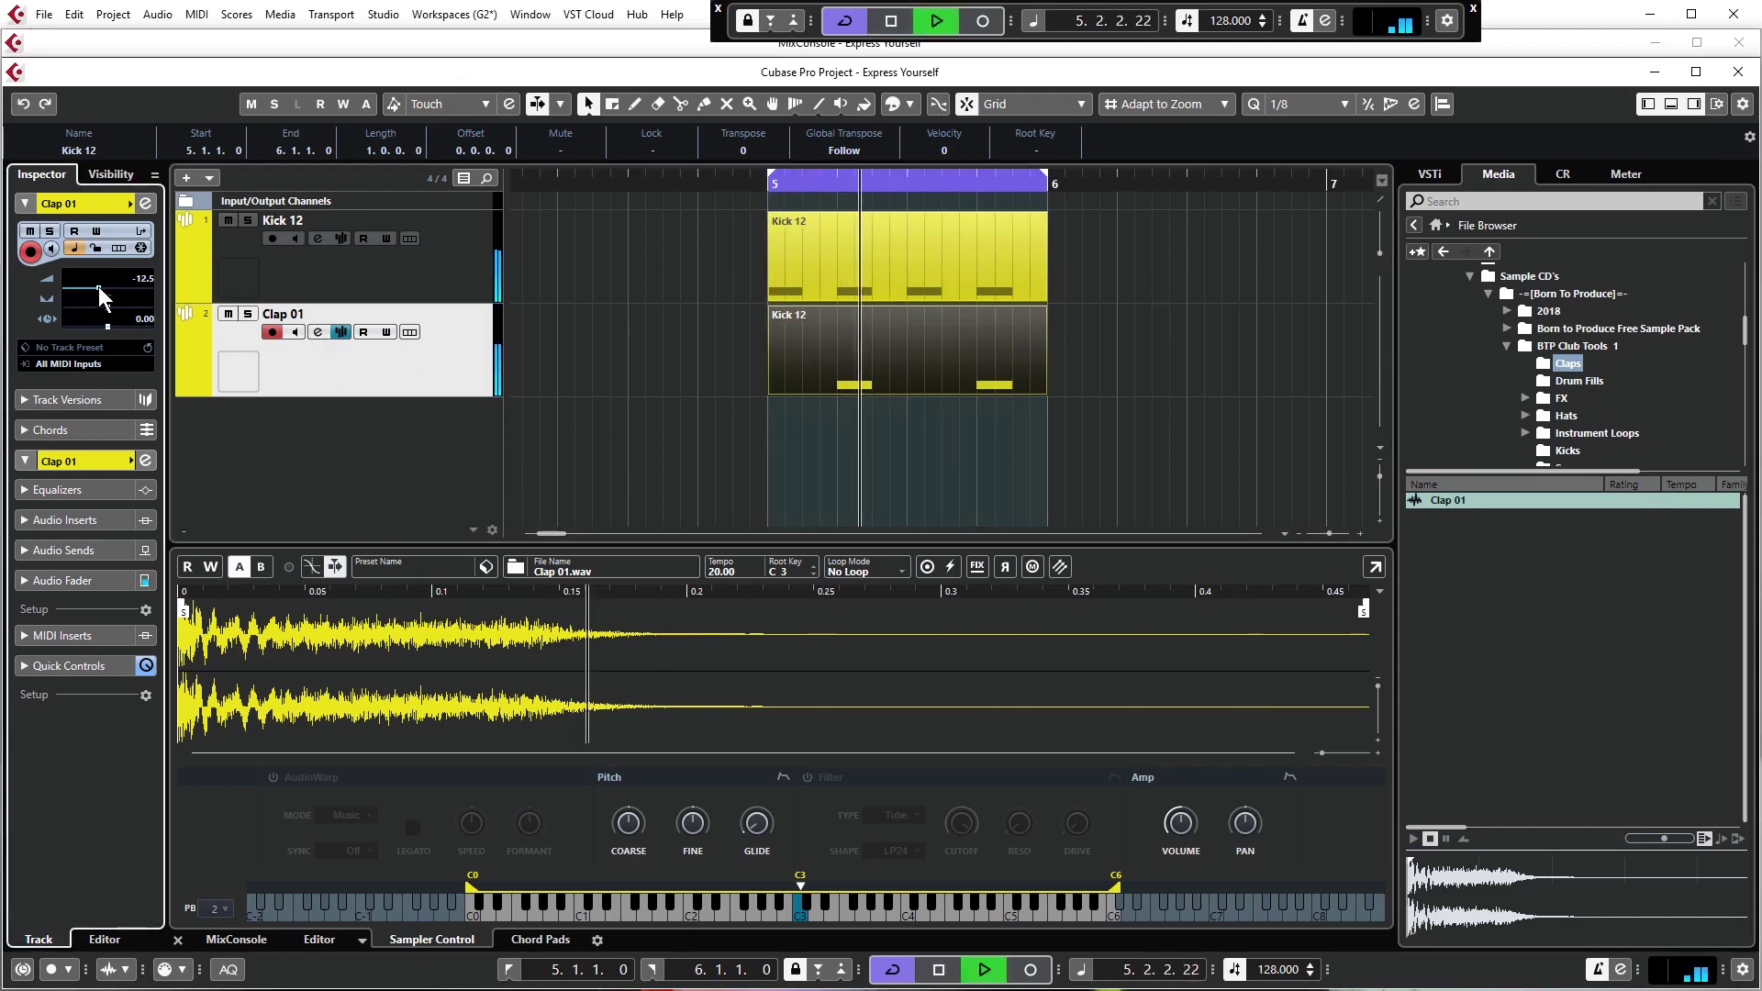
pyautogui.click(688, 312)
pyautogui.press('space')
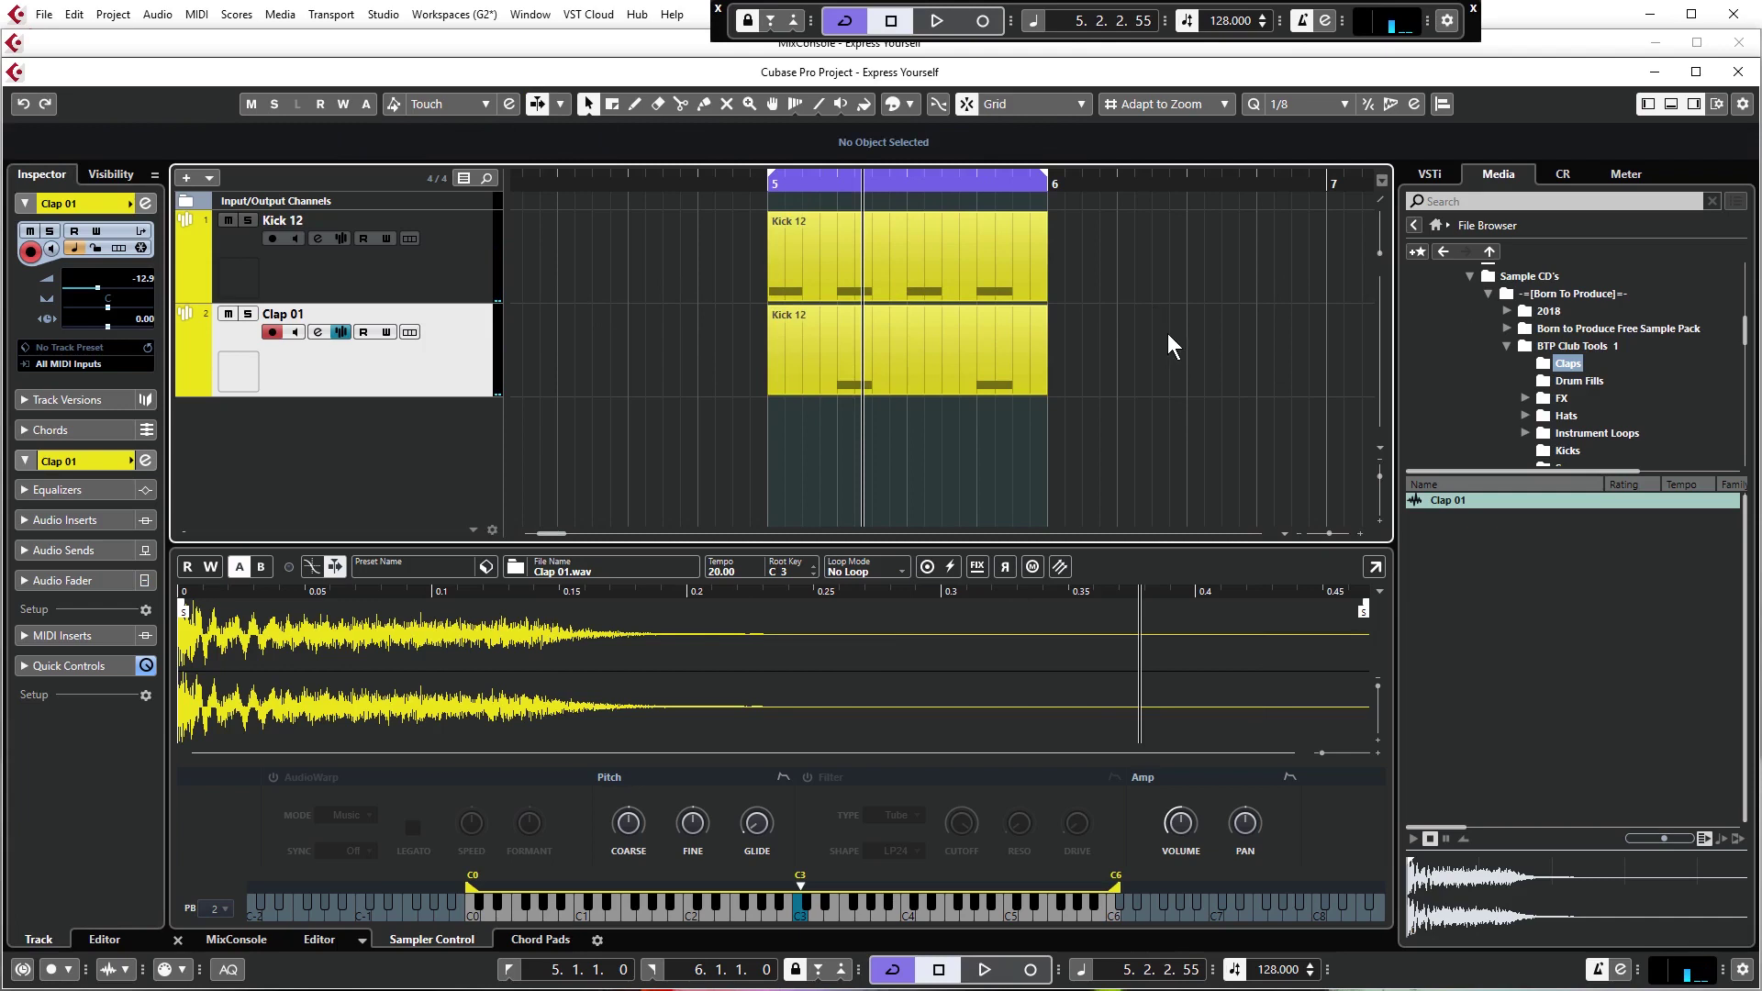
# Create a sampler track from Open Hat 11 in the Open folder under Hats, and copy the Kick 12 part onto it at bar 5.
pyautogui.click(1526, 415)
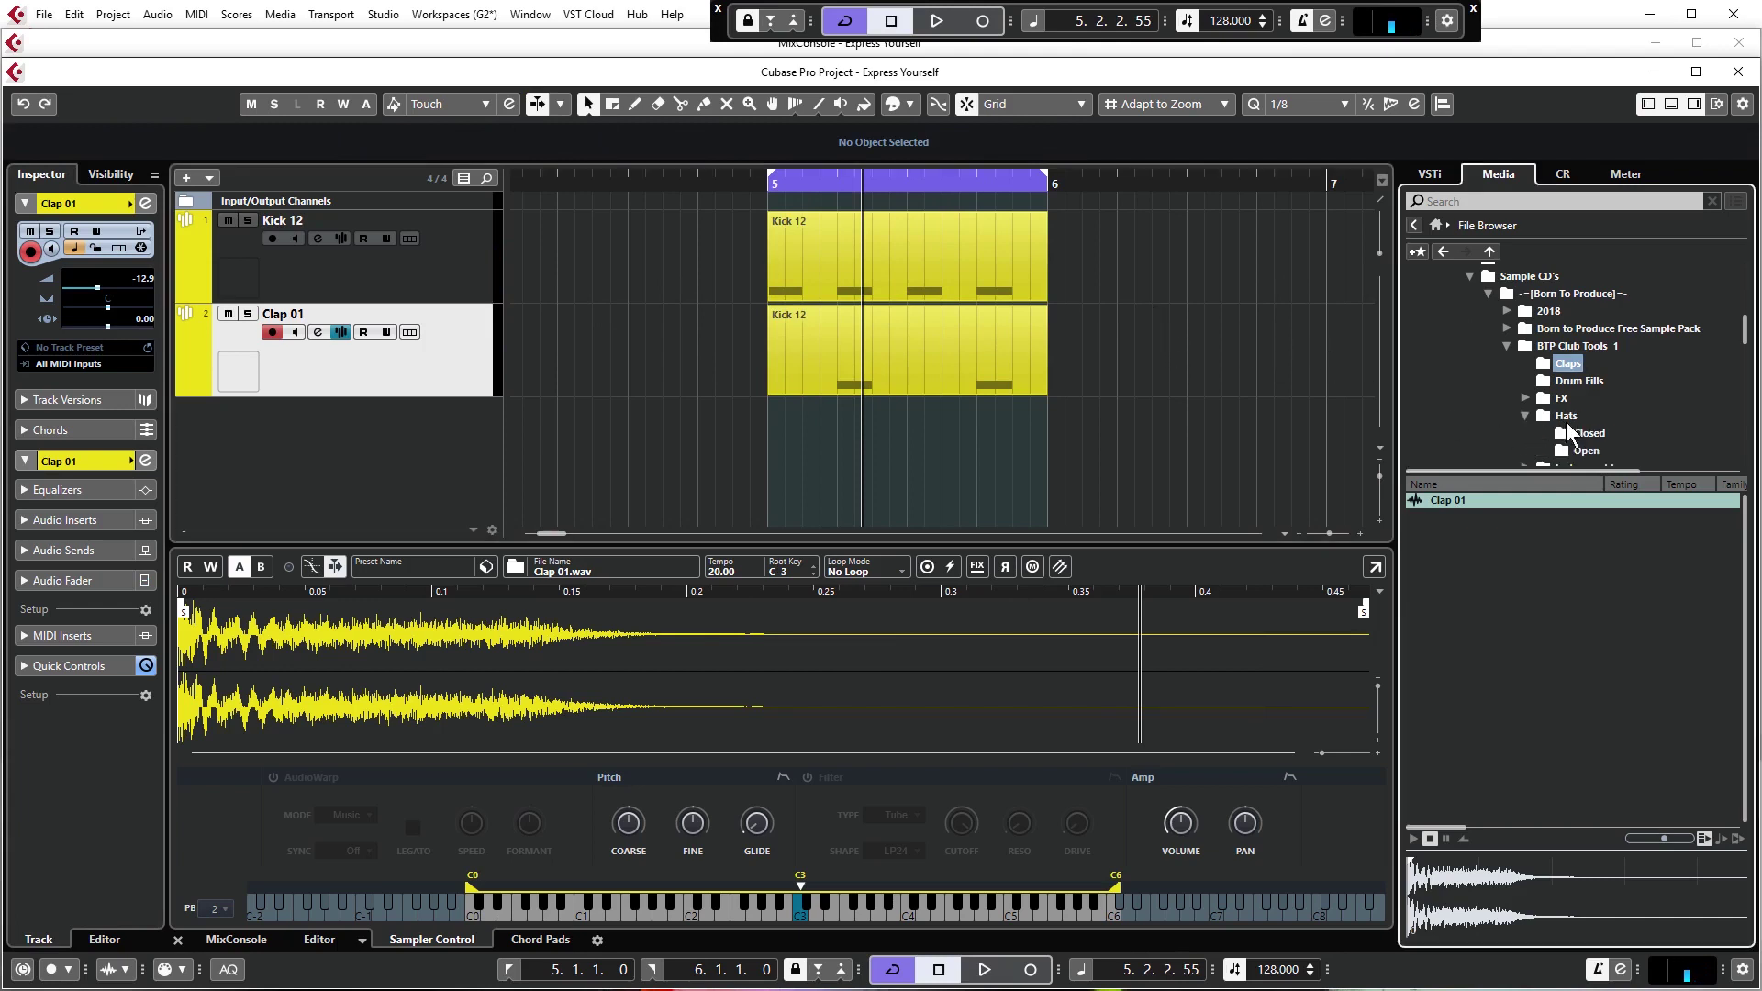
pyautogui.click(1573, 452)
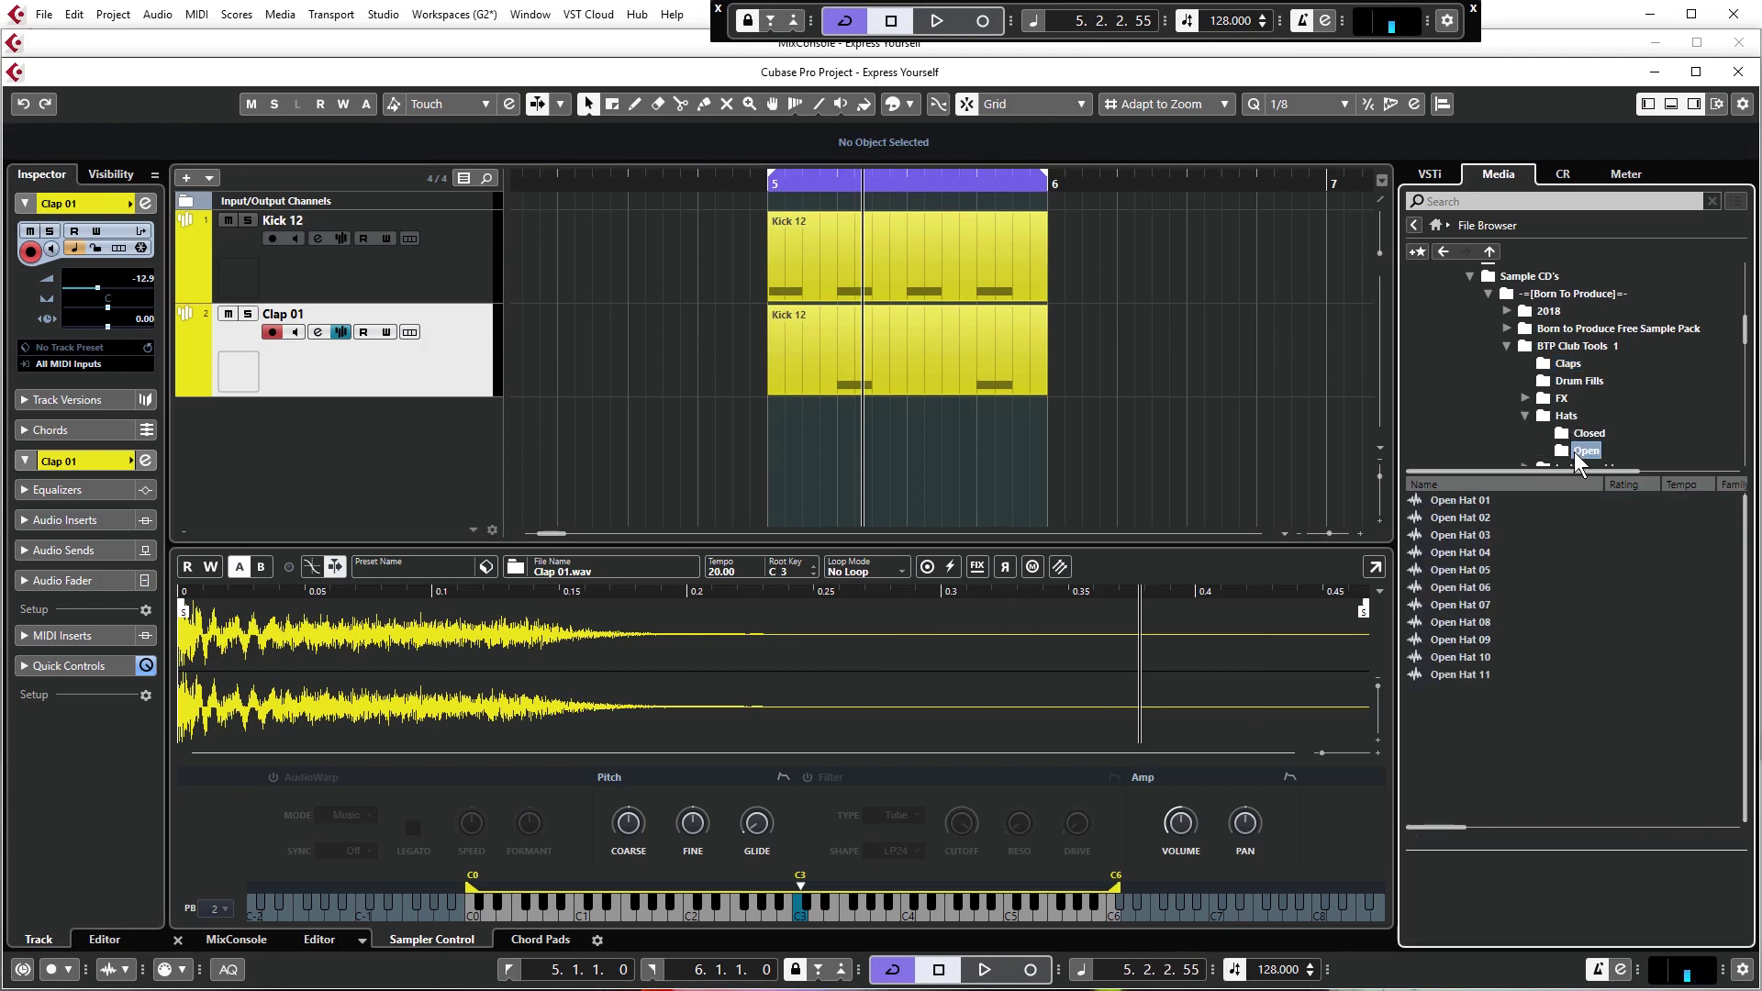
pyautogui.click(1456, 675)
pyautogui.rightClick(1457, 674)
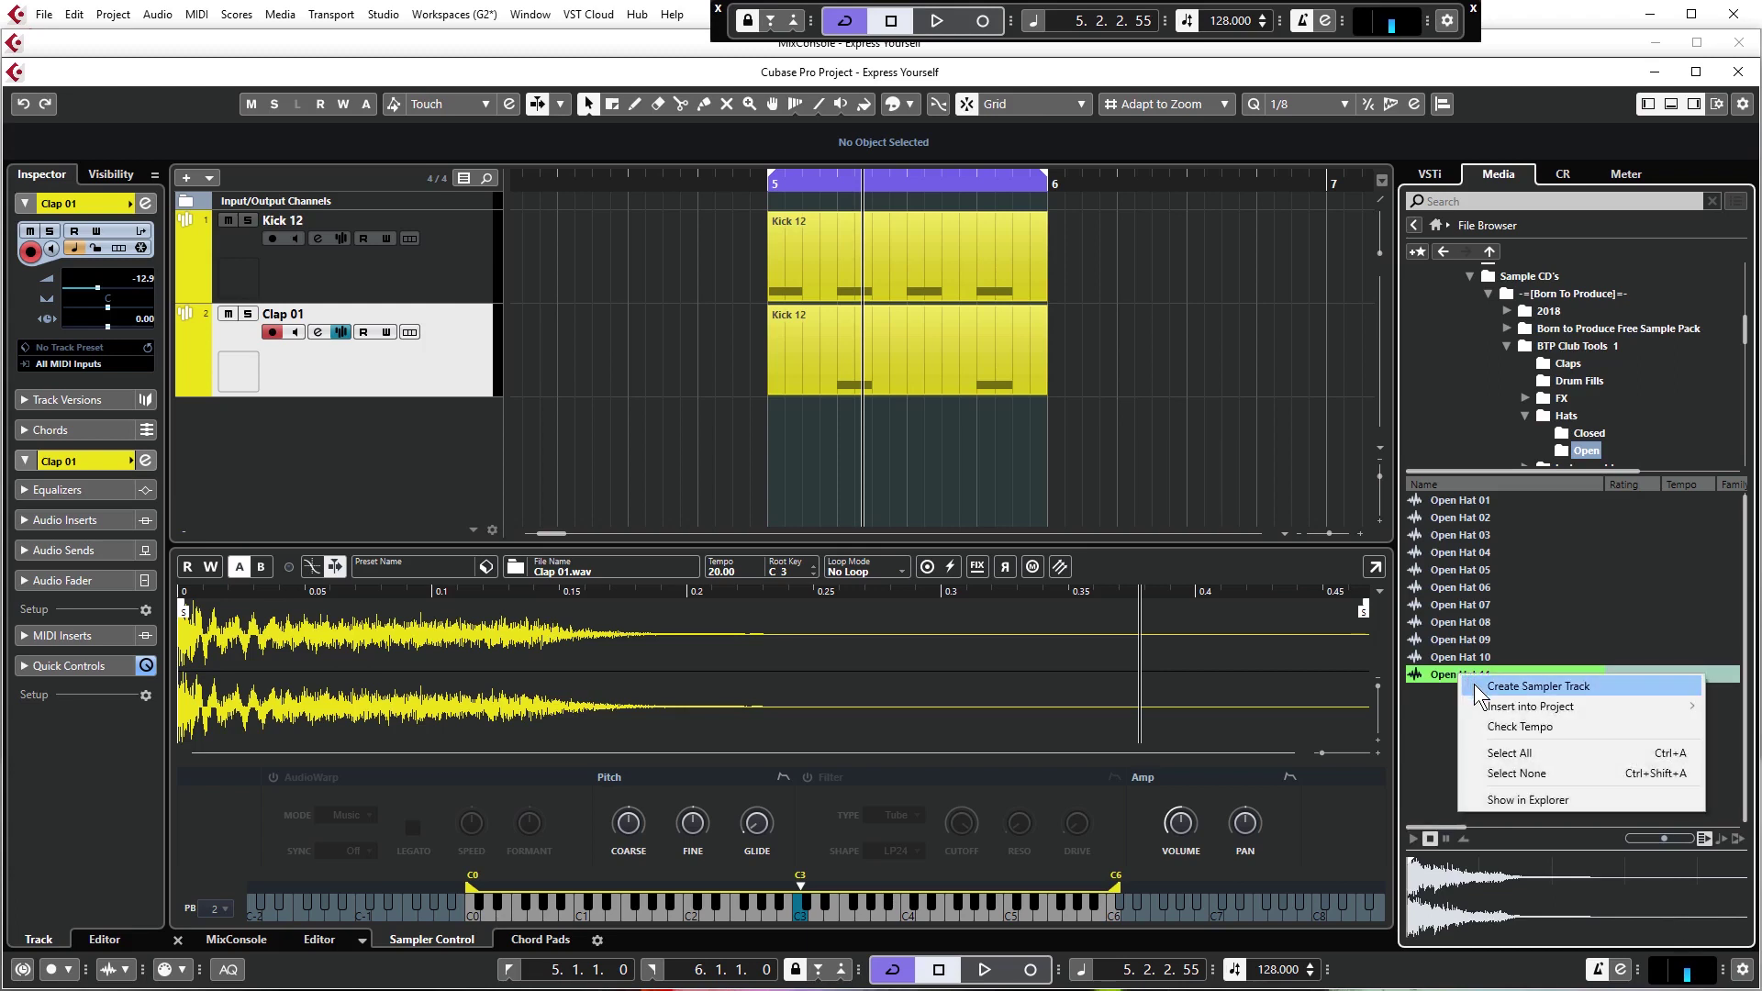
pyautogui.click(1489, 686)
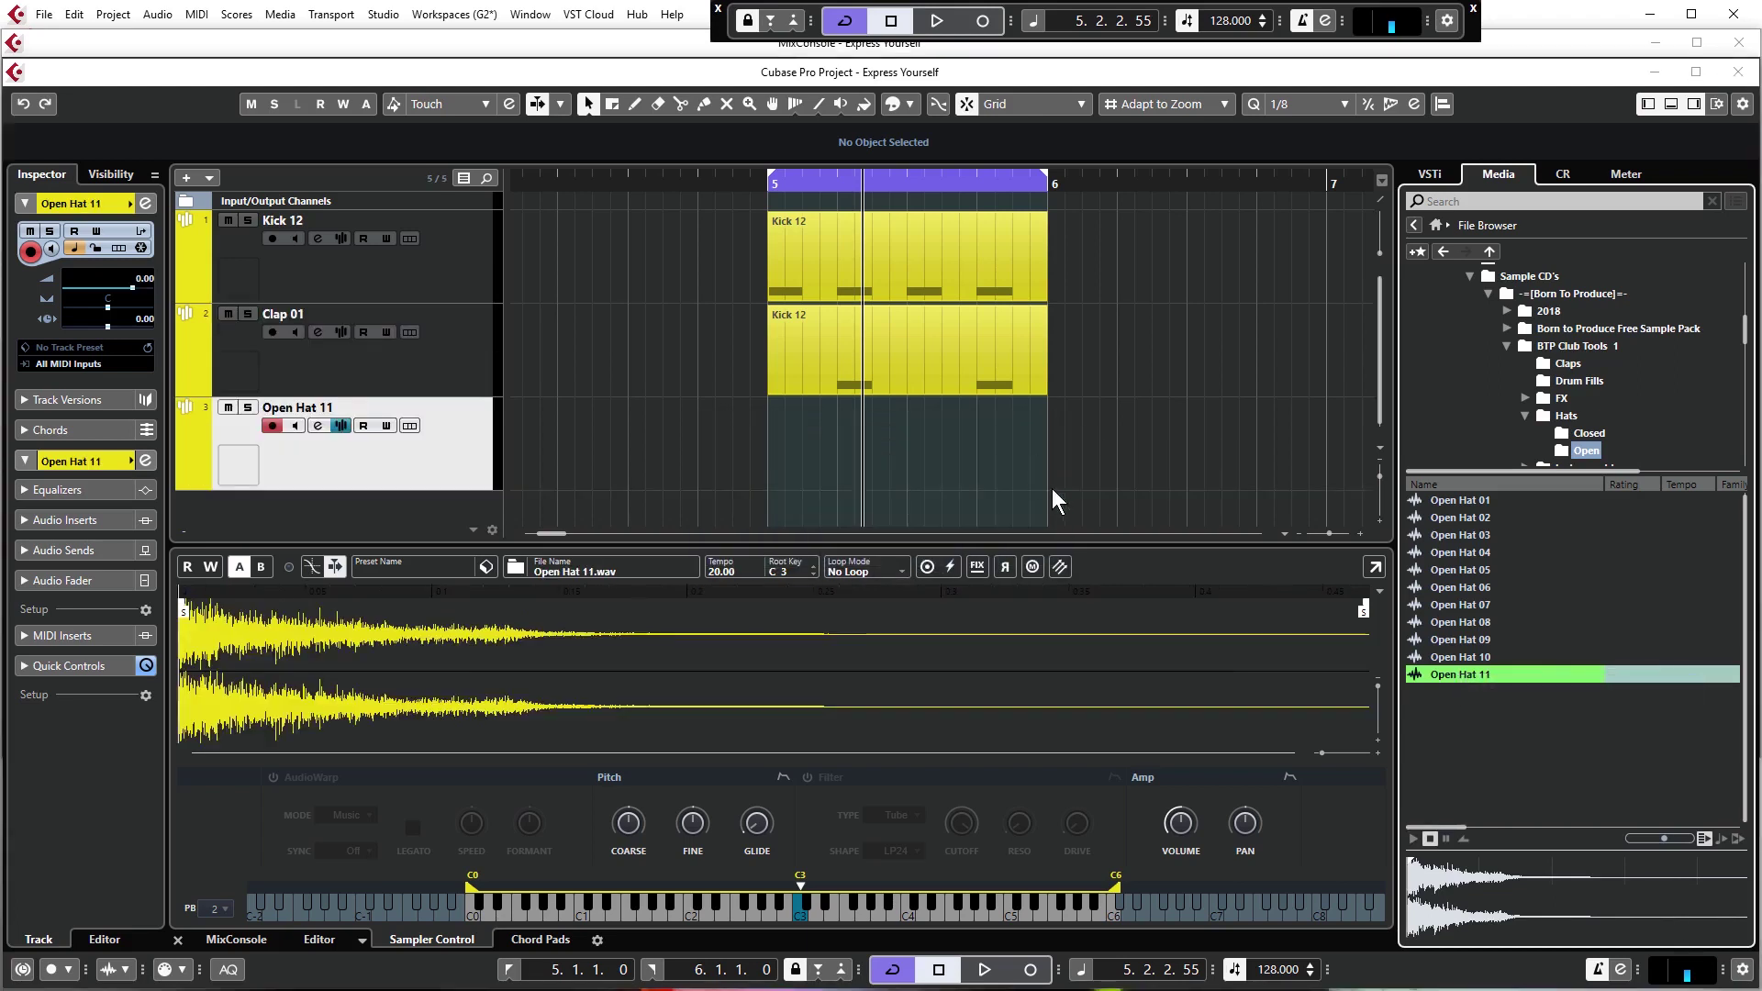
pyautogui.moveTo(905, 272); pyautogui.dragTo(906, 431)
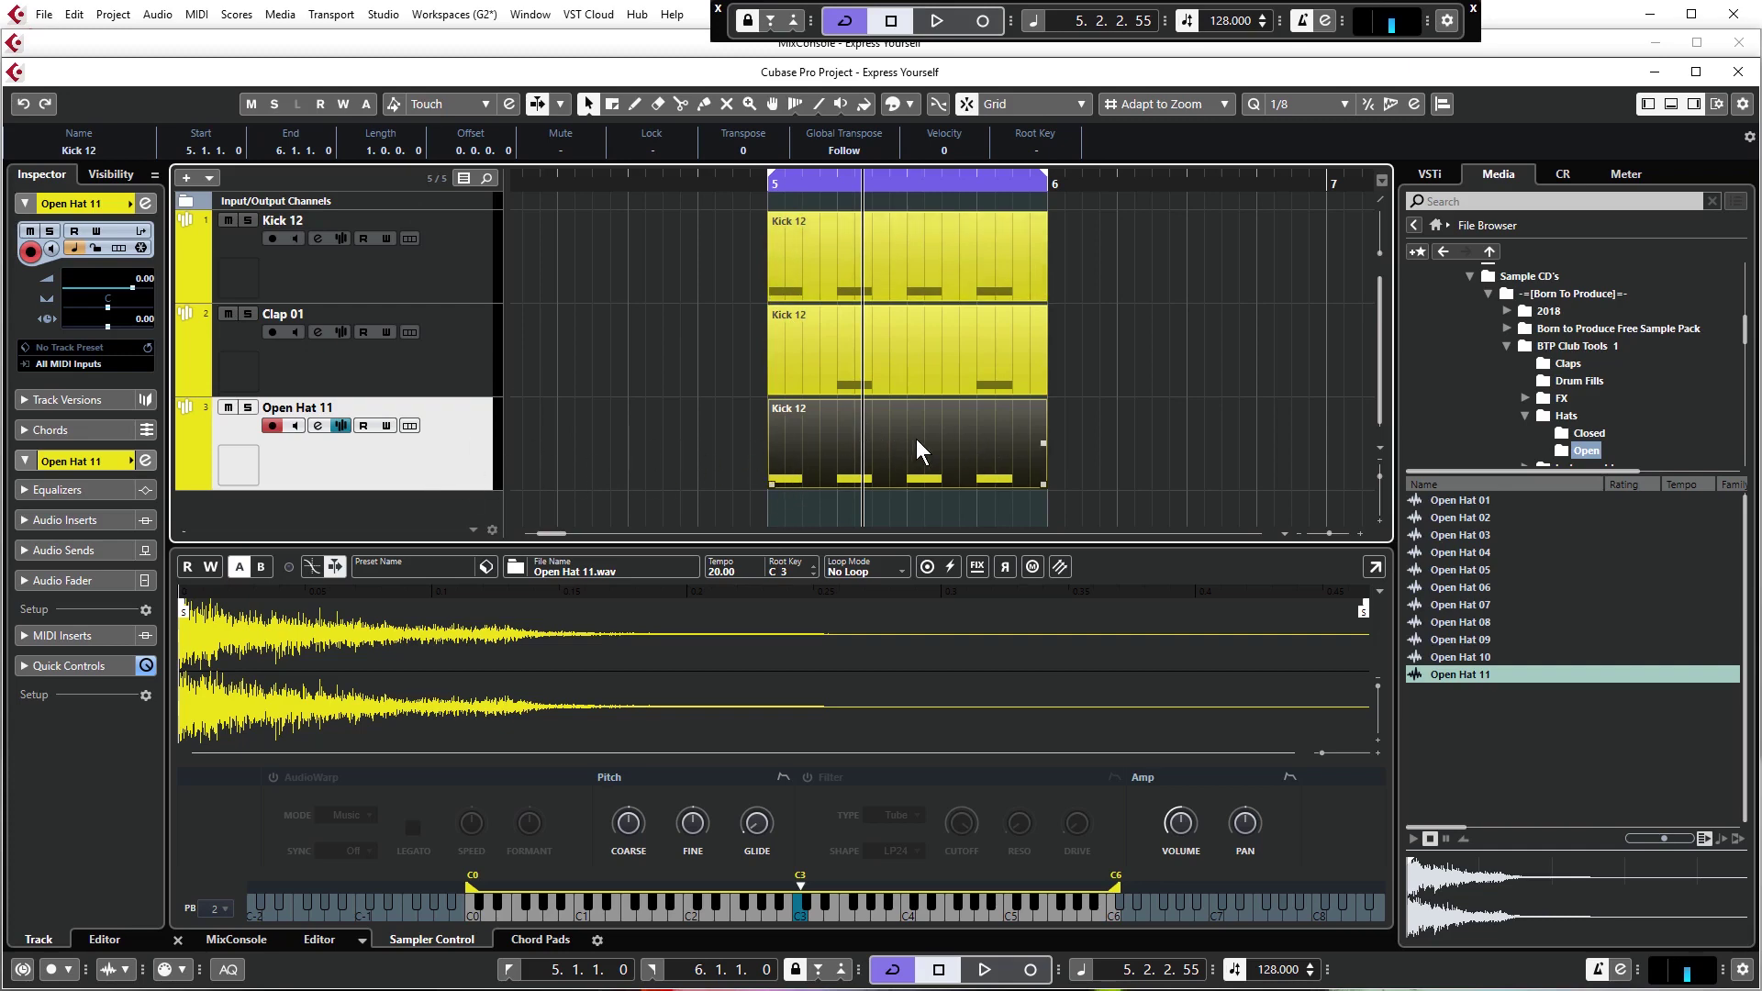
# Move all four C3 notes of the open hat part an eighth note later onto the off-beats, return the cursor to bar 5, and close the Key Editor.
pyautogui.doubleClick(850, 438)
pyautogui.moveTo(870, 570); pyautogui.dragTo(240, 416)
pyautogui.moveTo(270, 510); pyautogui.dragTo(323, 510)
pyautogui.click(311, 151)
pyautogui.moveTo(456, 154); pyautogui.dragTo(466, 200)
pyautogui.scroll(-1, 1092, 444)
pyautogui.scroll(3, 411, 283)
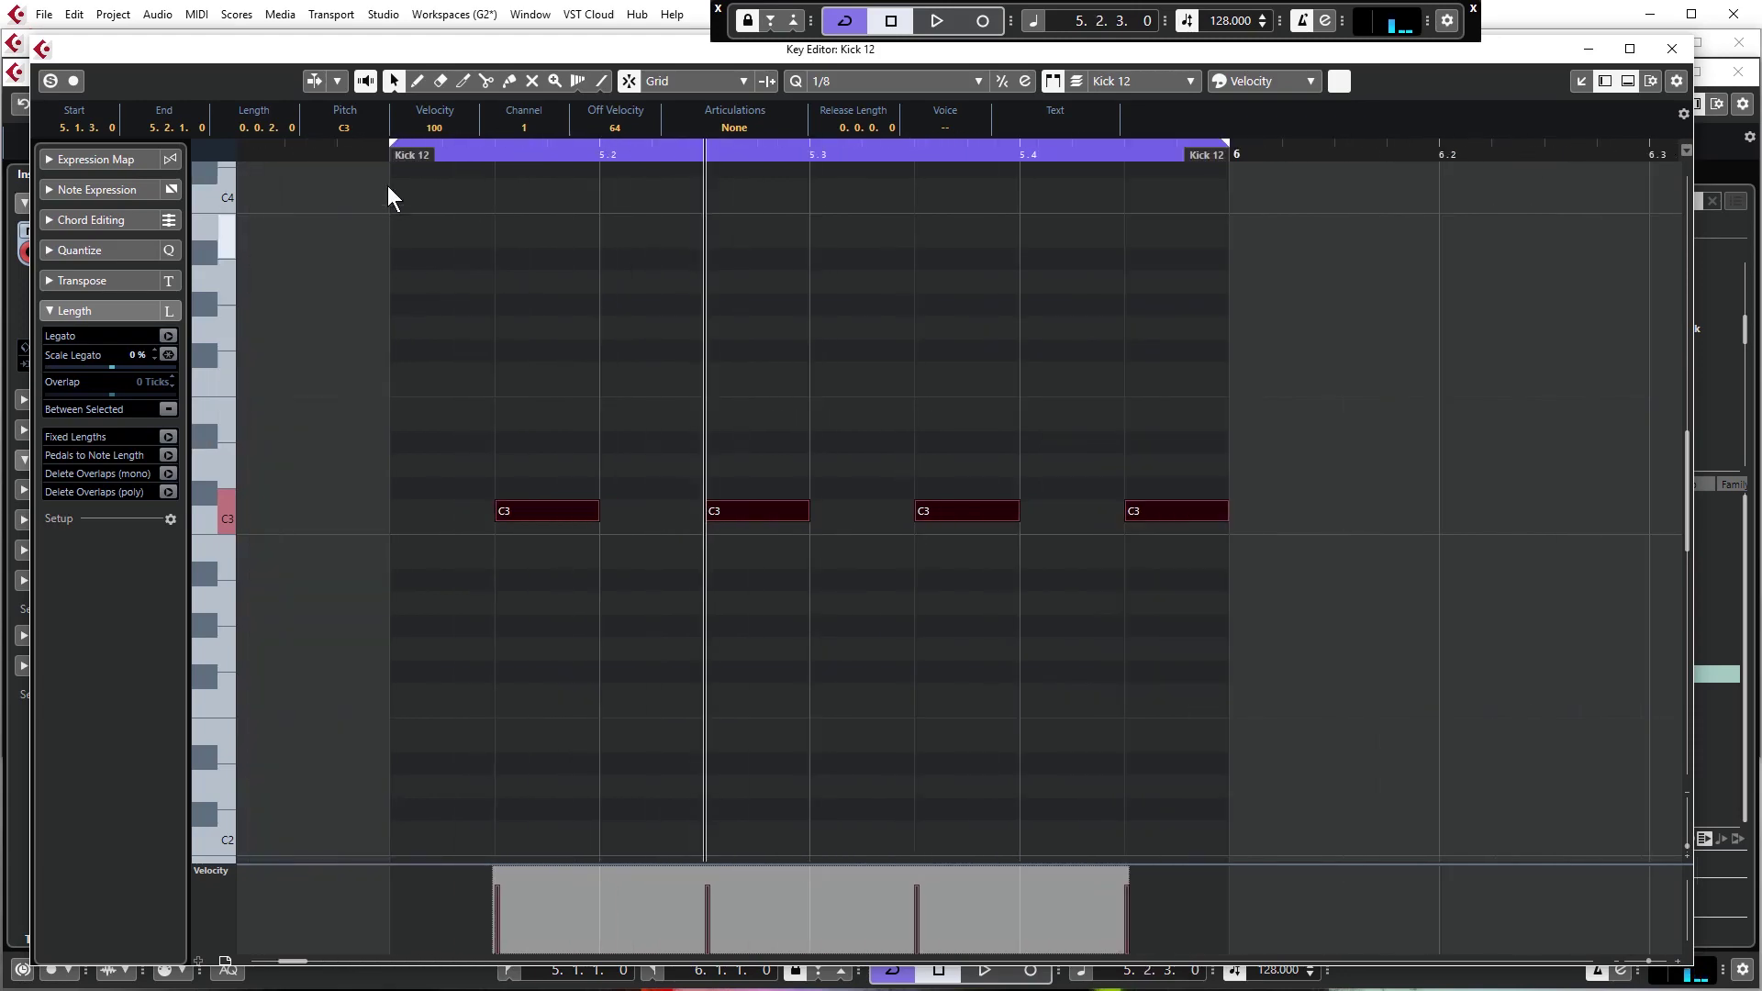
pyautogui.click(598, 154)
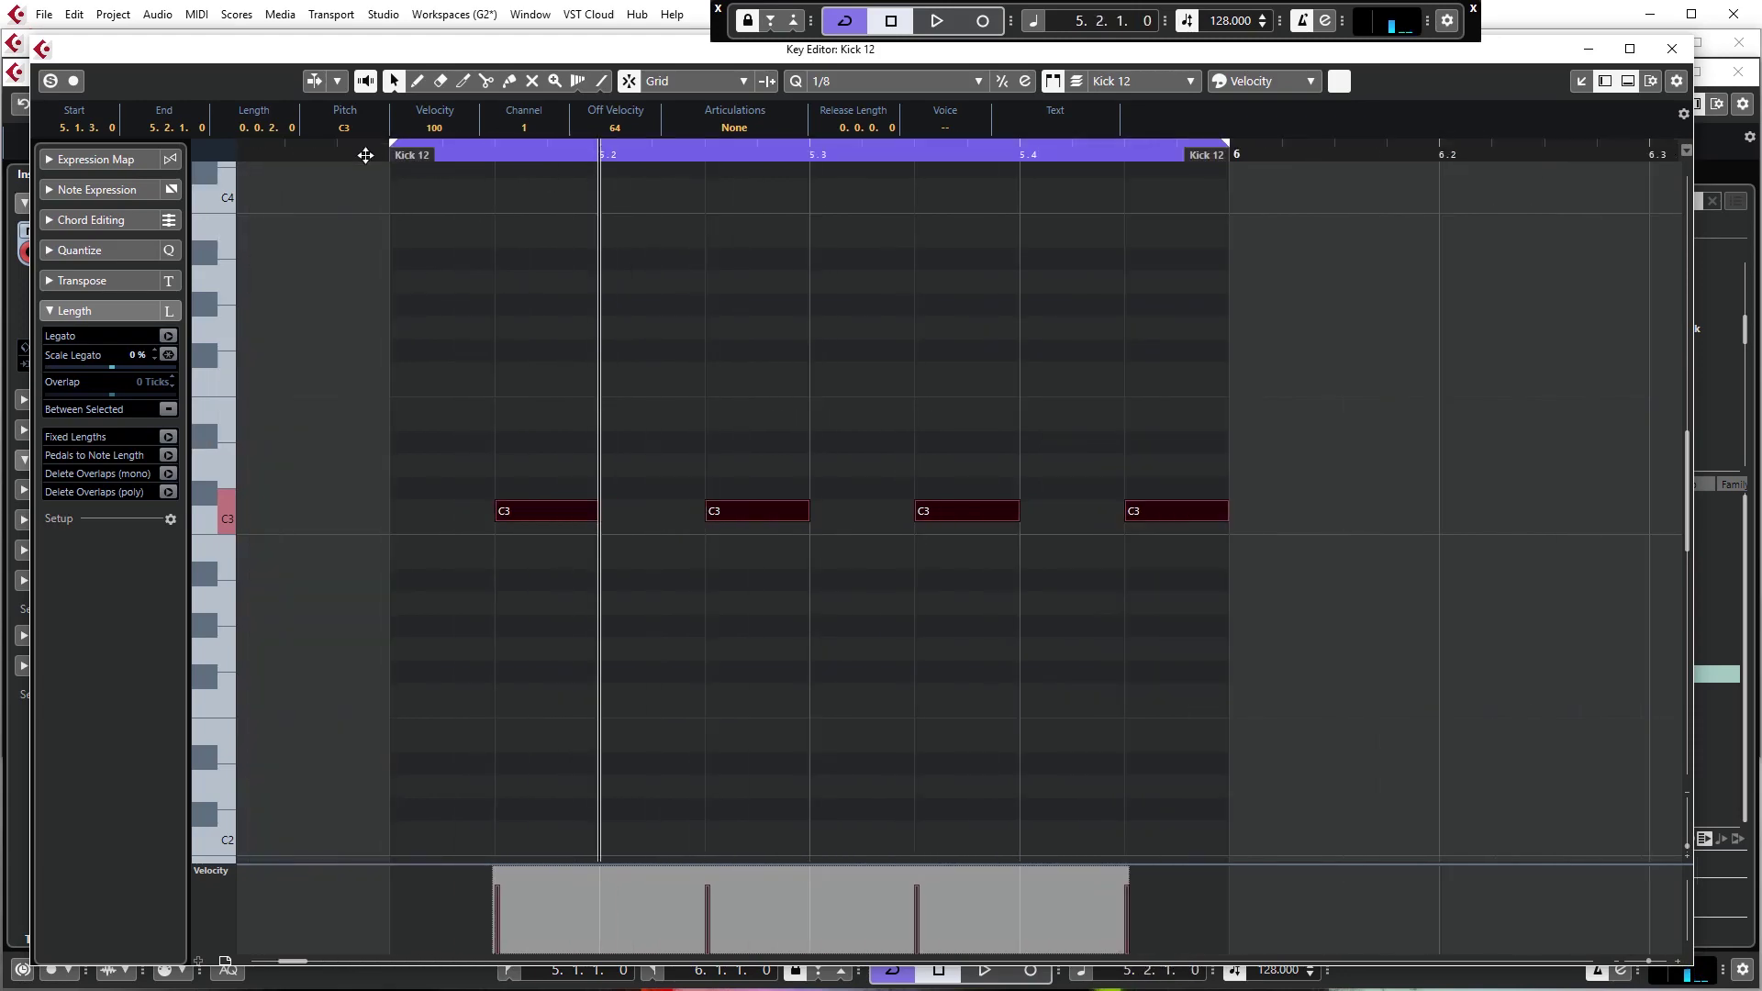
pyautogui.moveTo(386, 156); pyautogui.dragTo(386, 153)
pyautogui.click(1672, 48)
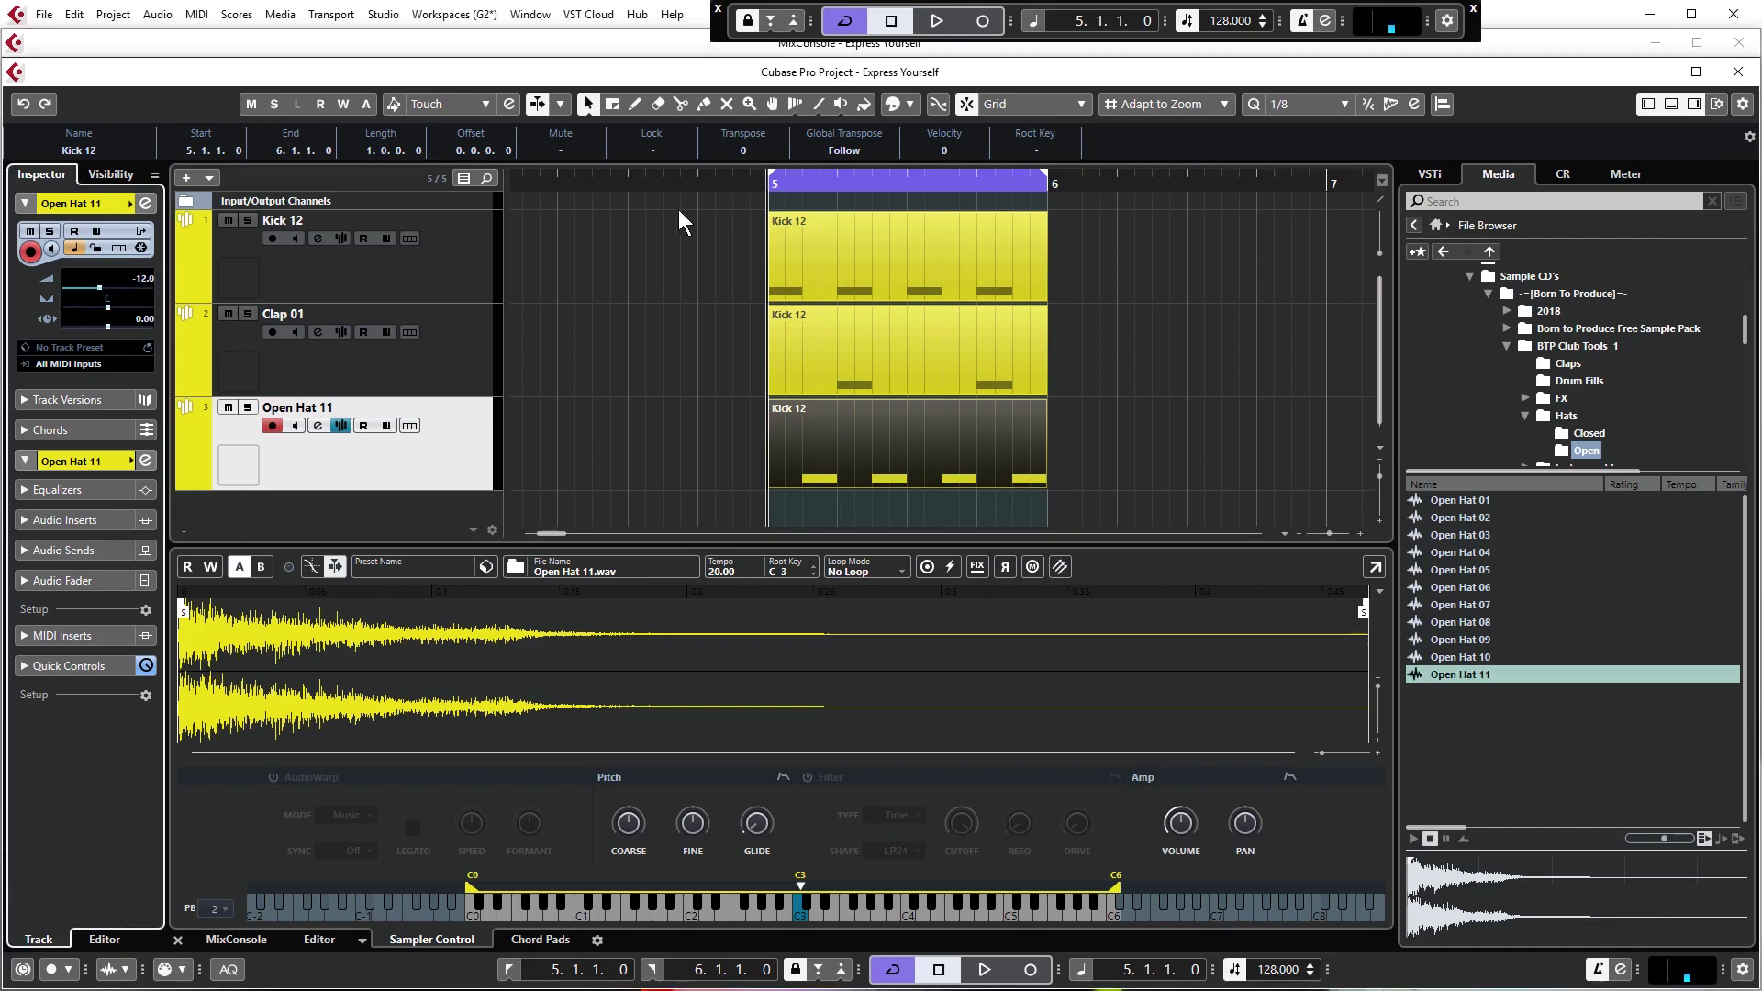
# Listen to the kick, clap and off-beat open hat together in the bar 5 loop, and deselect the open hat part.
pyautogui.press('space')
pyautogui.click(648, 289)
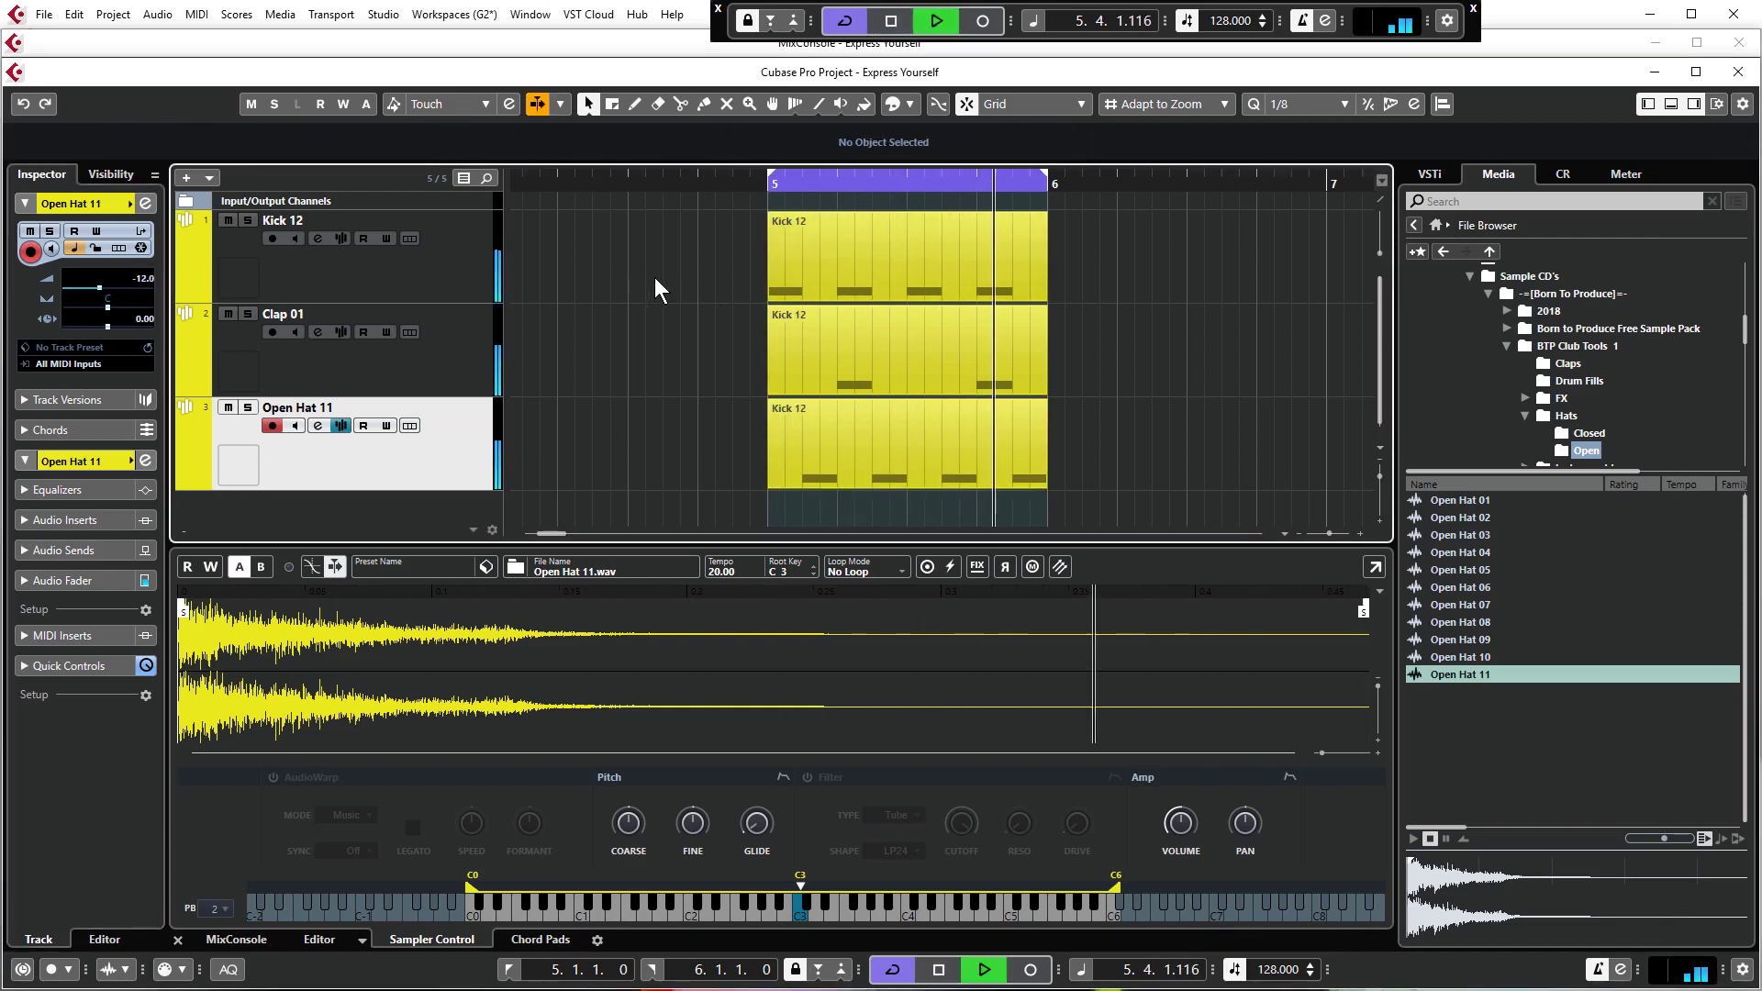
pyautogui.press('space')
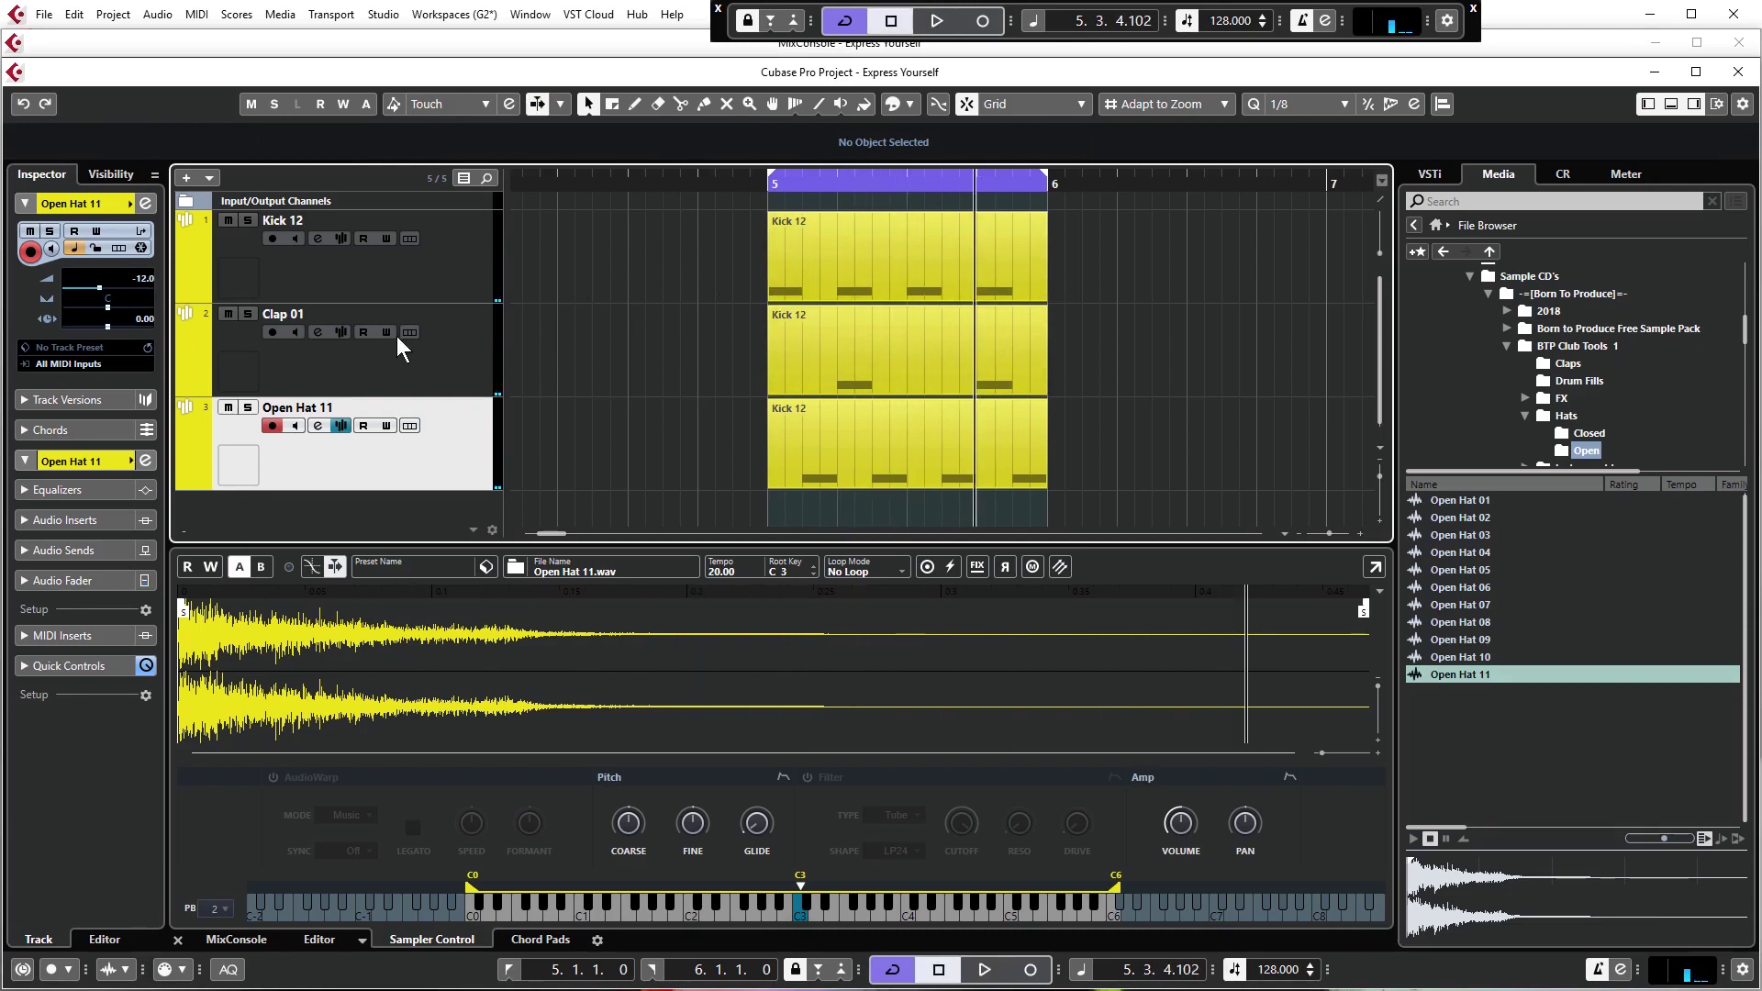
# Rename the parts on the clap and open hat tracks after their tracks, Clap 01 and Open Hat 11.
pyautogui.doubleClick(351, 314)
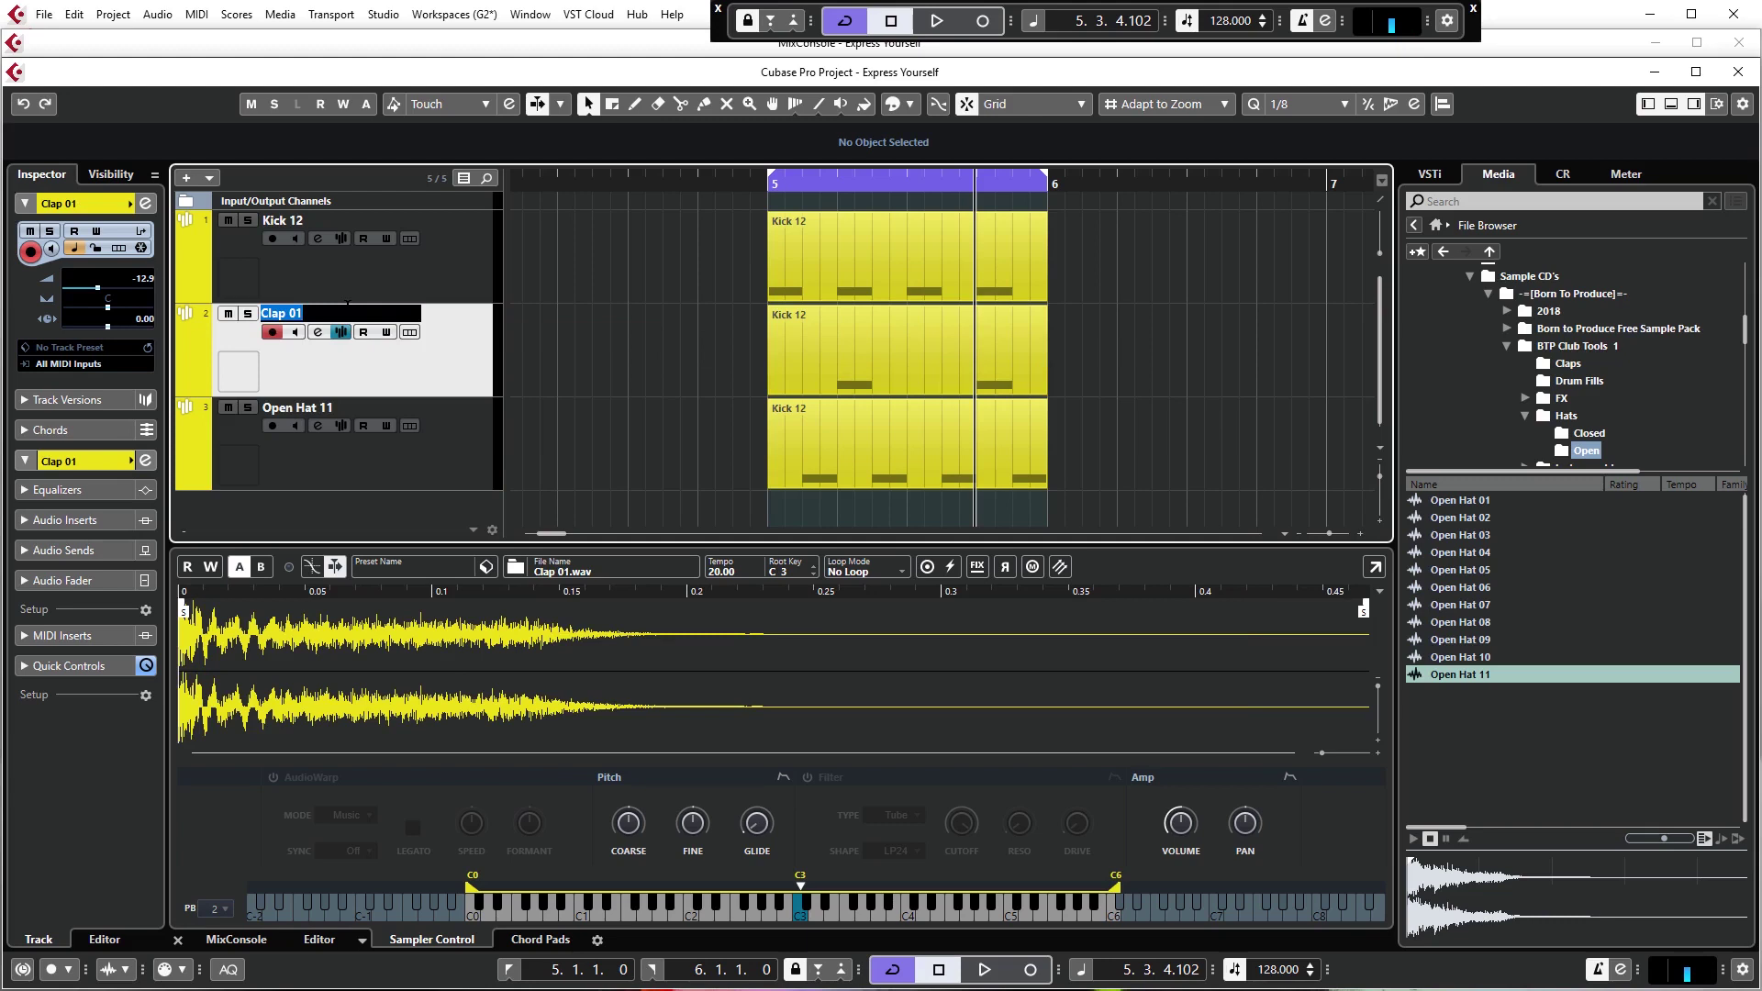
pyautogui.press('Return')
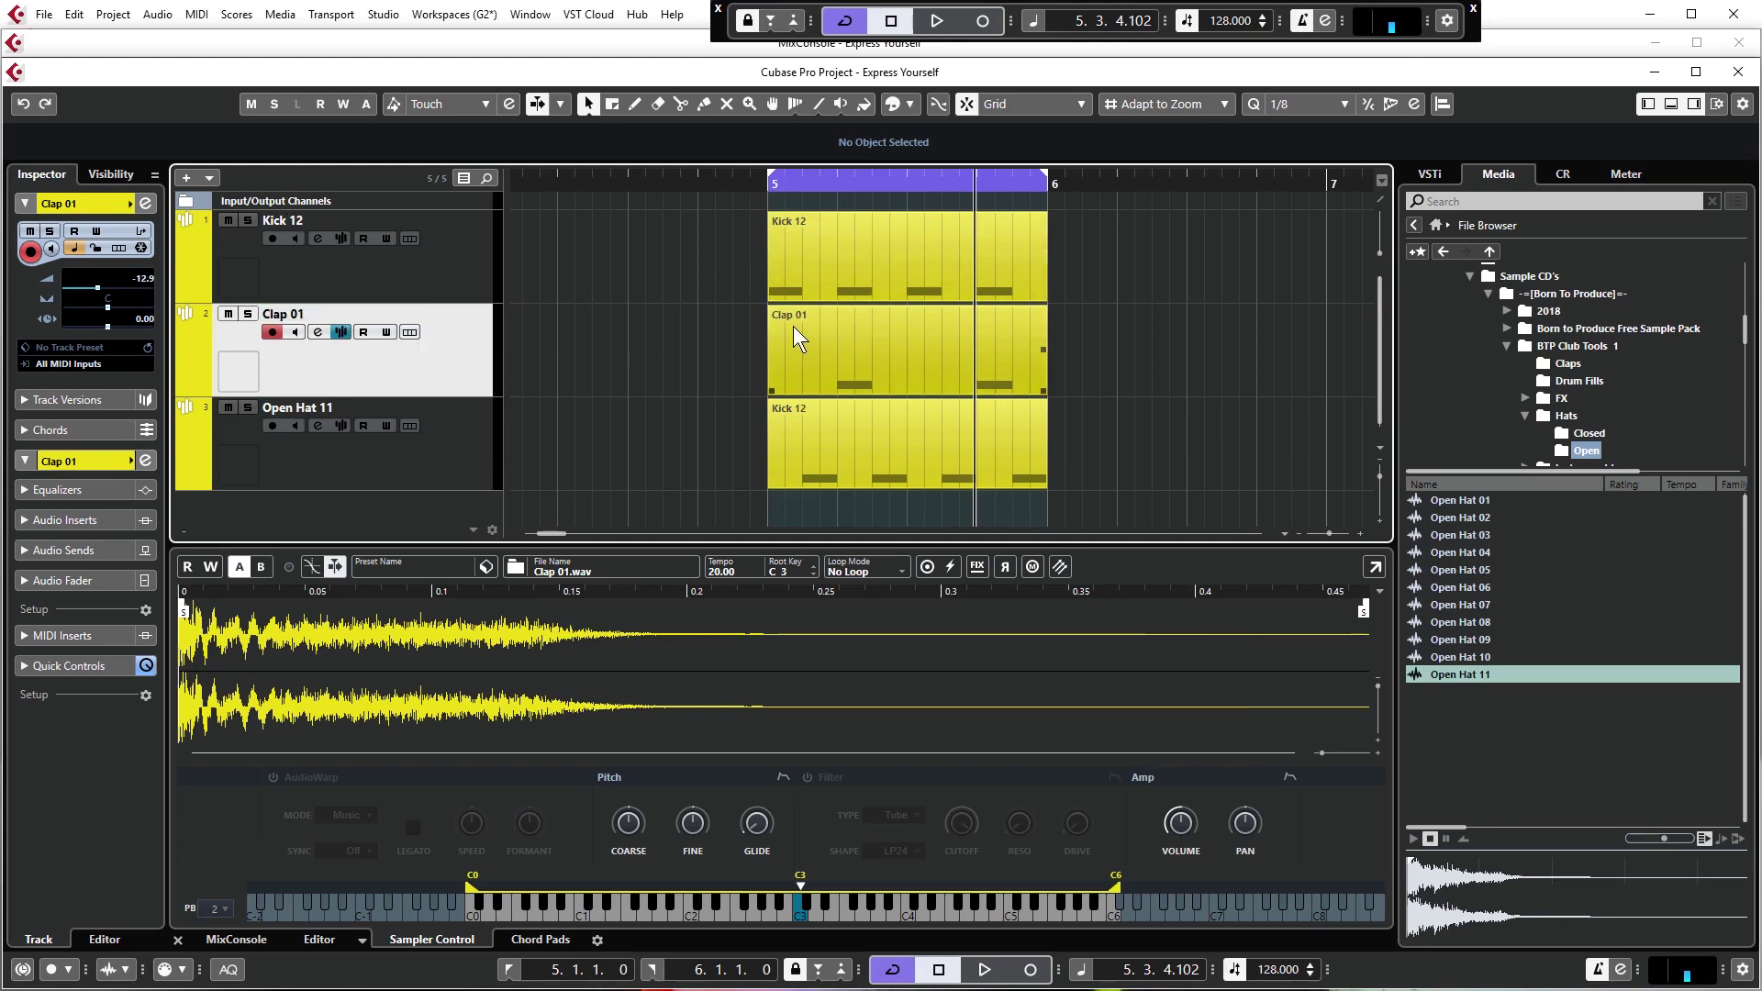
pyautogui.doubleClick(304, 406)
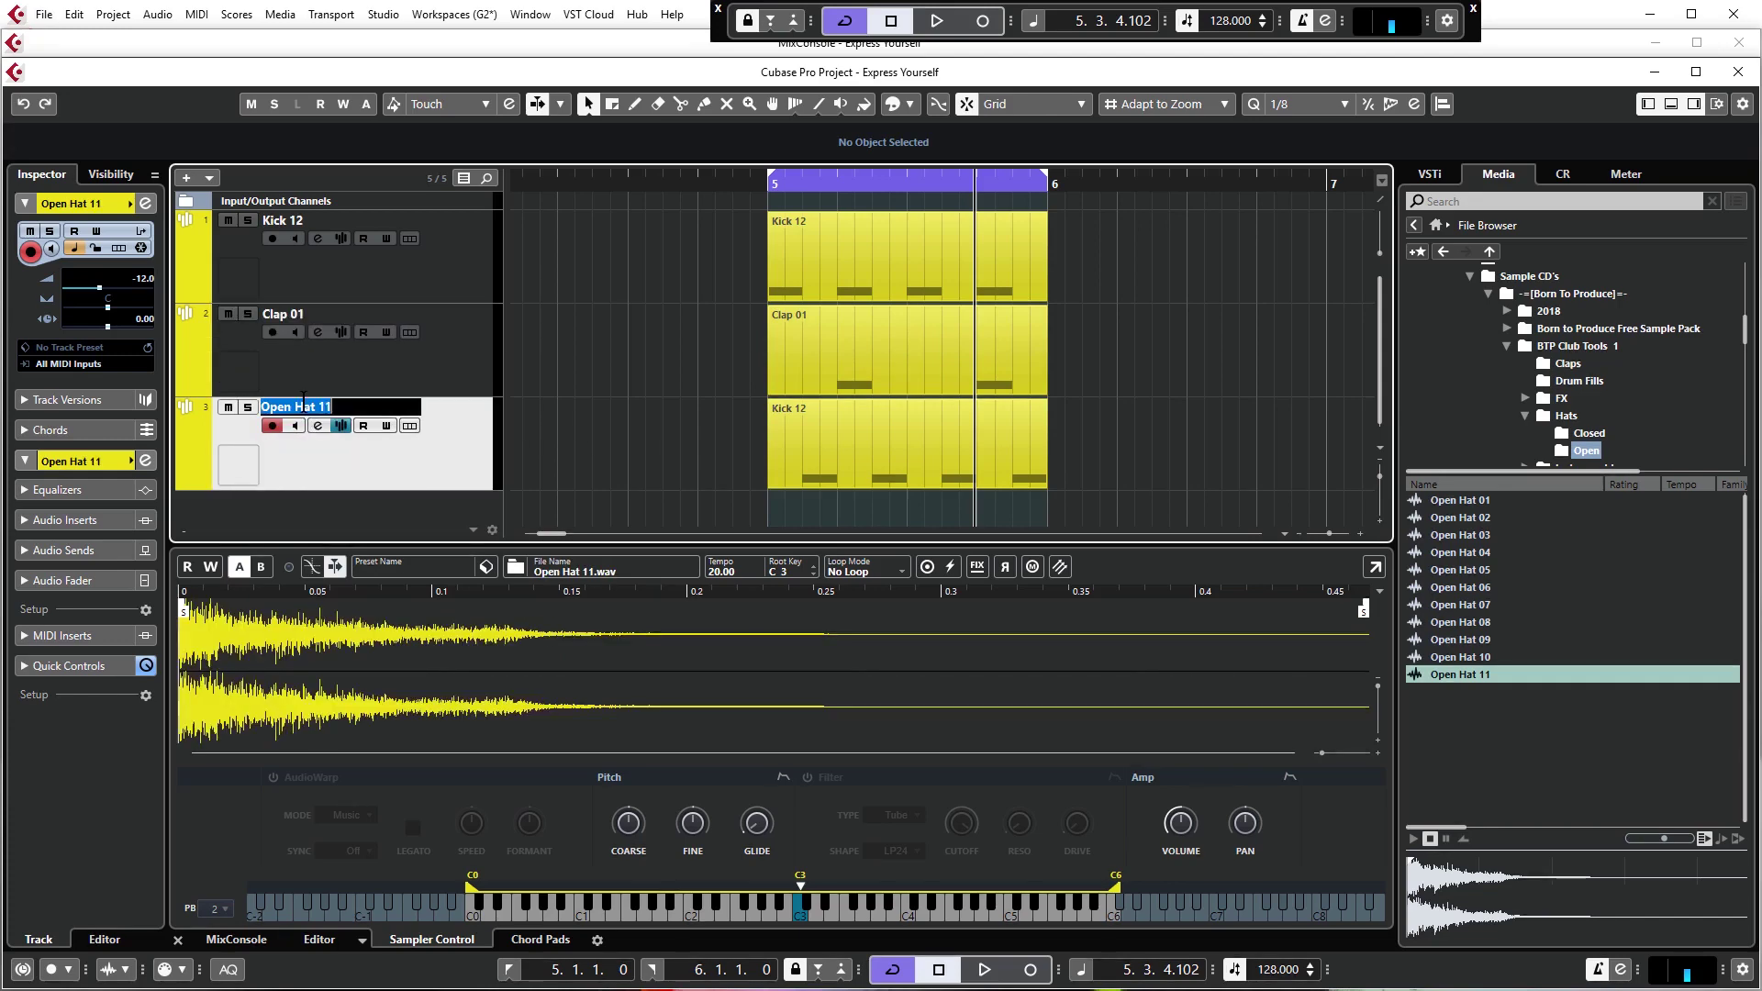
pyautogui.hotkey('alt', 'Return')
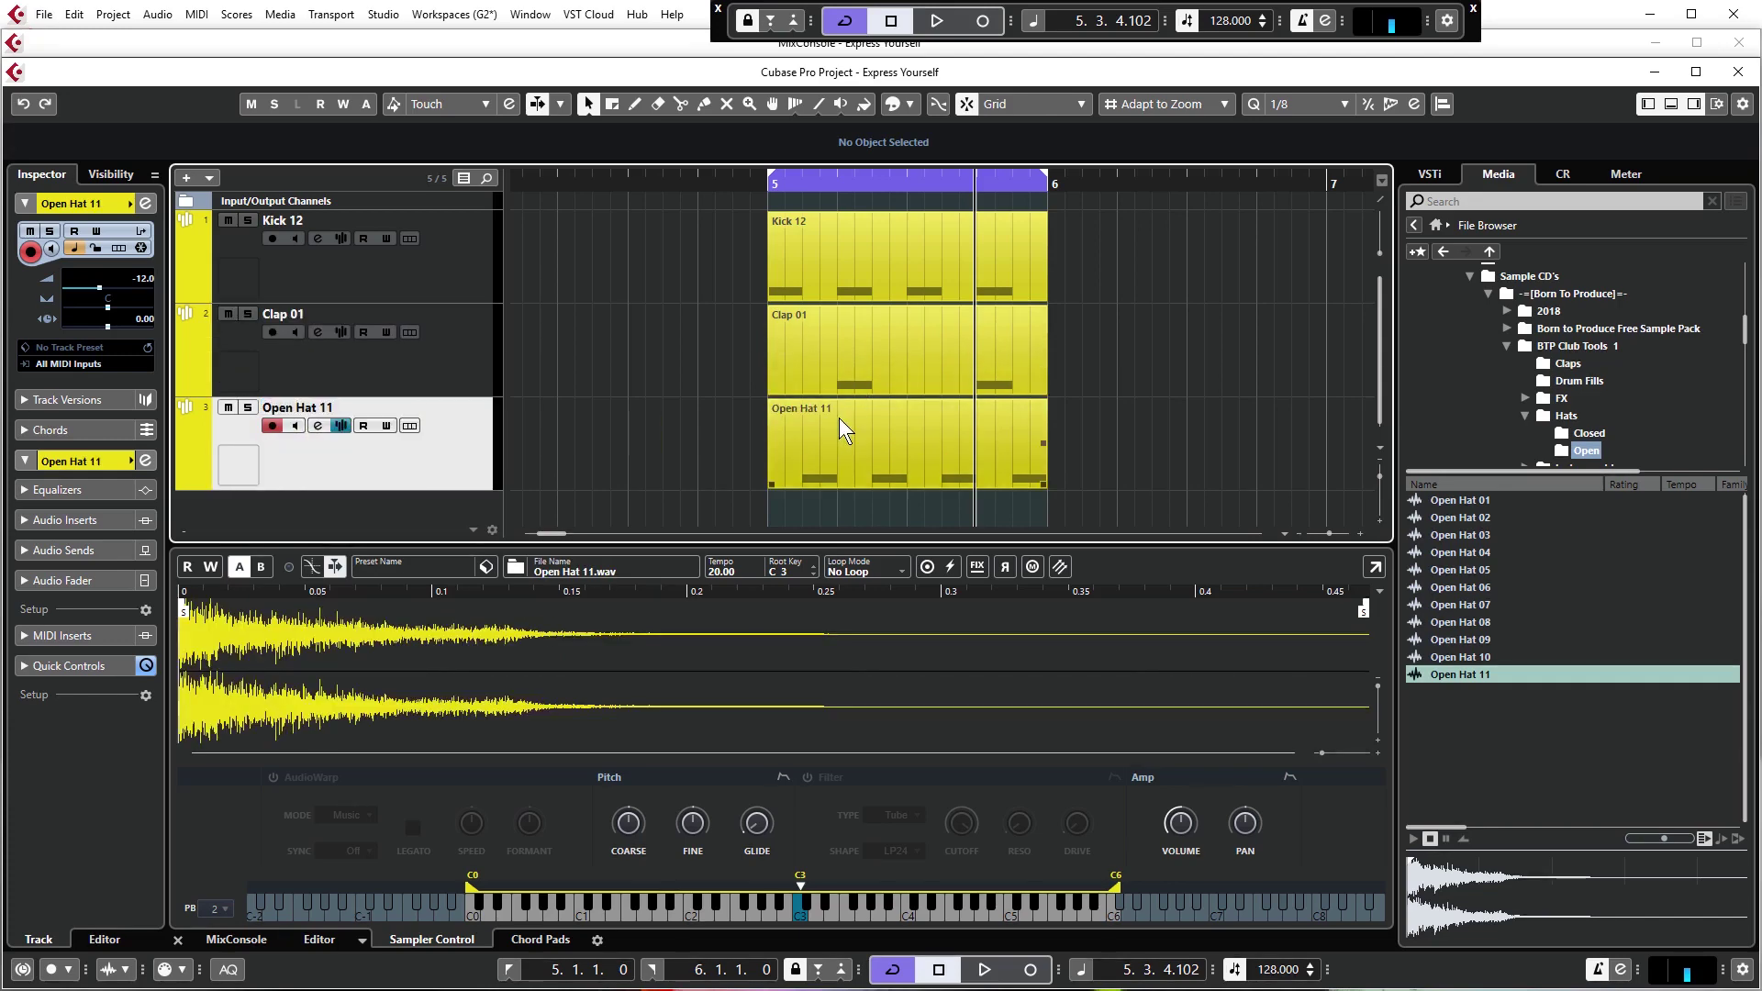
# Place the project cursor at the start of bar 5, play the three-track drum loop and stop it.
pyautogui.click(776, 188)
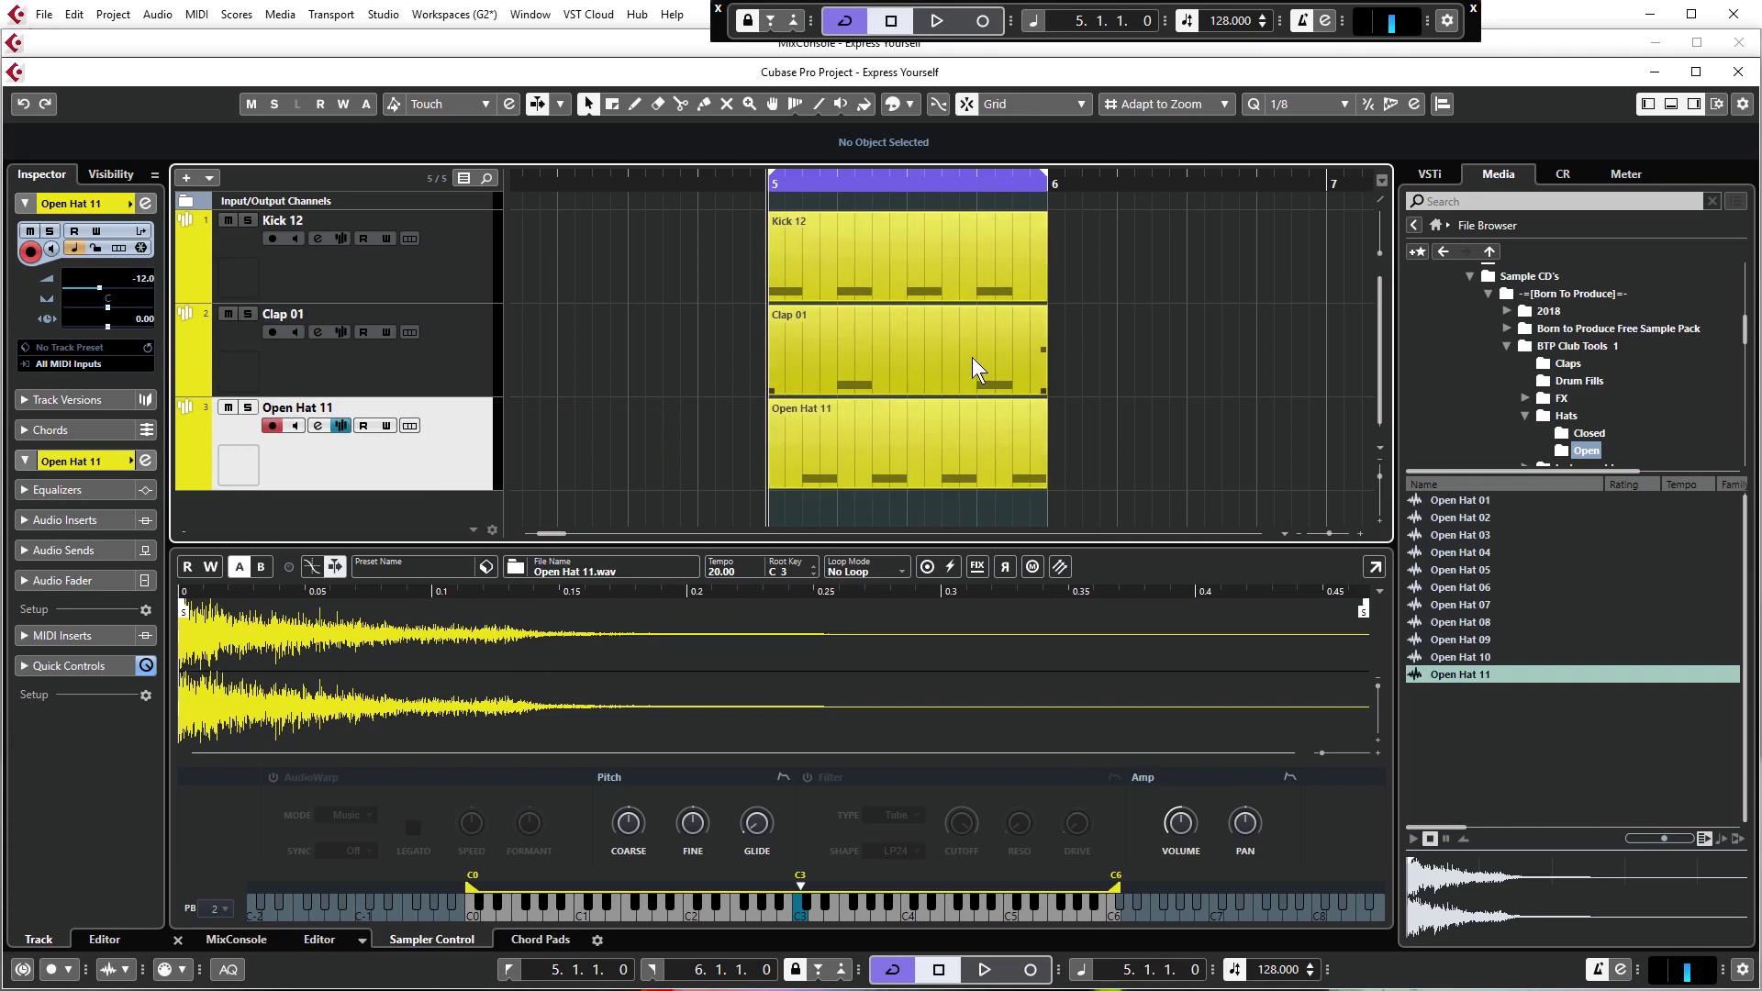
pyautogui.press('space')
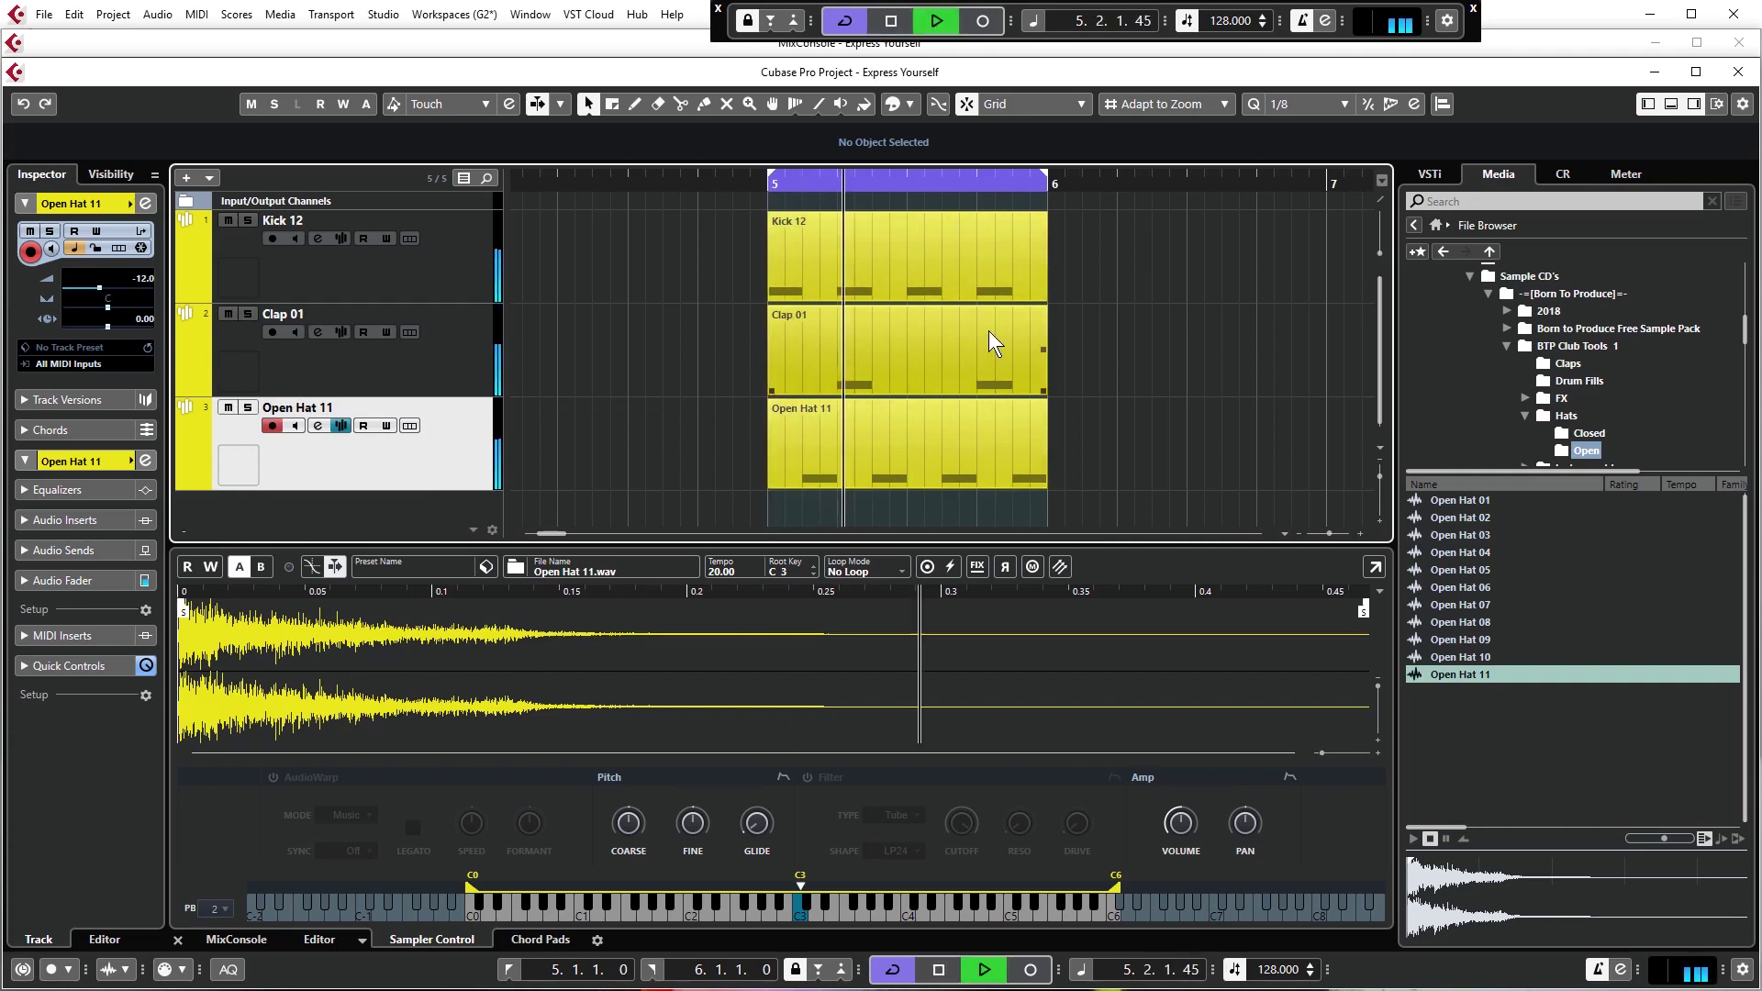
pyautogui.press('space')
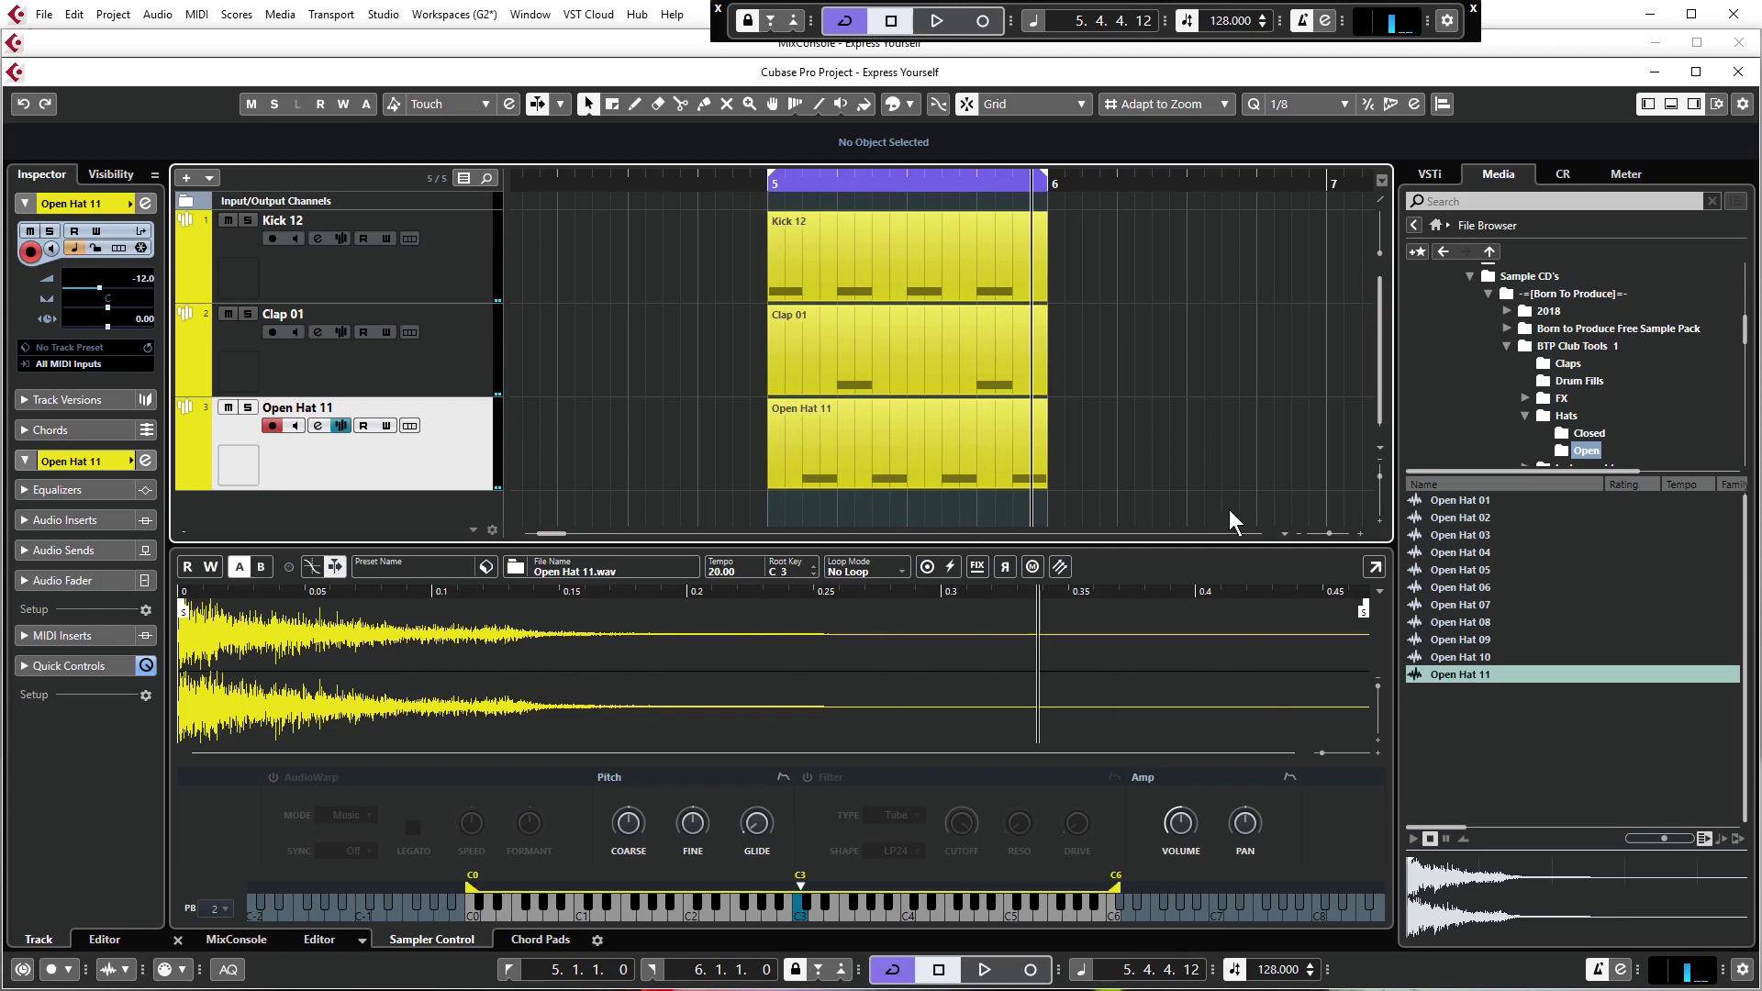
# Audition samples Closed Hat 06 to Closed Hat 10 from the Hats > Closed folder and settle on Closed Hat 10.
pyautogui.click(1580, 433)
pyautogui.click(1464, 588)
pyautogui.click(1463, 605)
pyautogui.click(1464, 622)
pyautogui.click(1464, 640)
pyautogui.click(1464, 657)
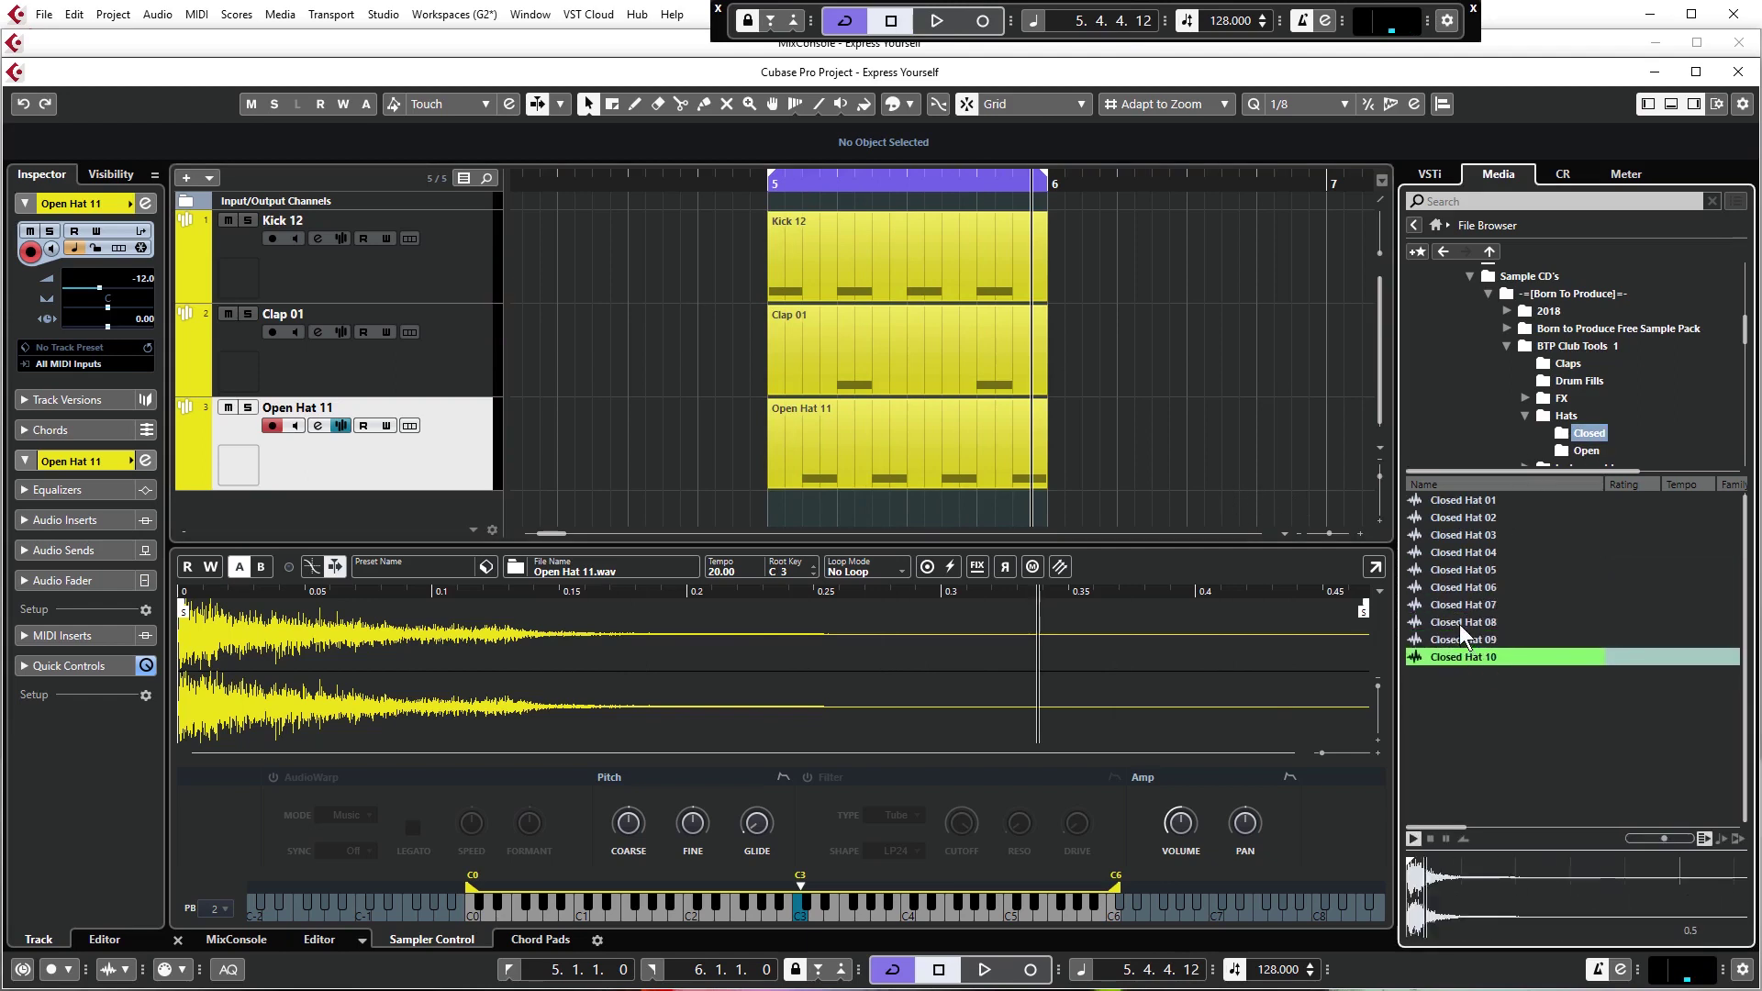
pyautogui.click(1461, 622)
pyautogui.click(1462, 652)
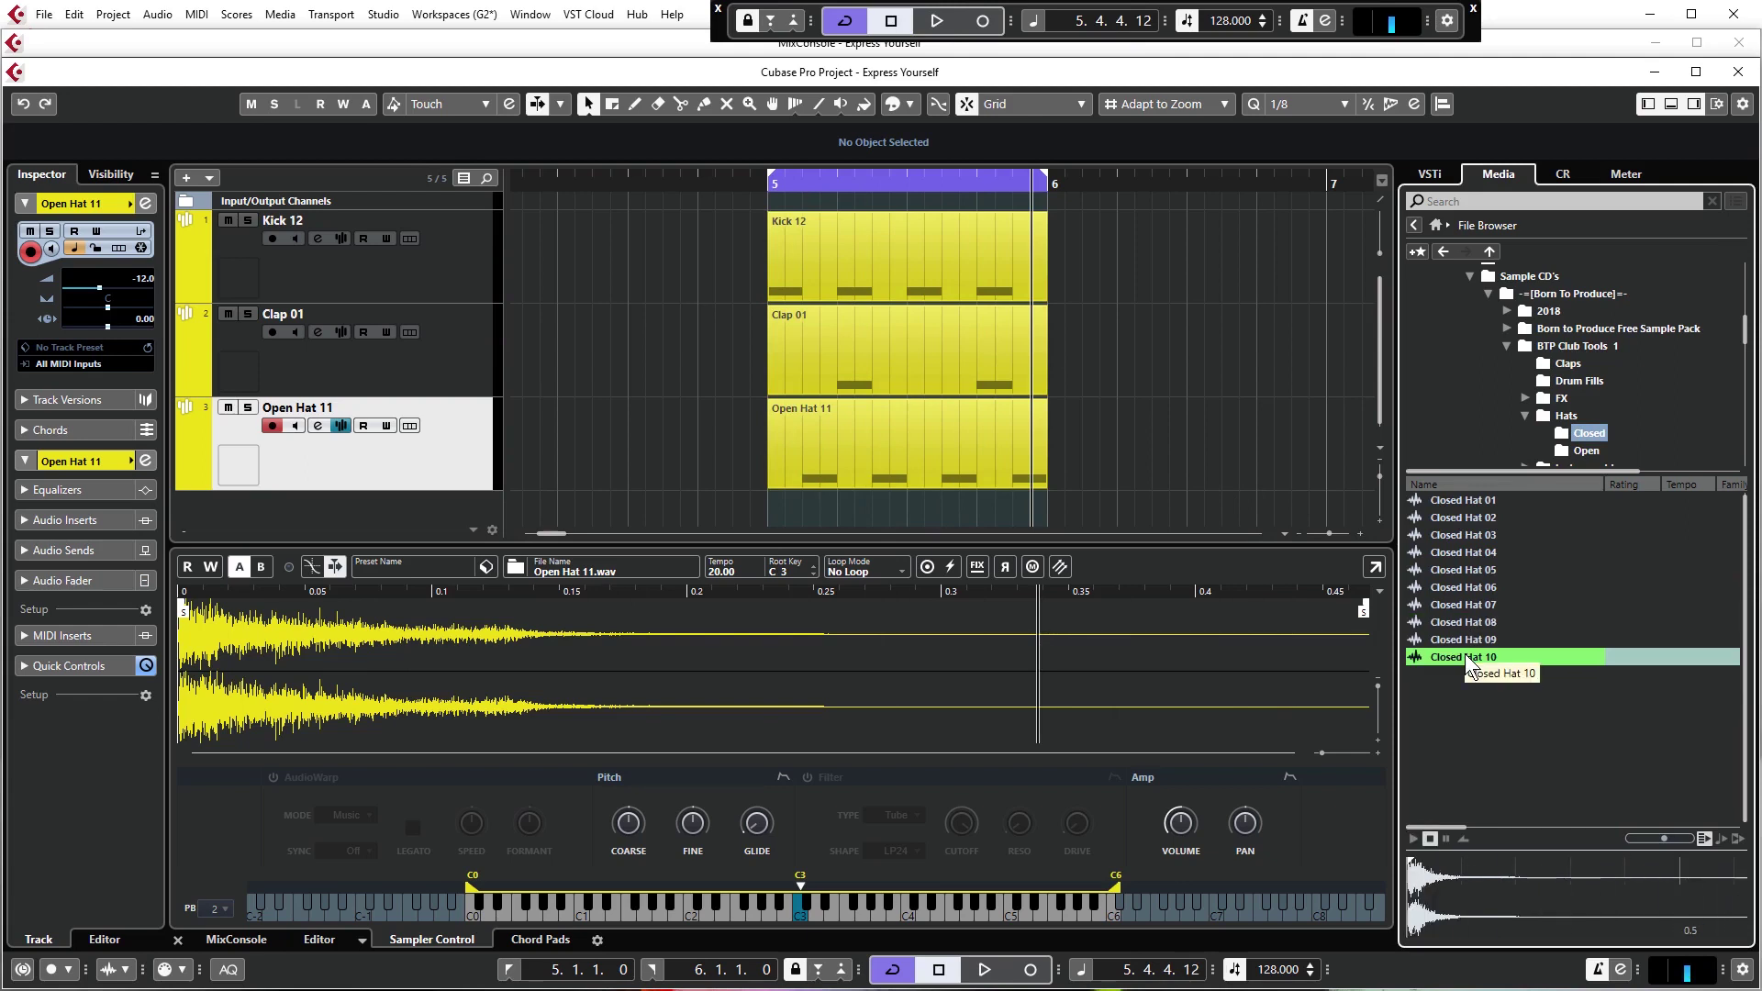
# Create a sampler track from Closed Hat 10 and draw a one-bar part on it in bar 5.
pyautogui.rightClick(1463, 657)
pyautogui.click(1496, 668)
pyautogui.moveTo(1006, 420); pyautogui.dragTo(1055, 426)
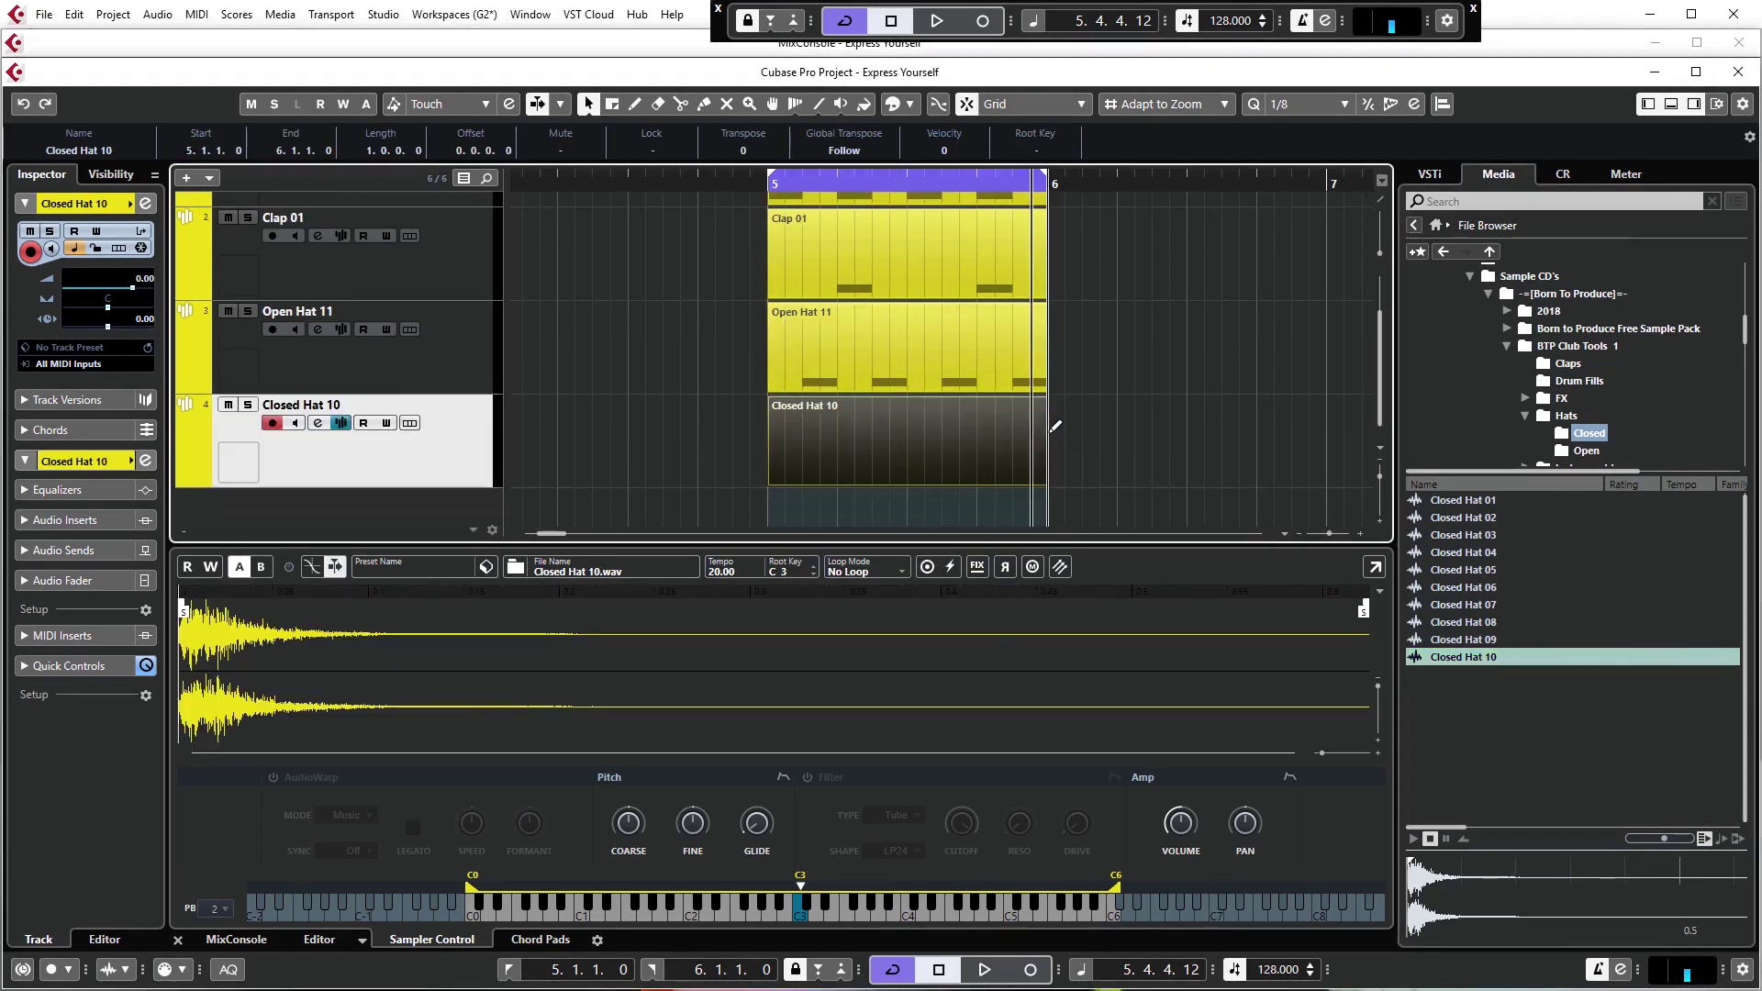
# Open the closed hat part in the Key Editor and set the quantize preset to 1/64.
pyautogui.doubleClick(950, 438)
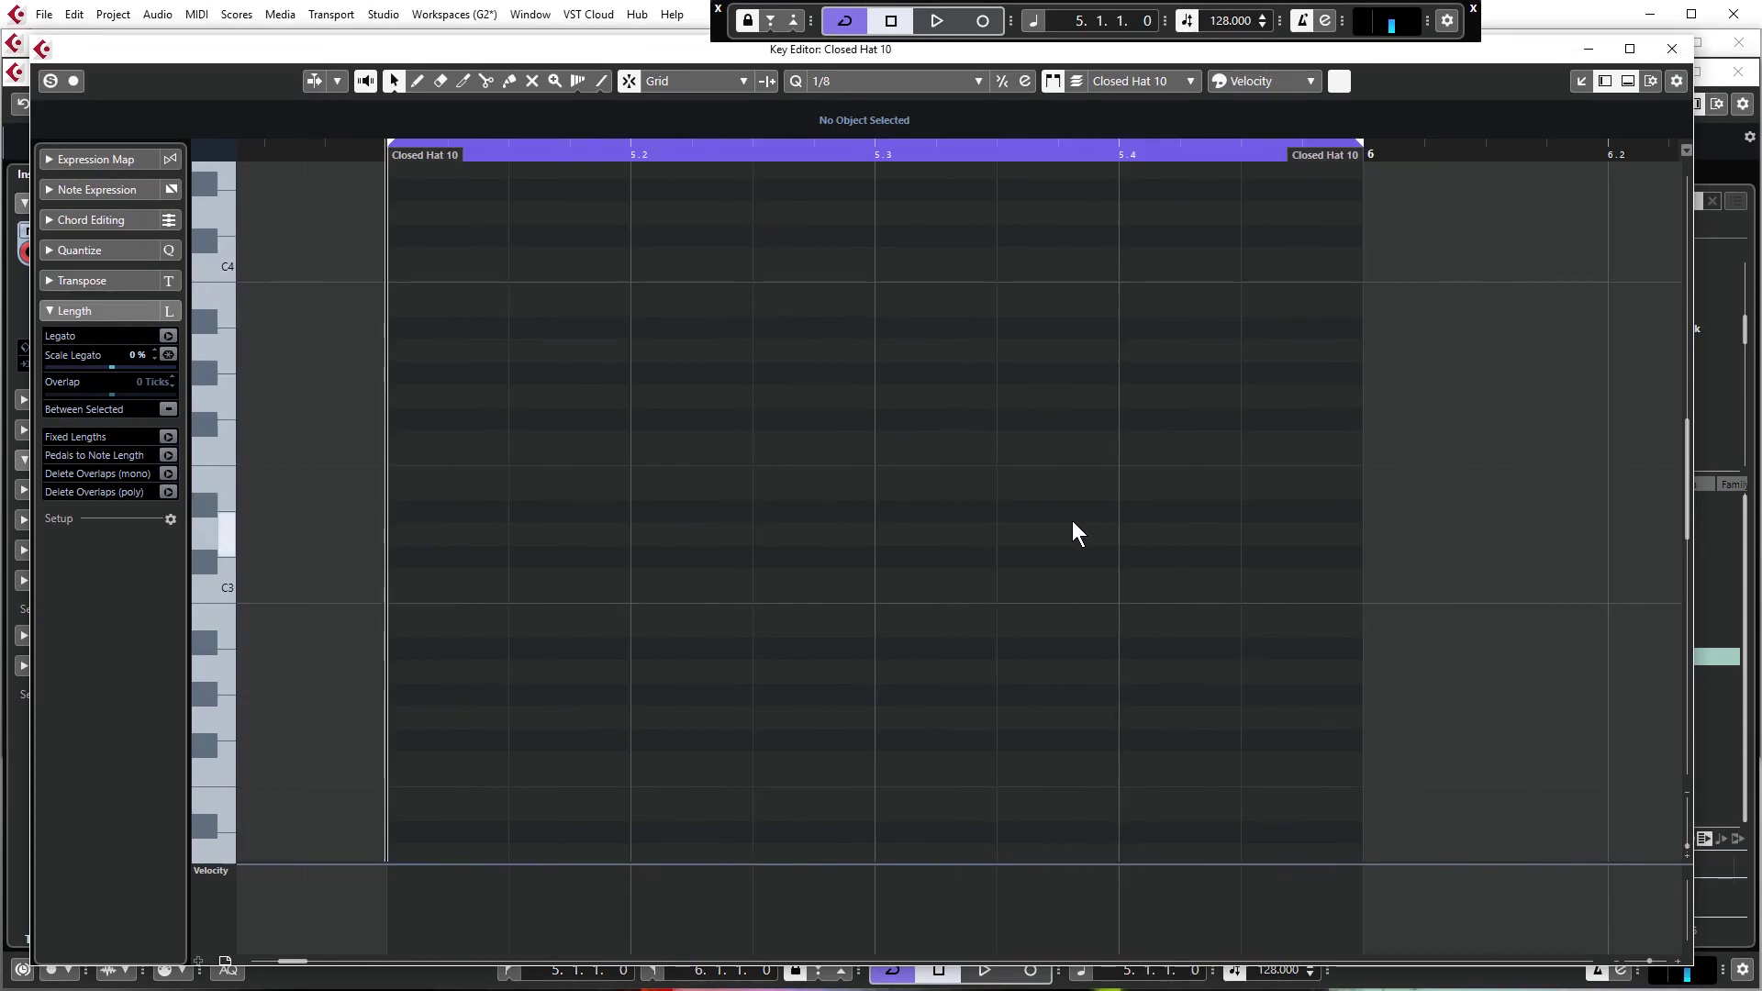
pyautogui.press('space')
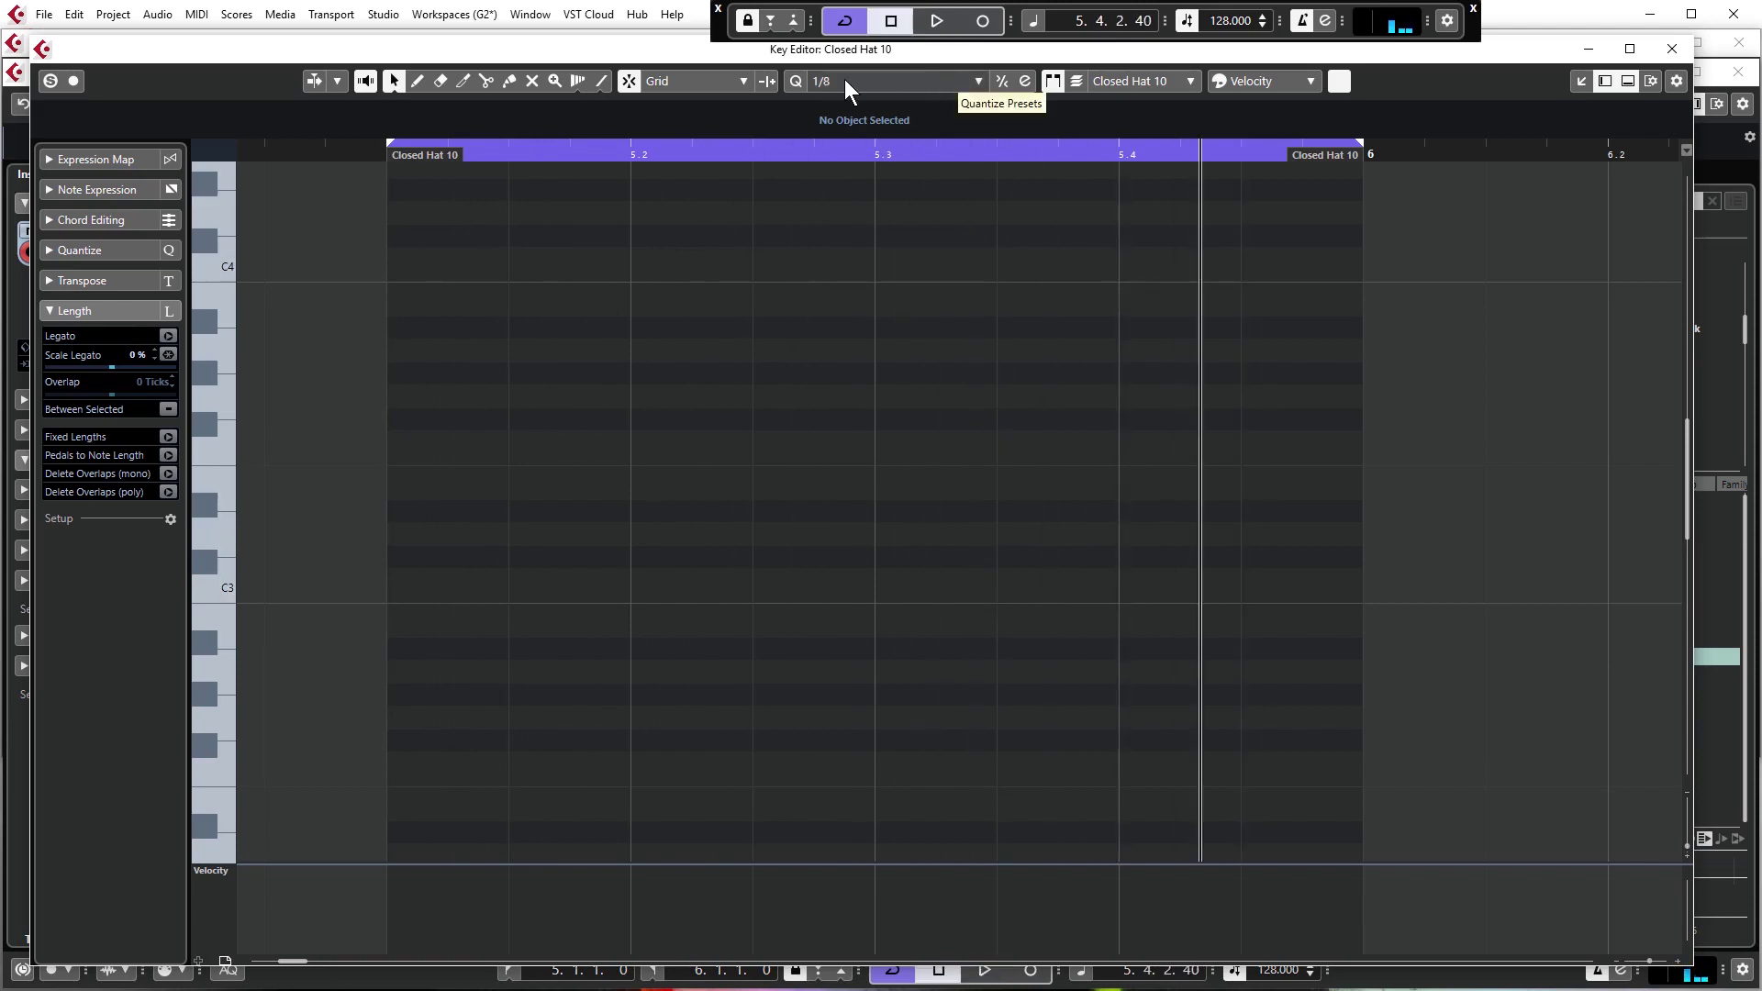
pyautogui.click(959, 80)
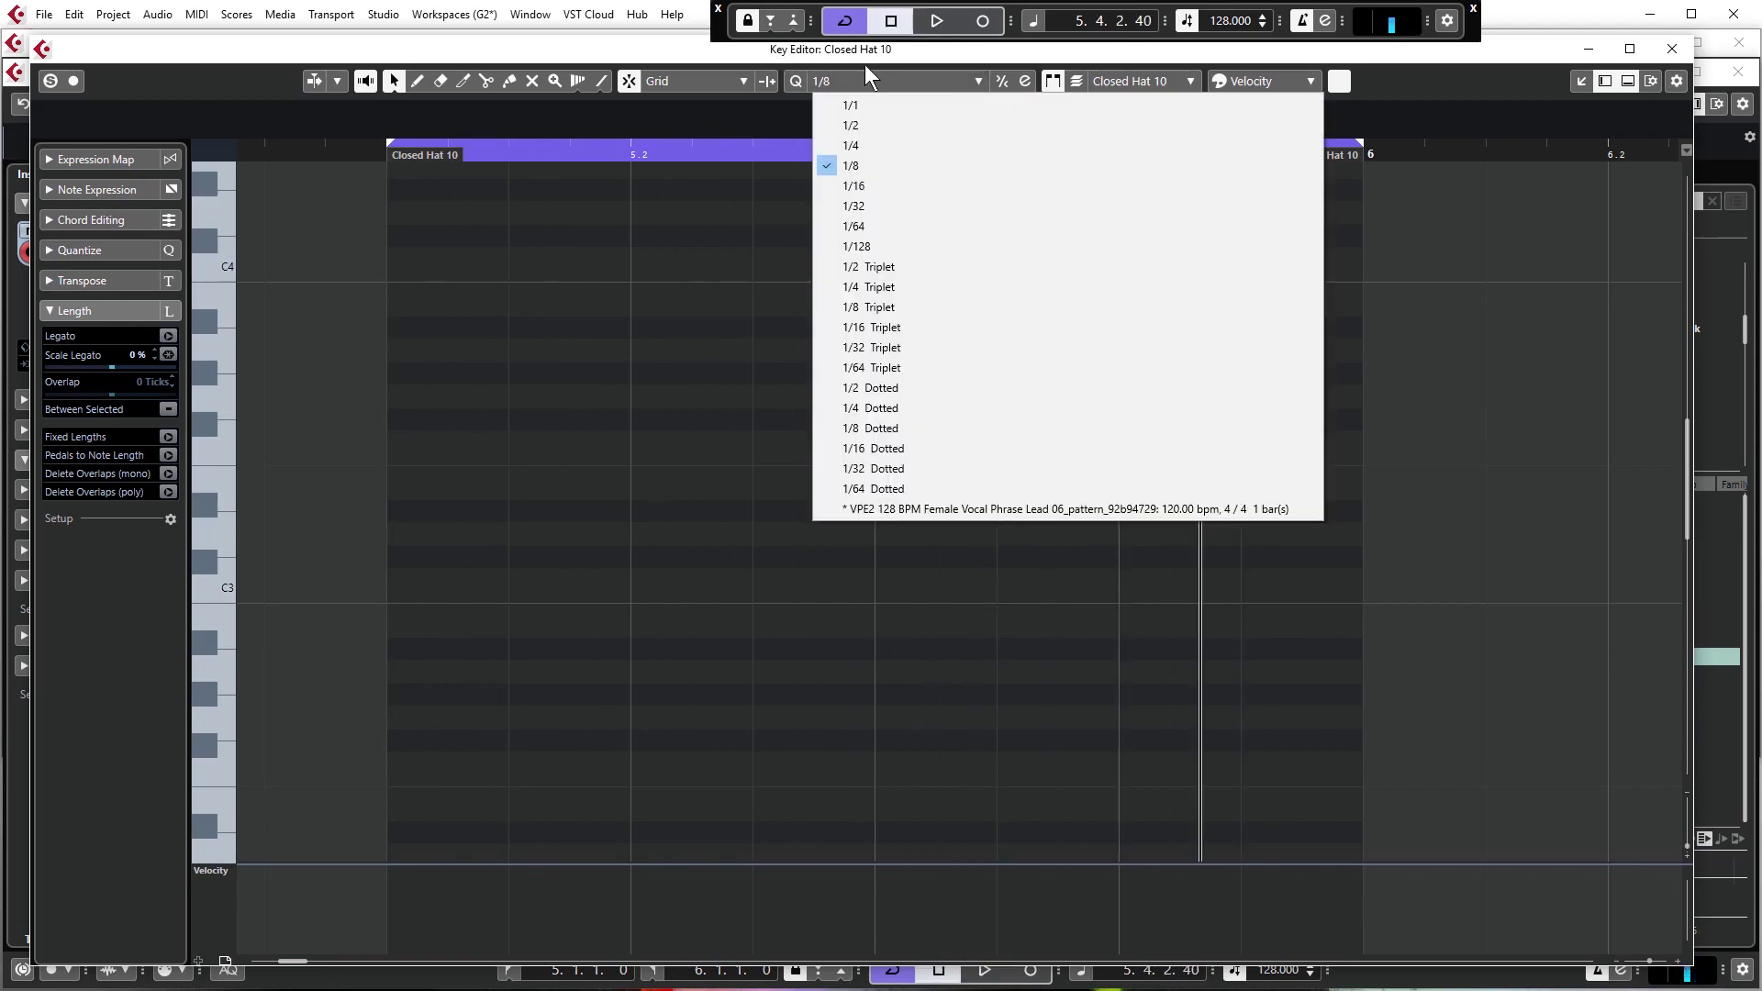
pyautogui.click(863, 226)
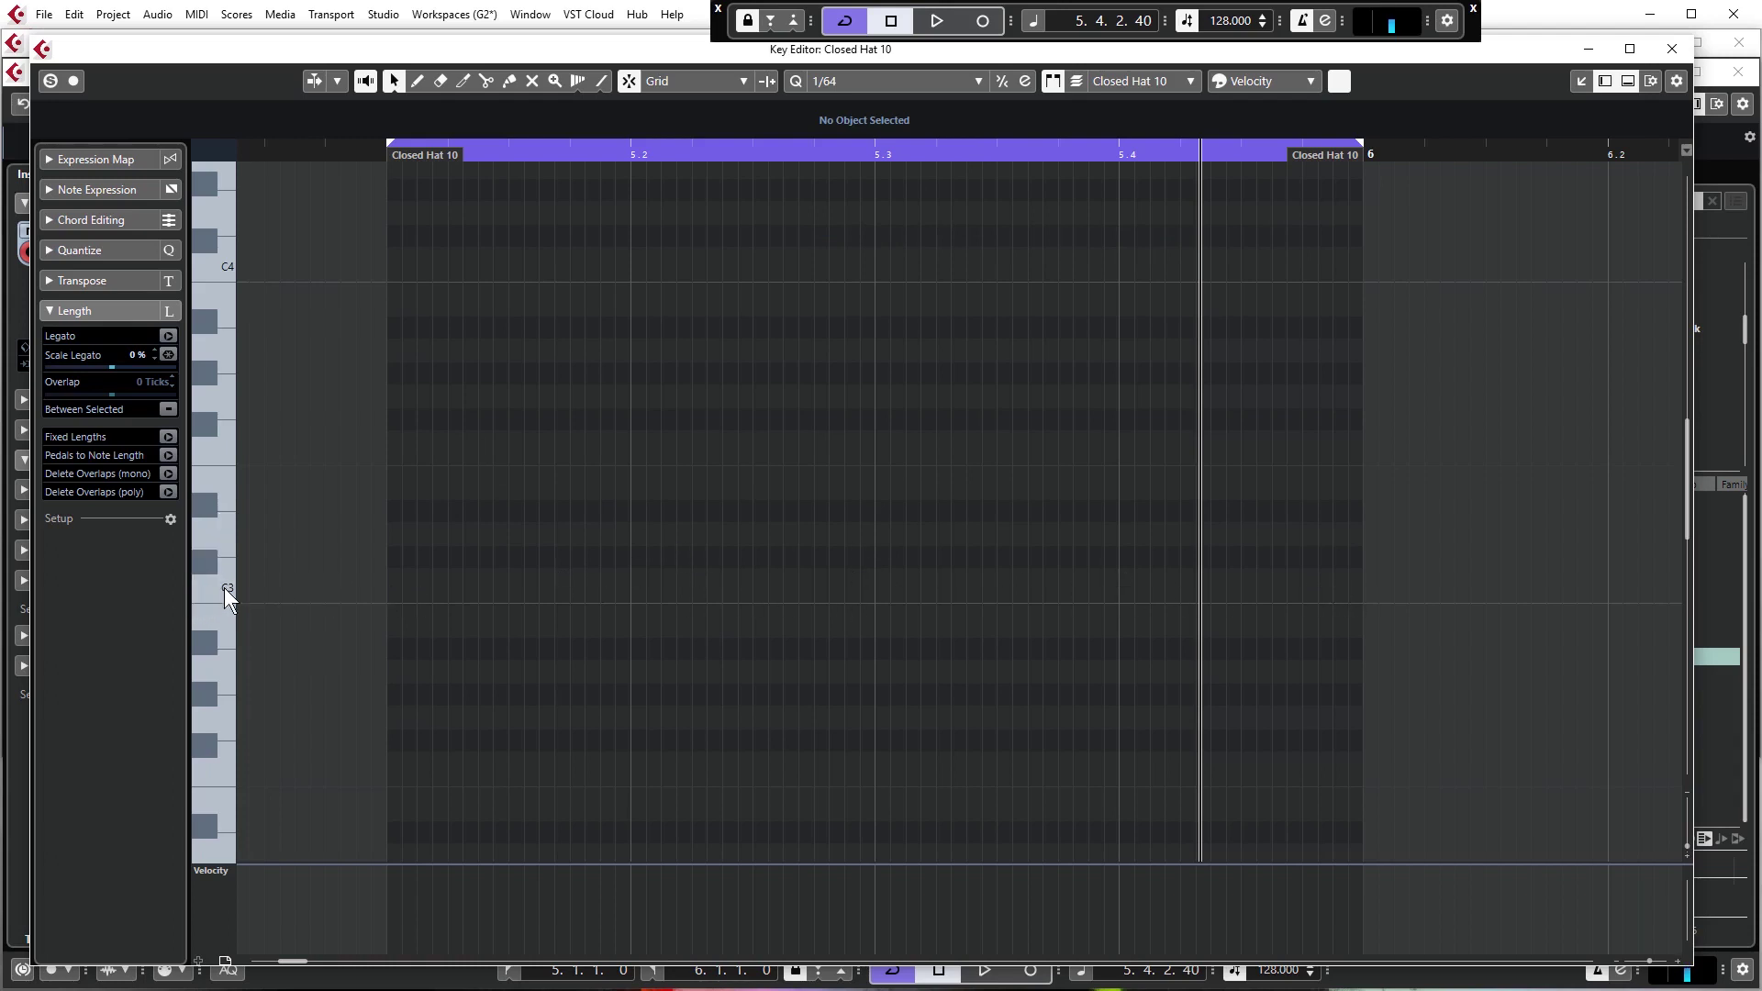
# Draw a 1/64 C3 note at 5.2.4.30, play the loop from bar 5 and return the cursor to bar 5.
pyautogui.click(835, 581)
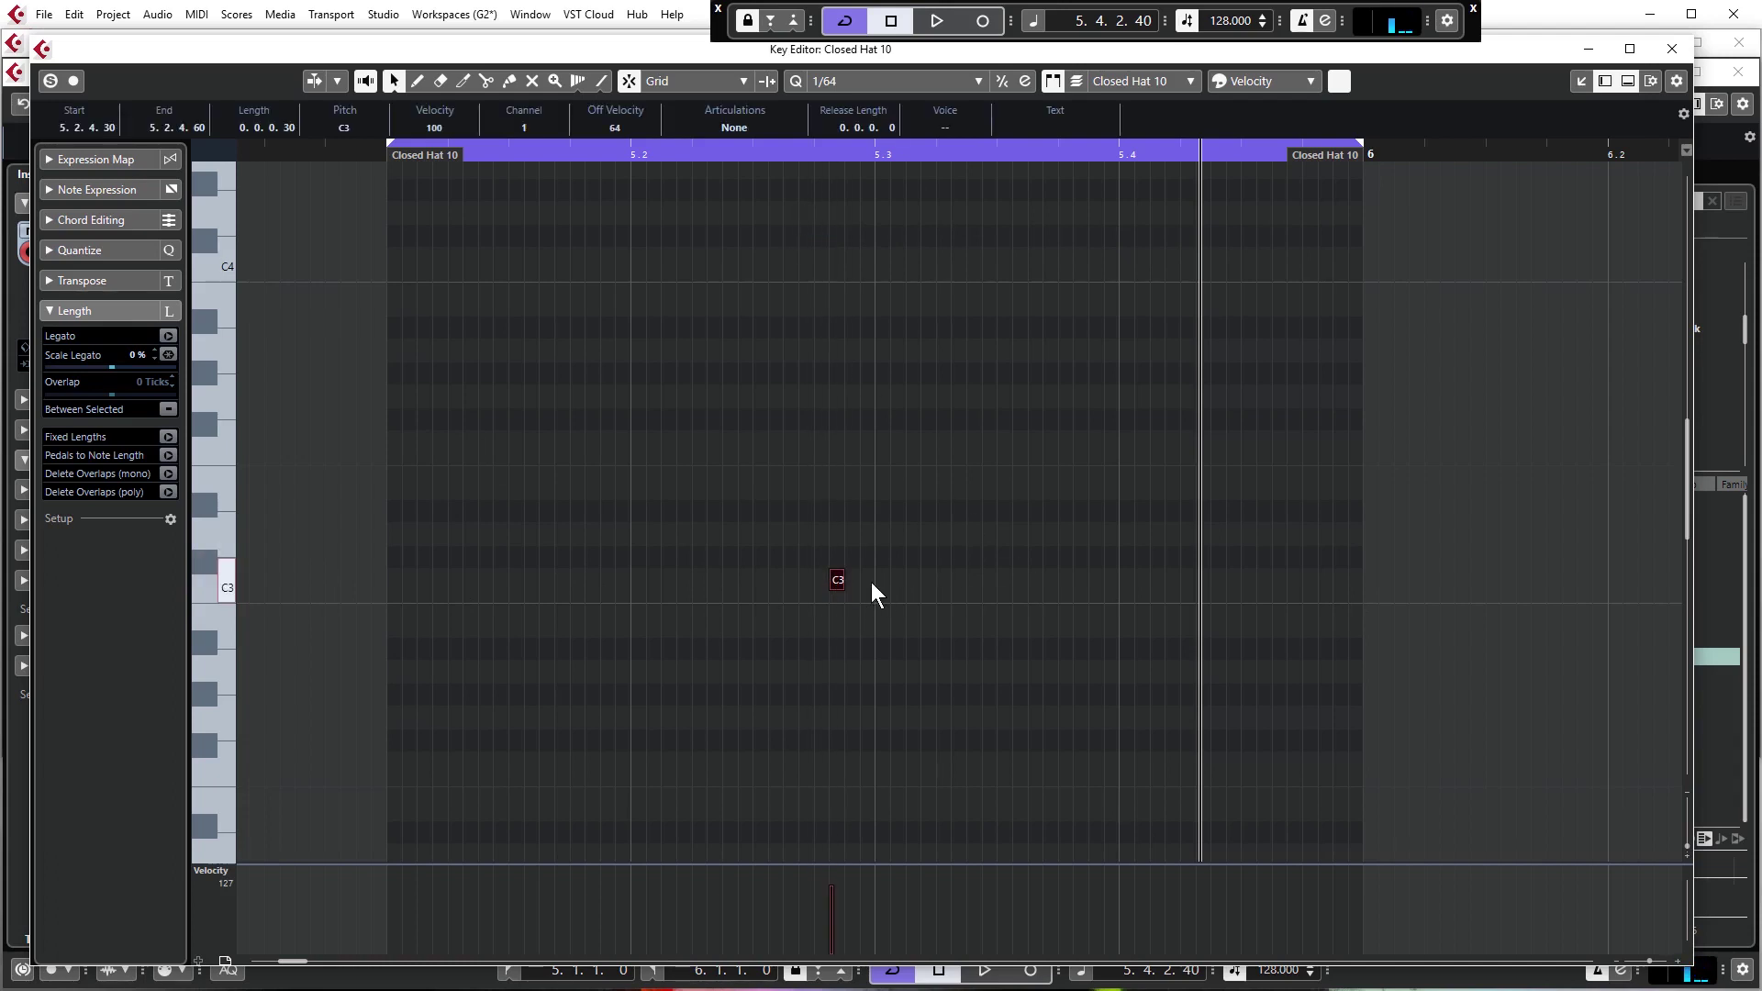
pyautogui.click(829, 157)
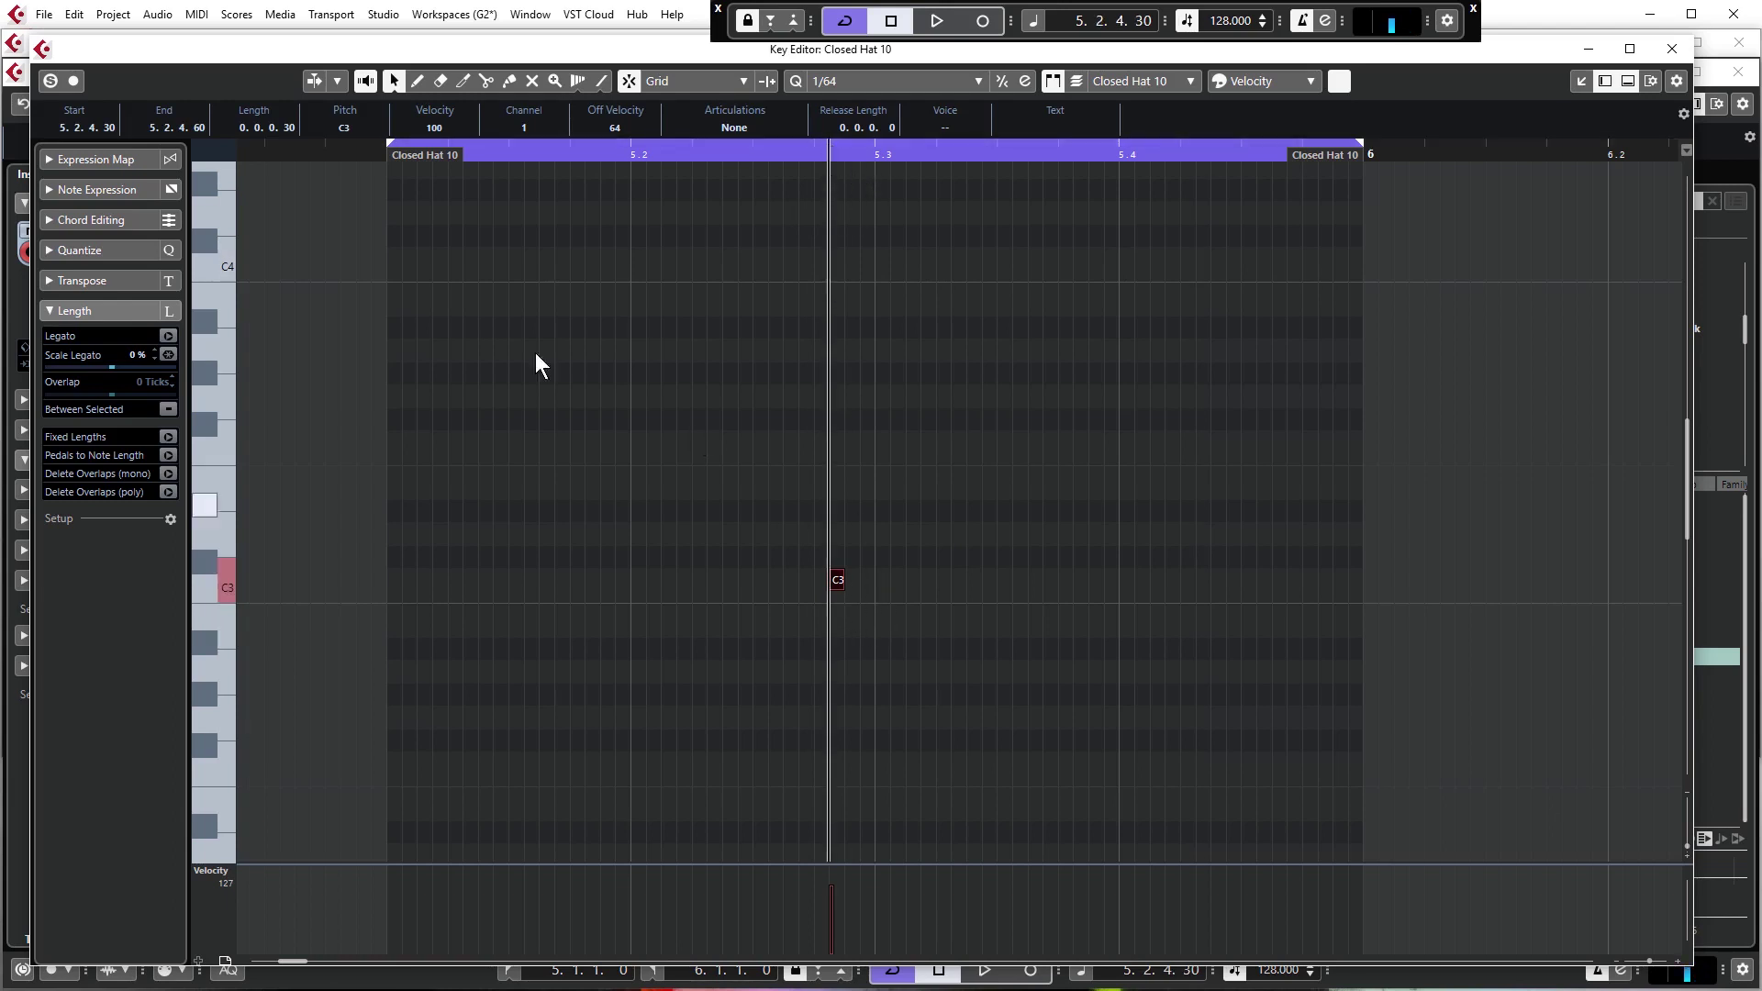
pyautogui.click(378, 154)
pyautogui.press('space')
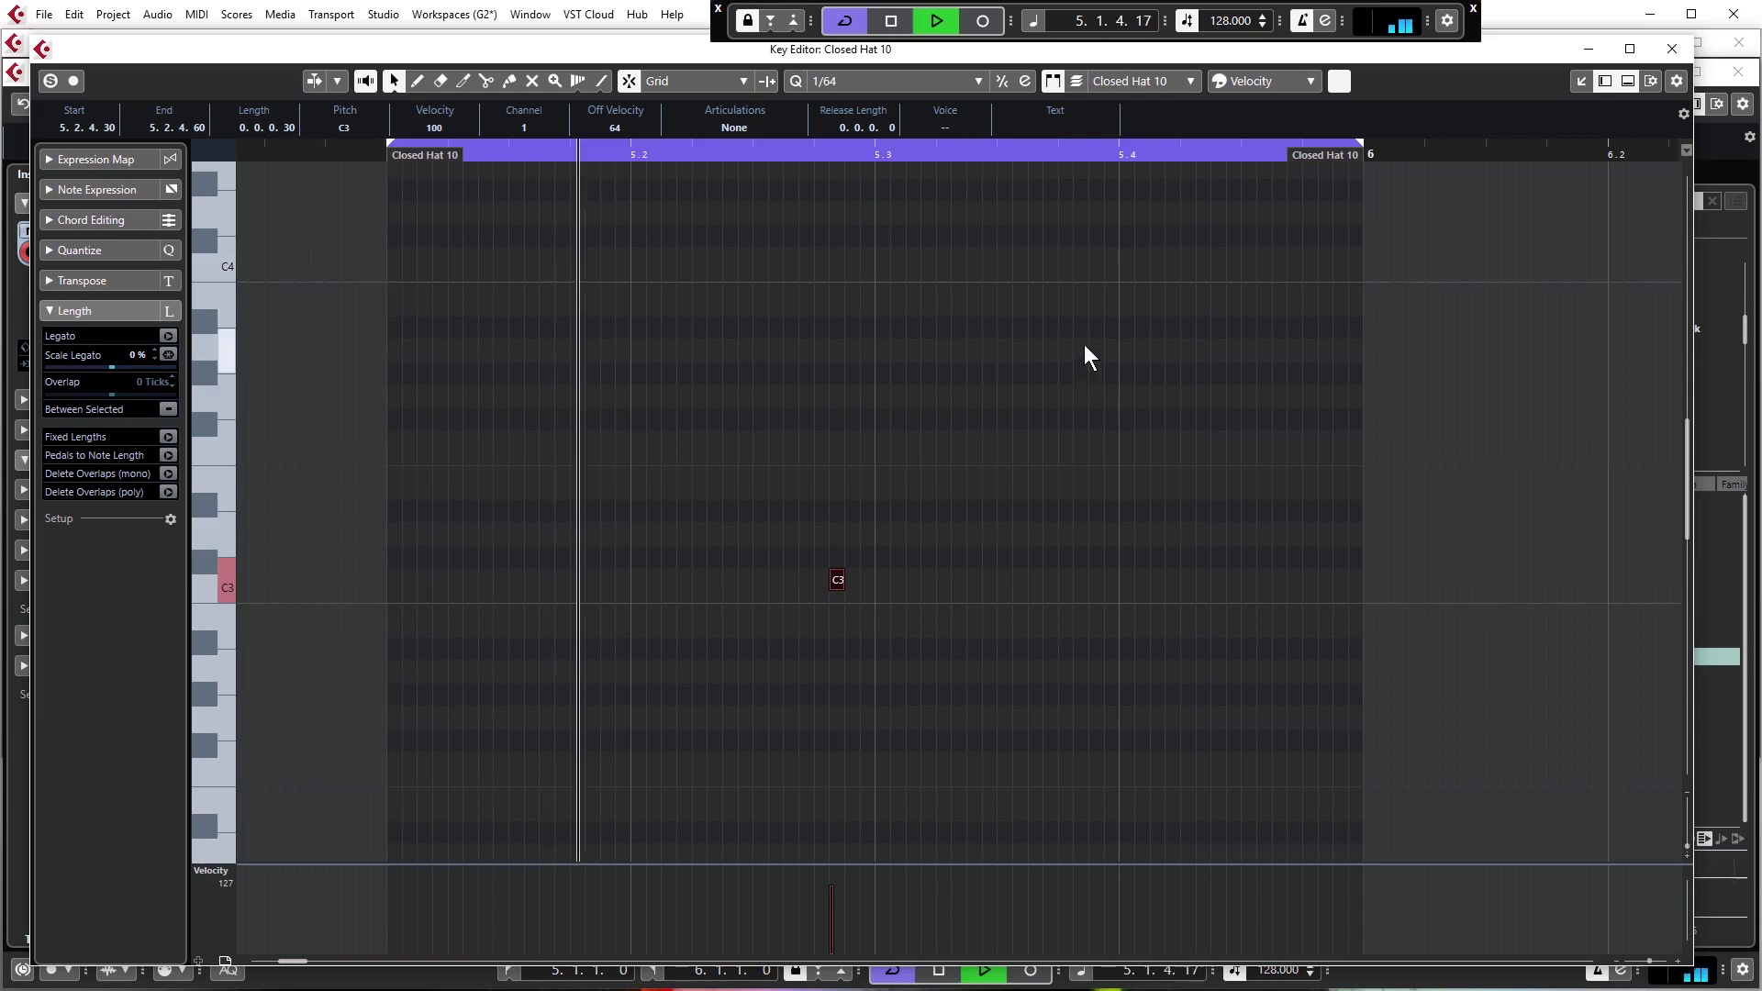
pyautogui.click(388, 156)
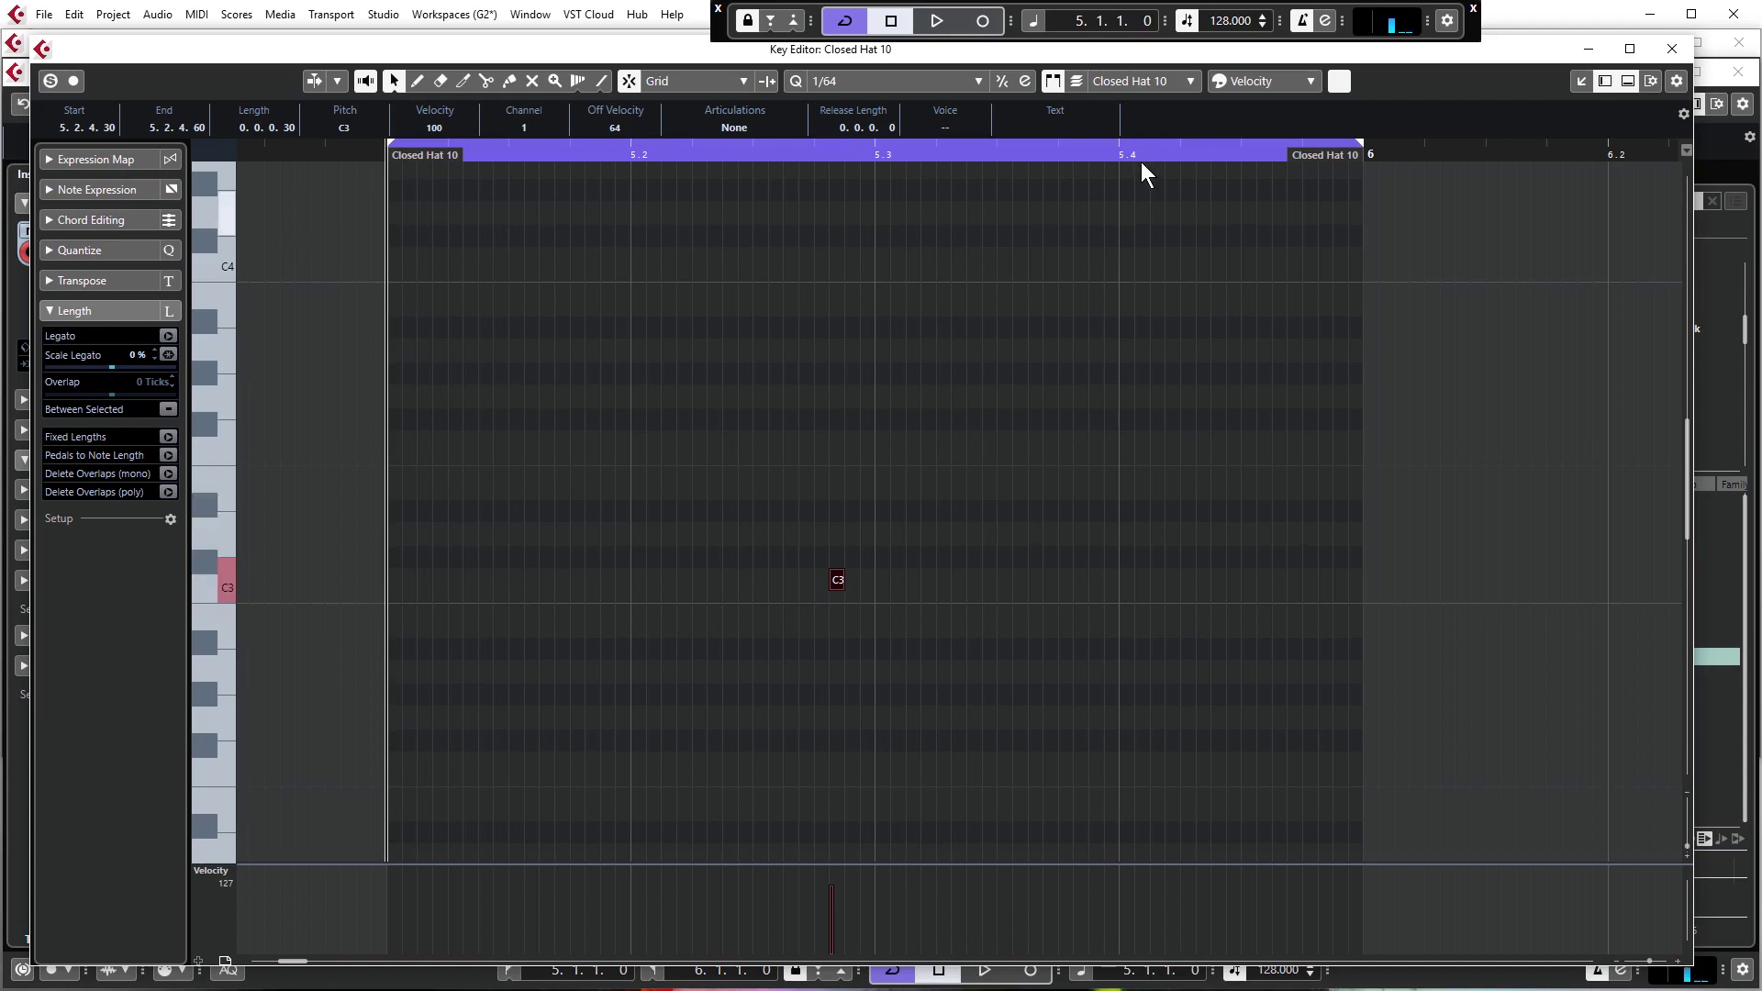
# Add two more 1/64 C3 notes at 5.4.2.30 and 5.4.4.30, and deselect them.
pyautogui.click(1178, 152)
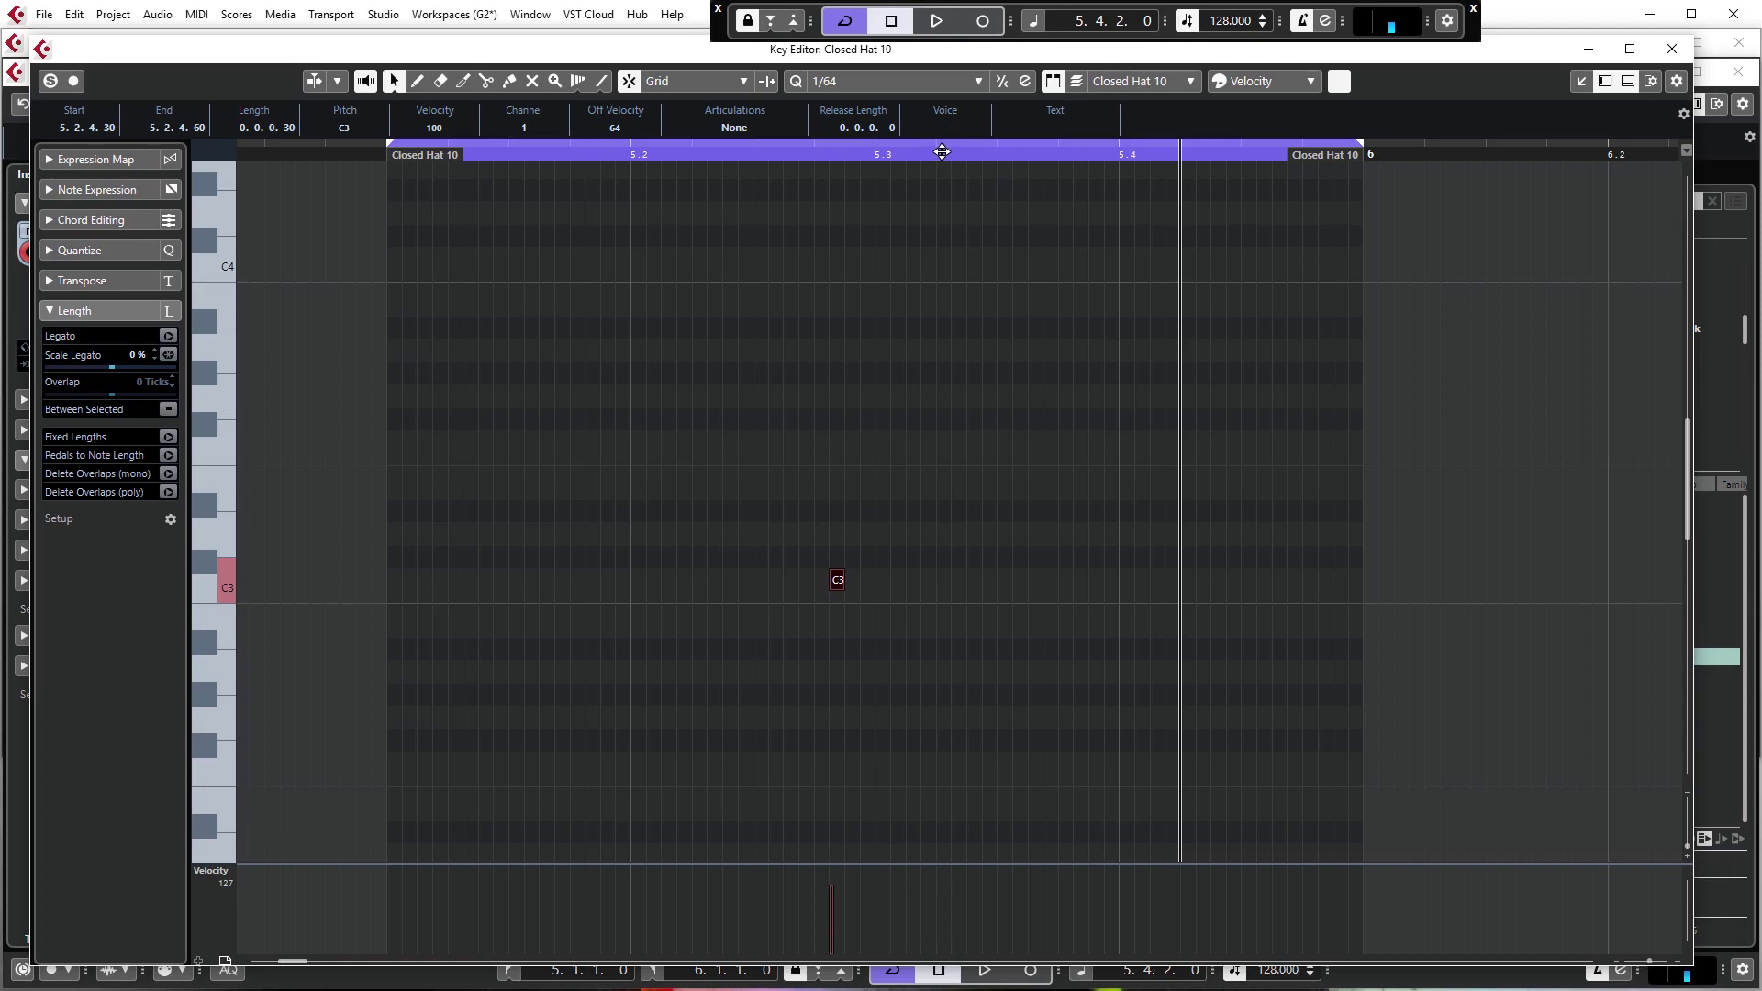
pyautogui.click(1183, 578)
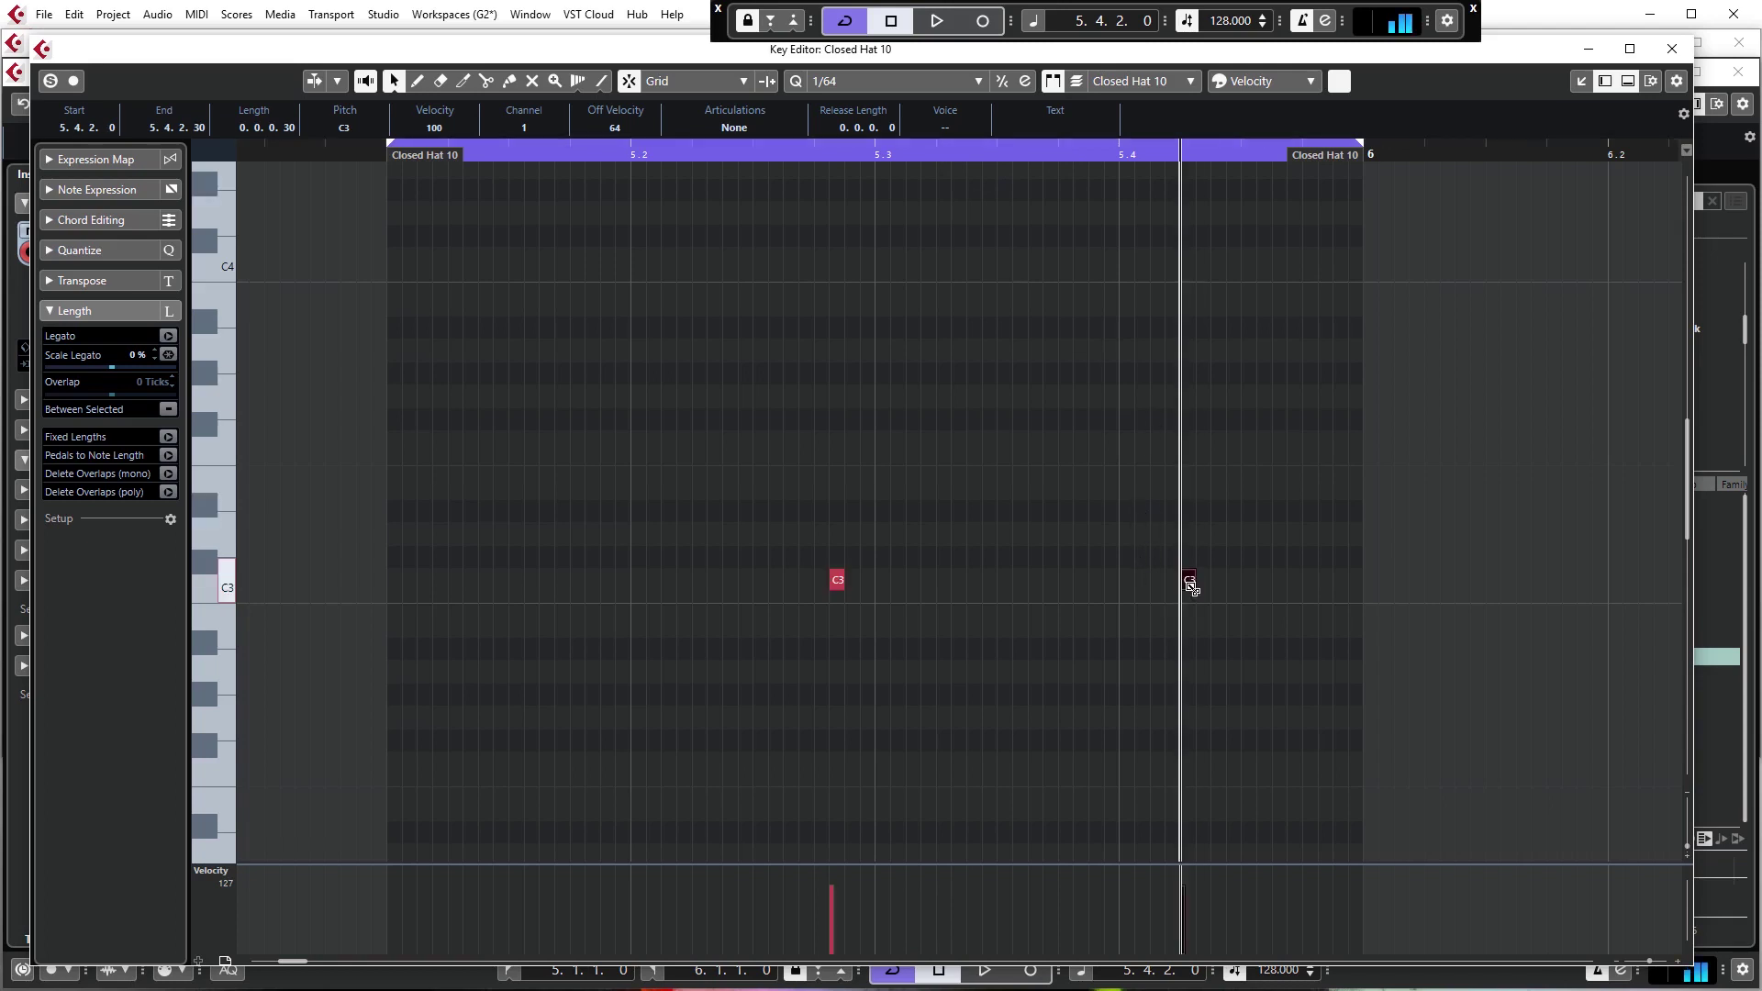
pyautogui.moveTo(1188, 583); pyautogui.dragTo(1323, 586)
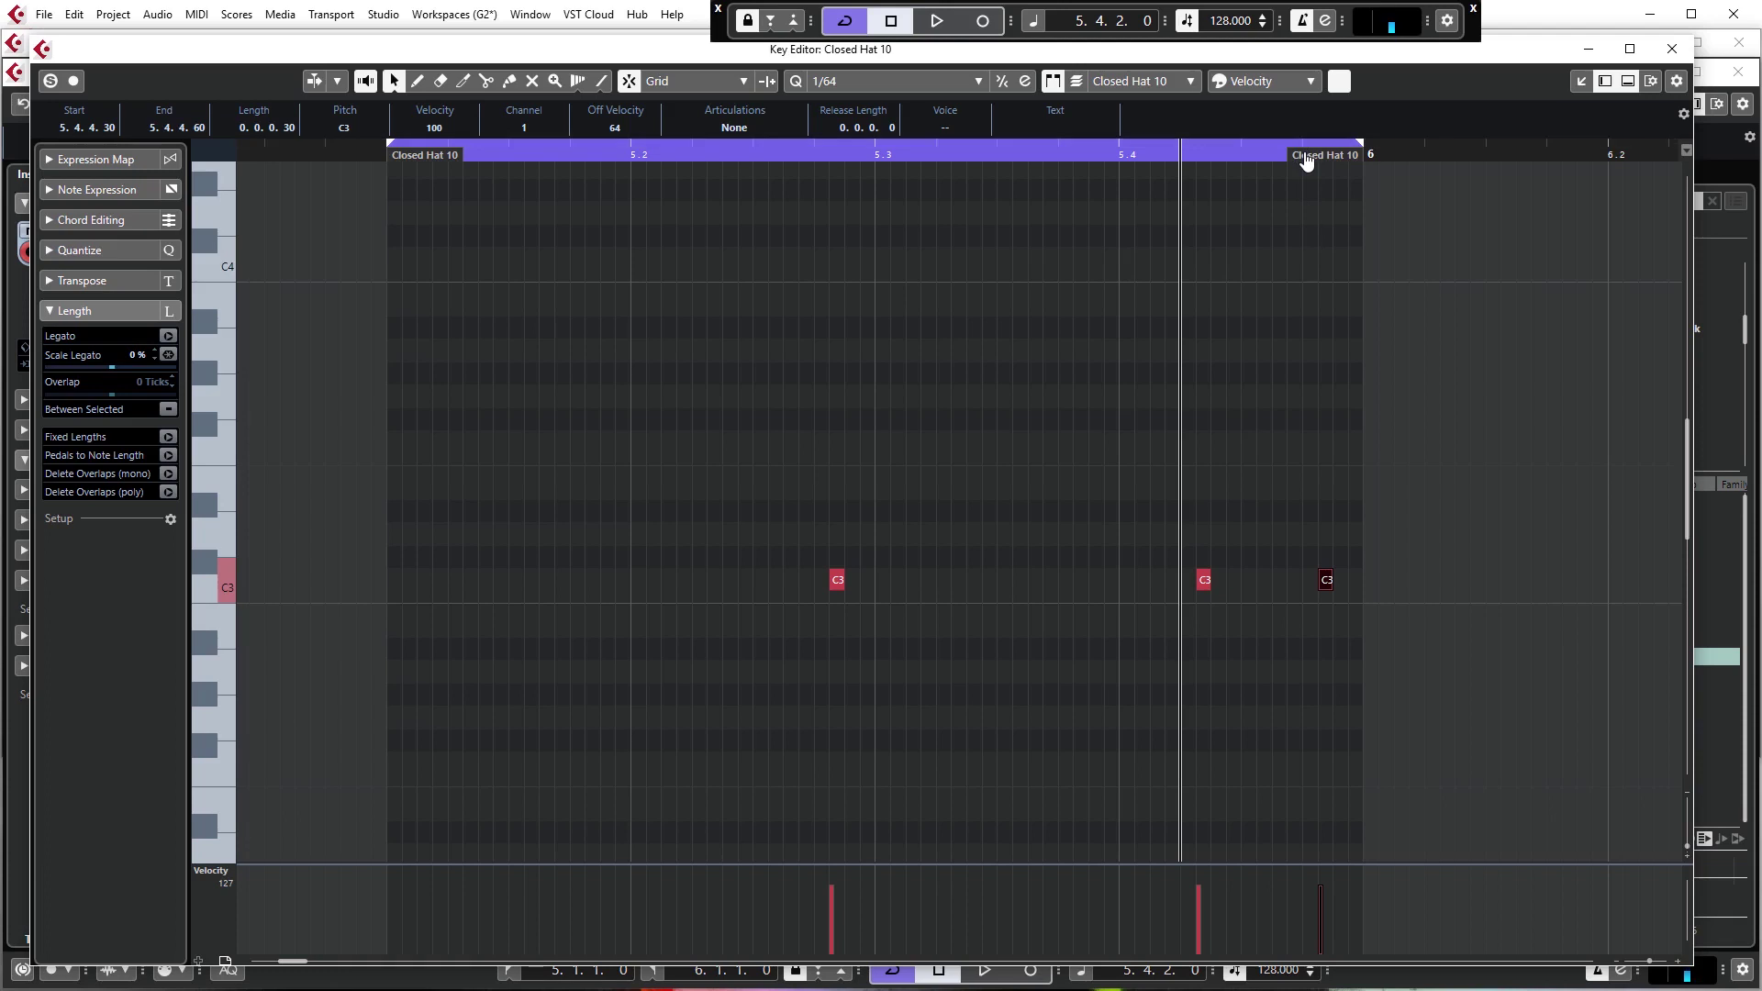
pyautogui.click(1304, 581)
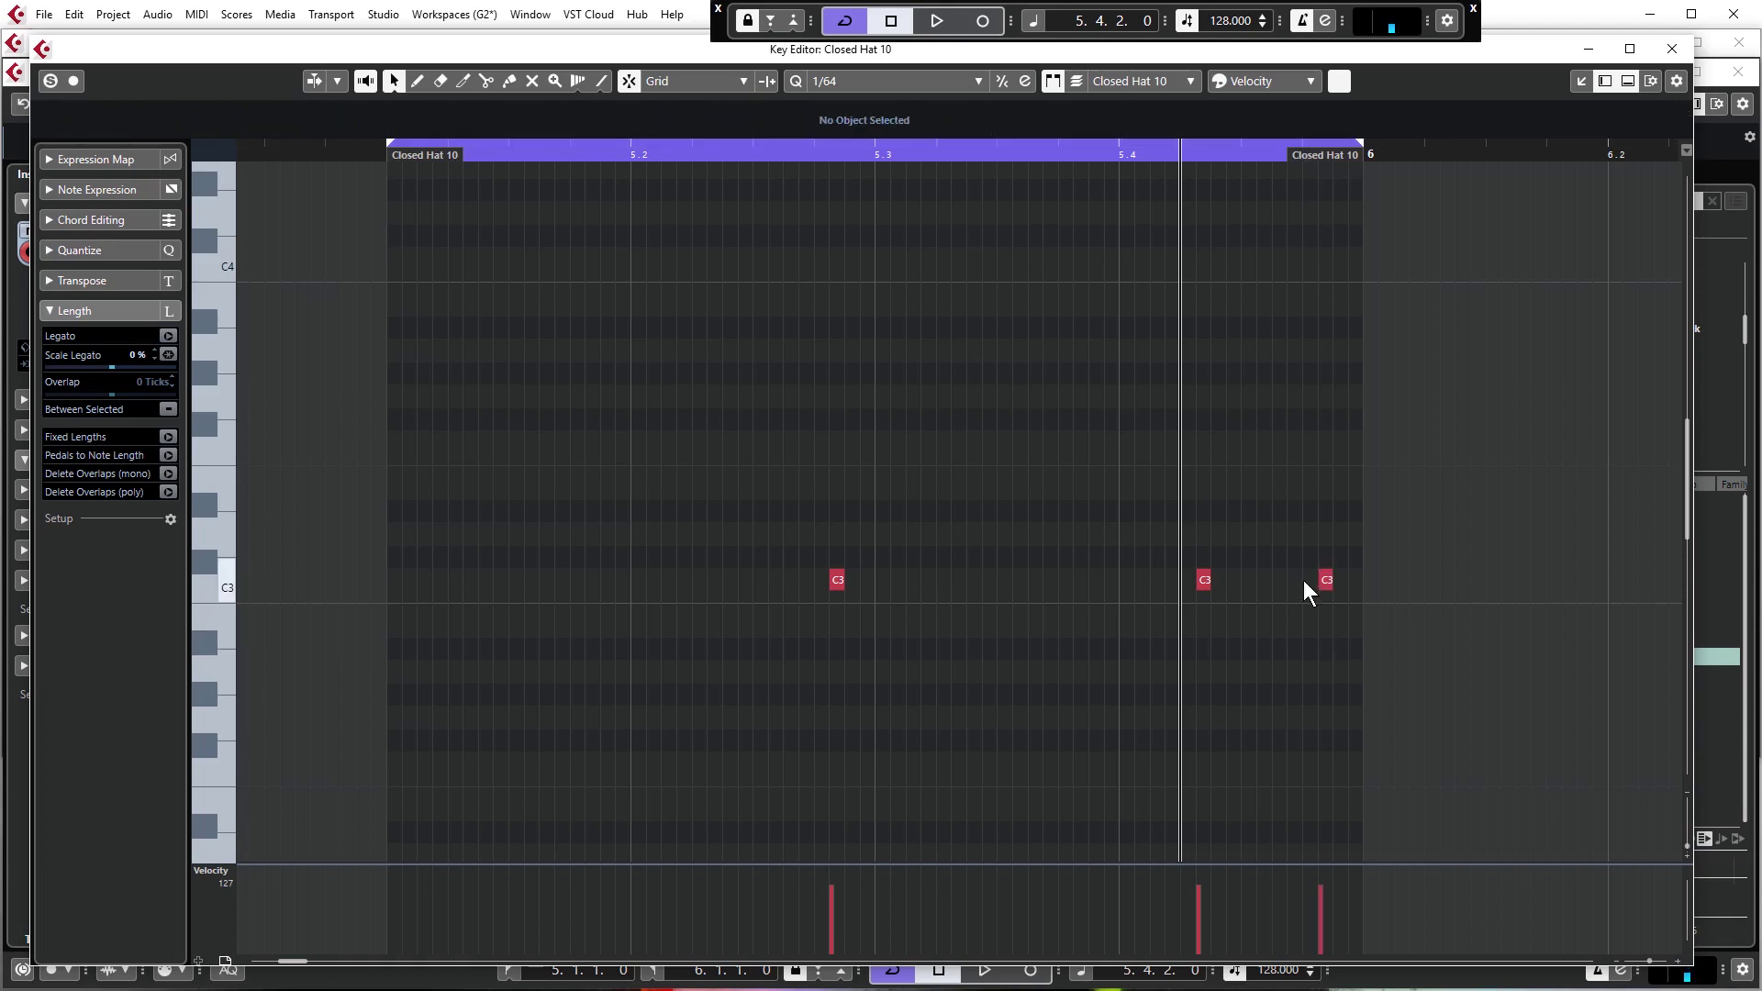
# Play the loop from the start of bar 5 to hear the three closed hat notes, and stop it.
pyautogui.click(390, 147)
pyautogui.press('space')
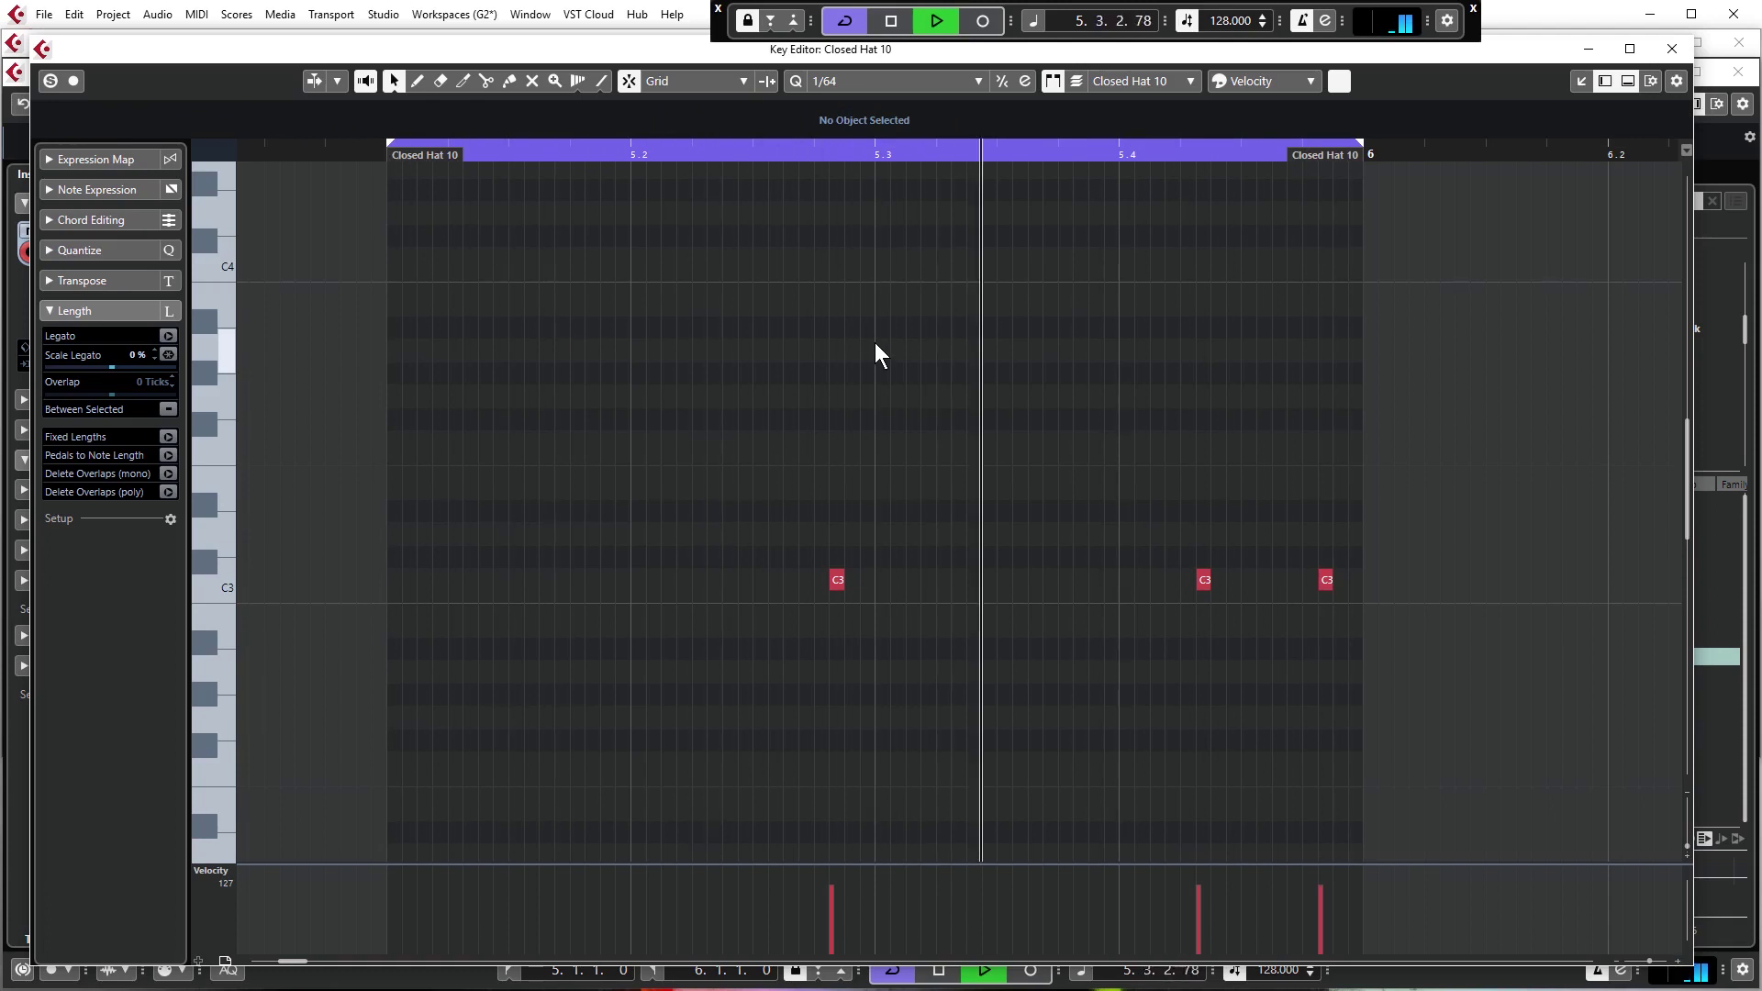
pyautogui.press('space')
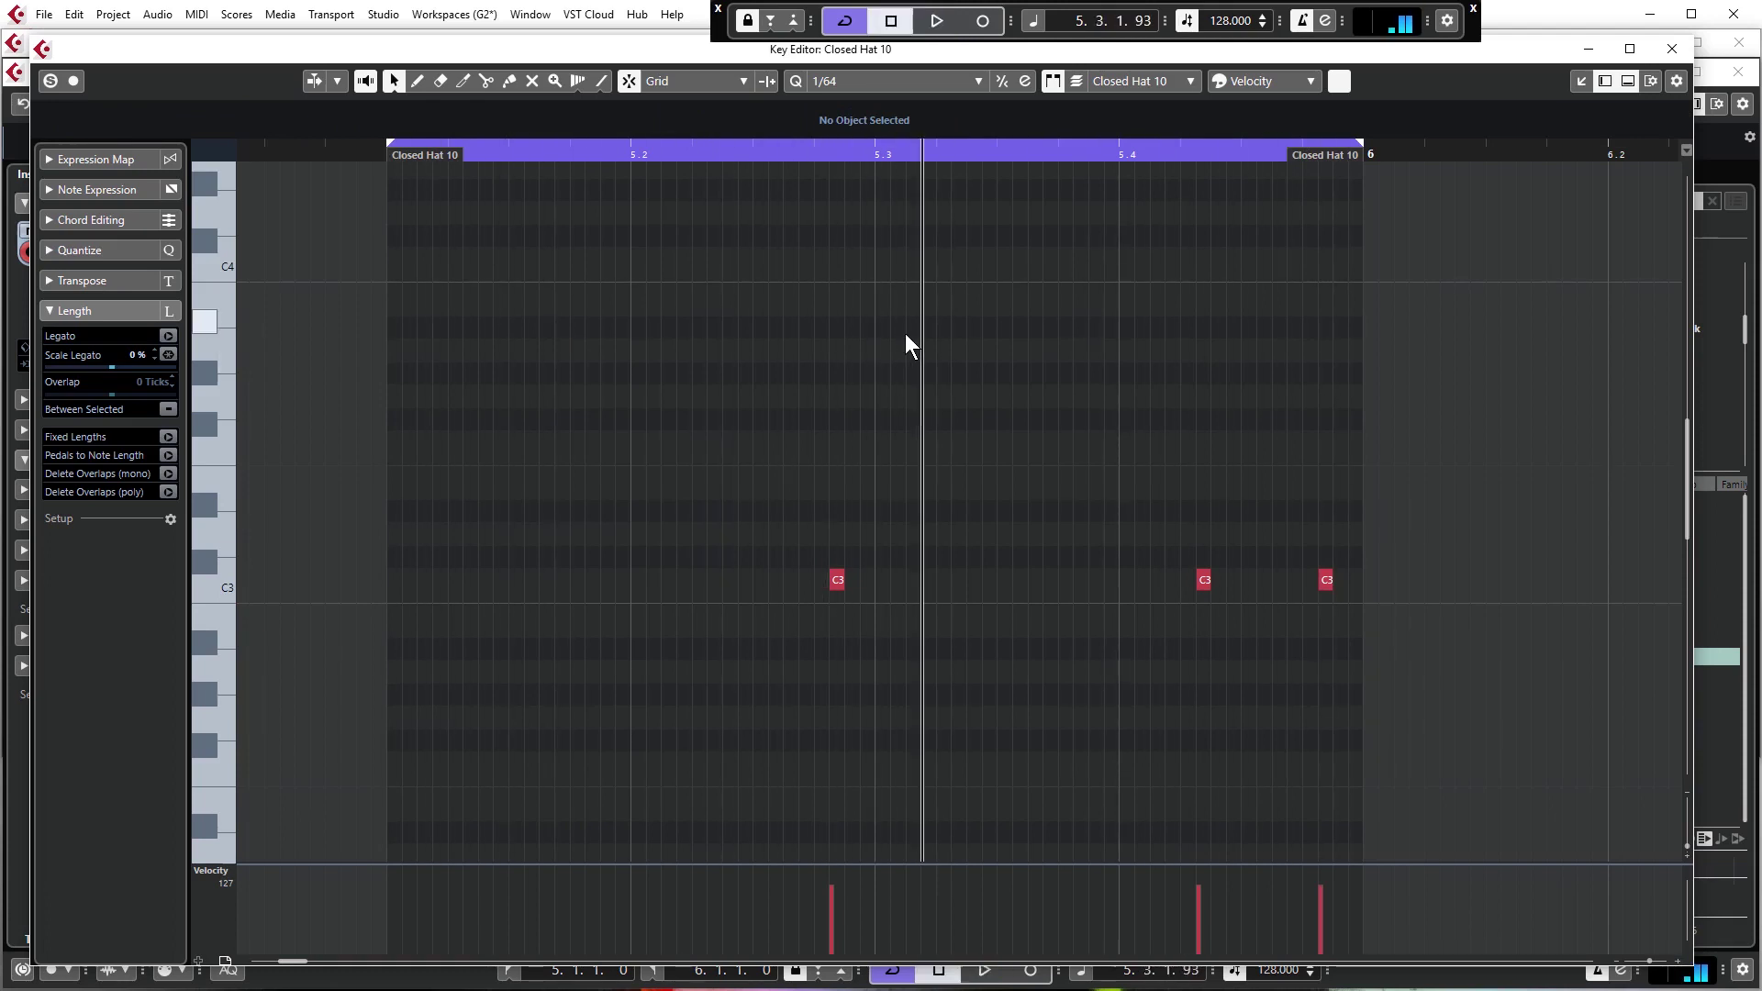
# Try all three closed hat notes a 64th earlier, listen to the loop, and shift them back by a 64th.
pyautogui.moveTo(605, 463); pyautogui.dragTo(1457, 665)
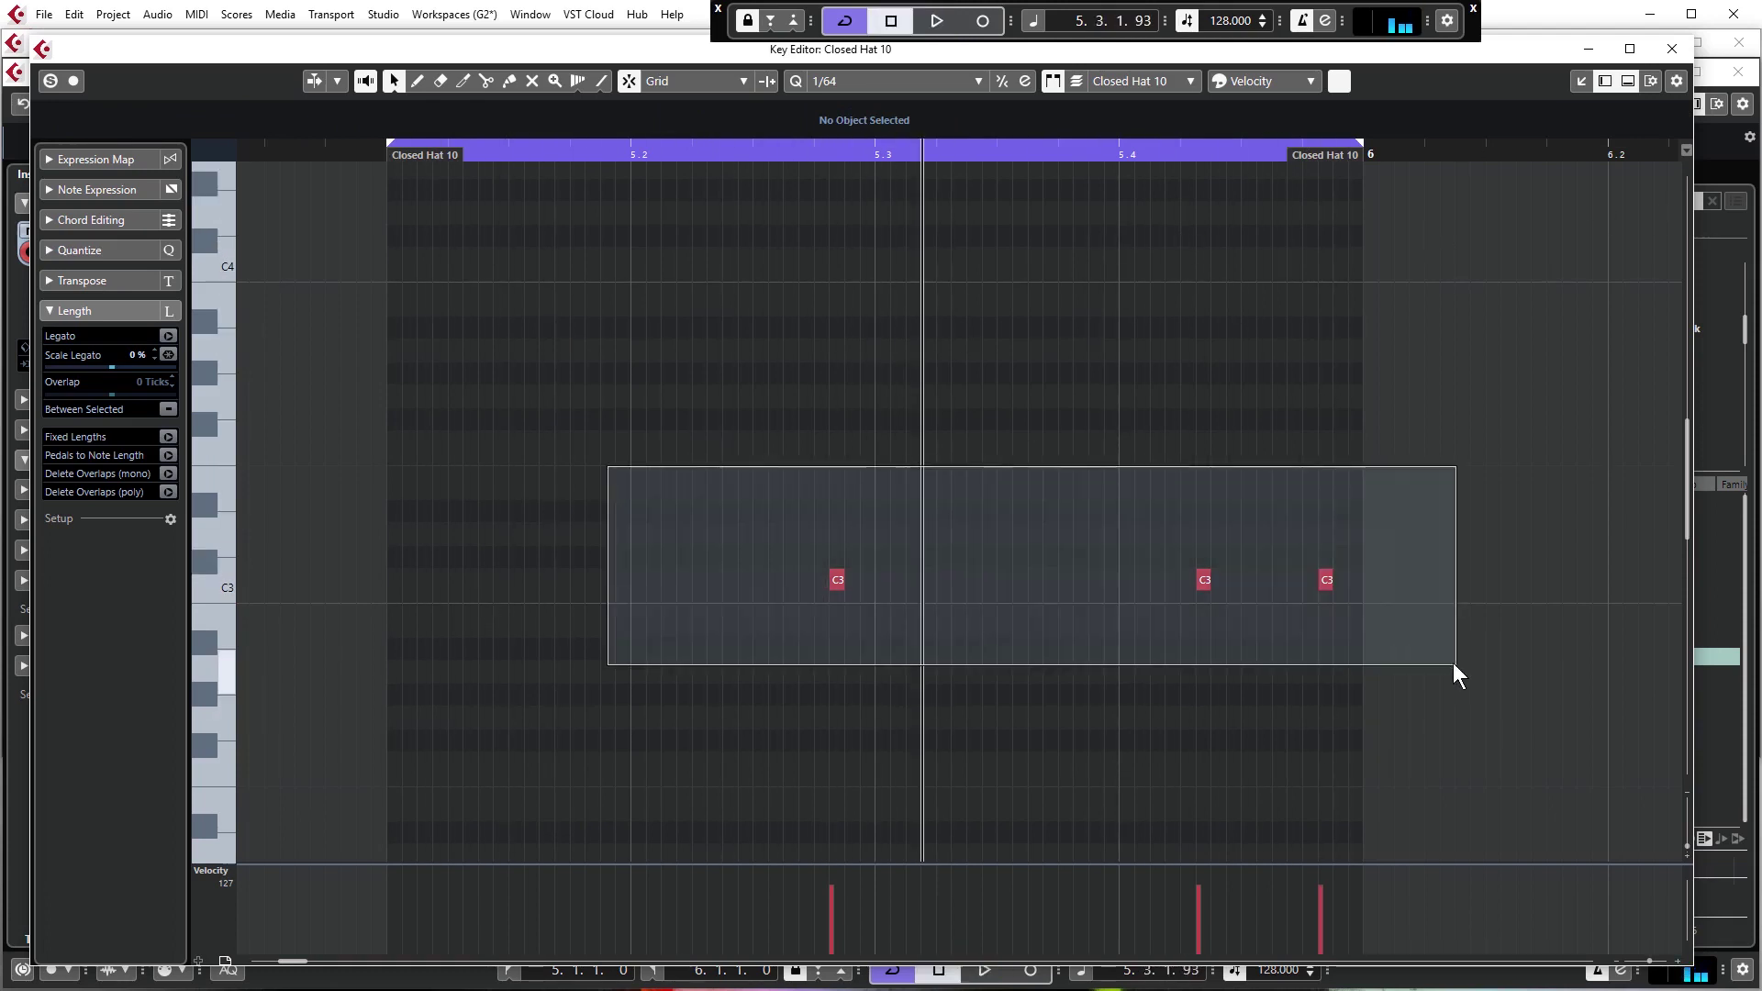
pyautogui.moveTo(835, 581); pyautogui.dragTo(828, 579)
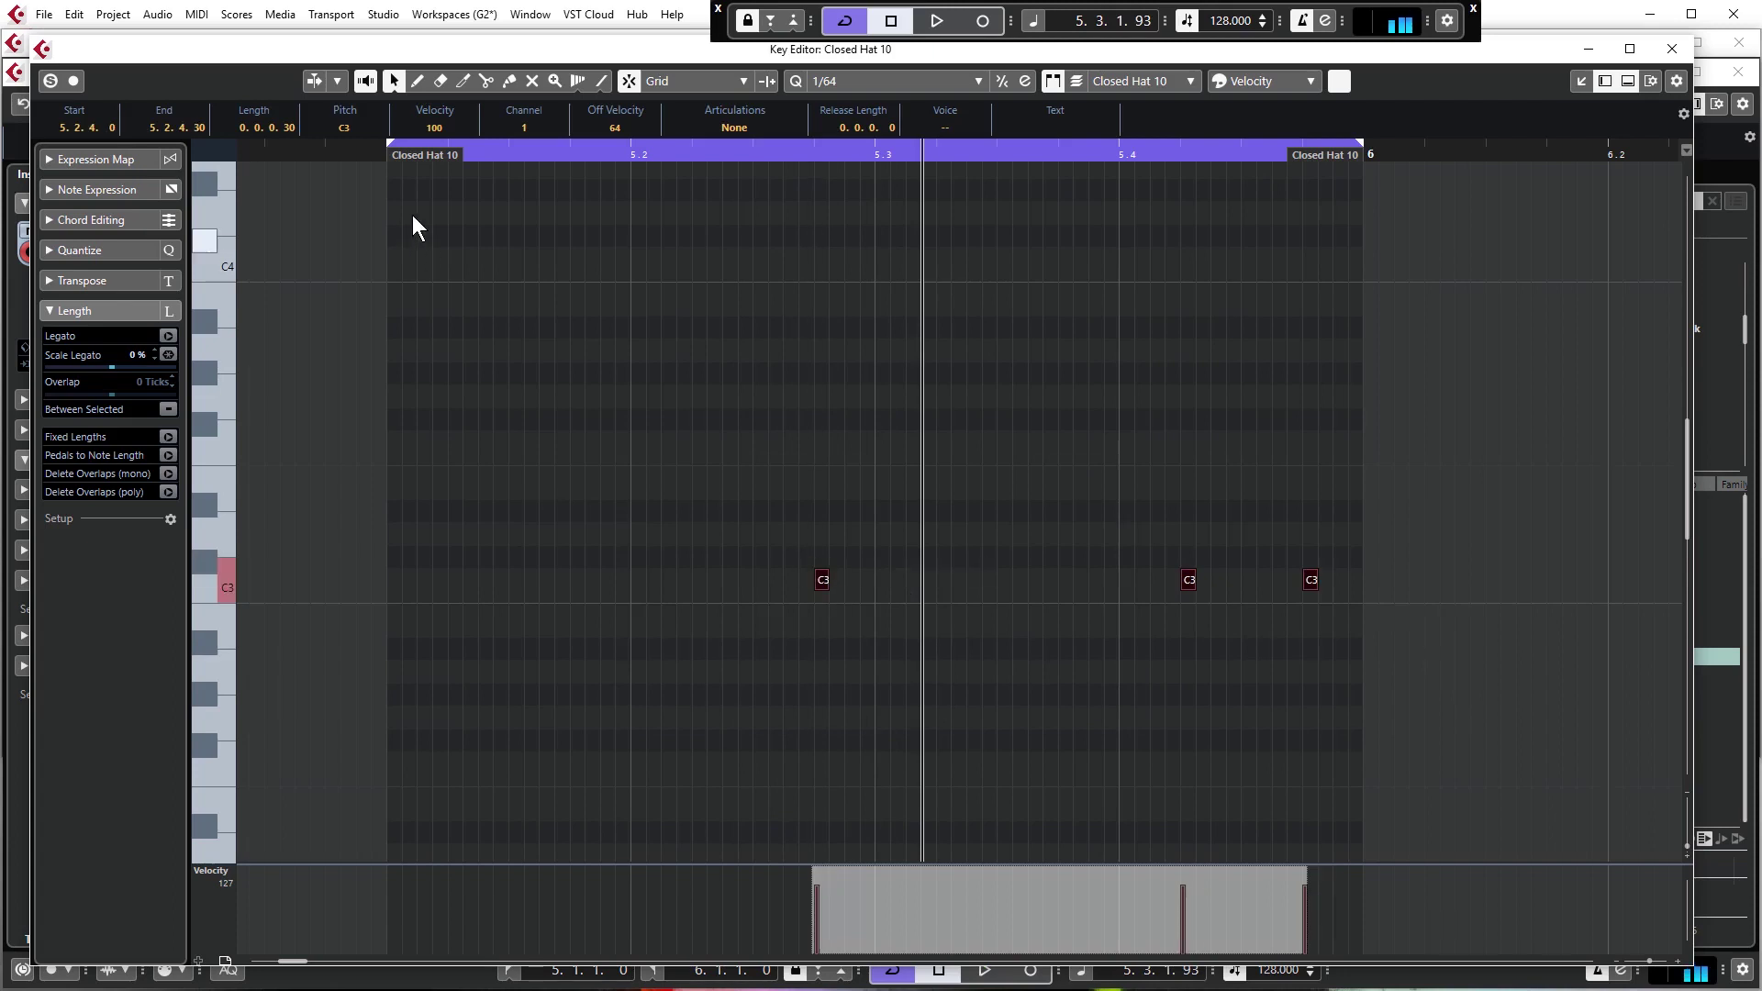
pyautogui.press('space')
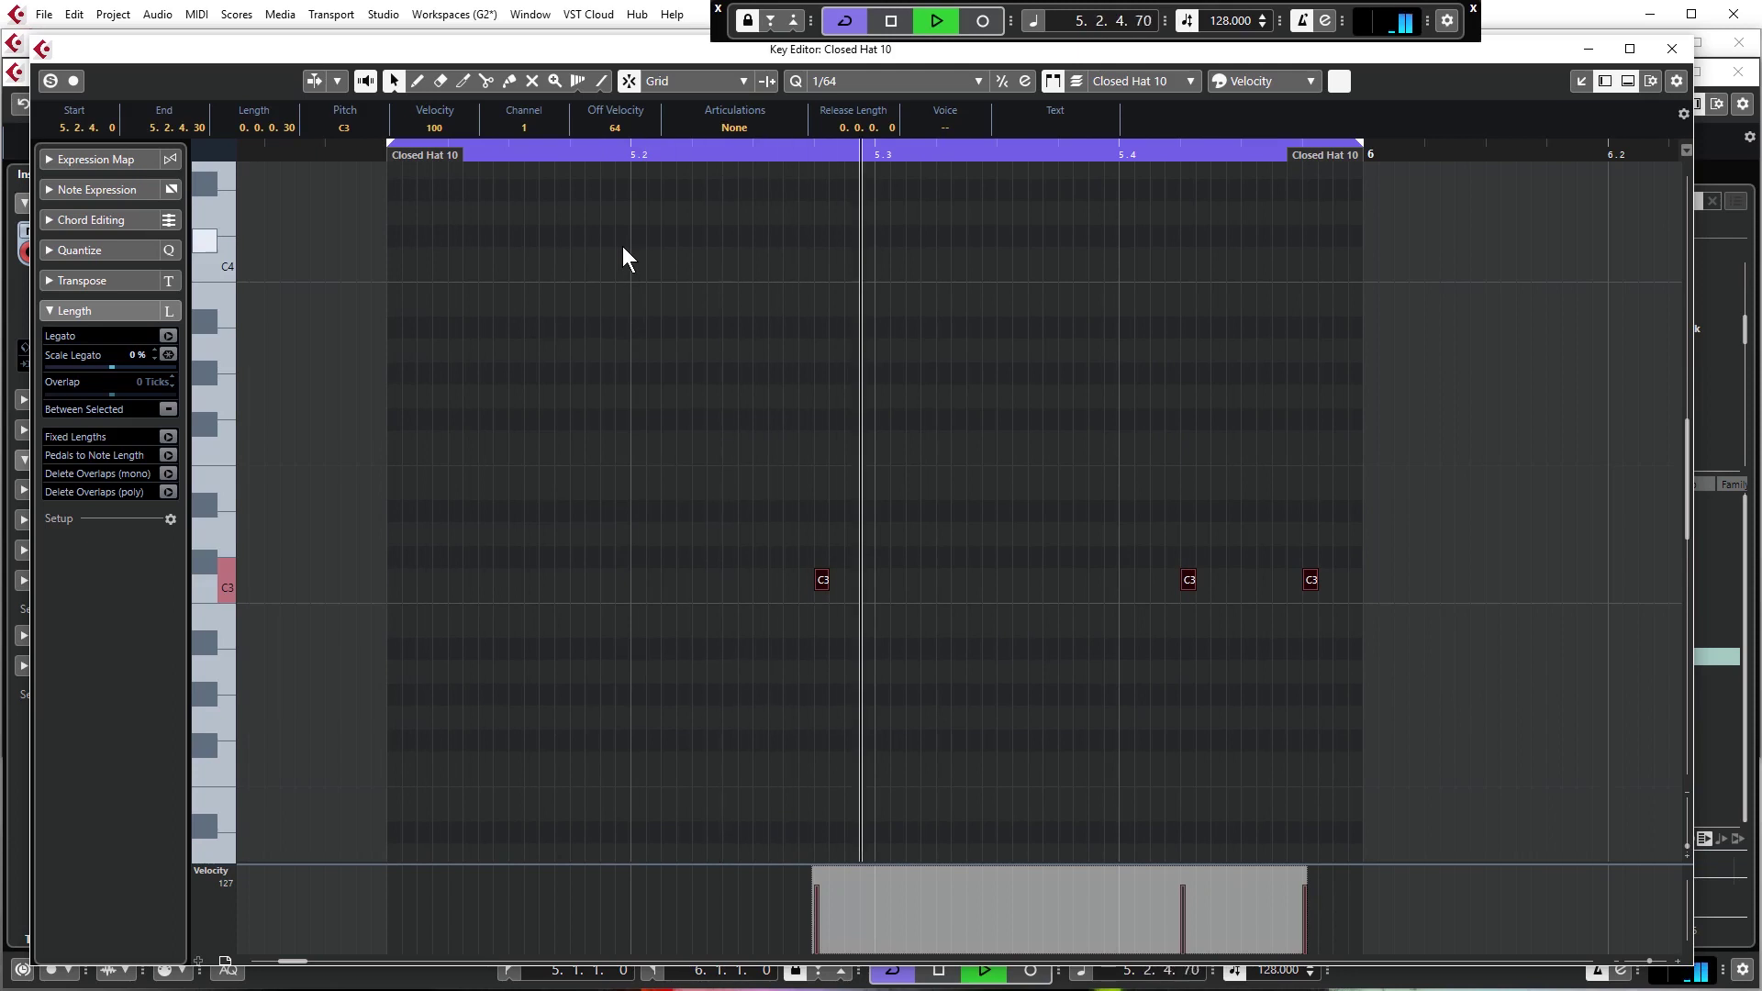
pyautogui.press('space')
pyautogui.moveTo(828, 584); pyautogui.dragTo(840, 584)
# Place the cursor at the start of bar 5, play the loop briefly, and close the Key Editor.
pyautogui.click(377, 157)
pyautogui.press('space')
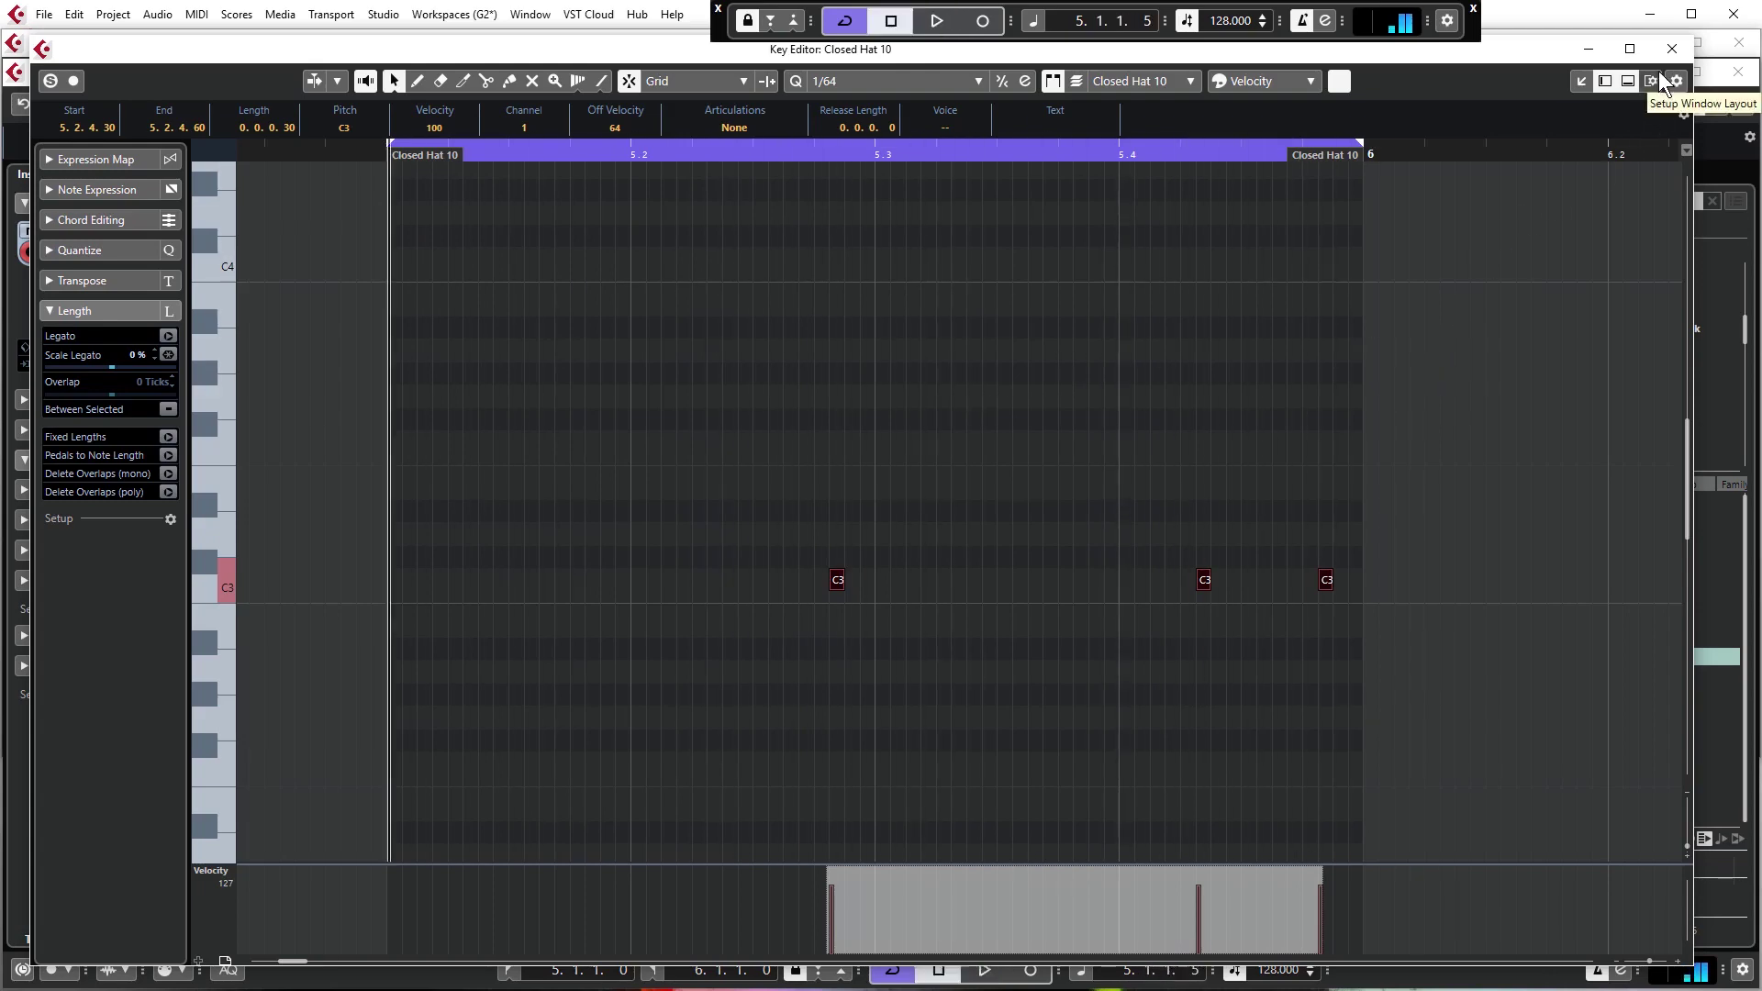
pyautogui.press('Escape')
# Lower the closed hat track's volume to -12.5 during playback and listen to the four-track loop again from bar 5.
pyautogui.press('space')
pyautogui.moveTo(134, 285); pyautogui.dragTo(98, 286)
pyautogui.press('space')
pyautogui.click(701, 378)
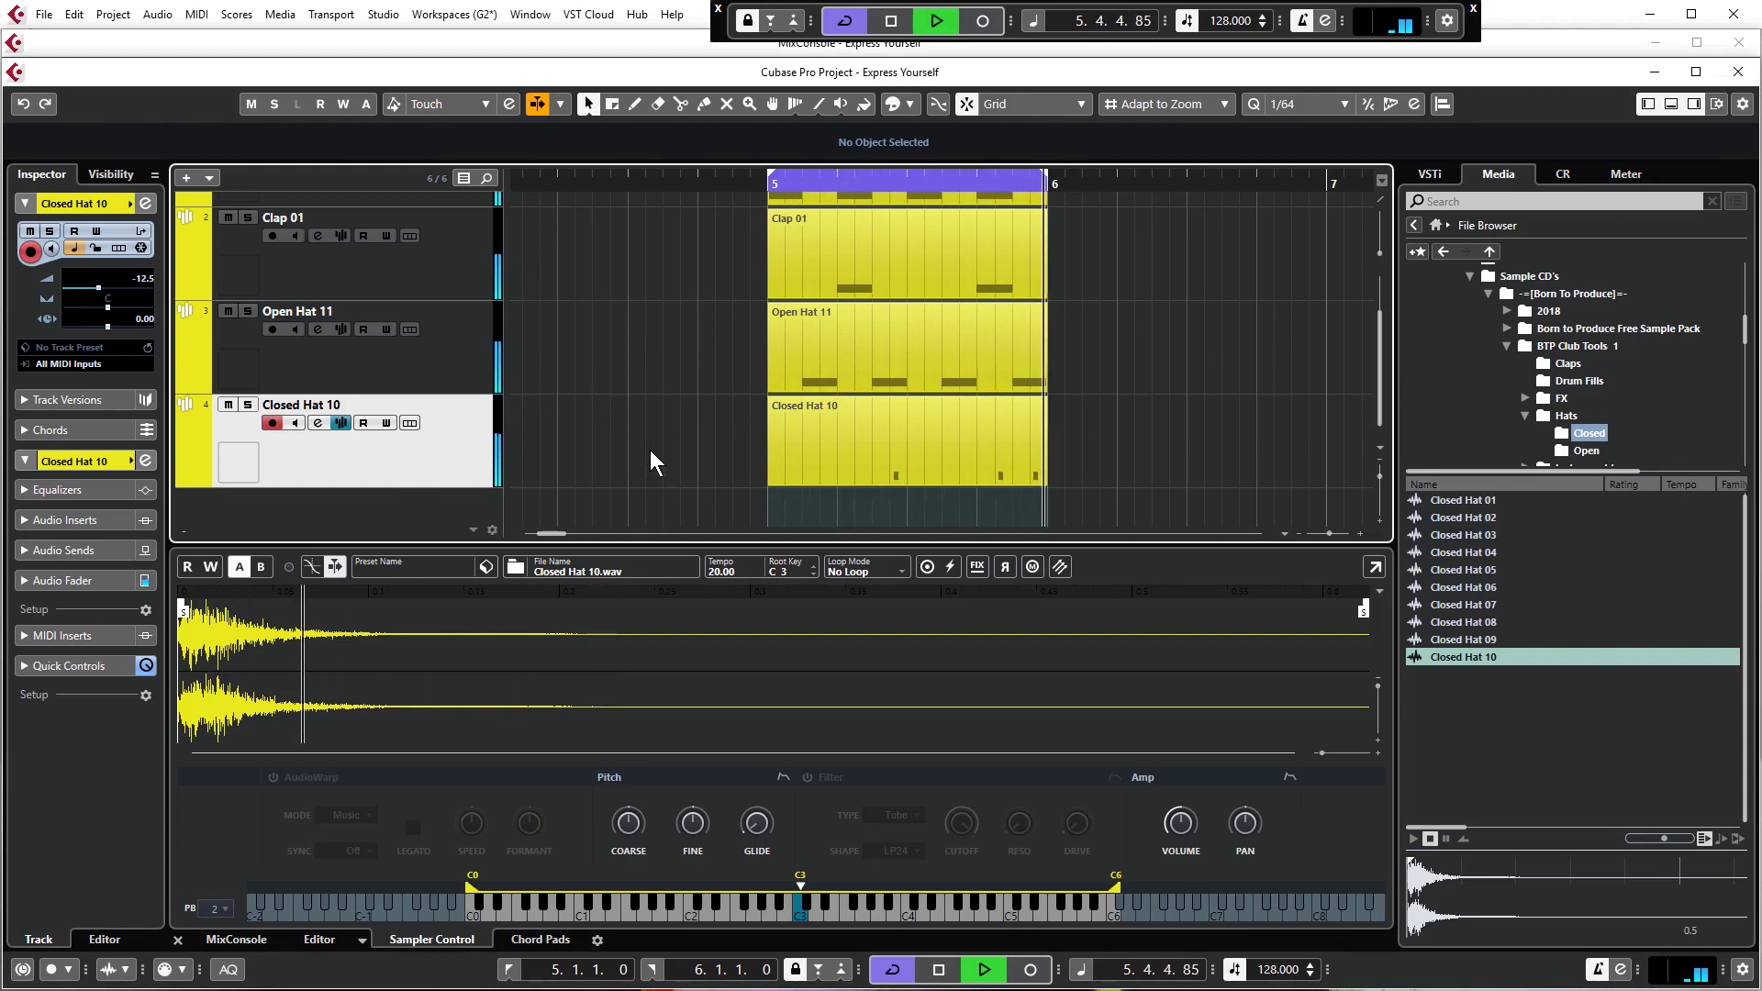
pyautogui.press('space')
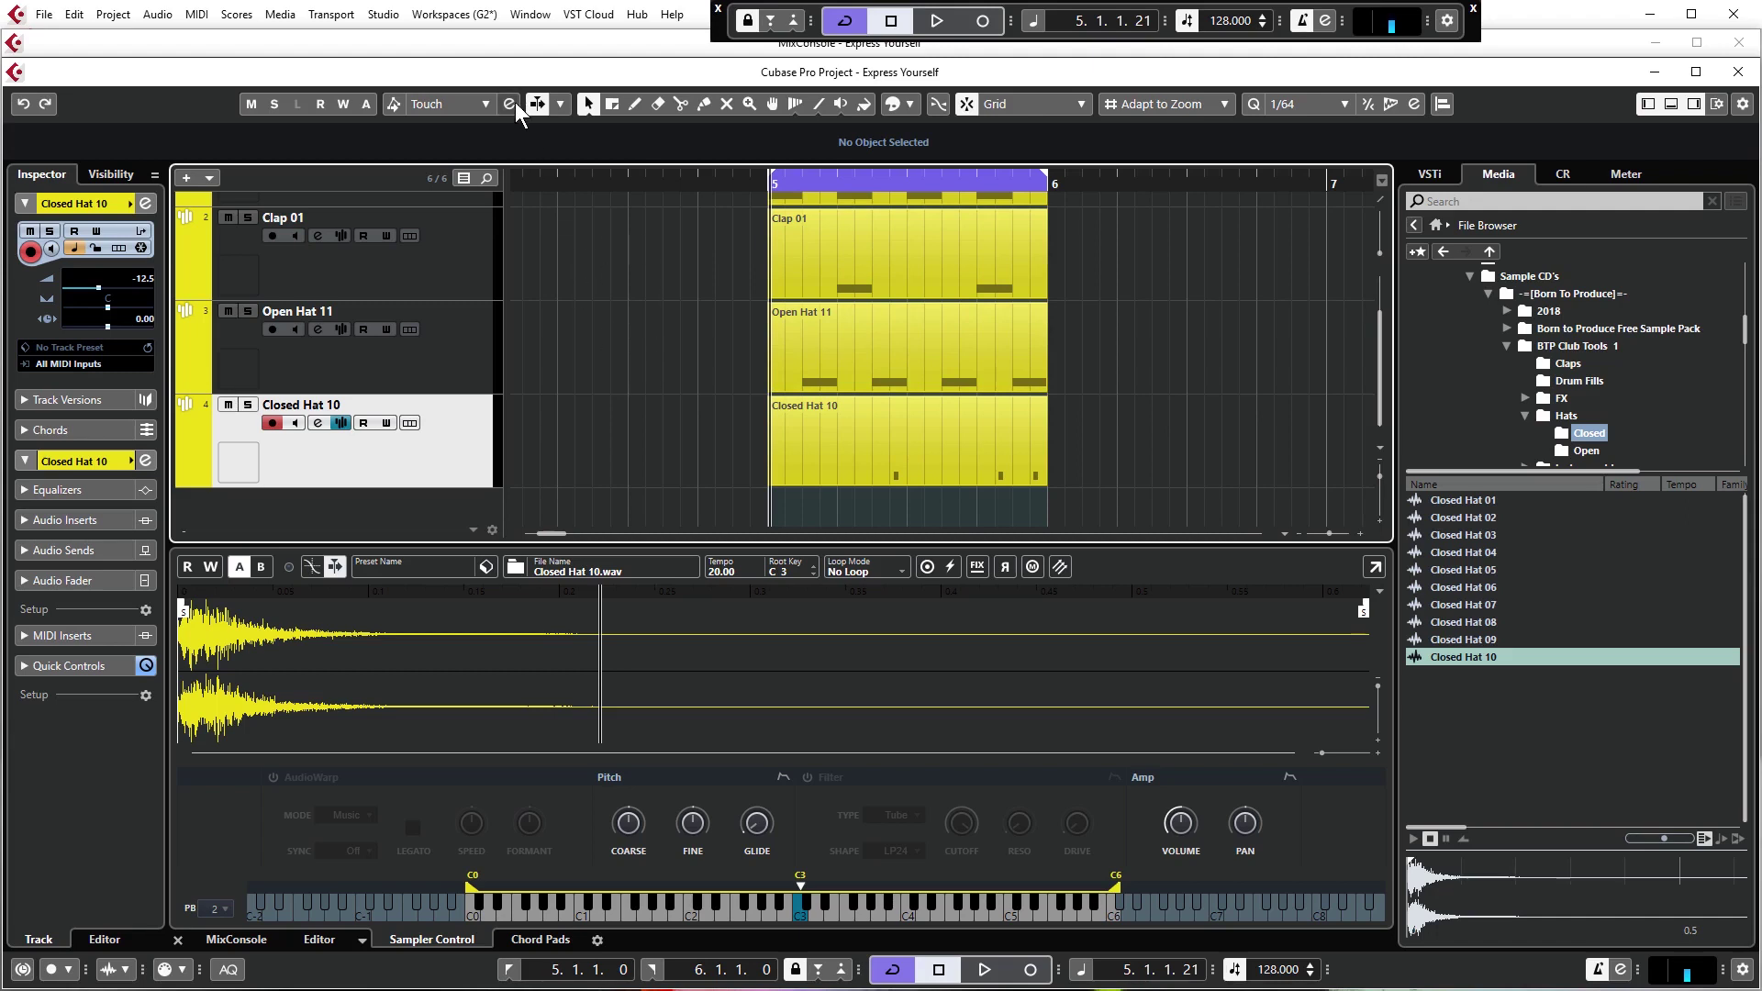
pyautogui.click(775, 185)
pyautogui.press('space')
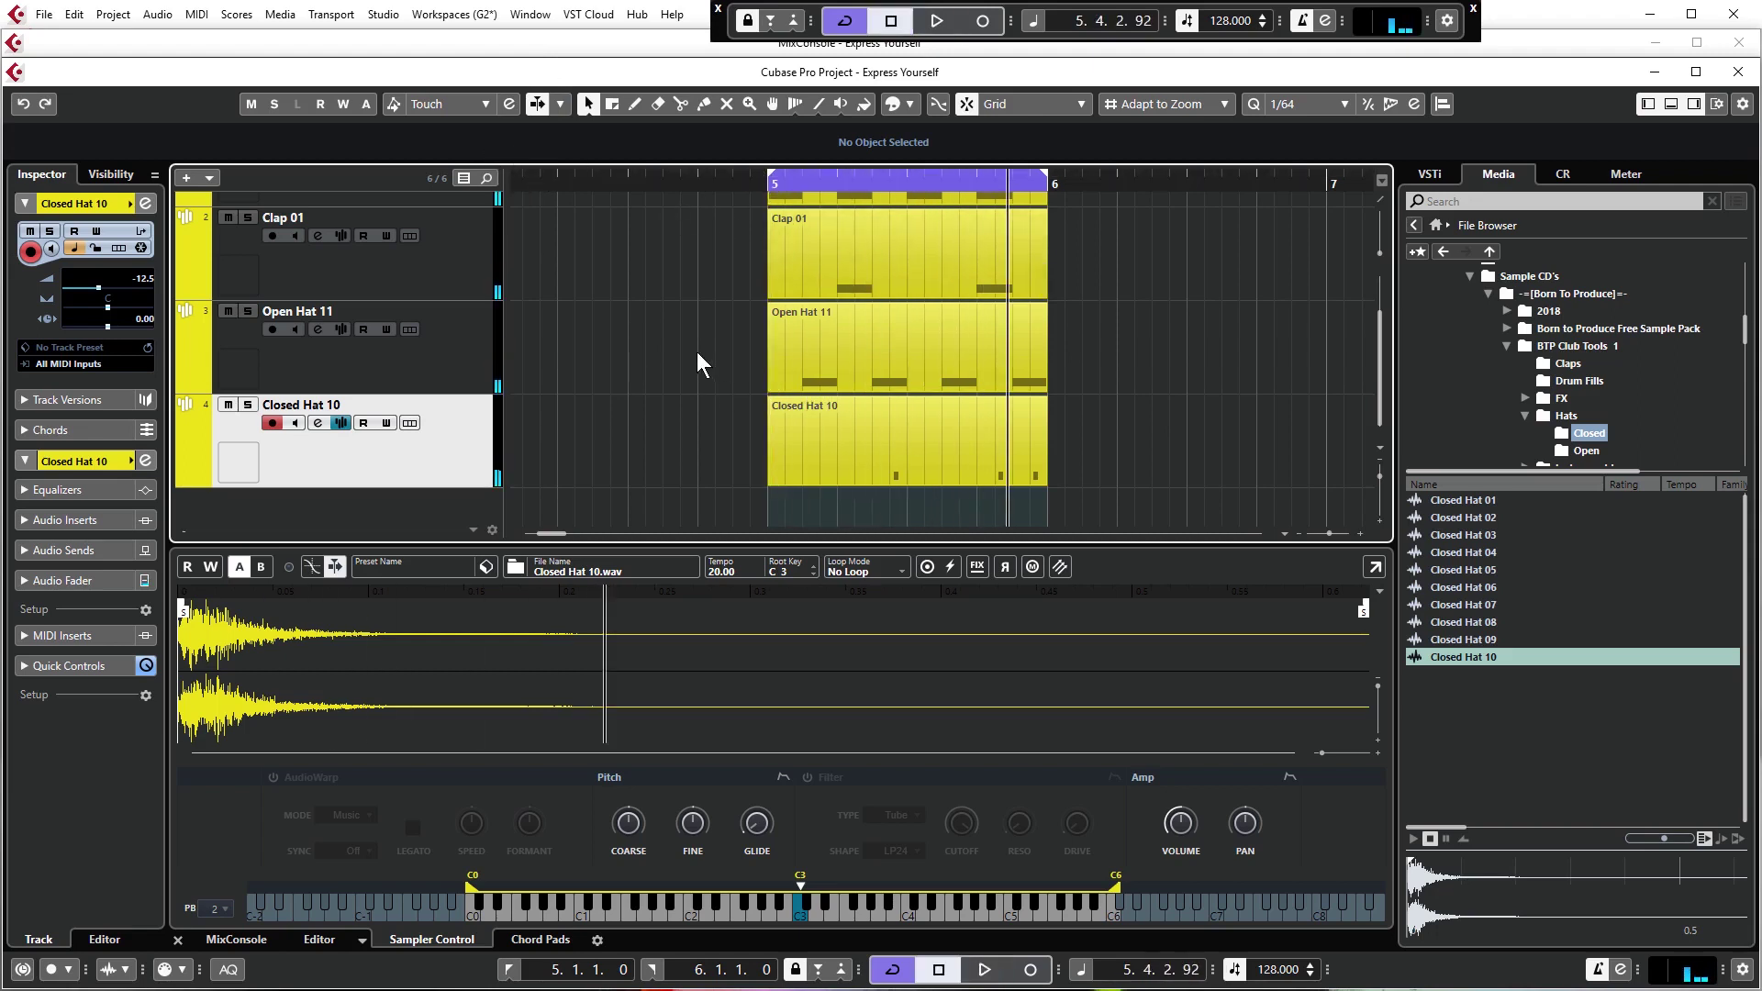
# Glance at the full MixConsole window, return to the project, and show the MixConsole faders in the lower zone.
pyautogui.scroll(2, 683, 358)
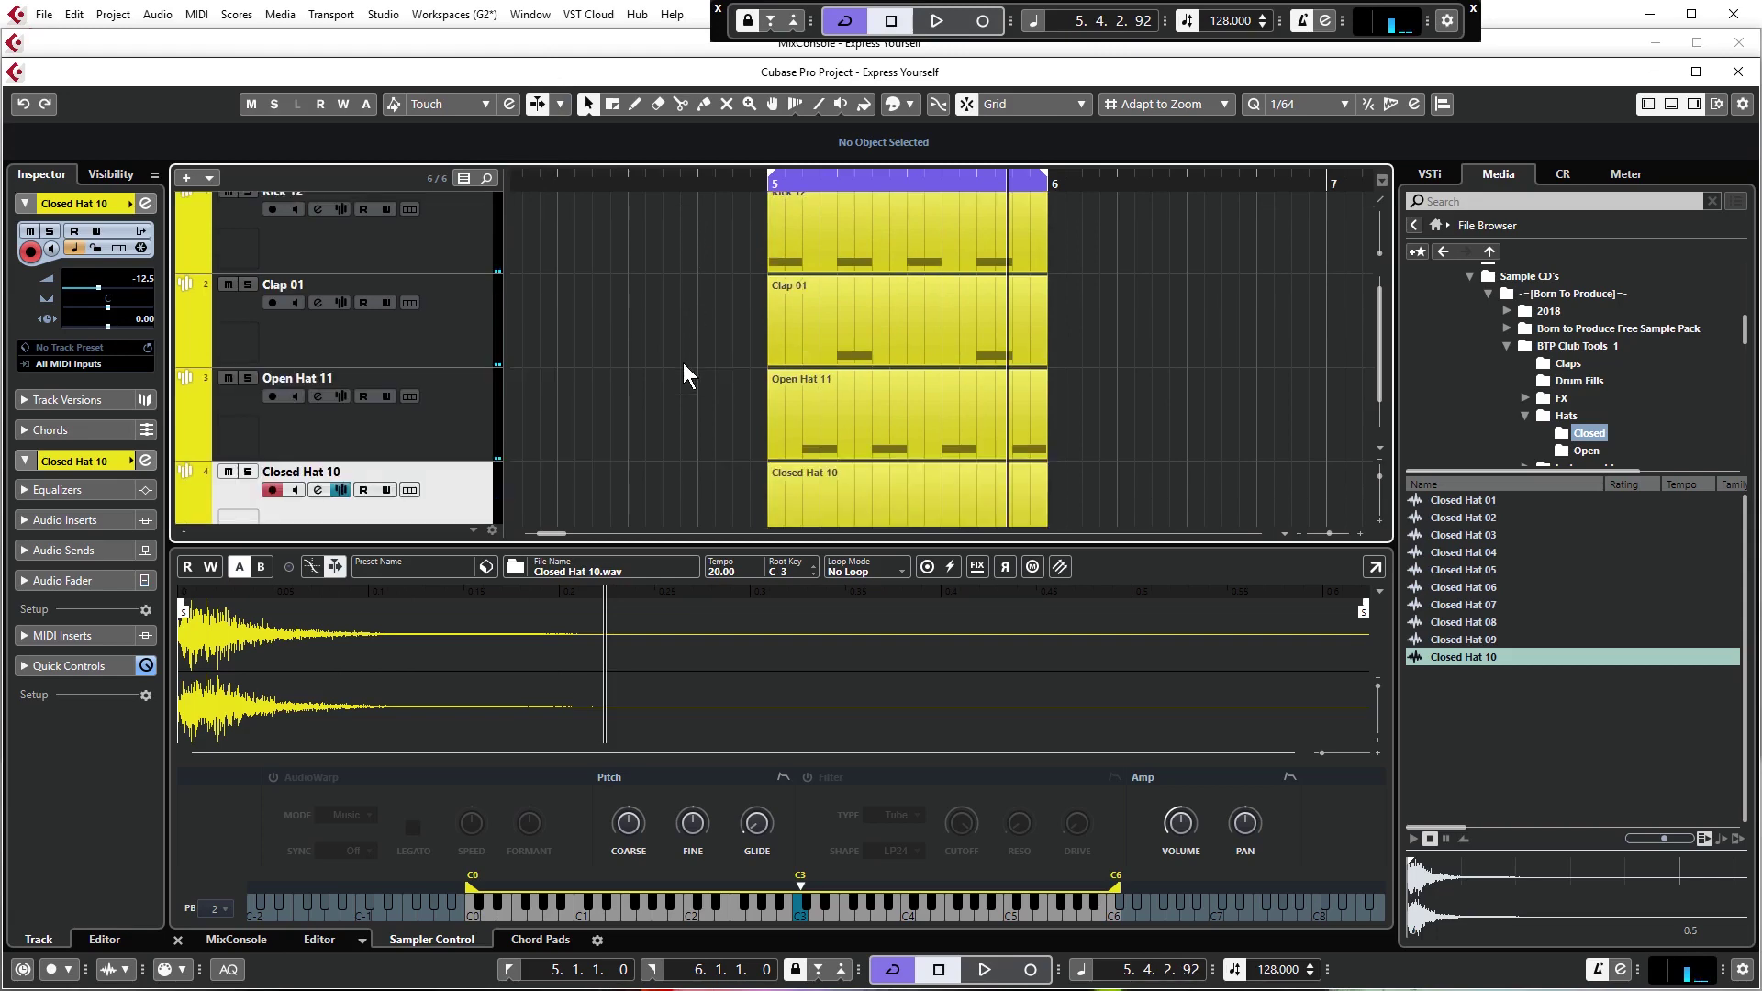
pyautogui.click(525, 42)
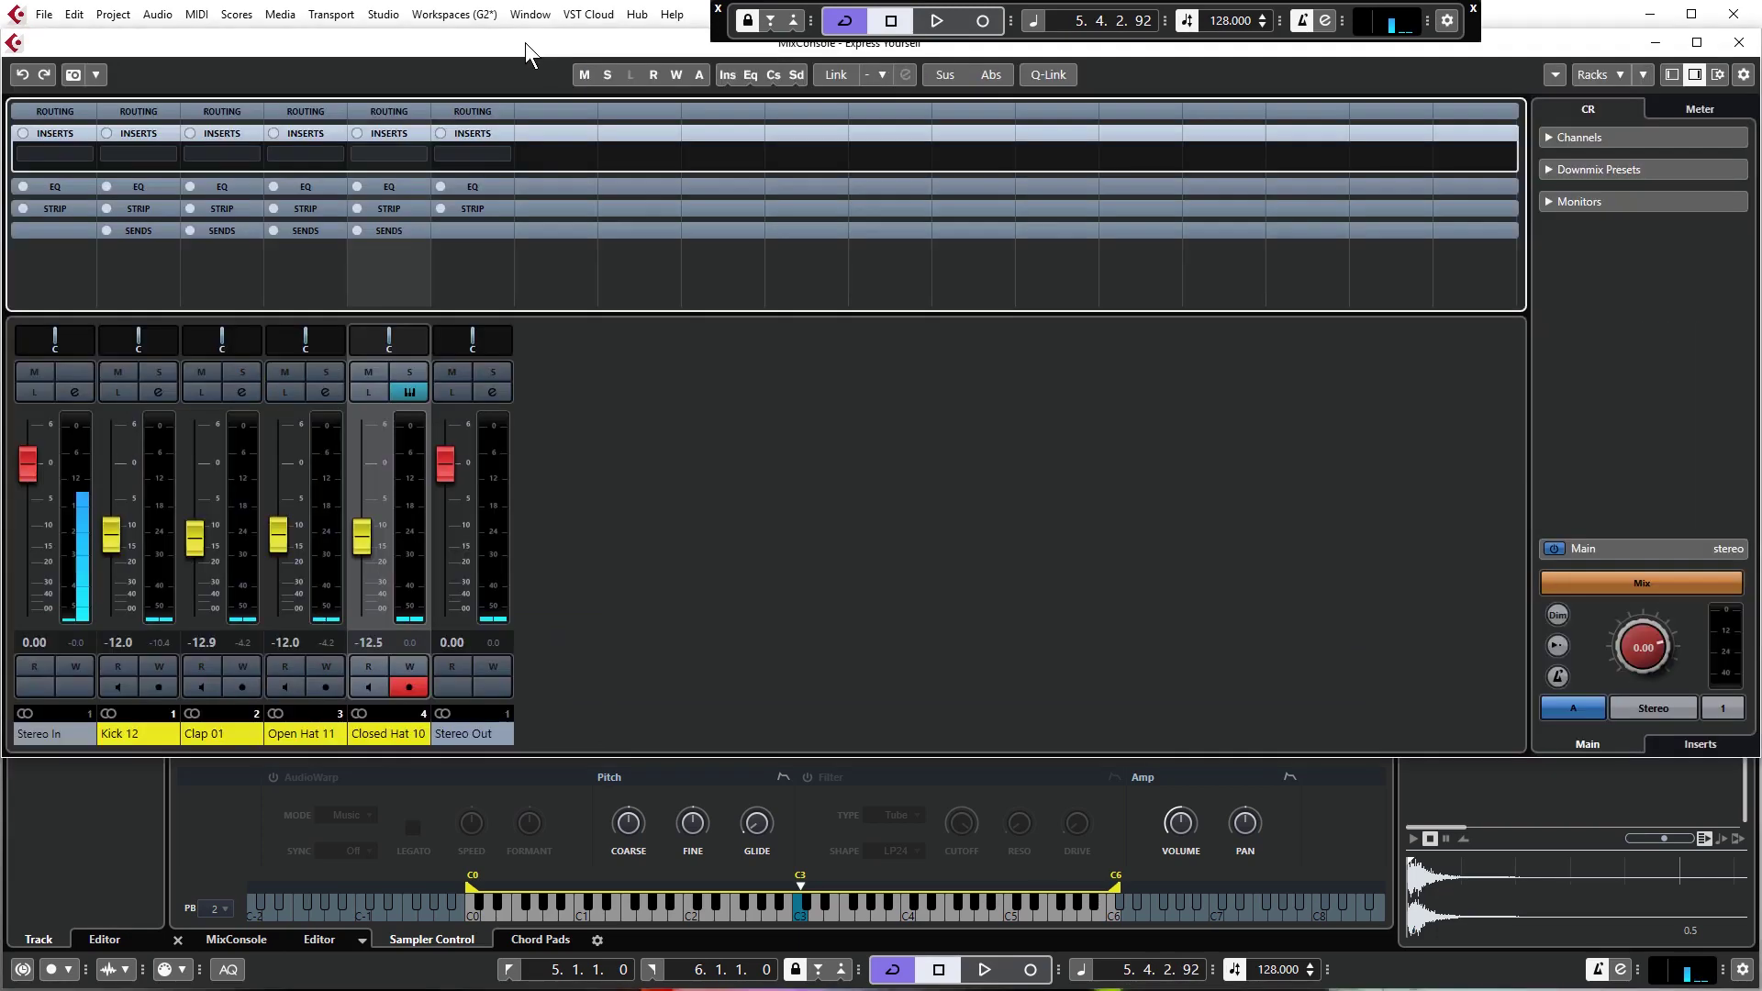
pyautogui.click(481, 786)
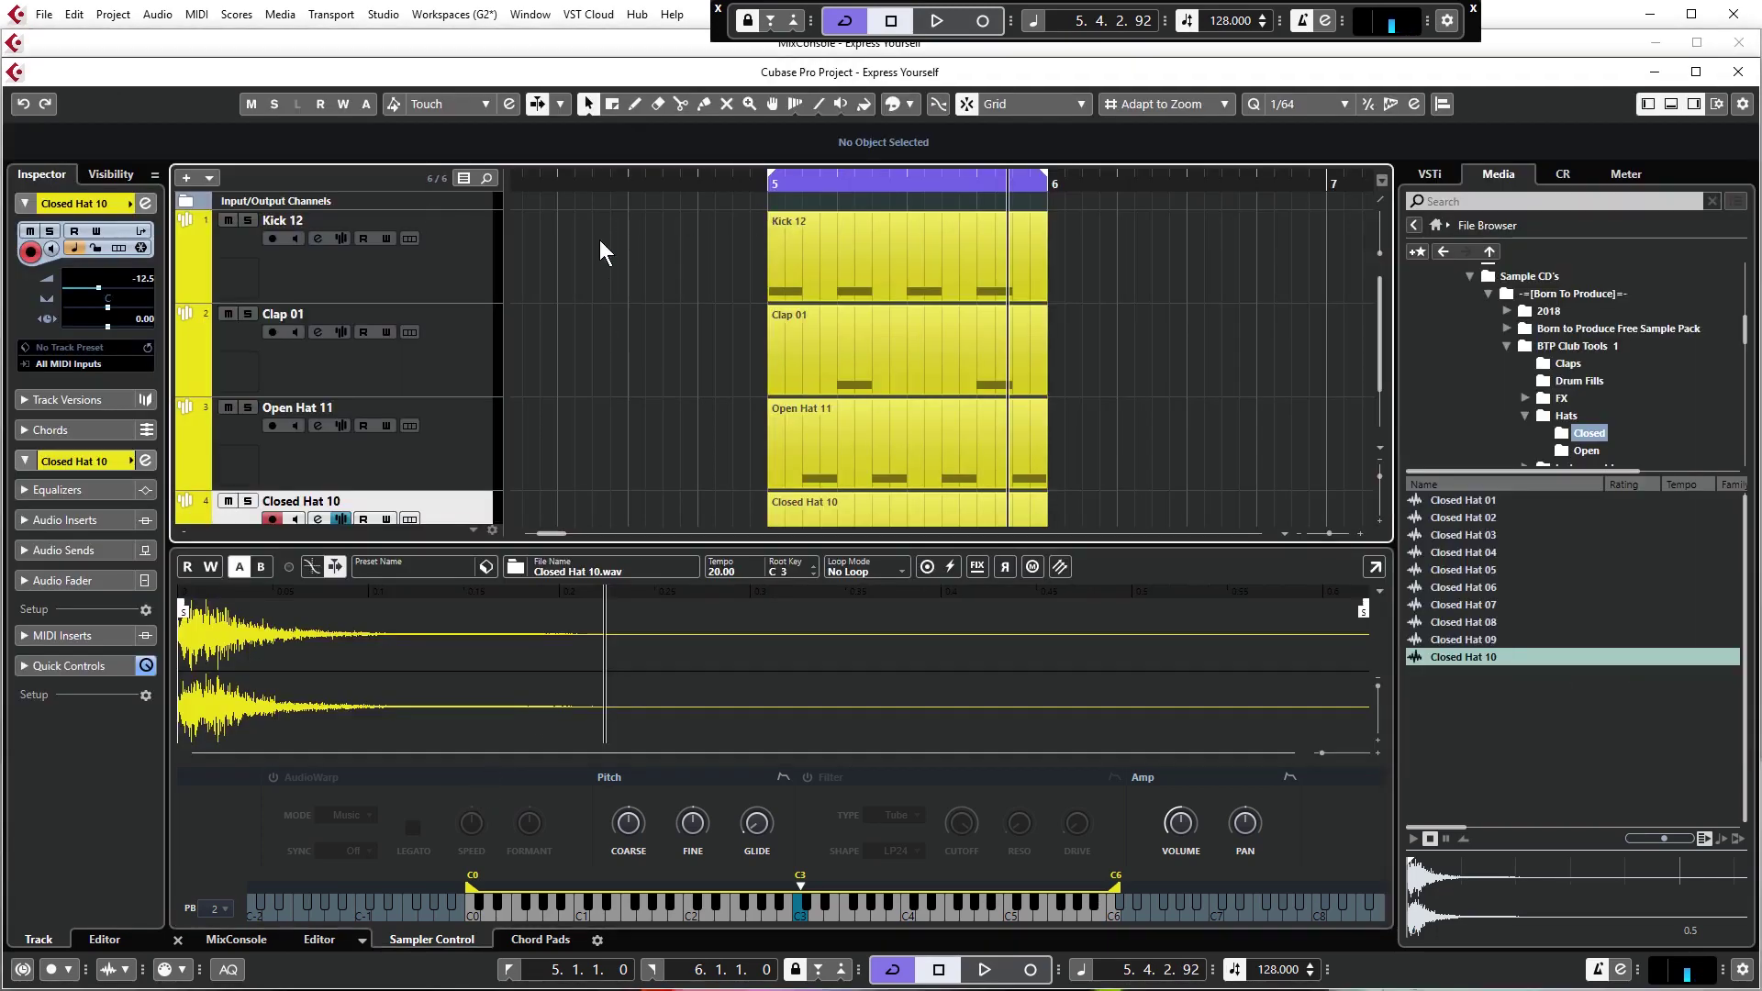
pyautogui.click(224, 940)
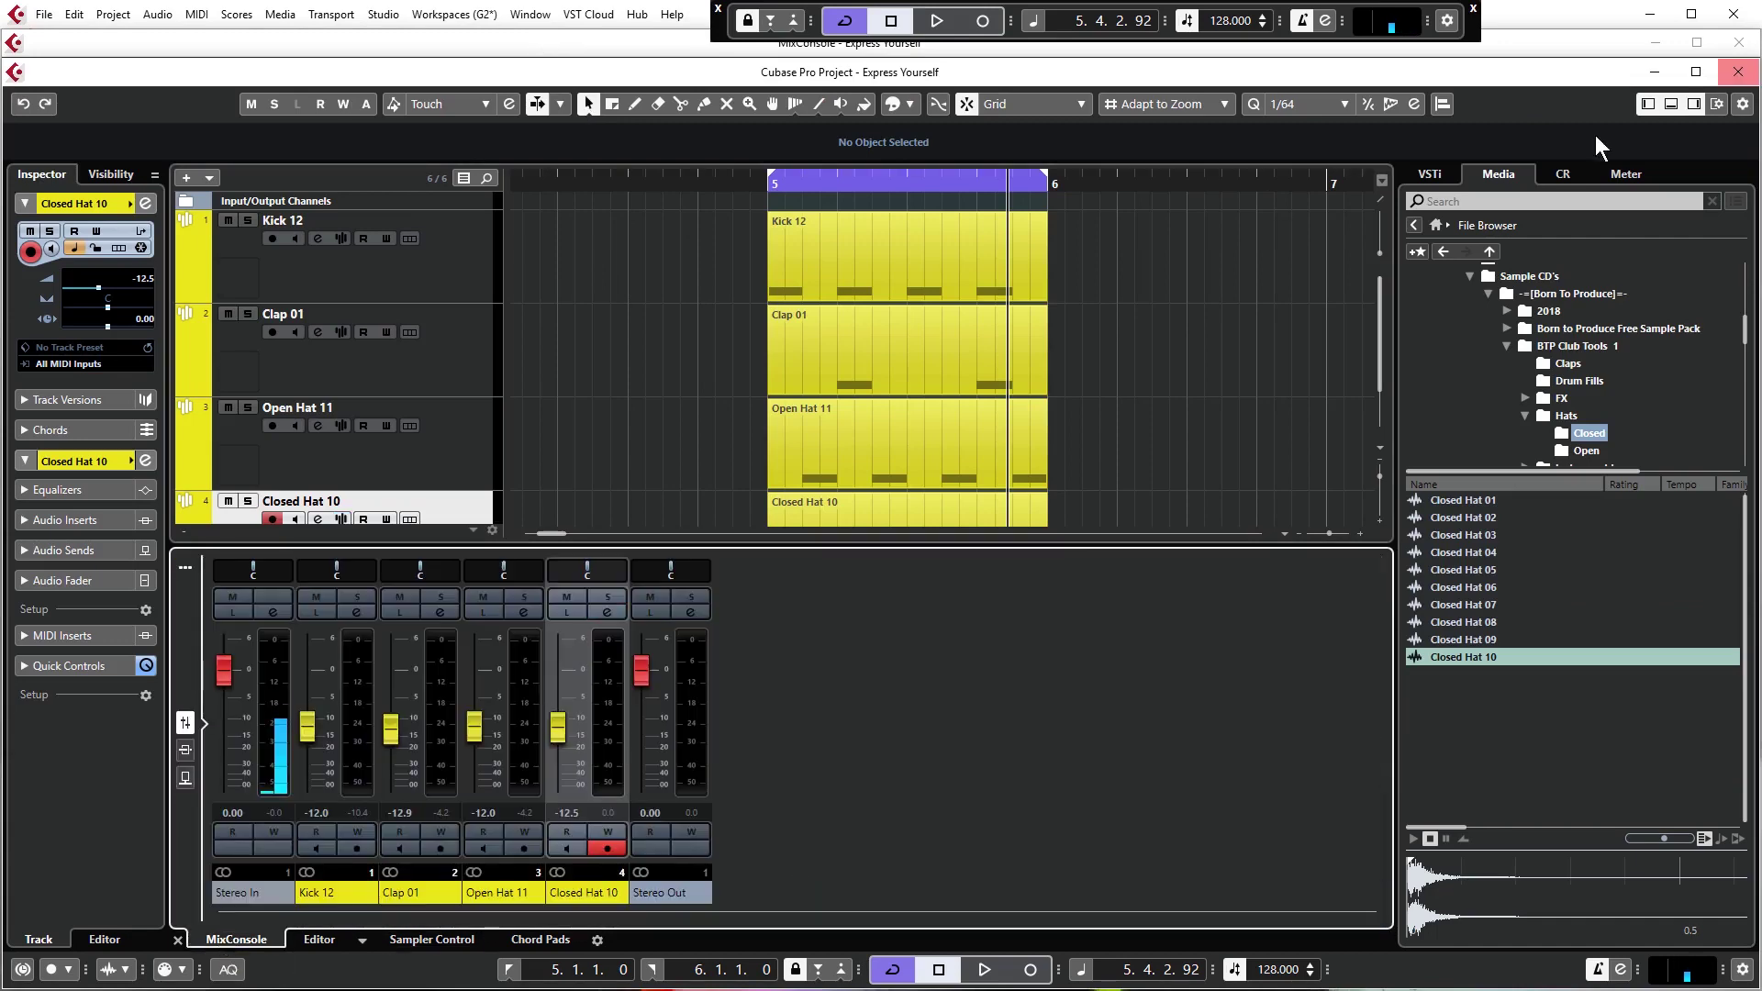
pyautogui.click(1671, 104)
pyautogui.click(1671, 103)
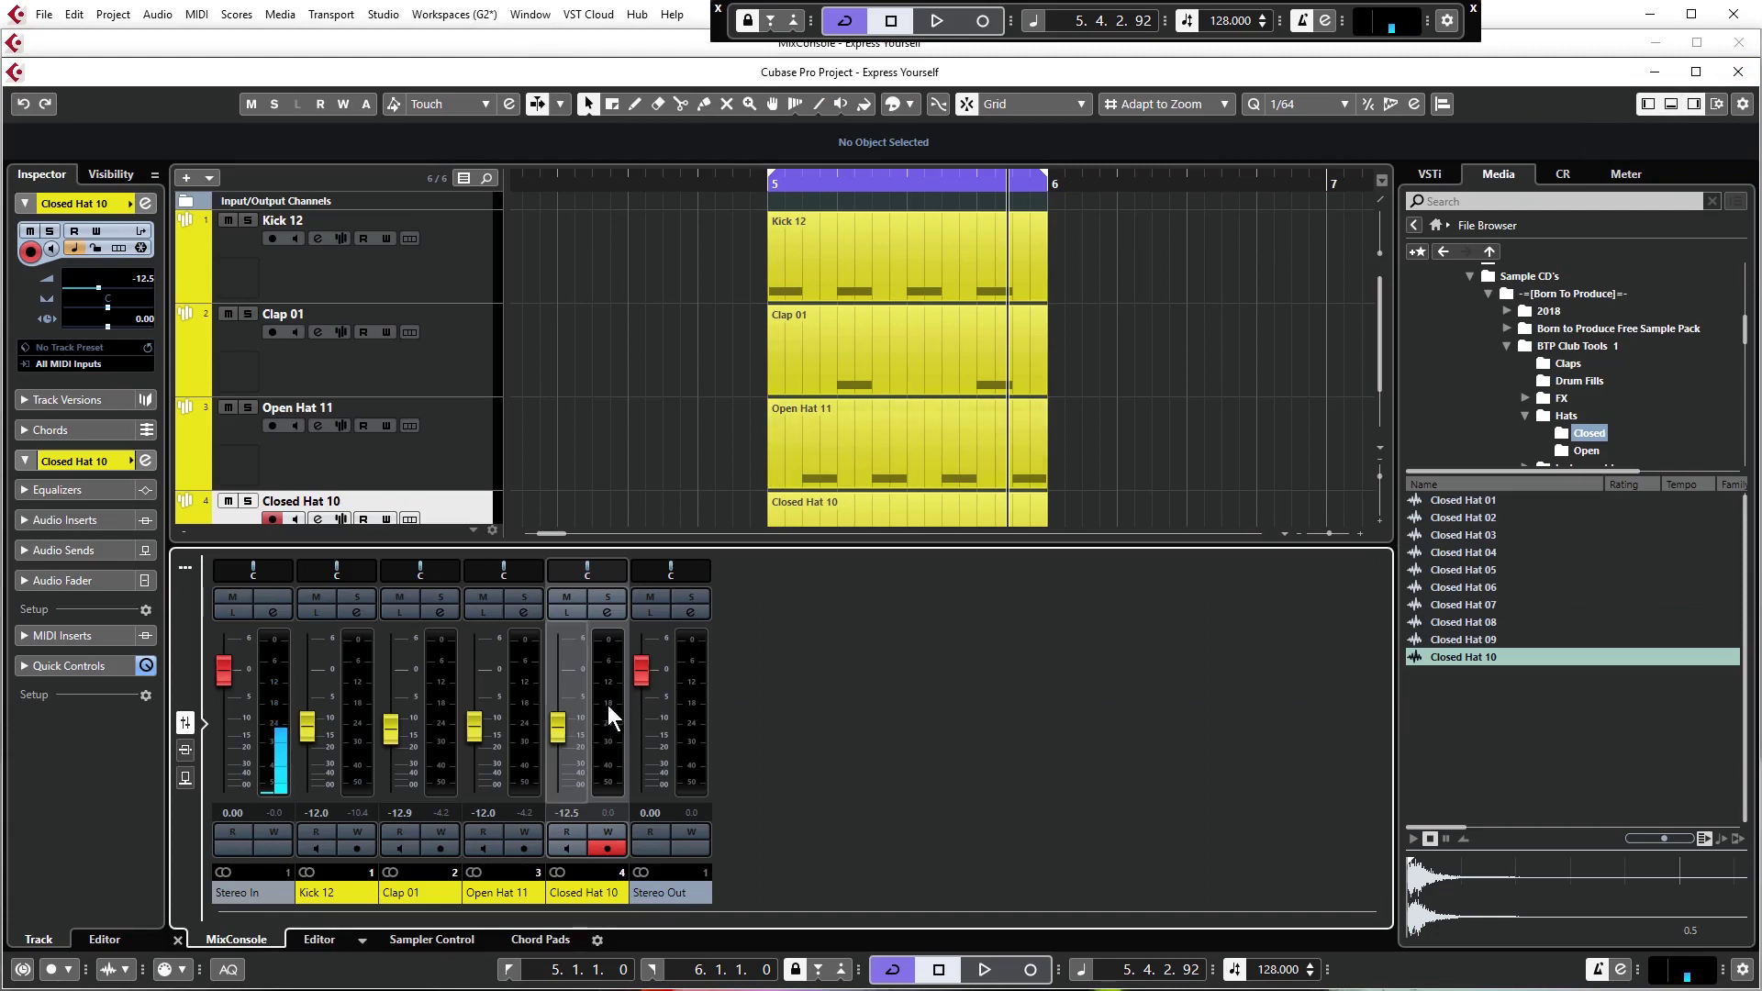
# Play the drum loop and check the channel and Stereo Out levels on the mixer meters, stopping it at the end.
pyautogui.press('space')
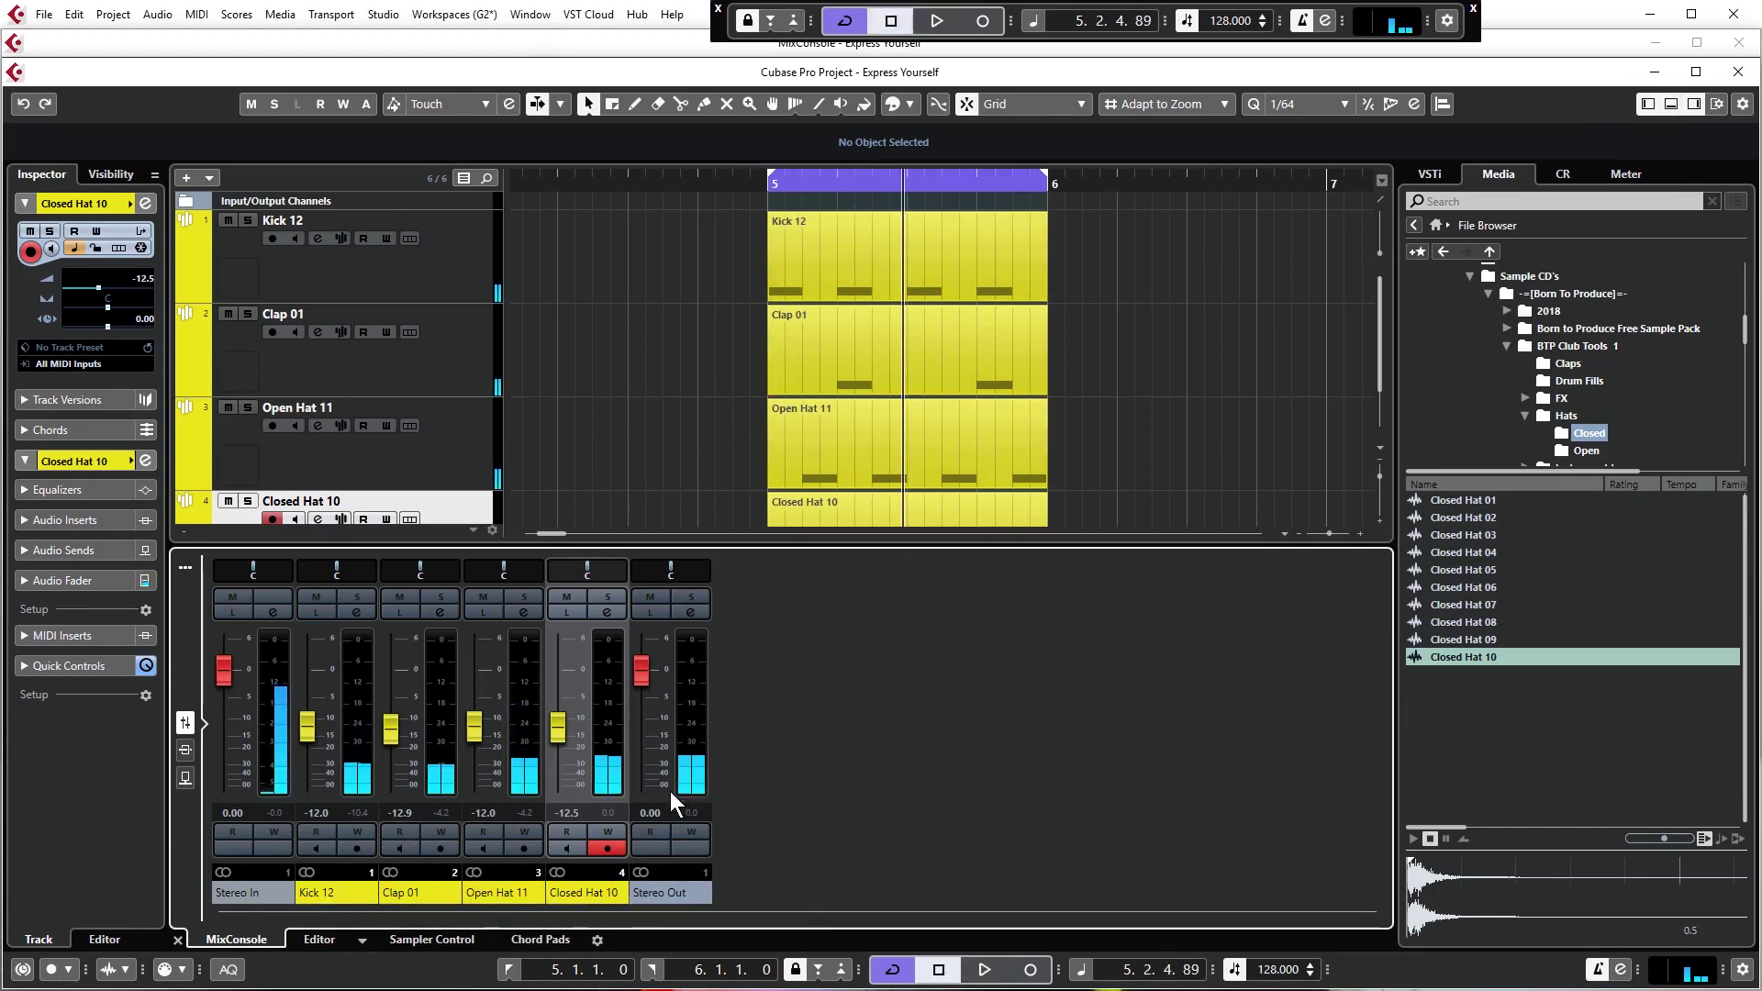
pyautogui.press('space')
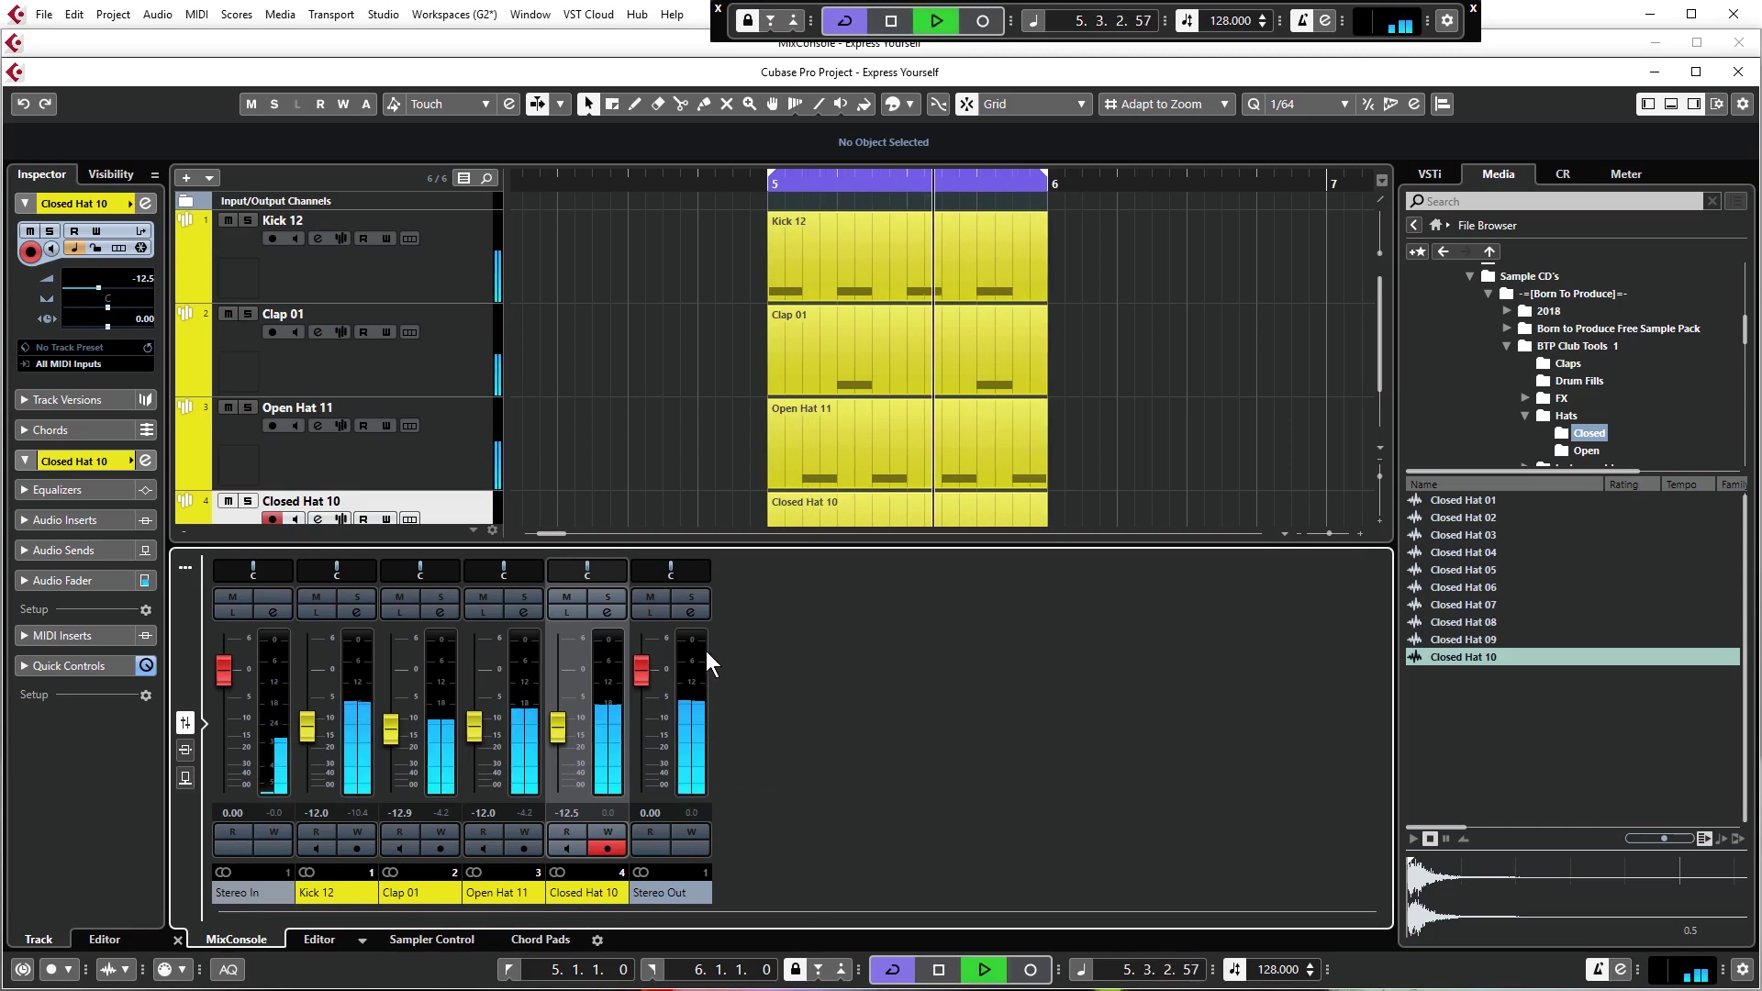
pyautogui.press('space')
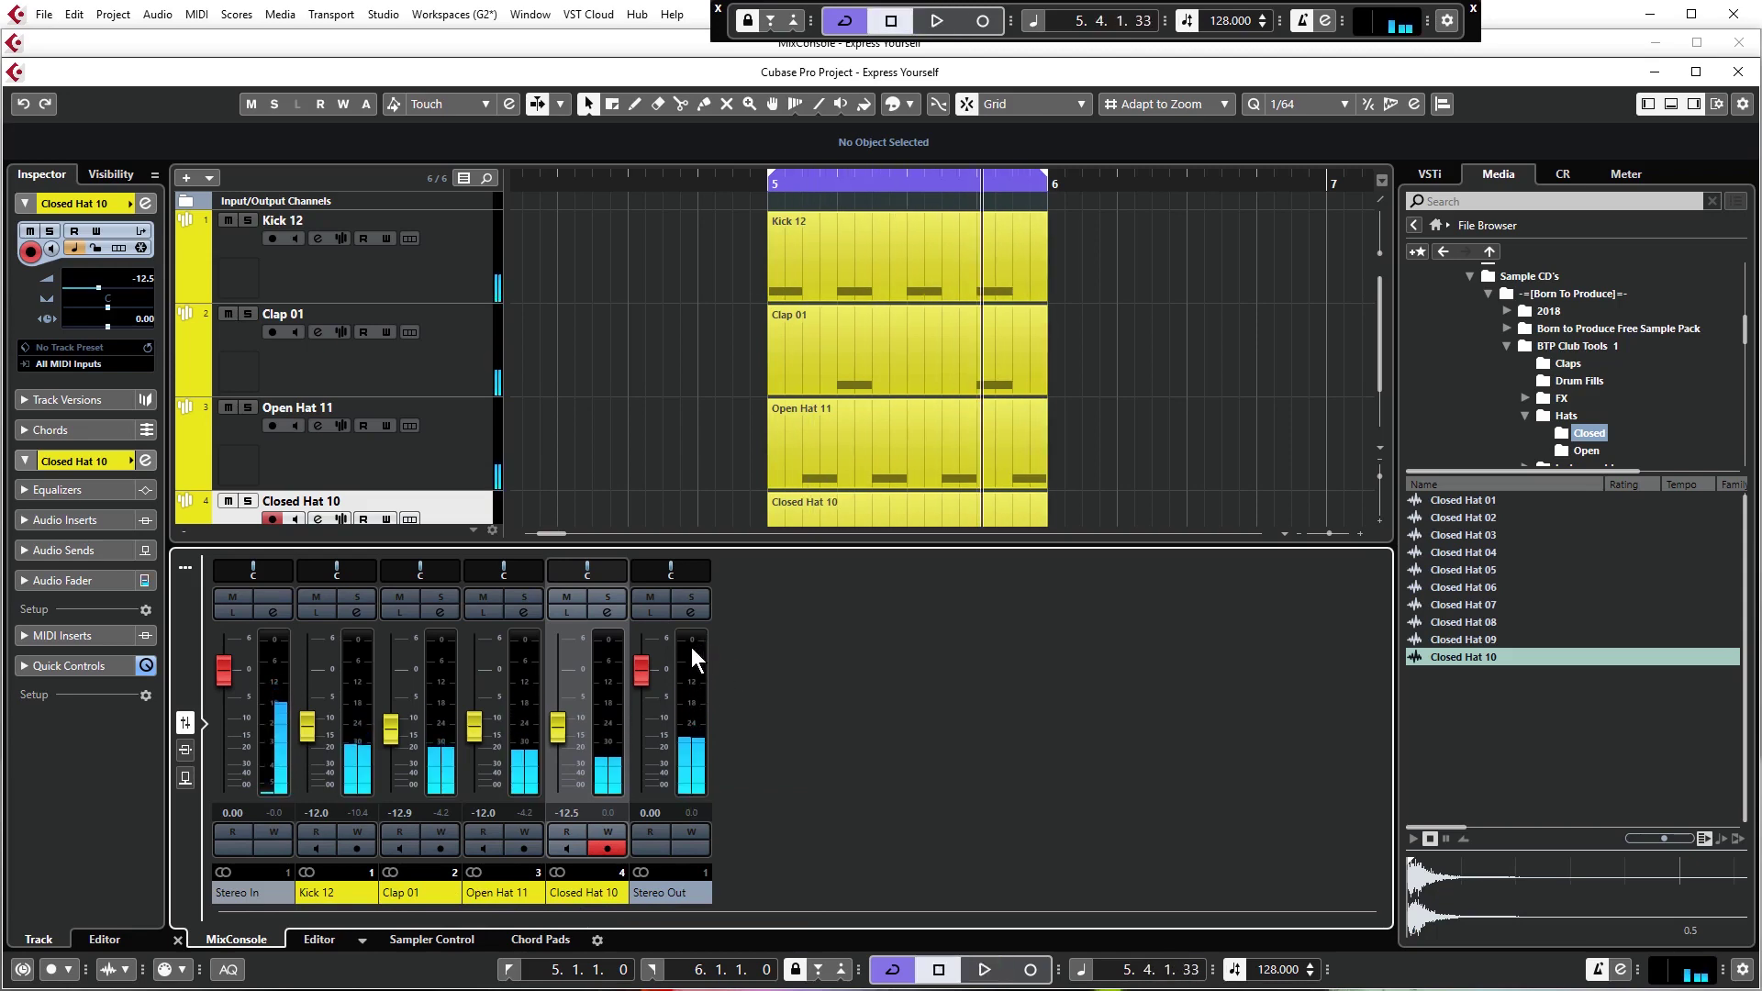
# Insert the Maximizer dynamics effect in insert slot 4 of the Stereo Out channel, leave its default settings, and close the plug-in window.
pyautogui.click(186, 751)
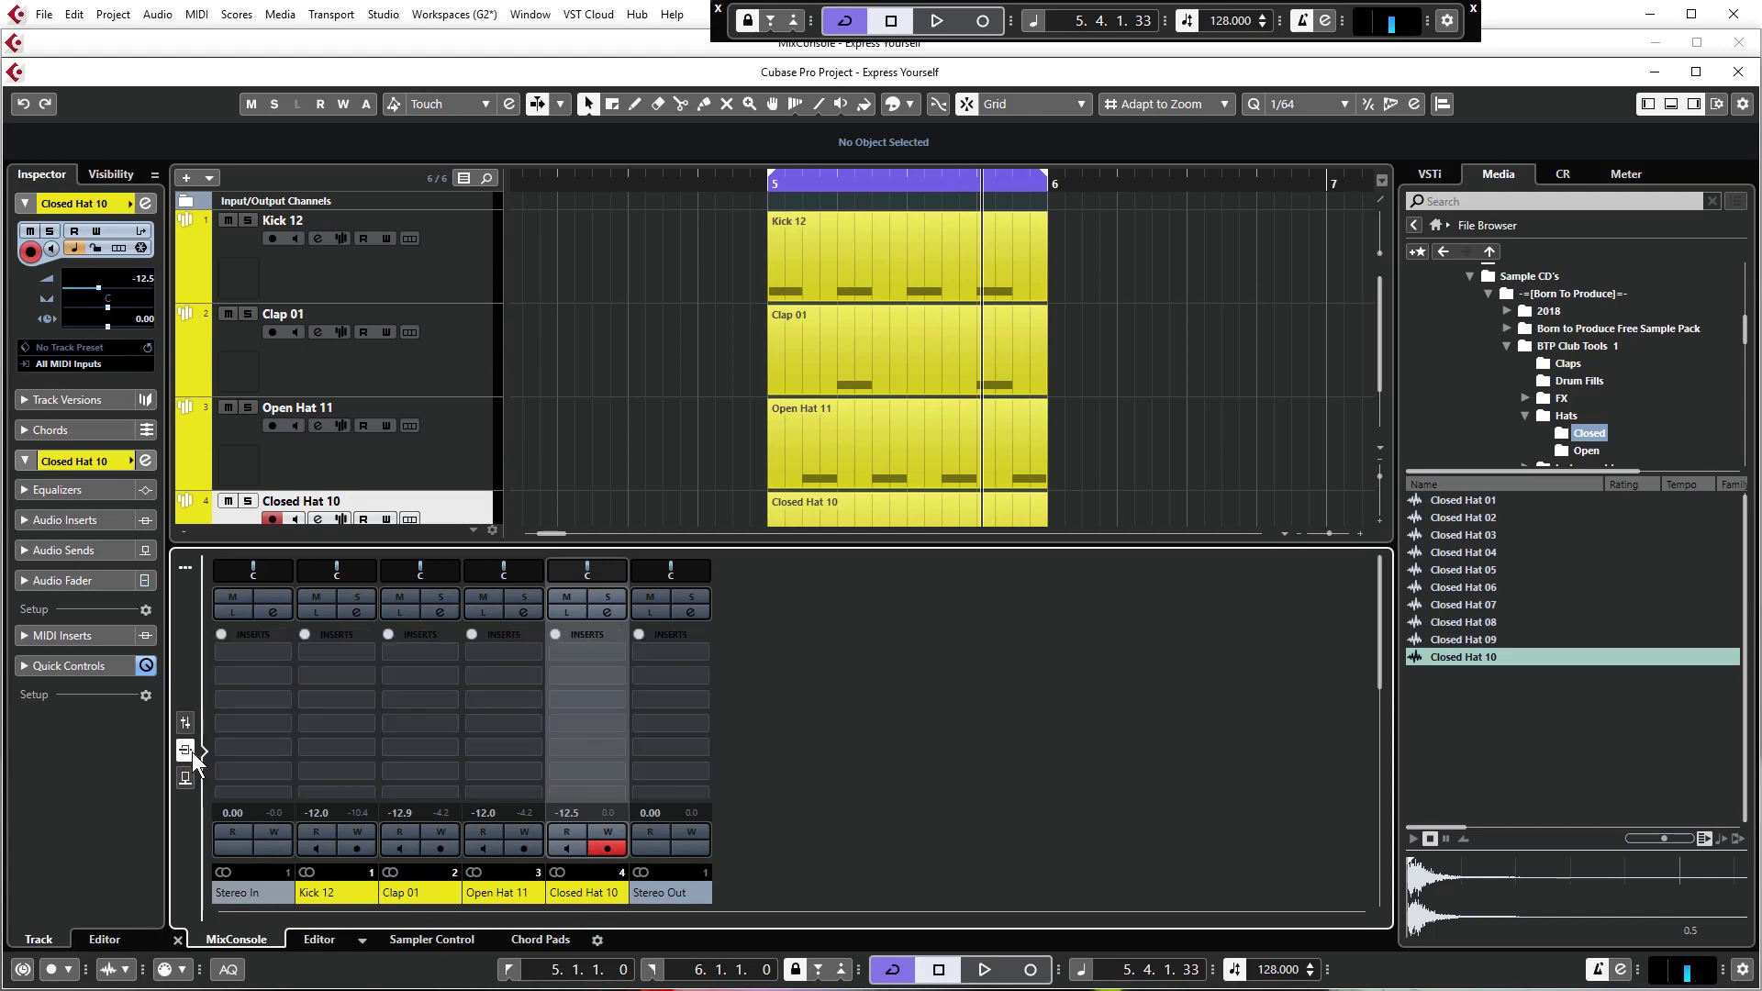
pyautogui.click(702, 726)
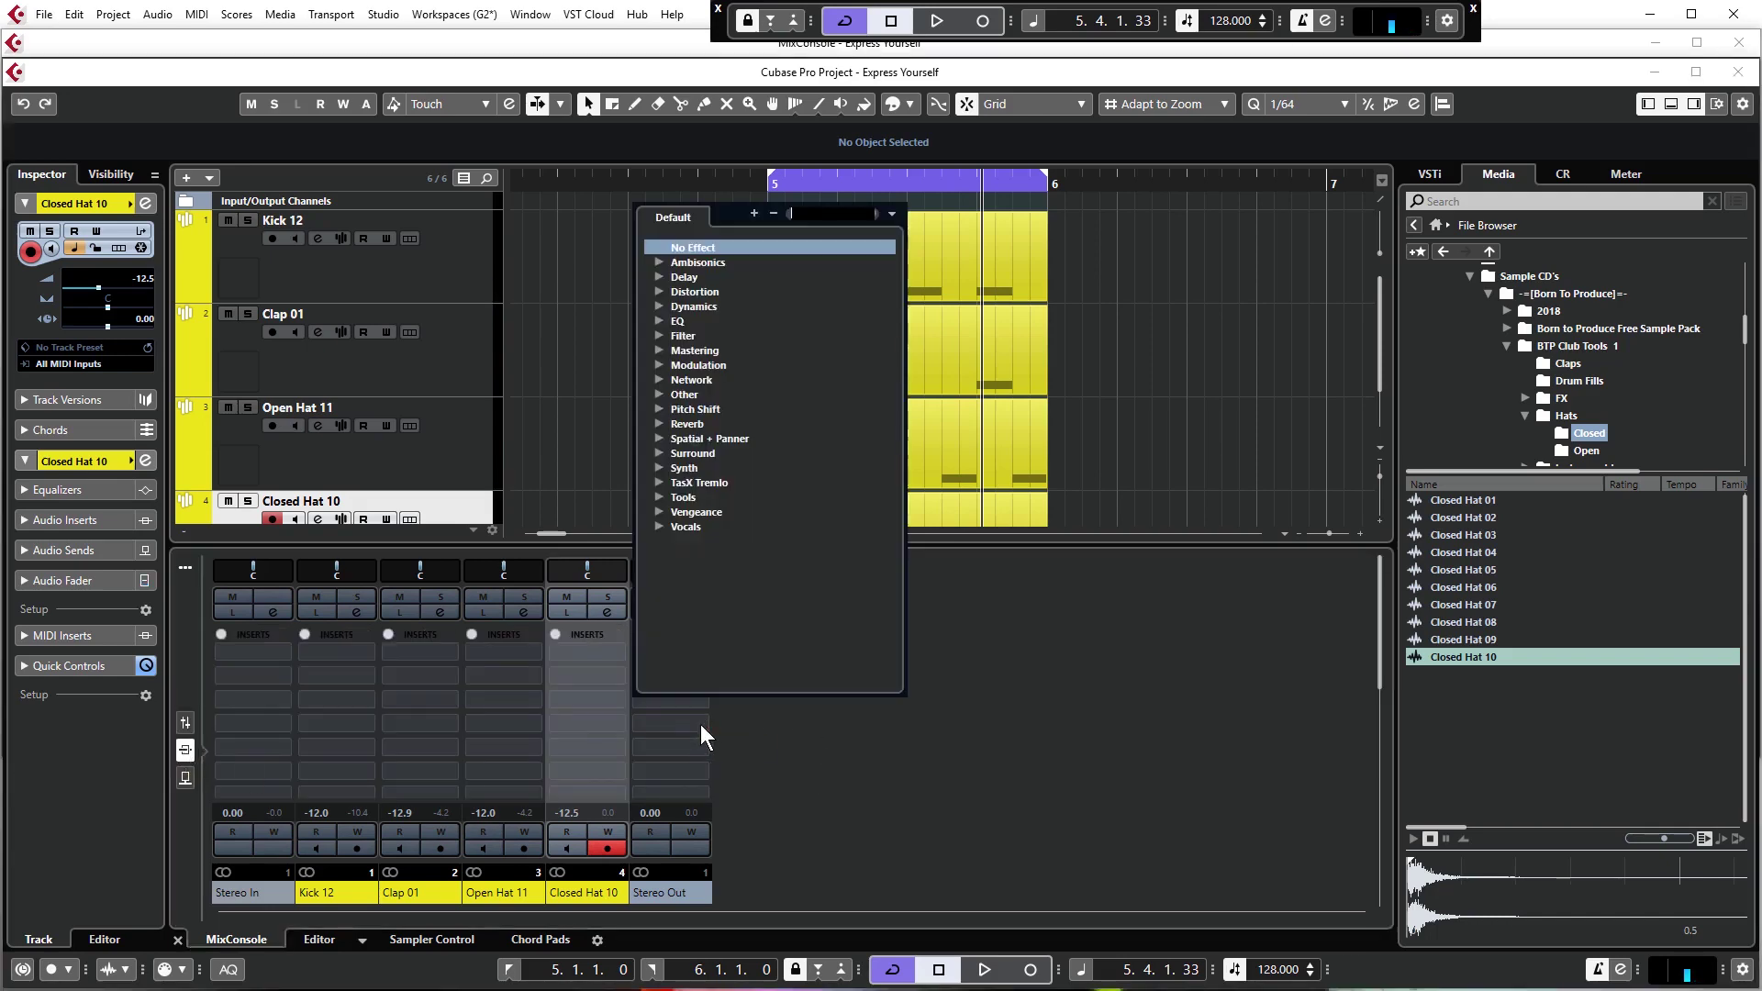
pyautogui.click(658, 306)
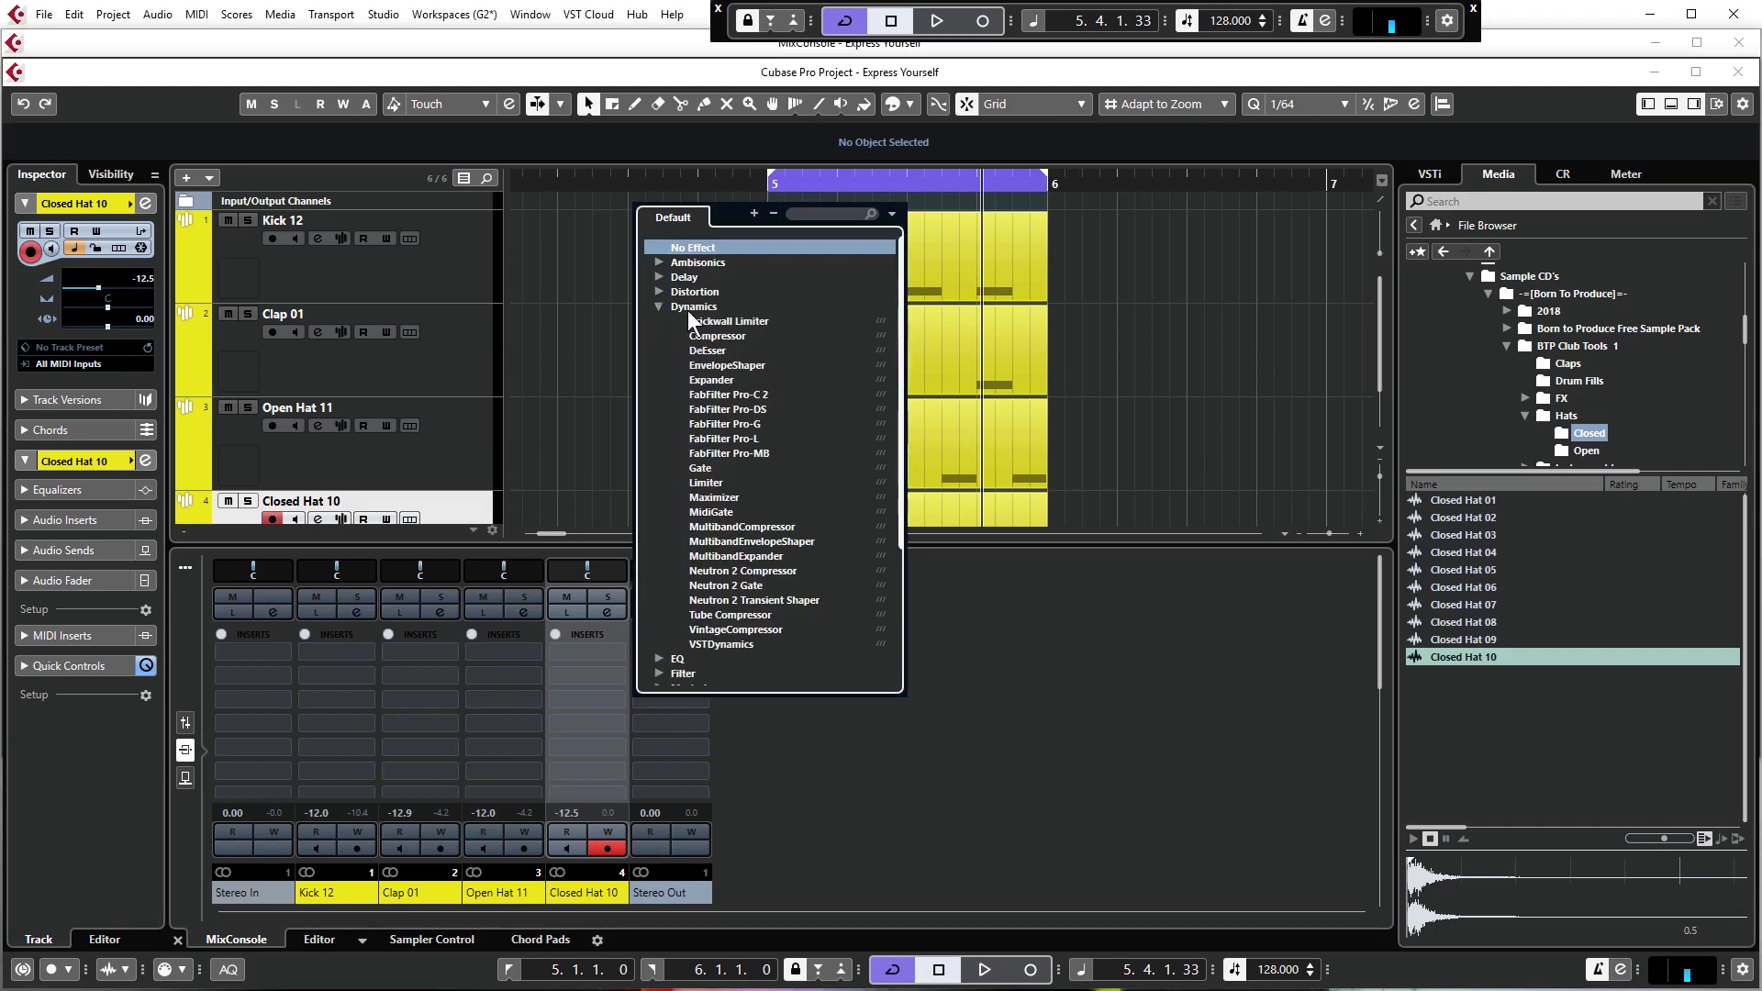
pyautogui.click(717, 497)
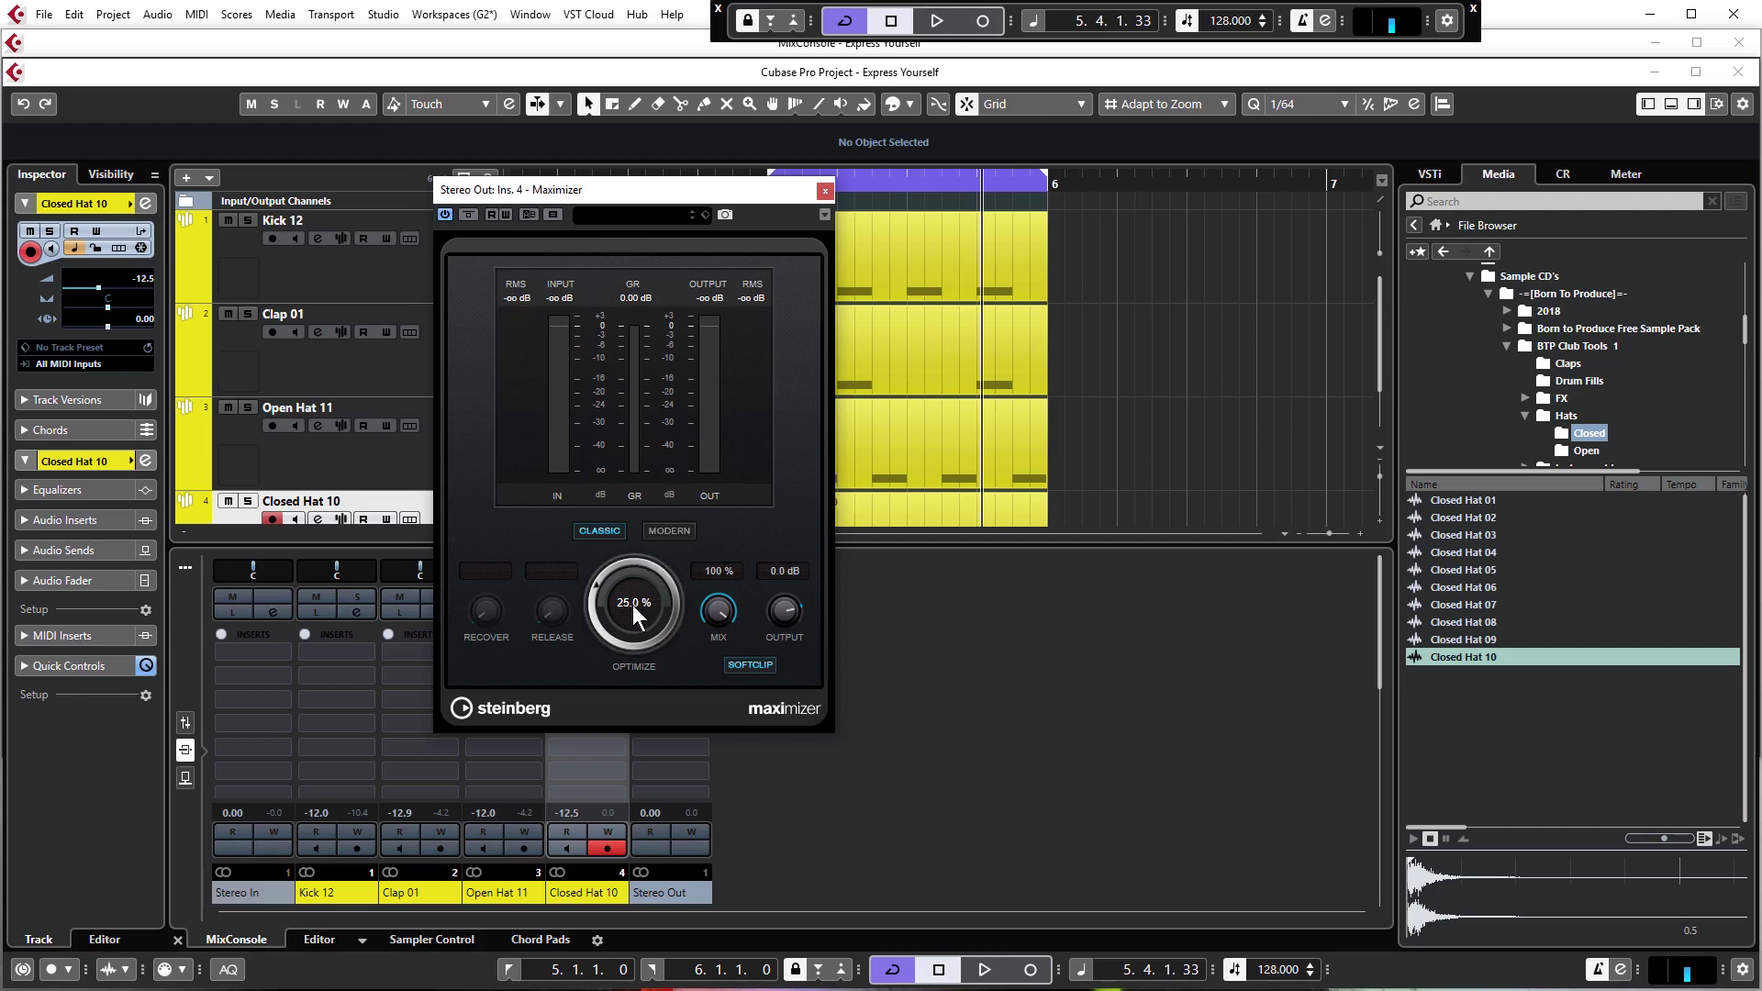
pyautogui.moveTo(653, 200); pyautogui.dragTo(894, 250)
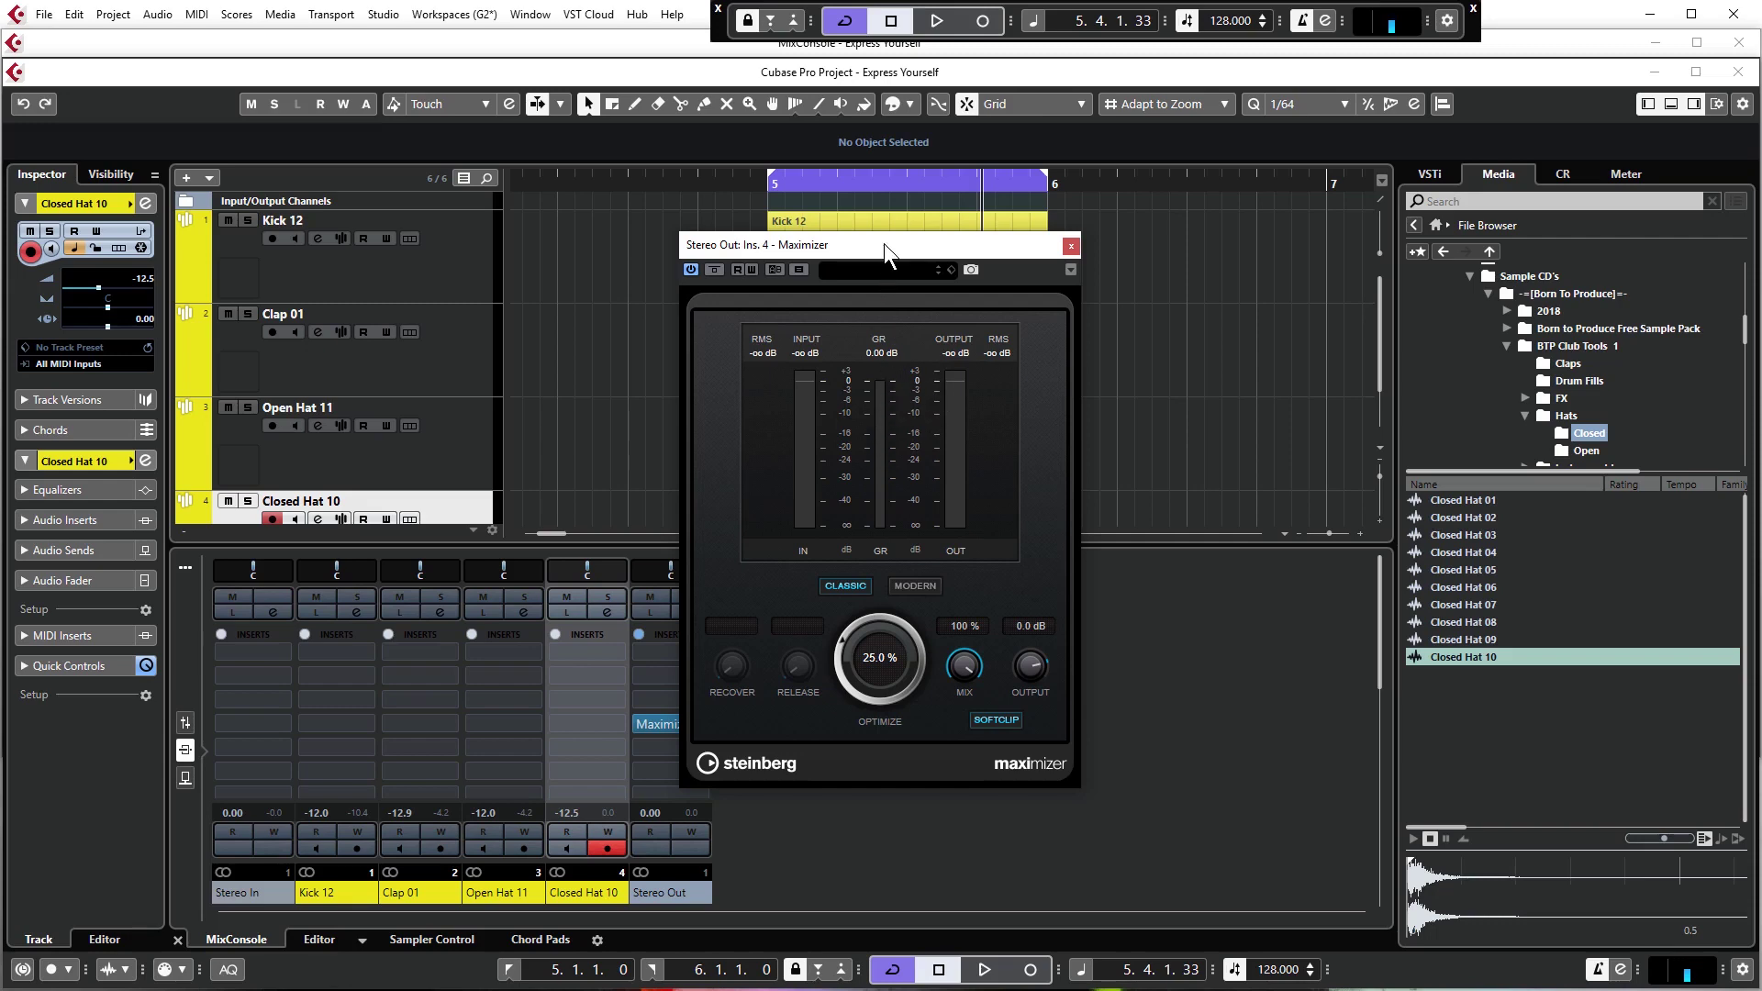
pyautogui.moveTo(886, 250); pyautogui.dragTo(947, 255)
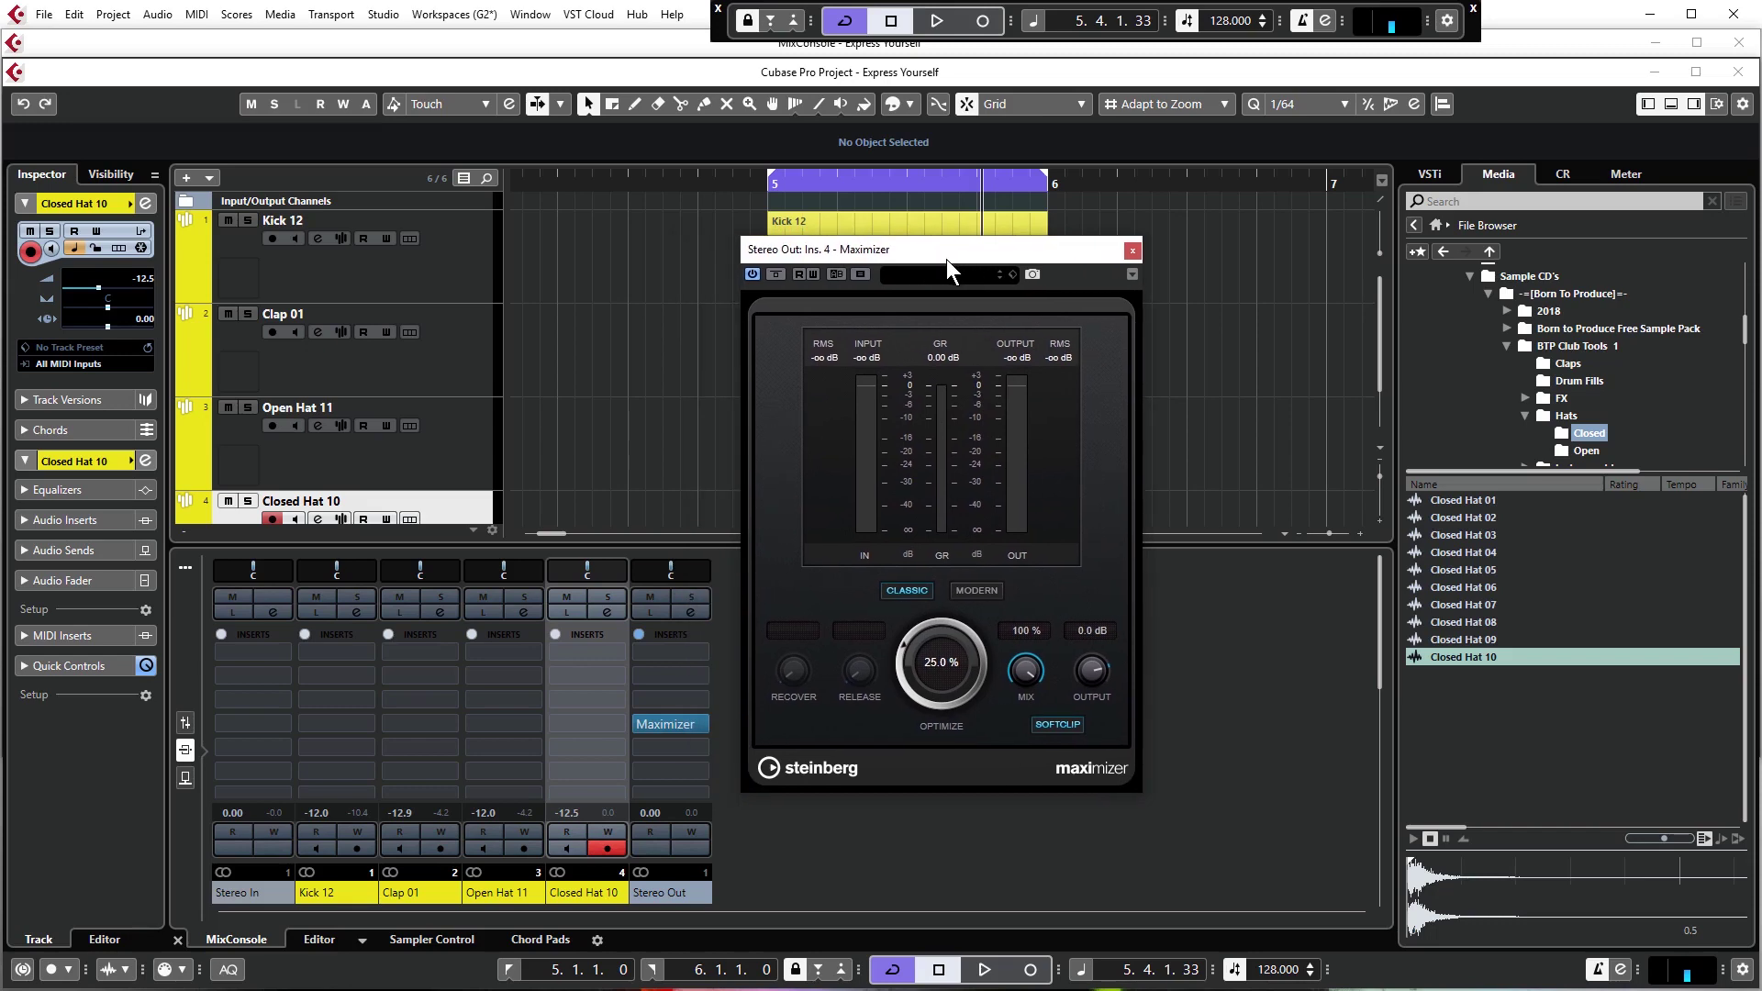
pyautogui.click(1132, 251)
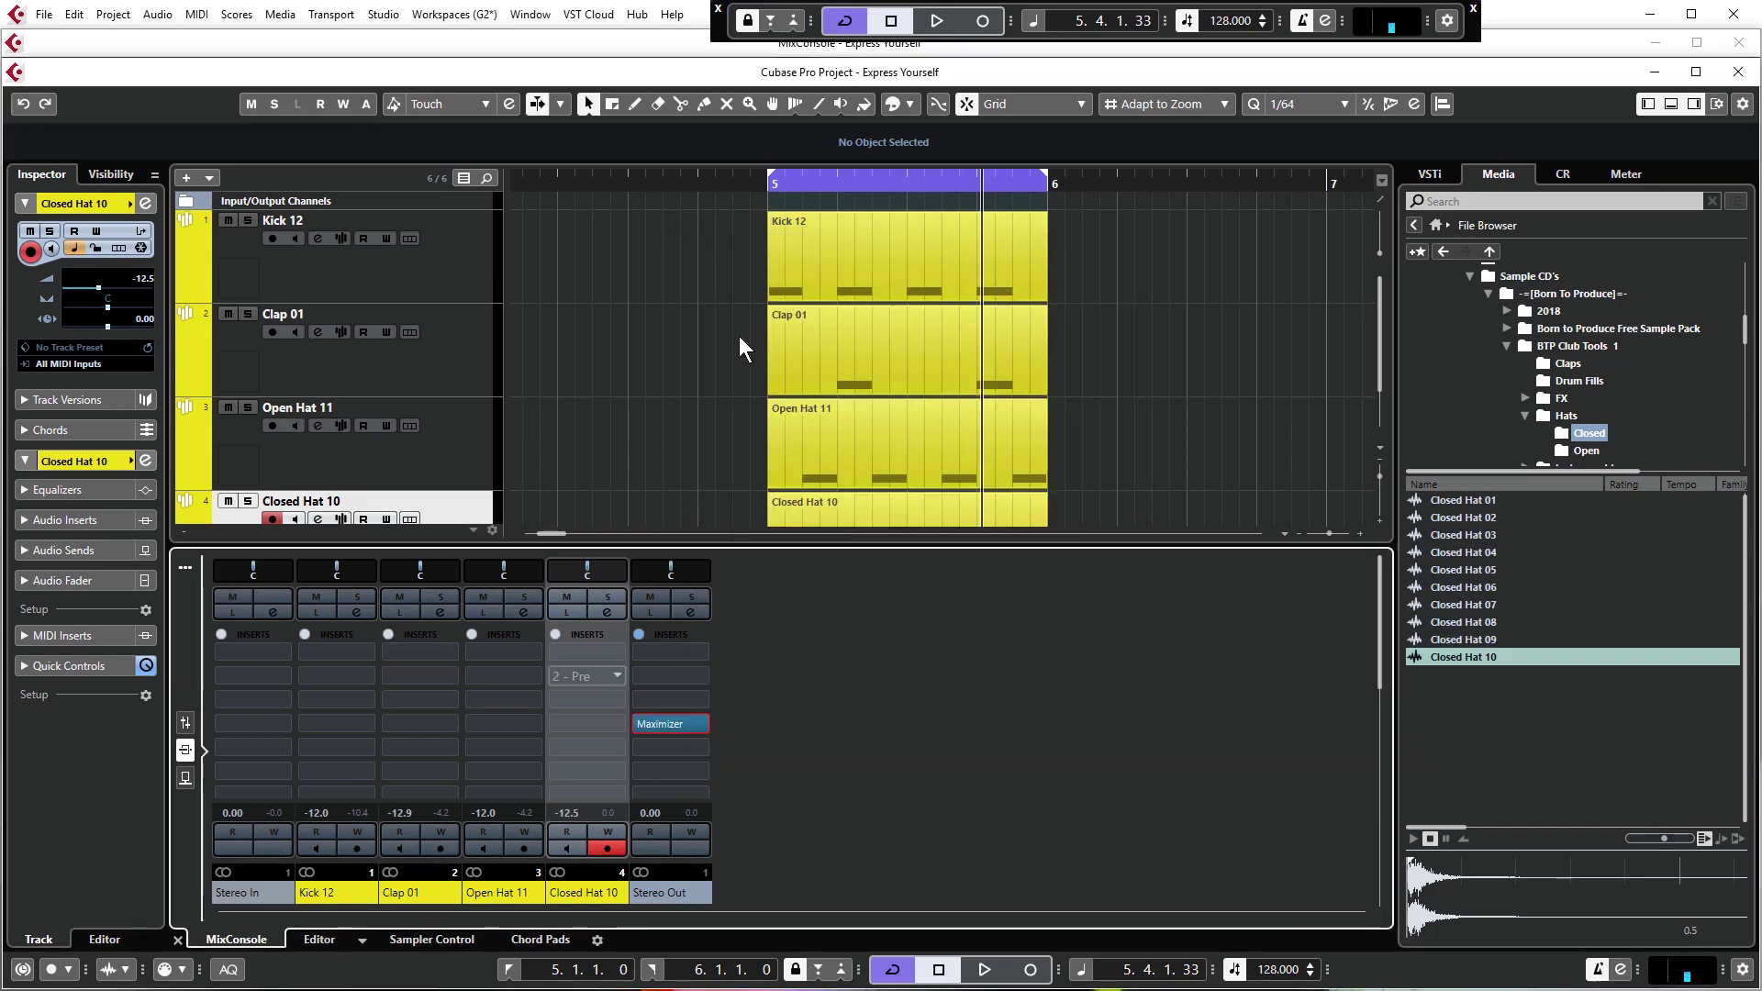
# Play the loop from the start of bar 5, check the levels on the mixer's channel and Stereo Out meters, and stop playback.
pyautogui.click(769, 185)
pyautogui.press('space')
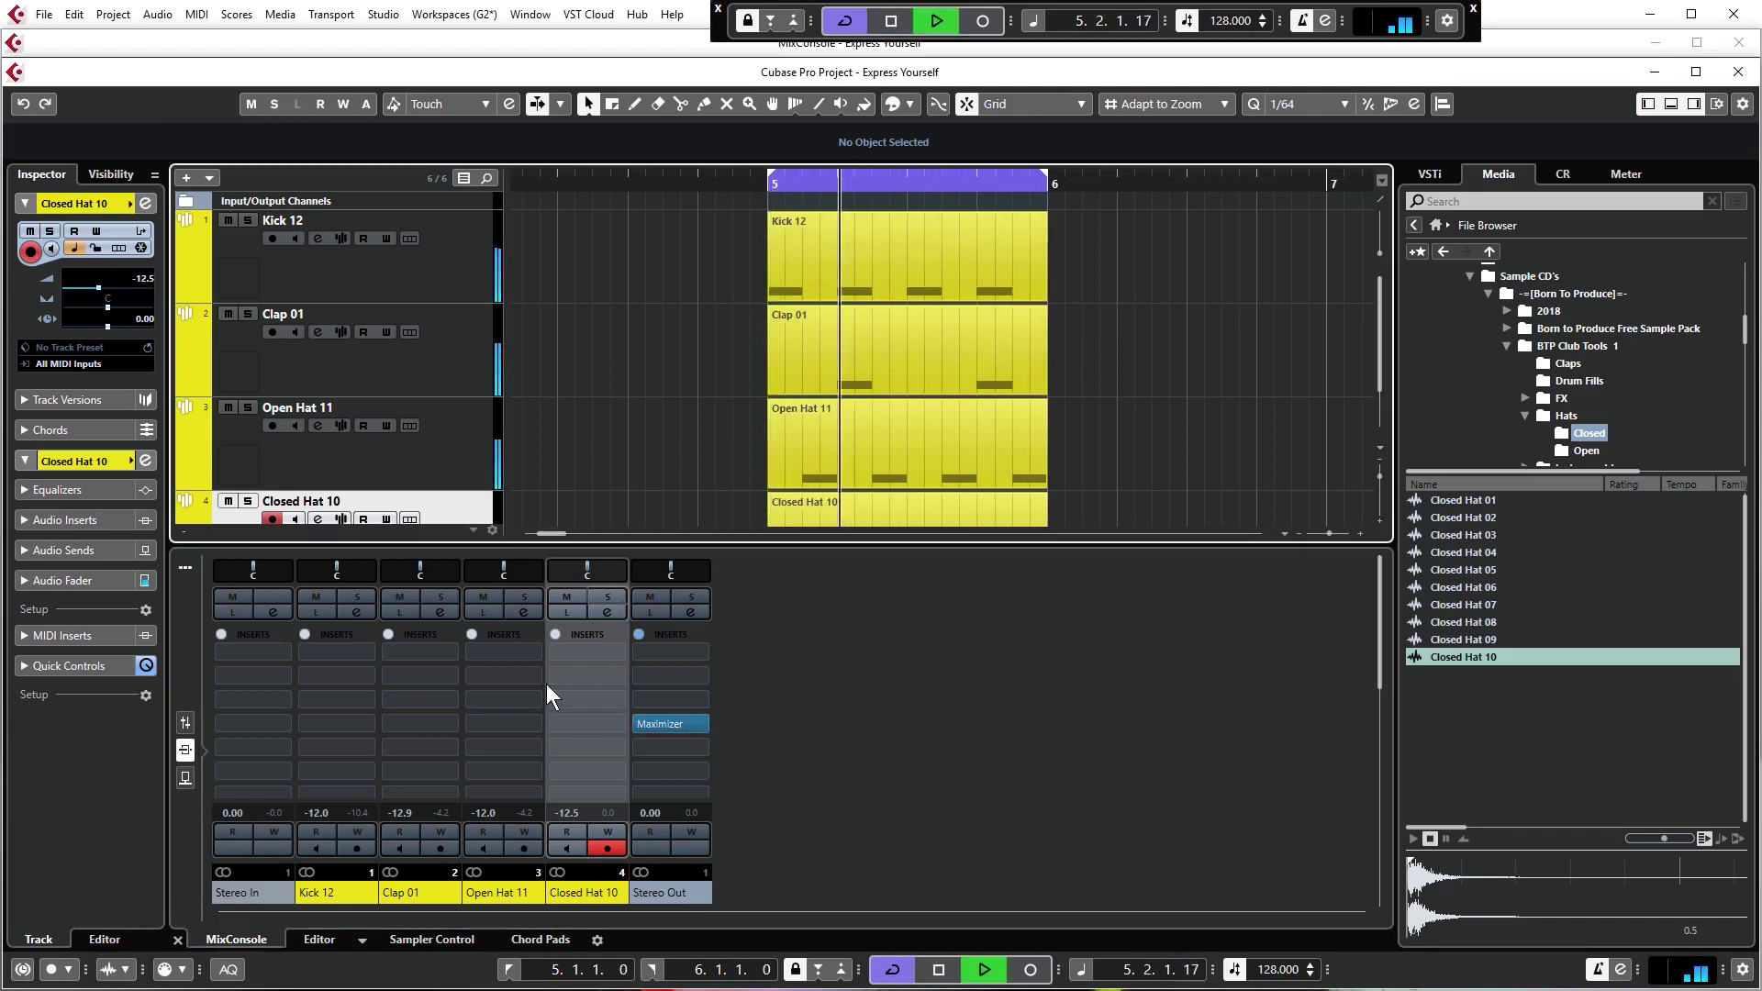
pyautogui.click(186, 723)
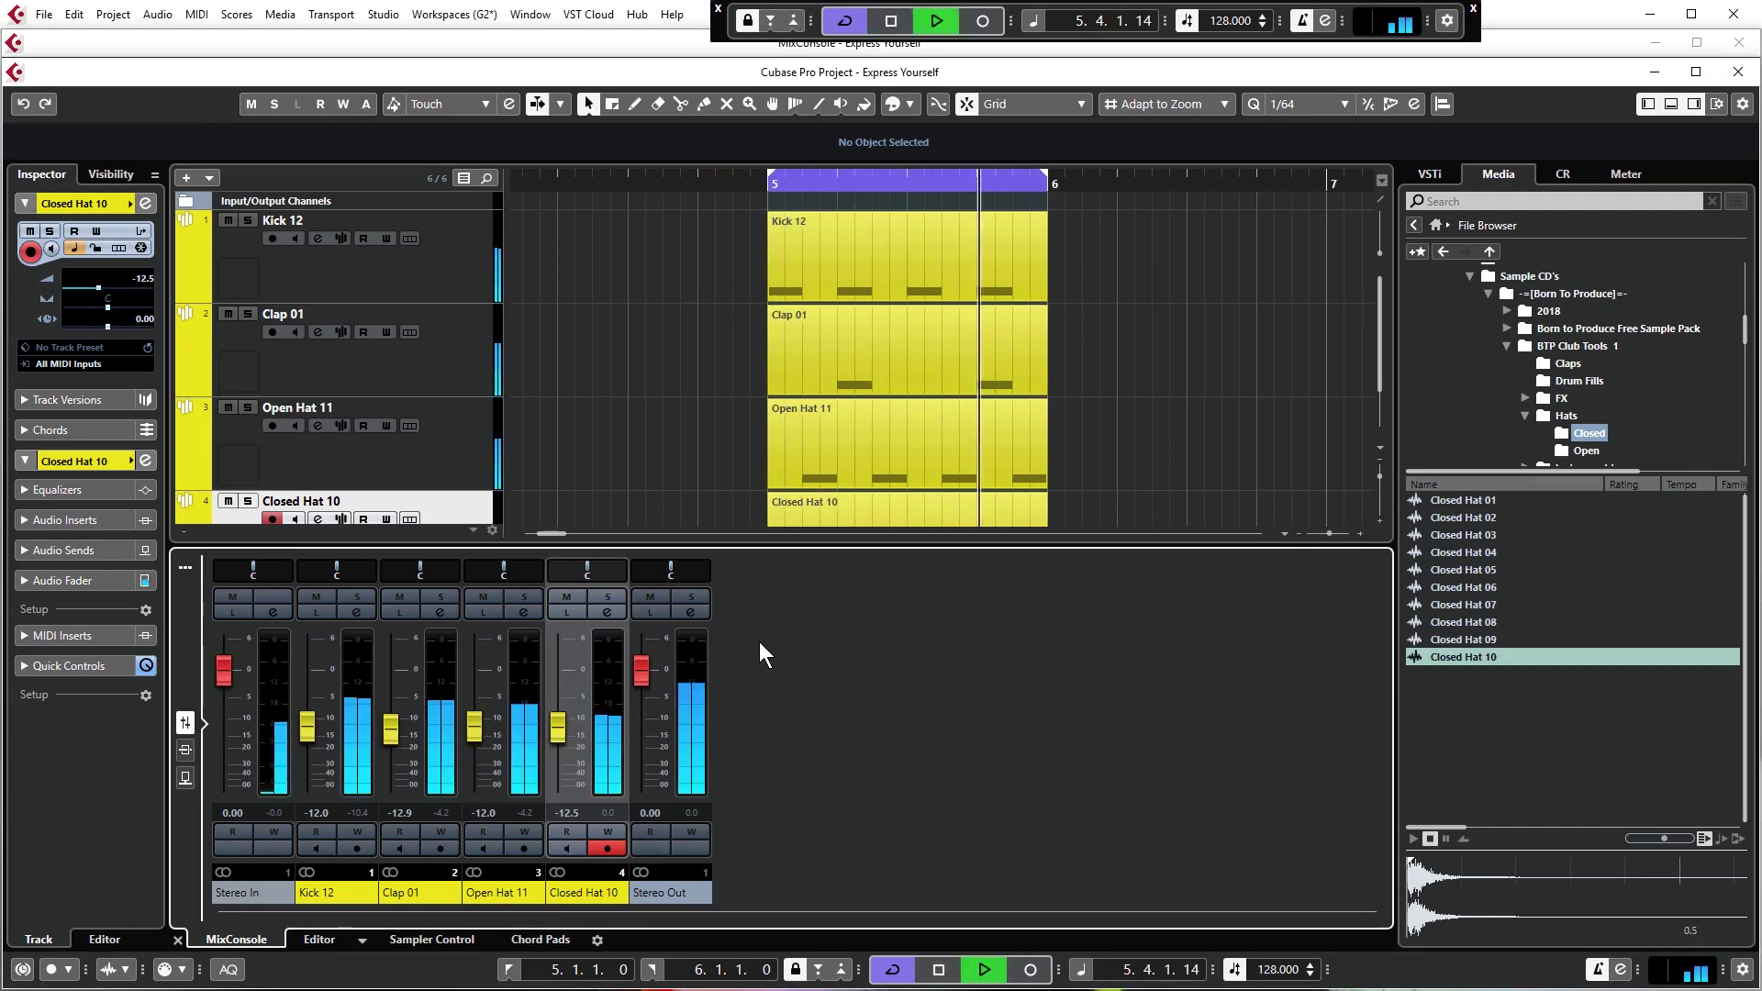
pyautogui.press('space')
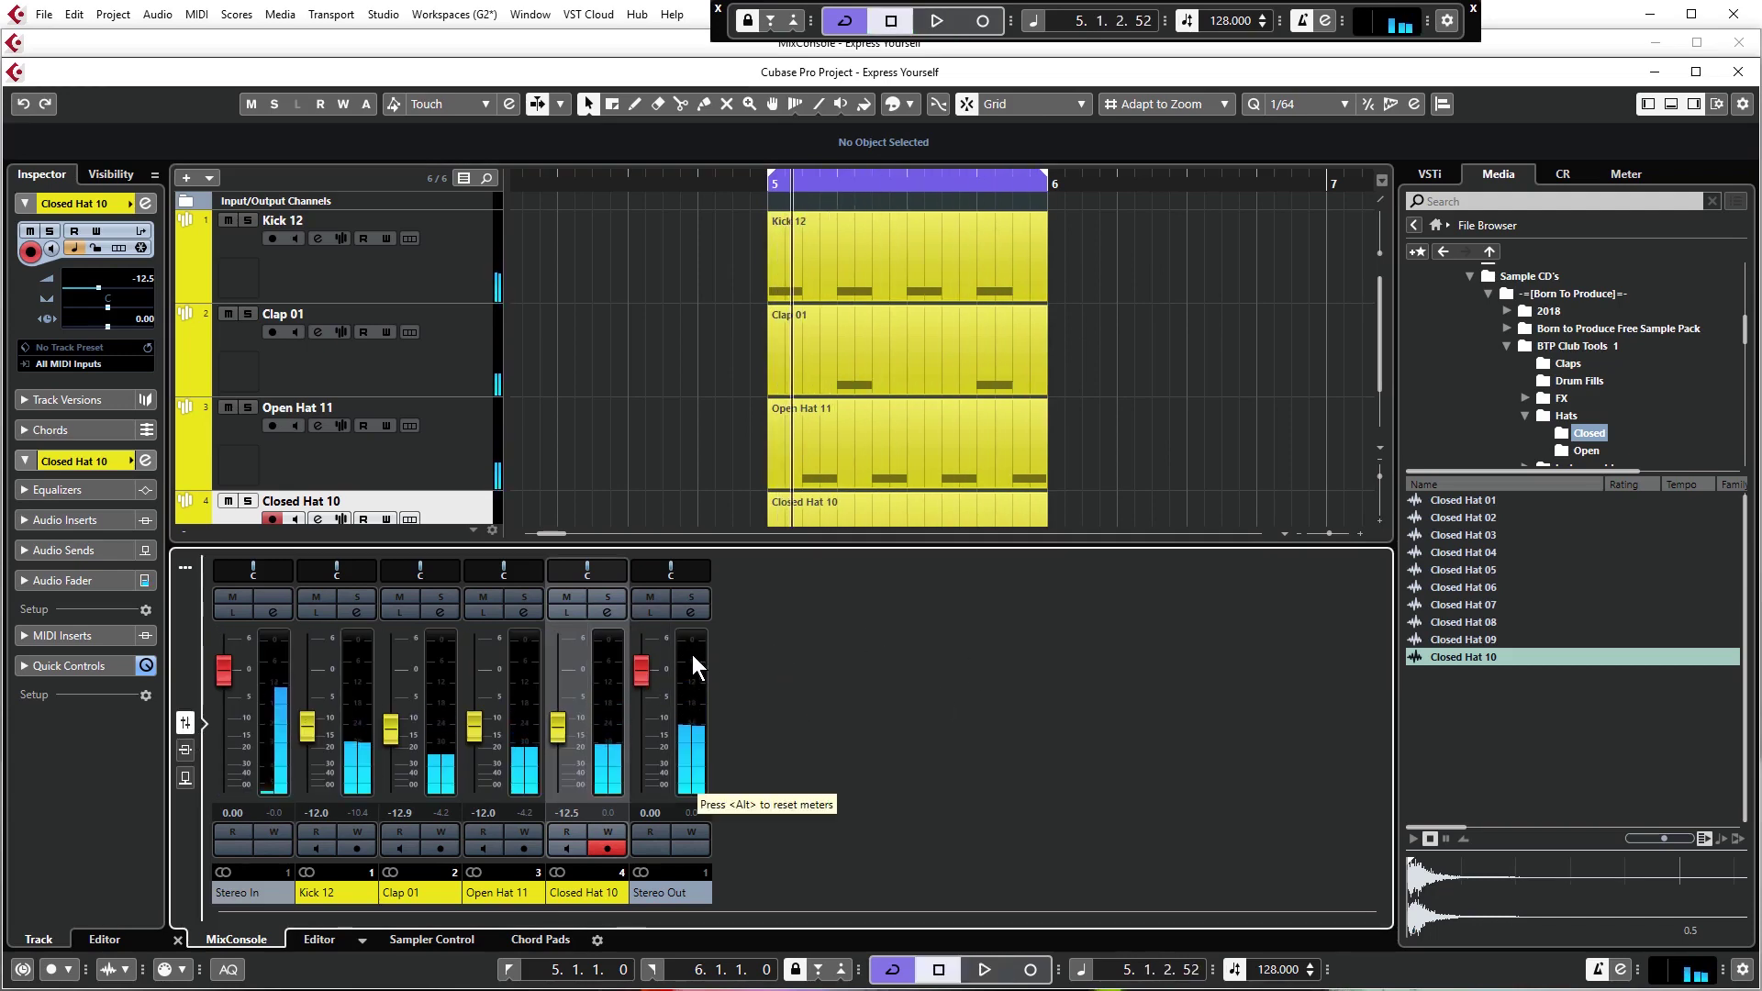